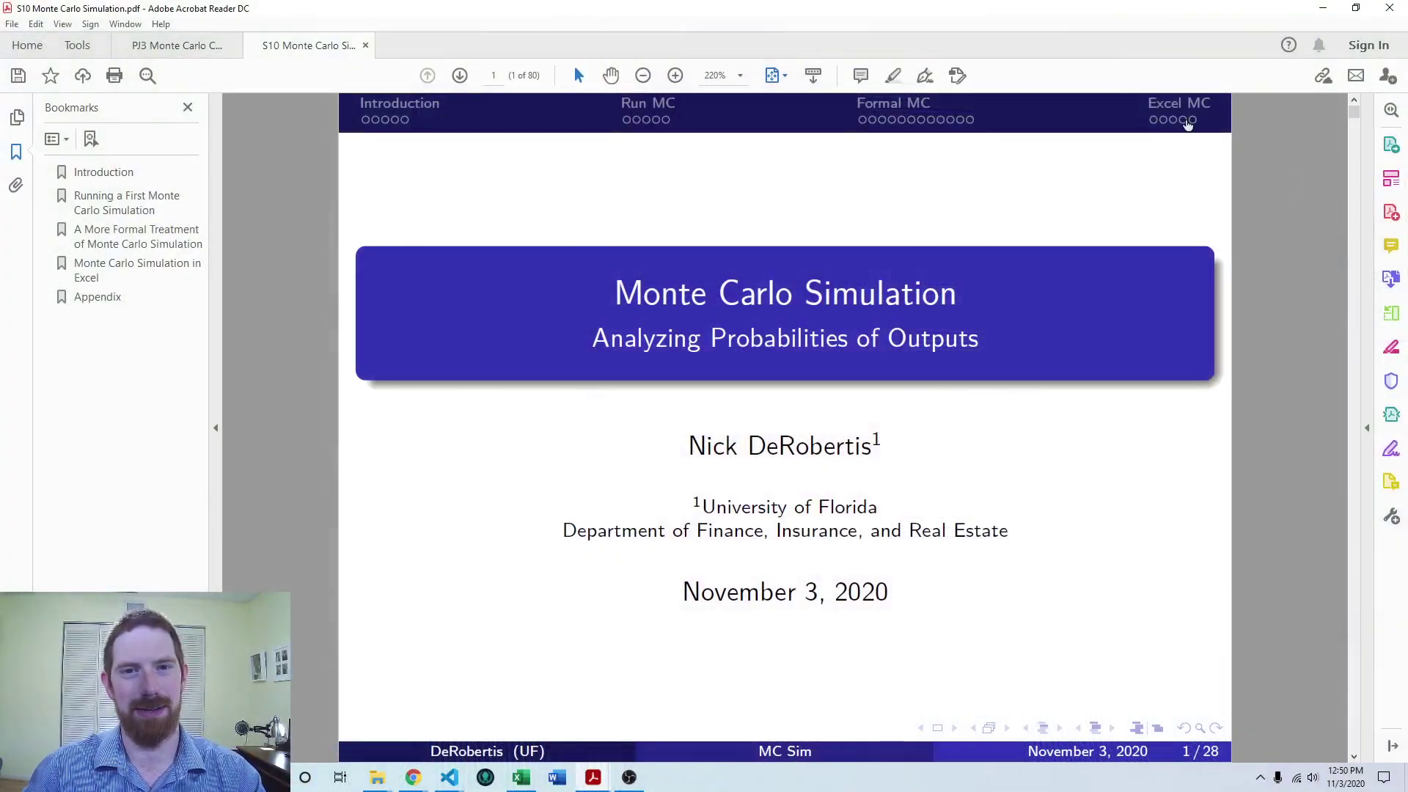
Jump from page 1 to slide 27, 'Using xlwings to Run Monte Carlo Simulations'
left_click(1183, 119)
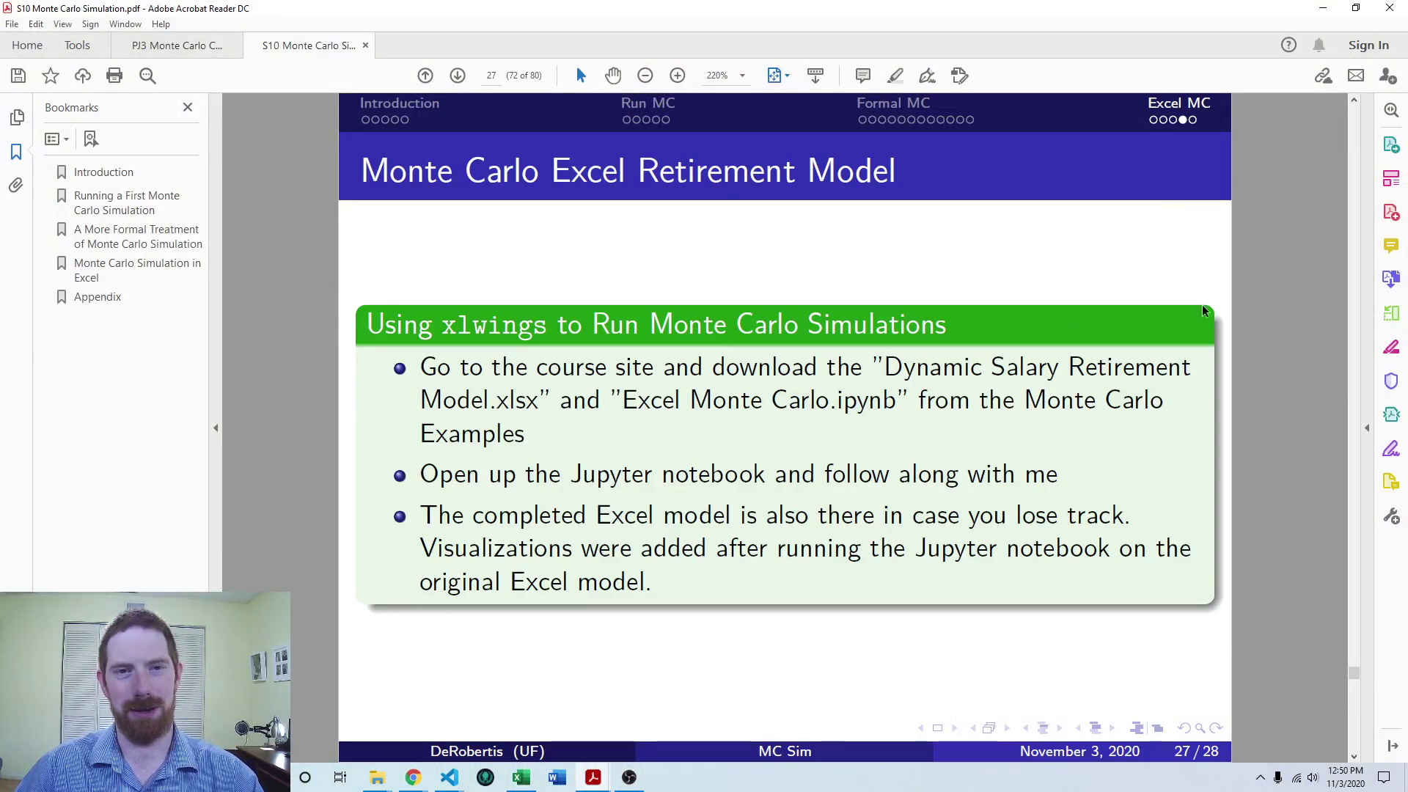
left_click(1323, 8)
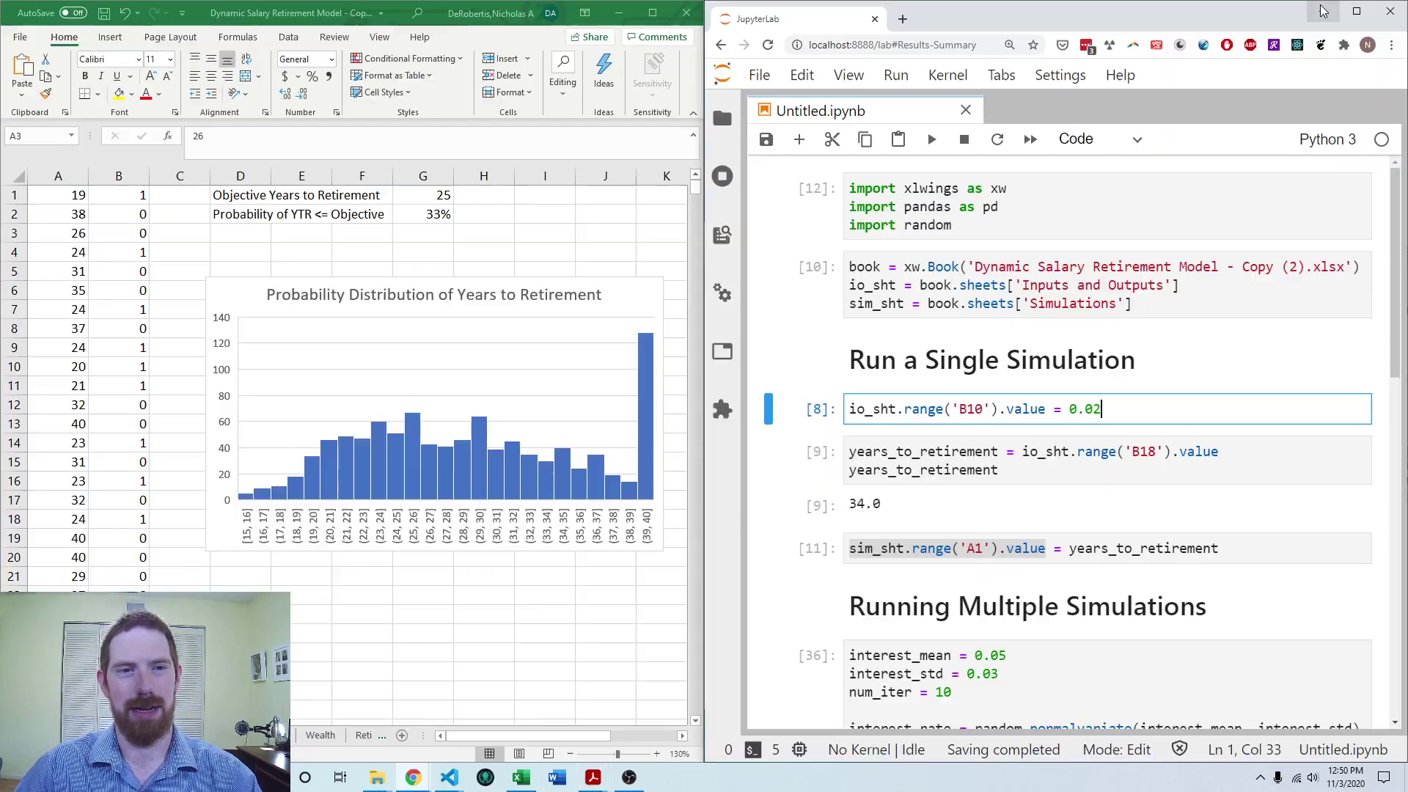
scroll(1029, 237, "down", 6)
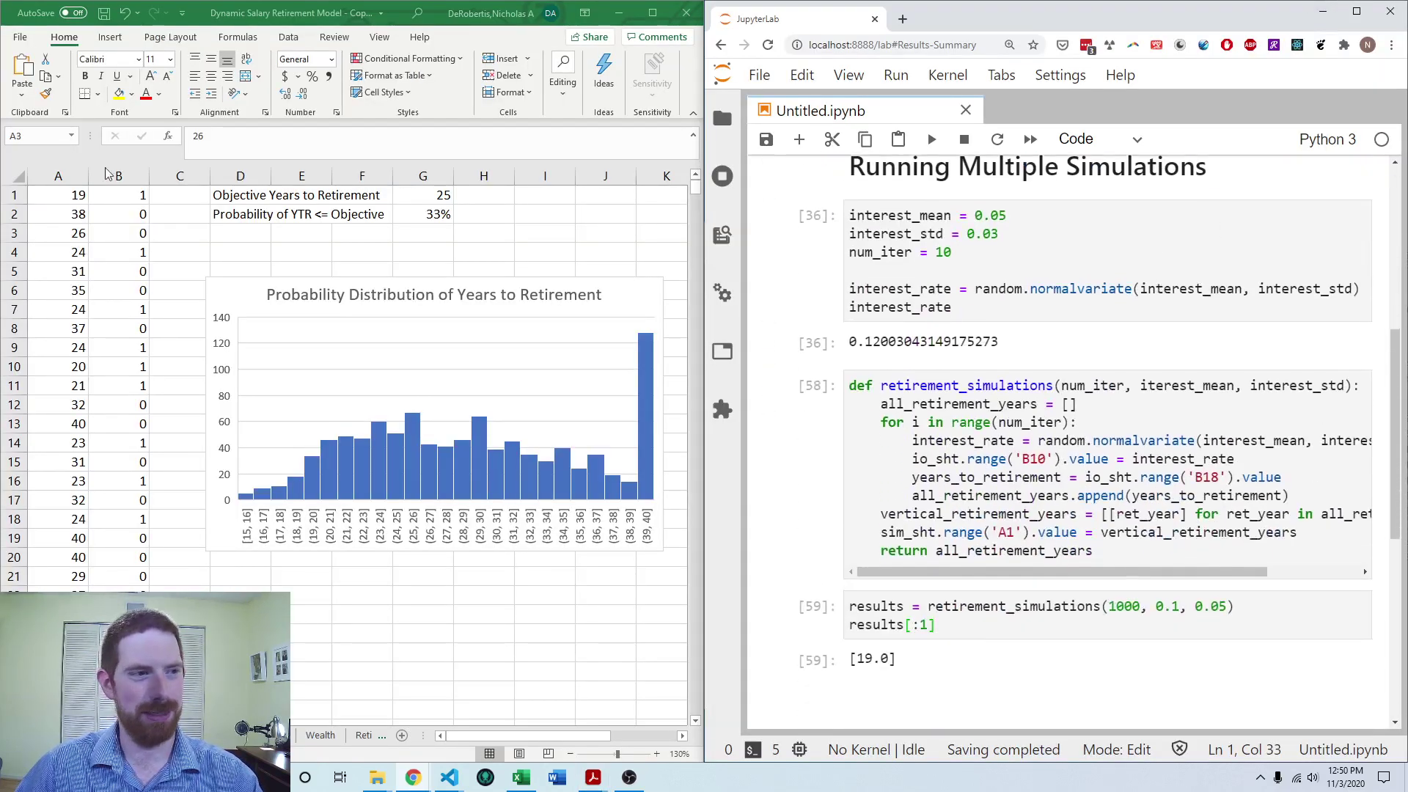
left_click(74, 191)
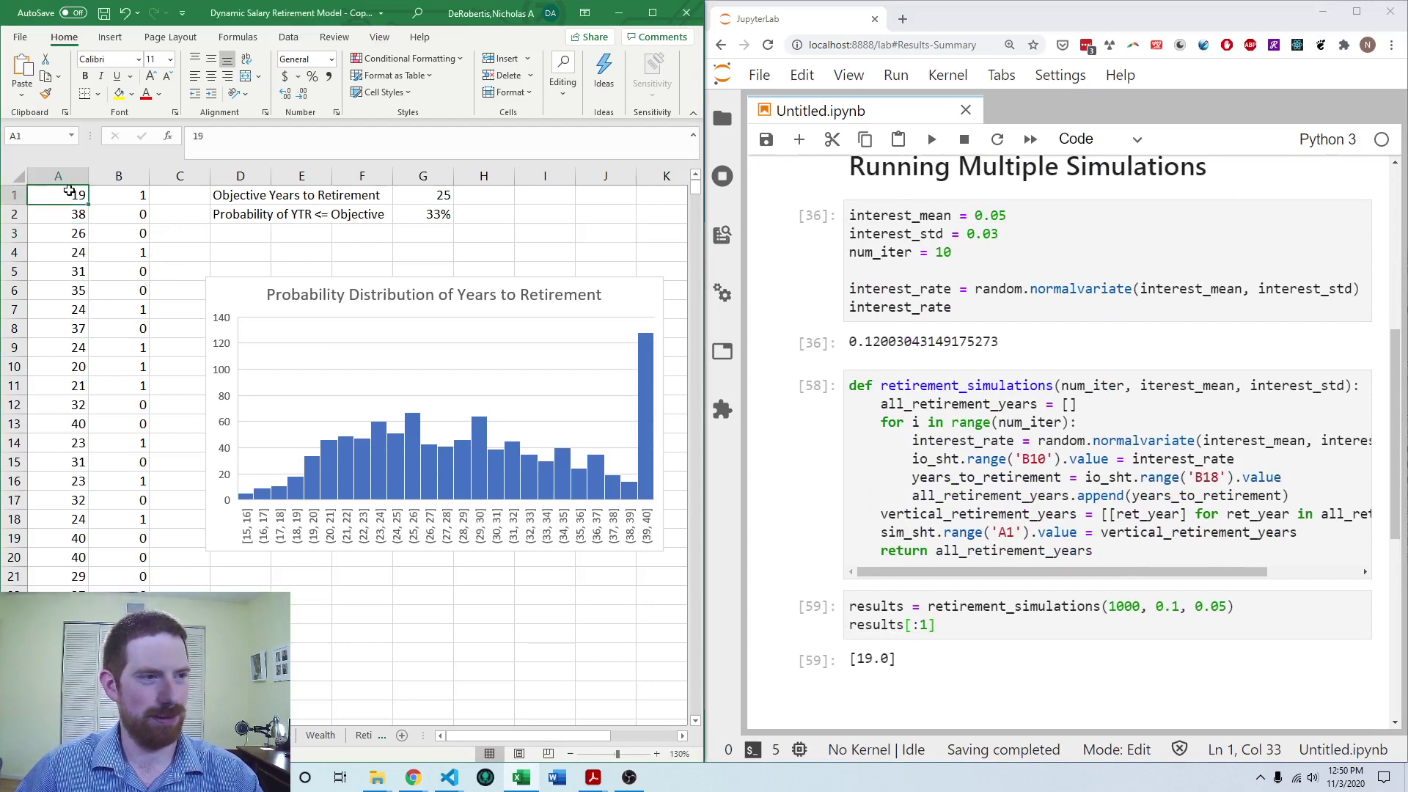
left_click_drag(68, 192, 107, 484)
left_click(112, 308)
left_click(179, 233)
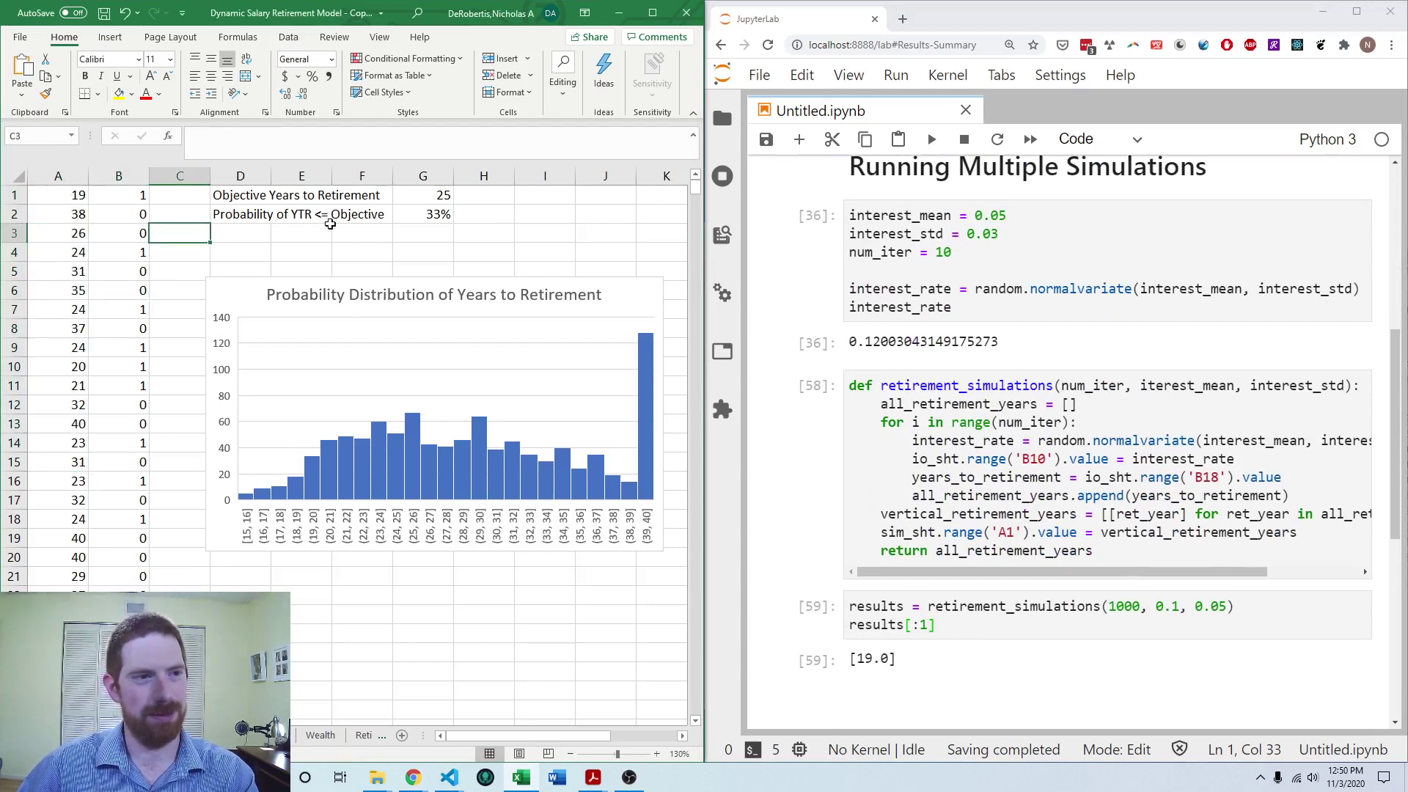
left_click(135, 198)
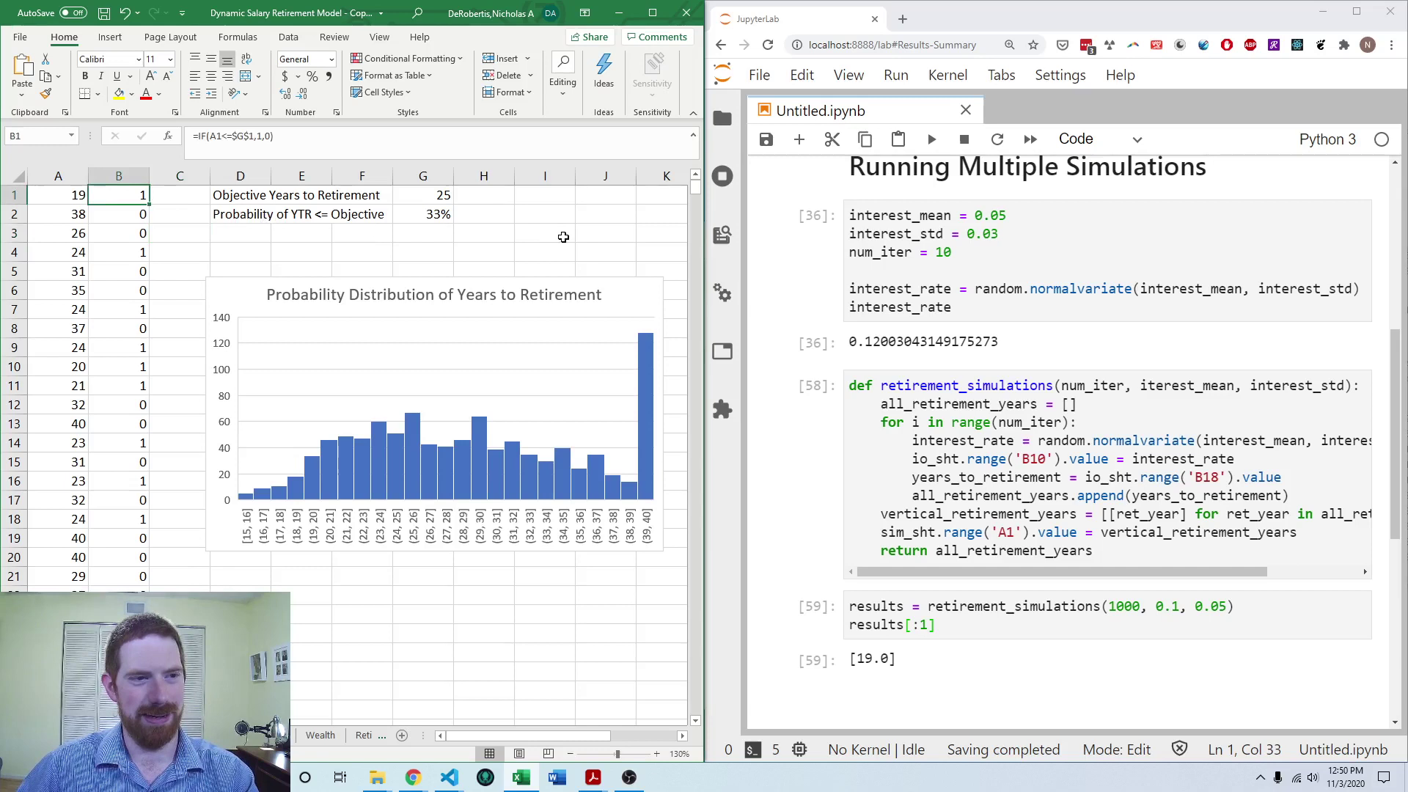
left_click(565, 236)
key("Up")
key("Up")
key("Left")
key("Left")
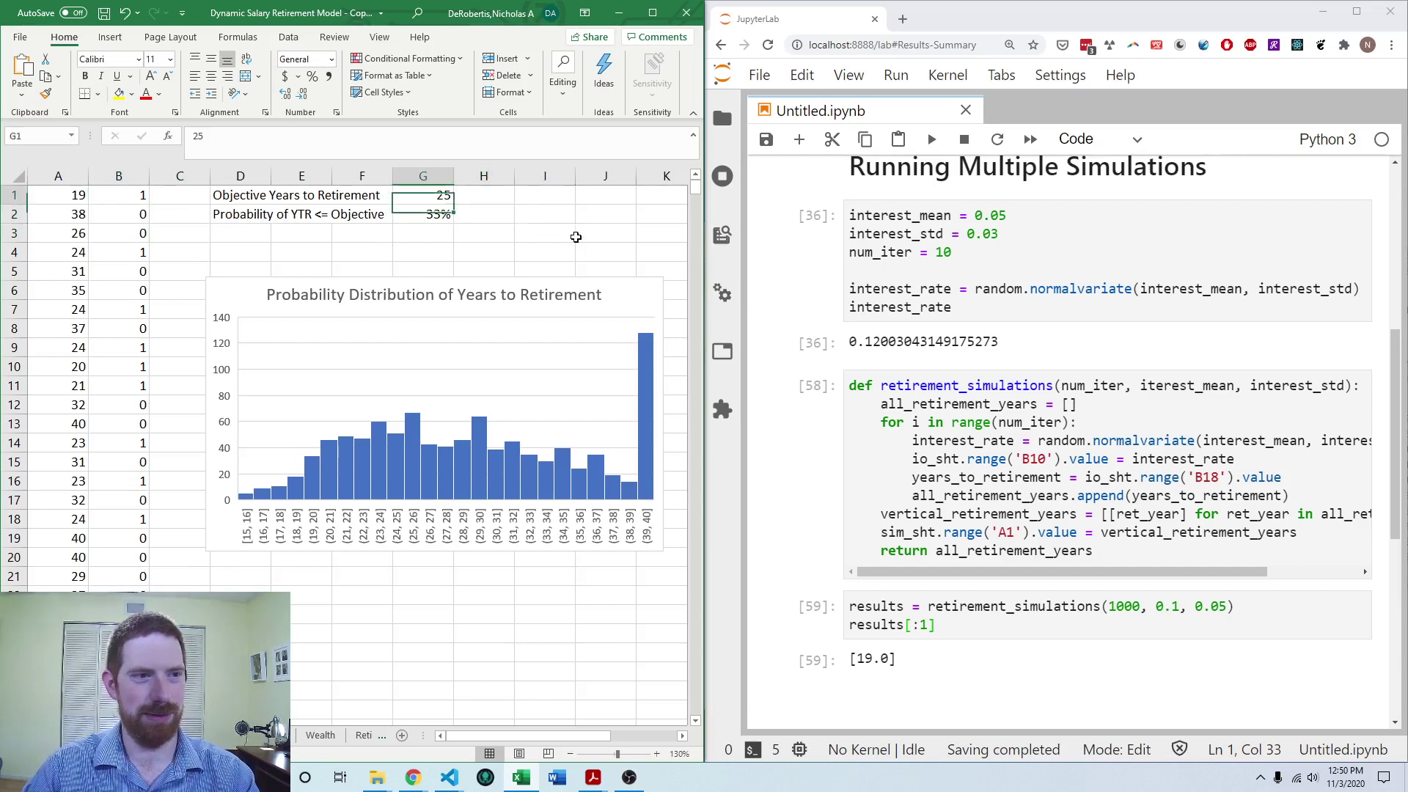
key("Right")
key("Right")
key("Right")
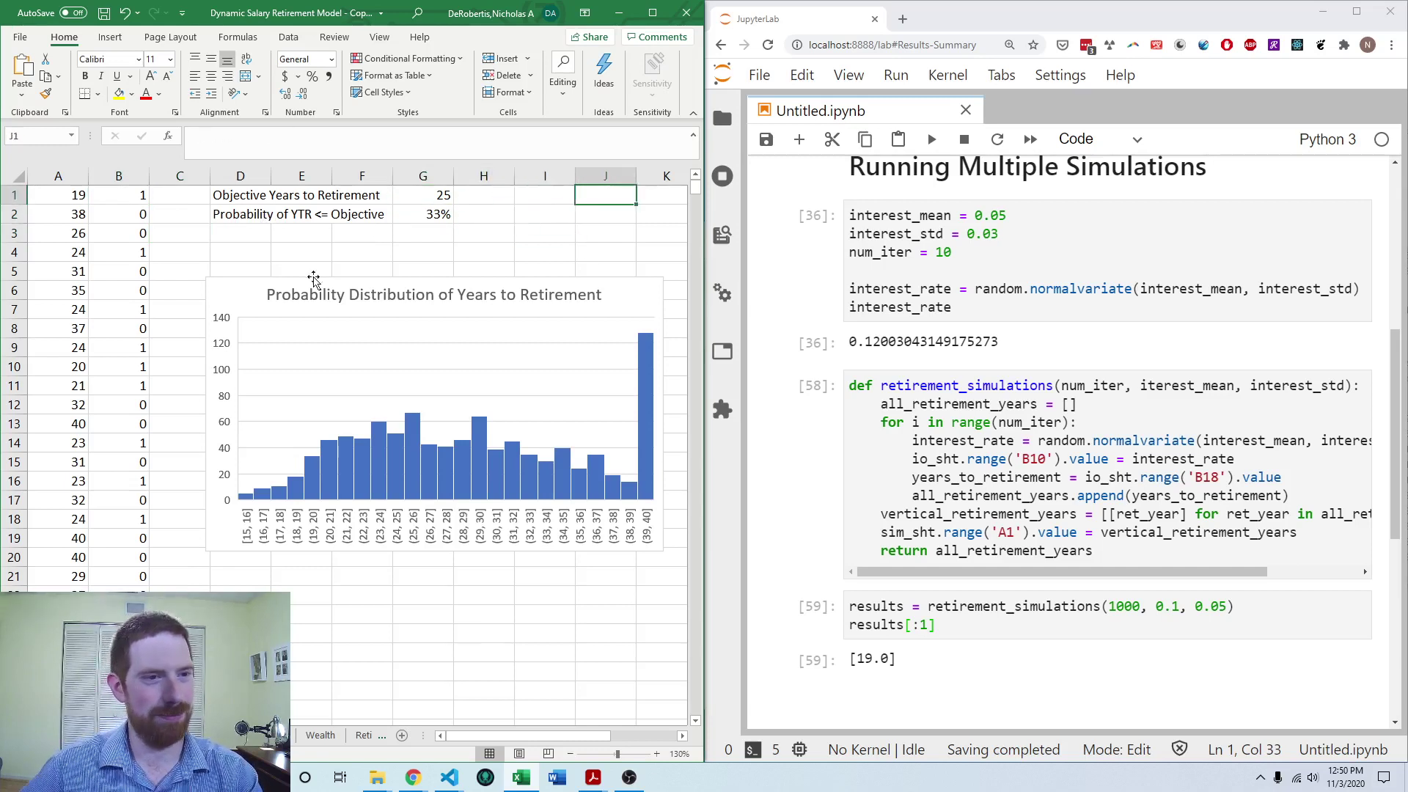
left_click(554, 245)
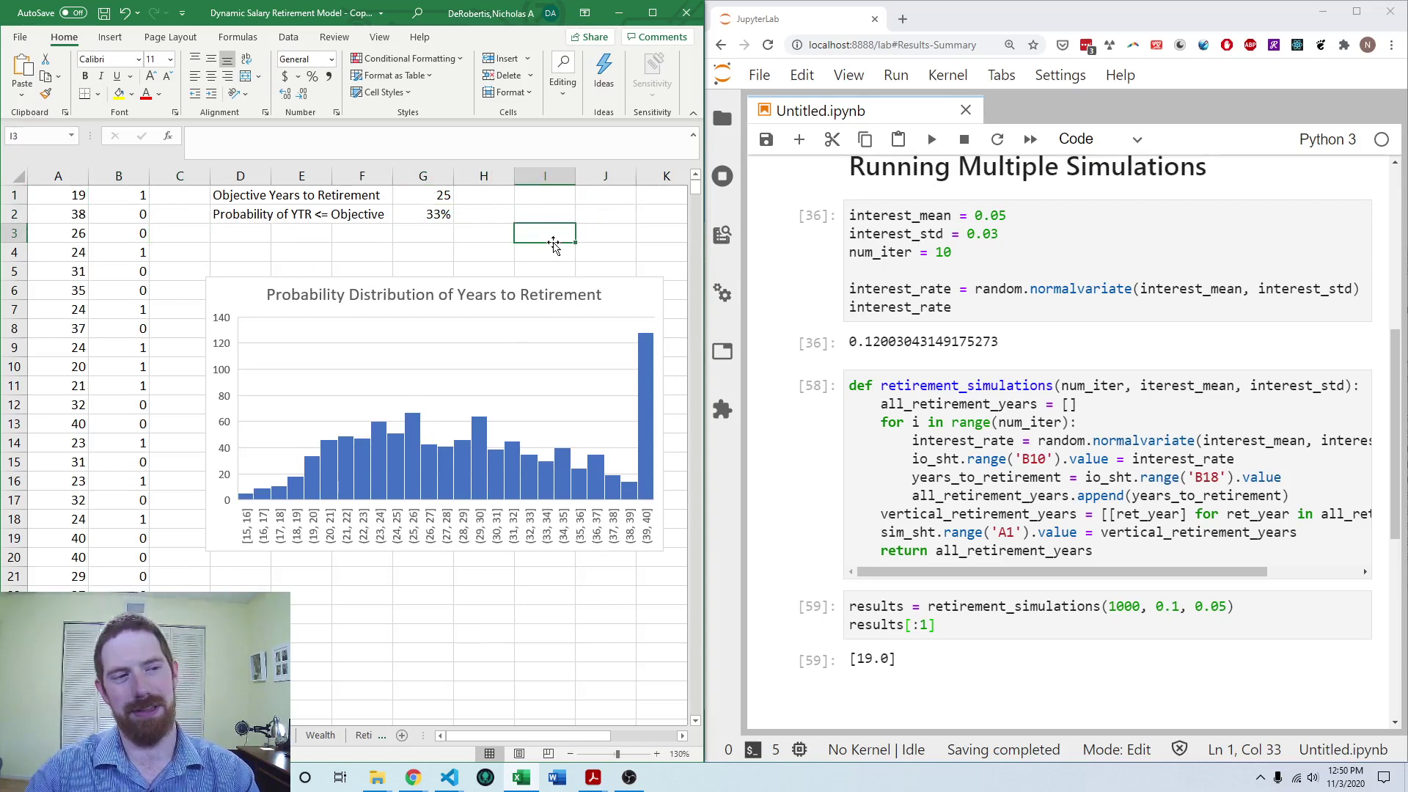
key("Right")
key("Right")
key("Right")
key("Right")
key("Right")
key("Right")
key("Right")
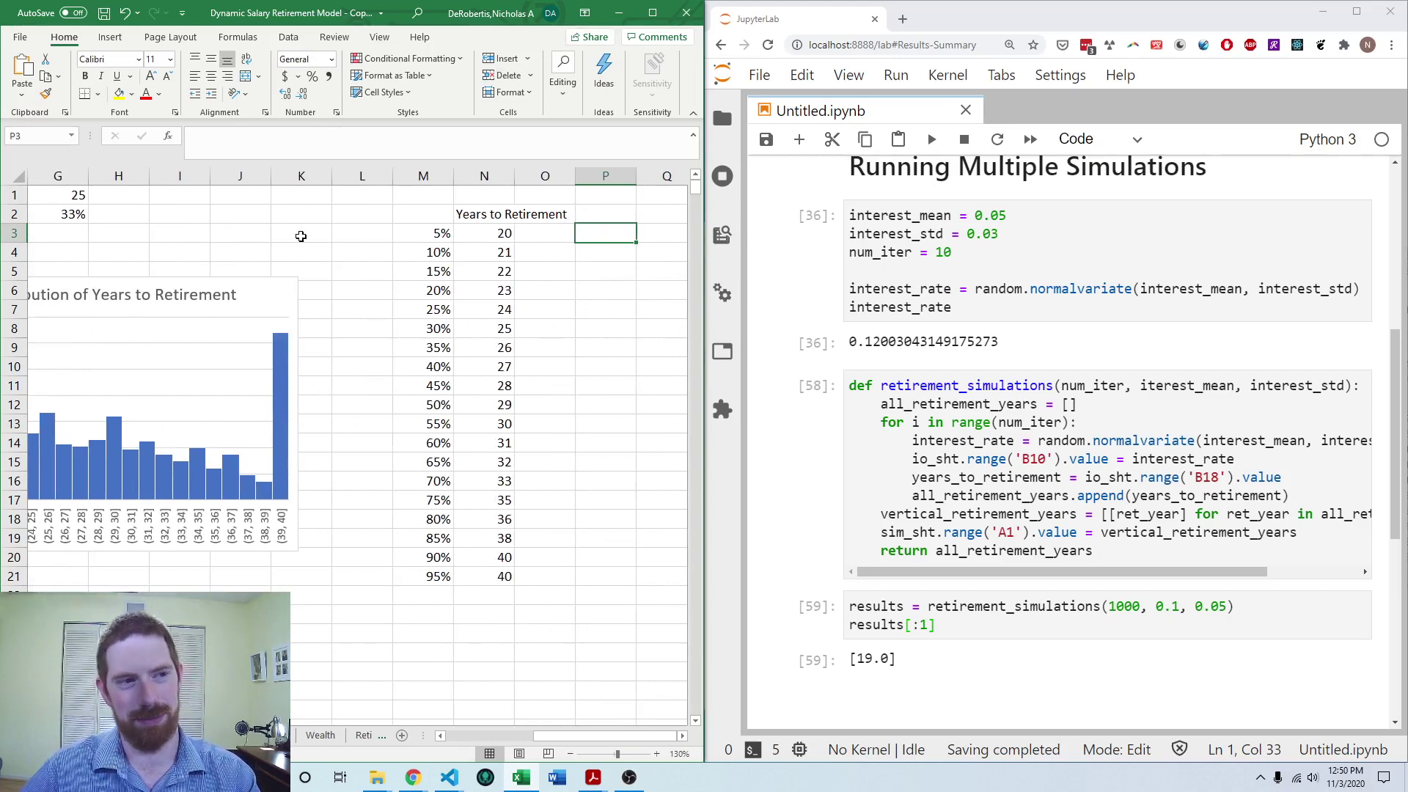
left_click(296, 237)
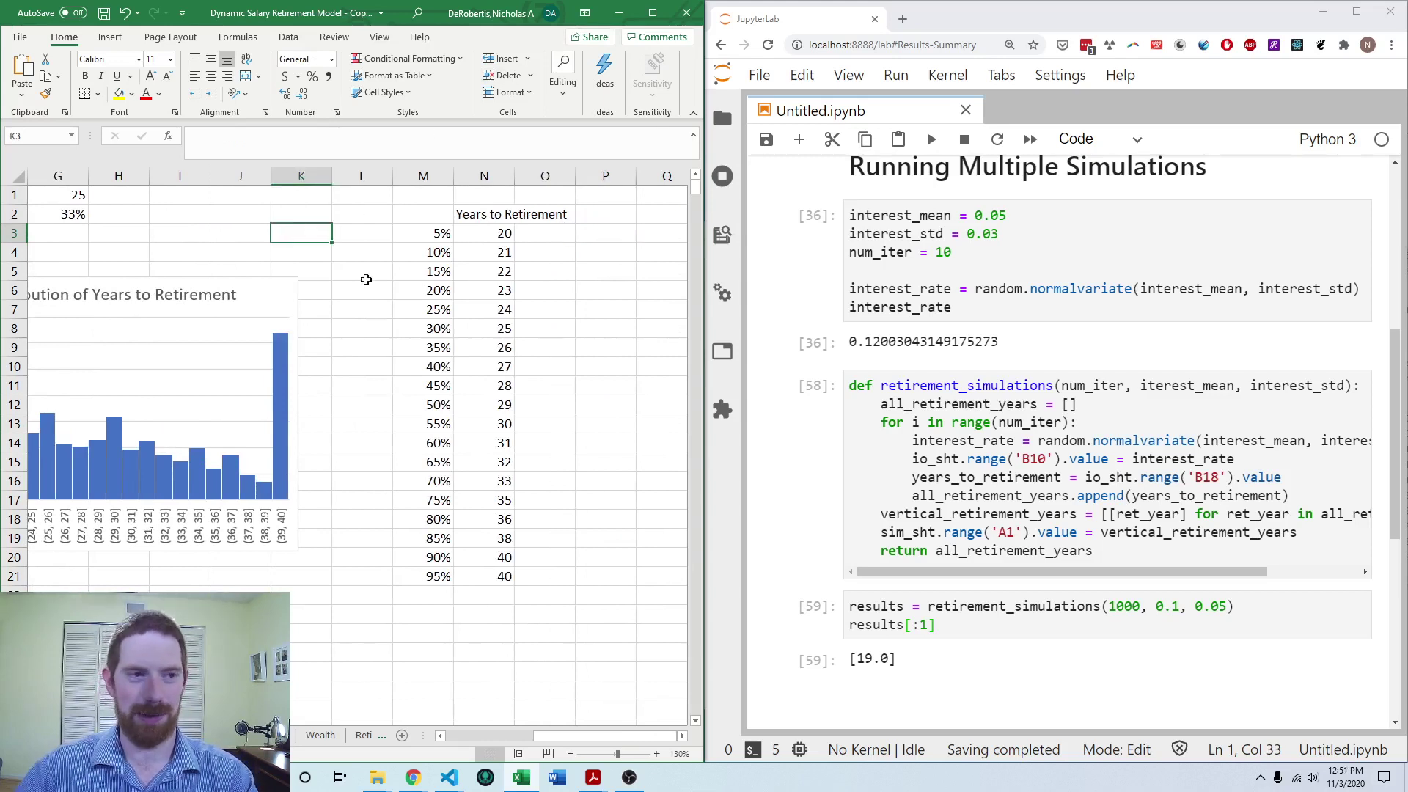
key("Home")
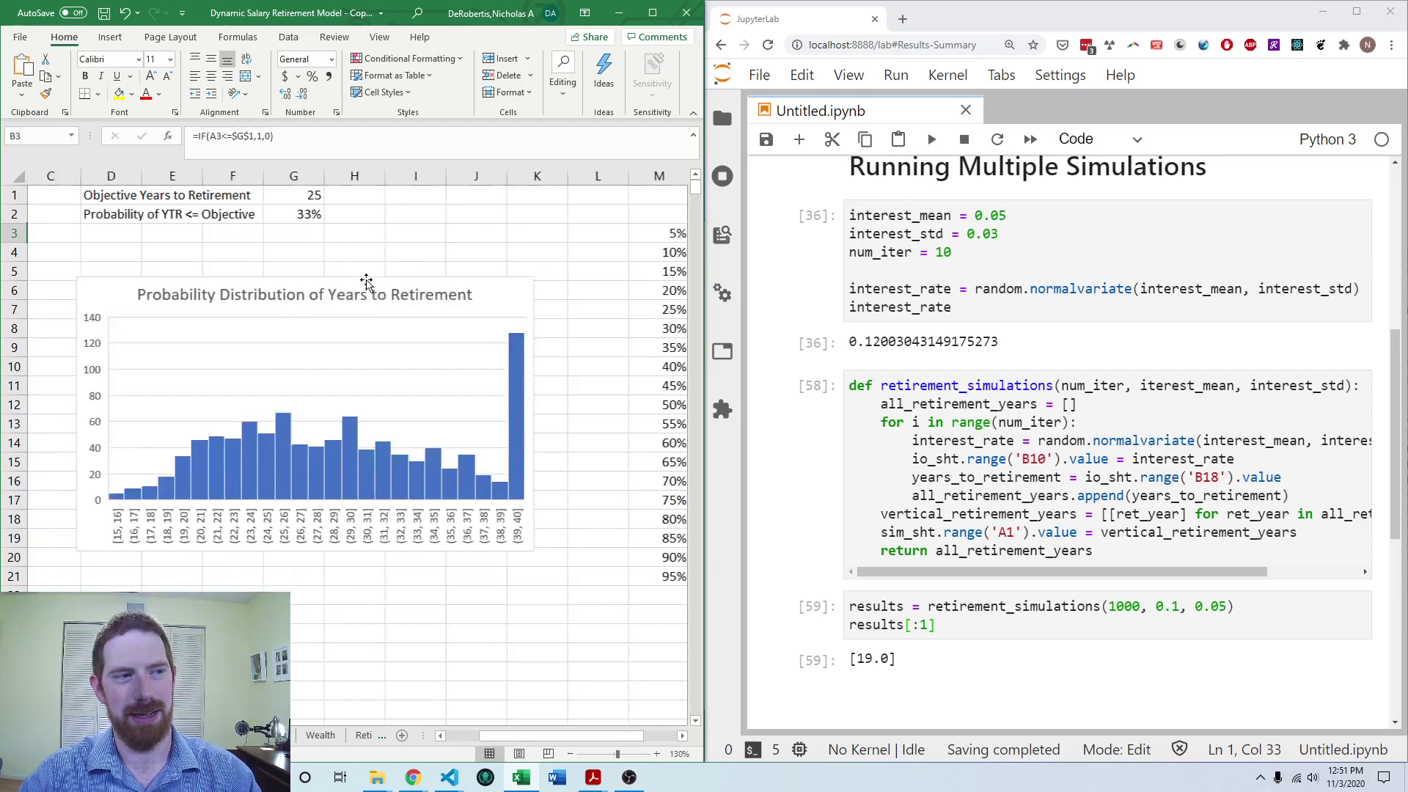
key("Up")
key("Up")
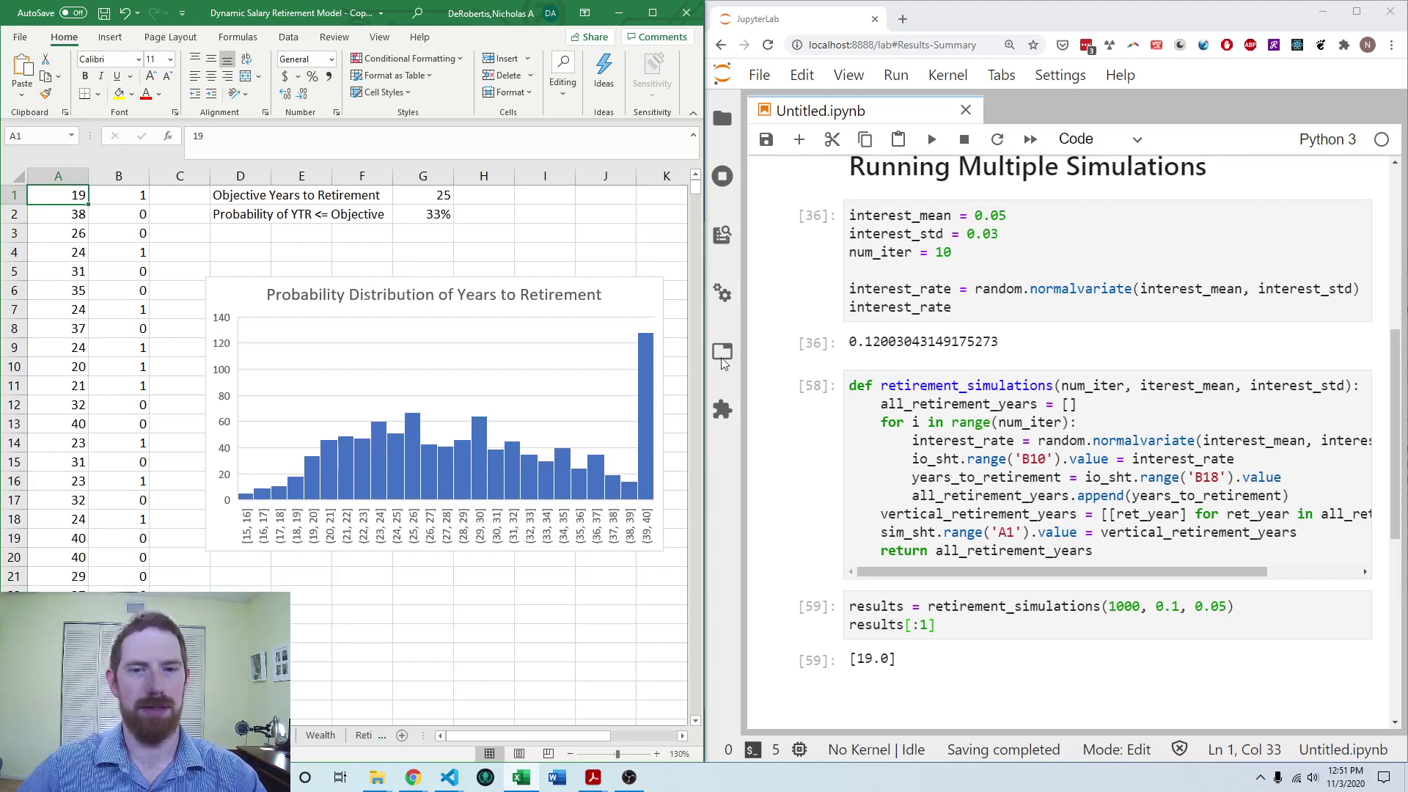
Correct the misspelled parameter iterest_mean to interest_mean
left_click(1146, 386)
type("n")
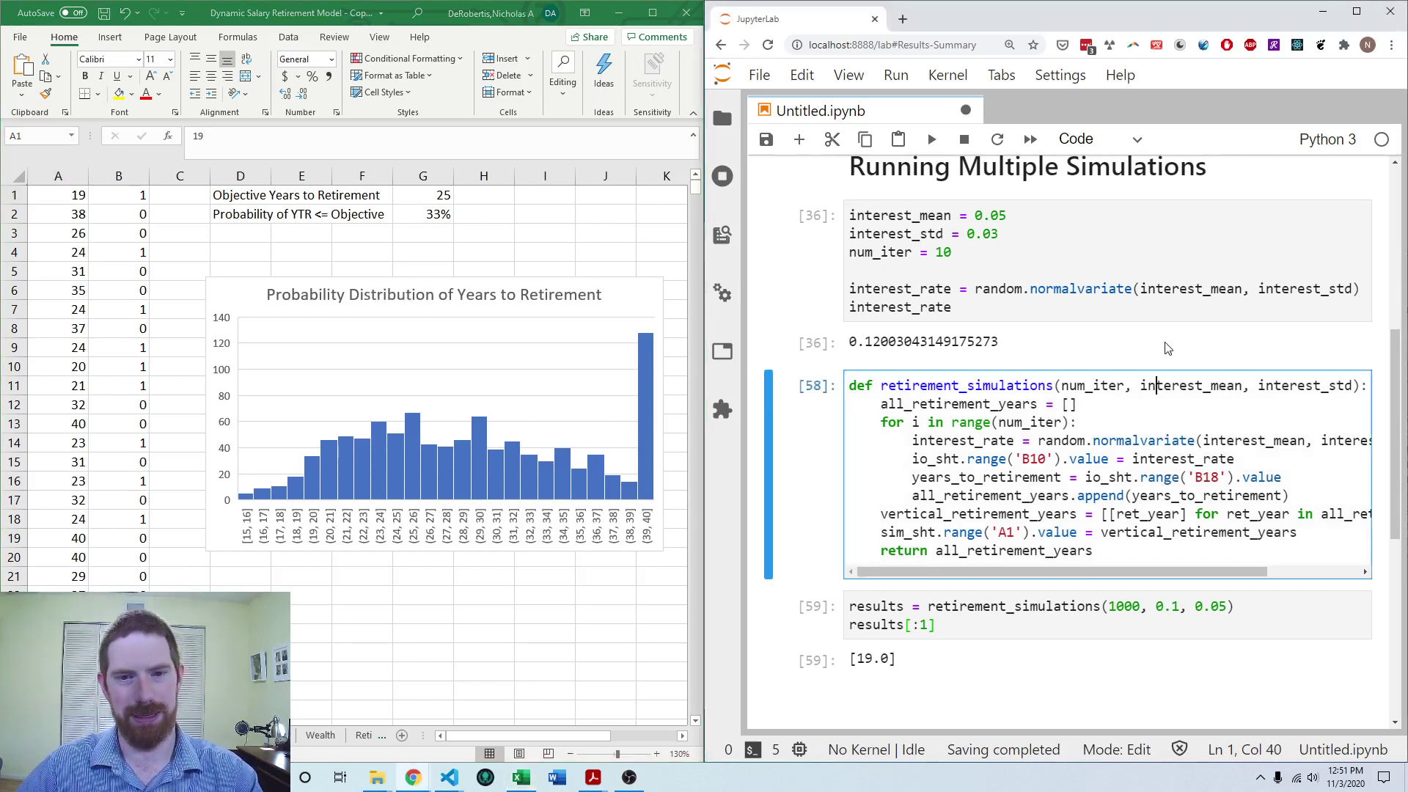
key("Escape")
key("Up")
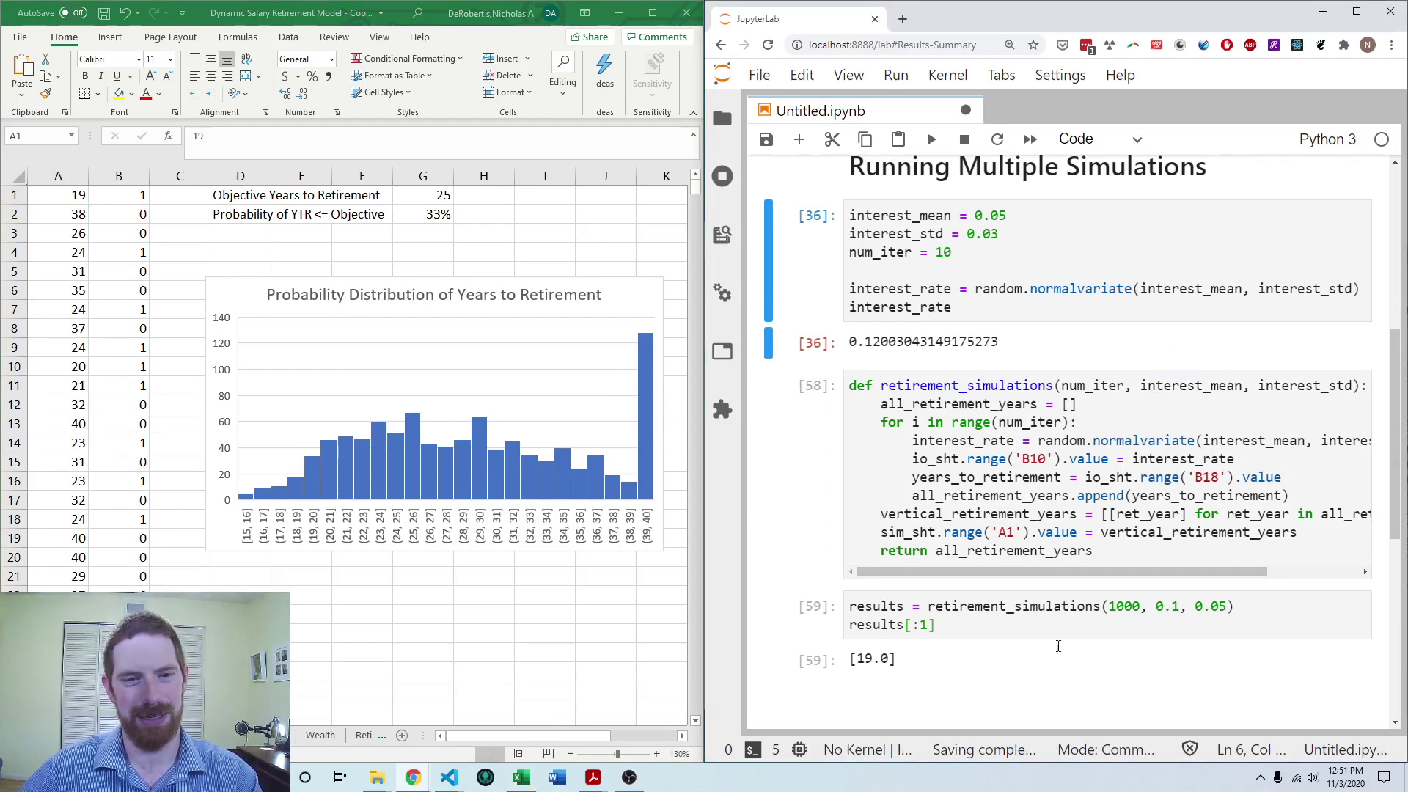
Review the loop's interest_rate, B10 write and years_to_retirement lines
left_click(1069, 478)
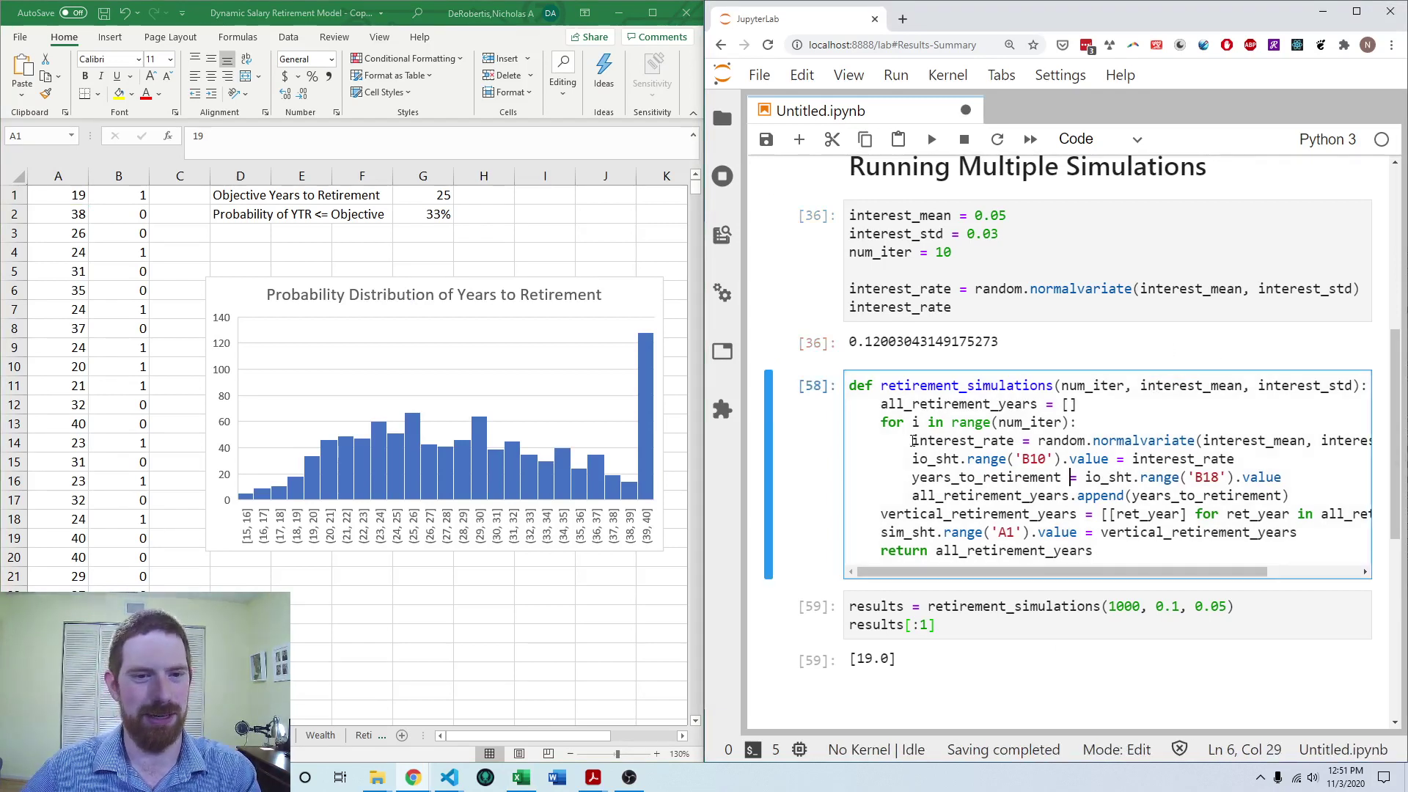
left_click(913, 441)
double_click(976, 441)
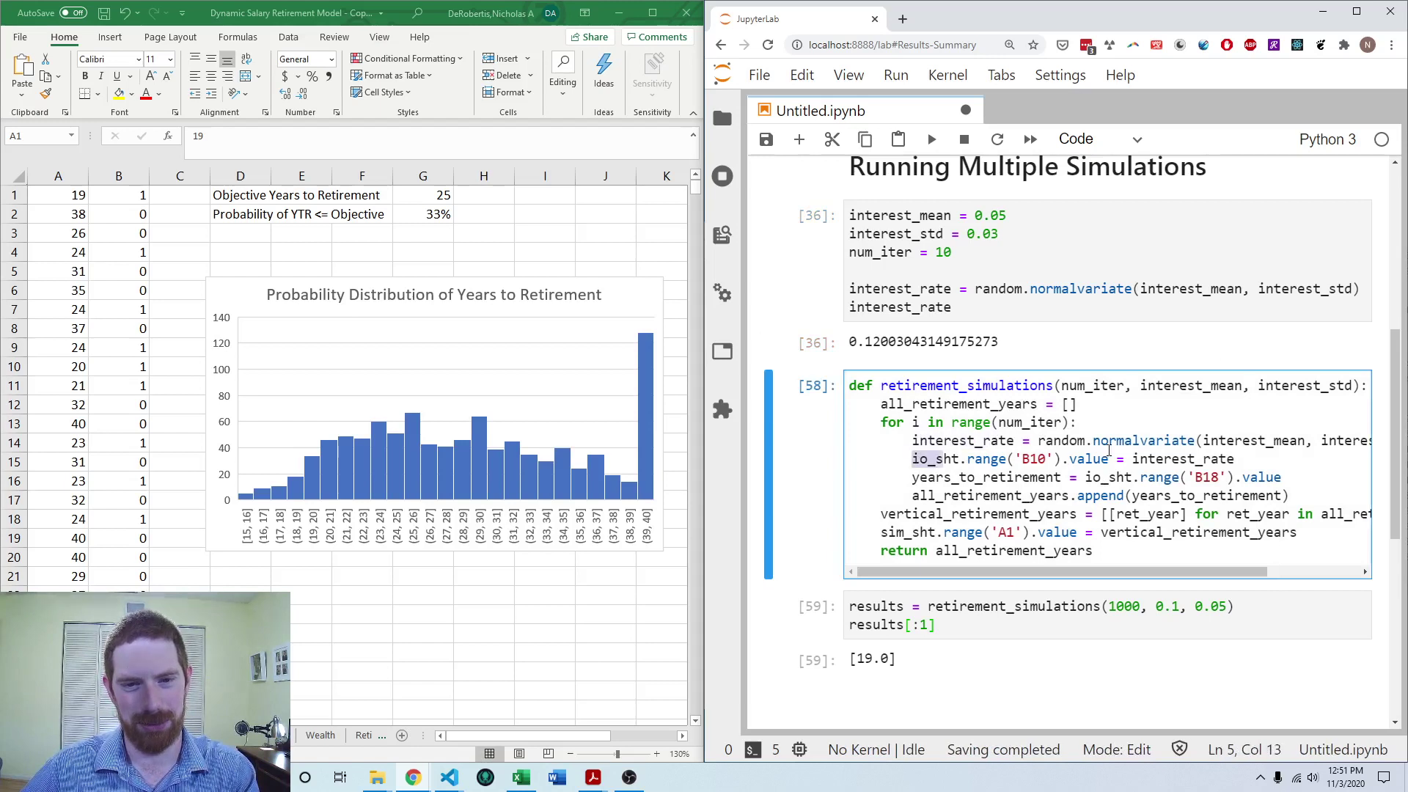
left_click_drag(944, 459, 1219, 441)
left_click(920, 478)
left_click_drag(920, 478, 1275, 471)
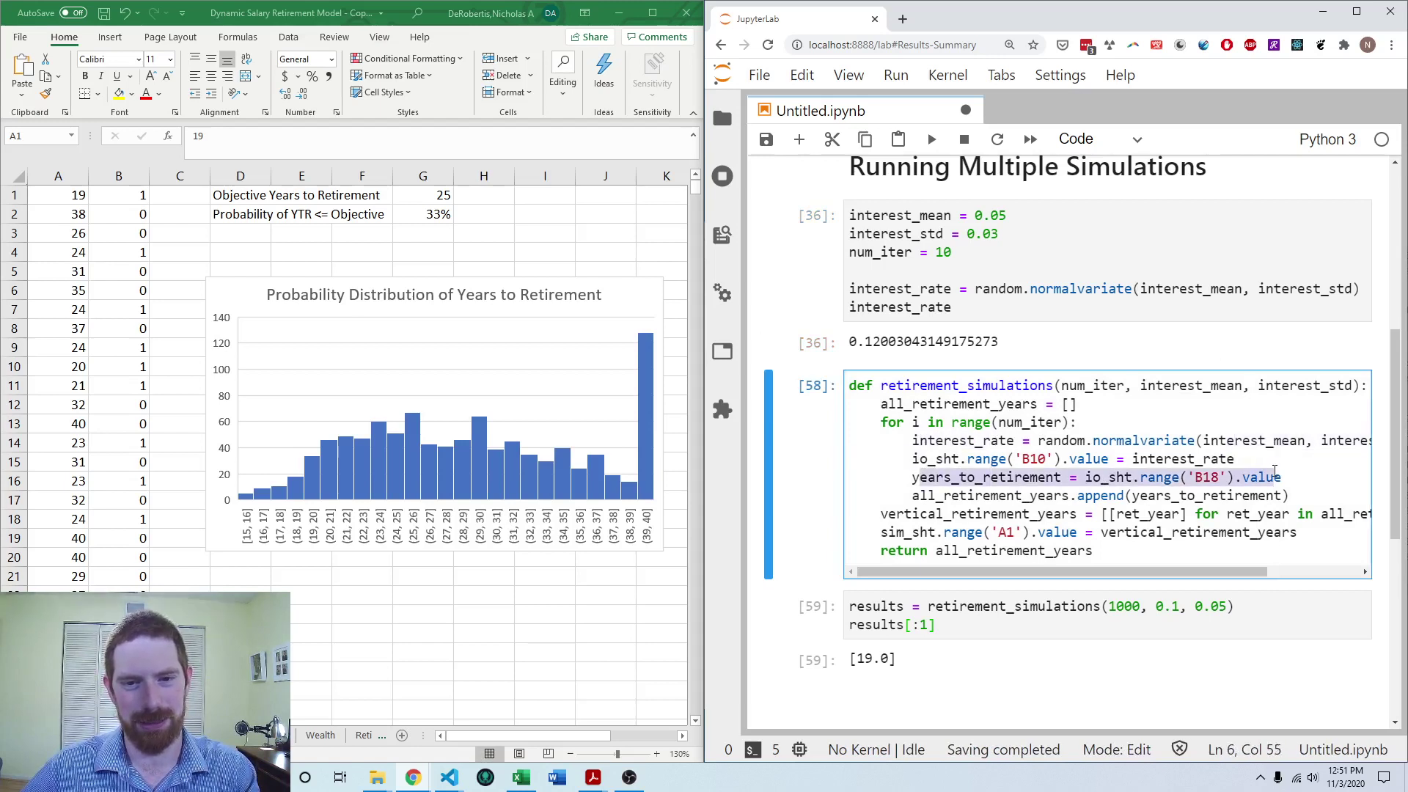
left_click(1296, 494)
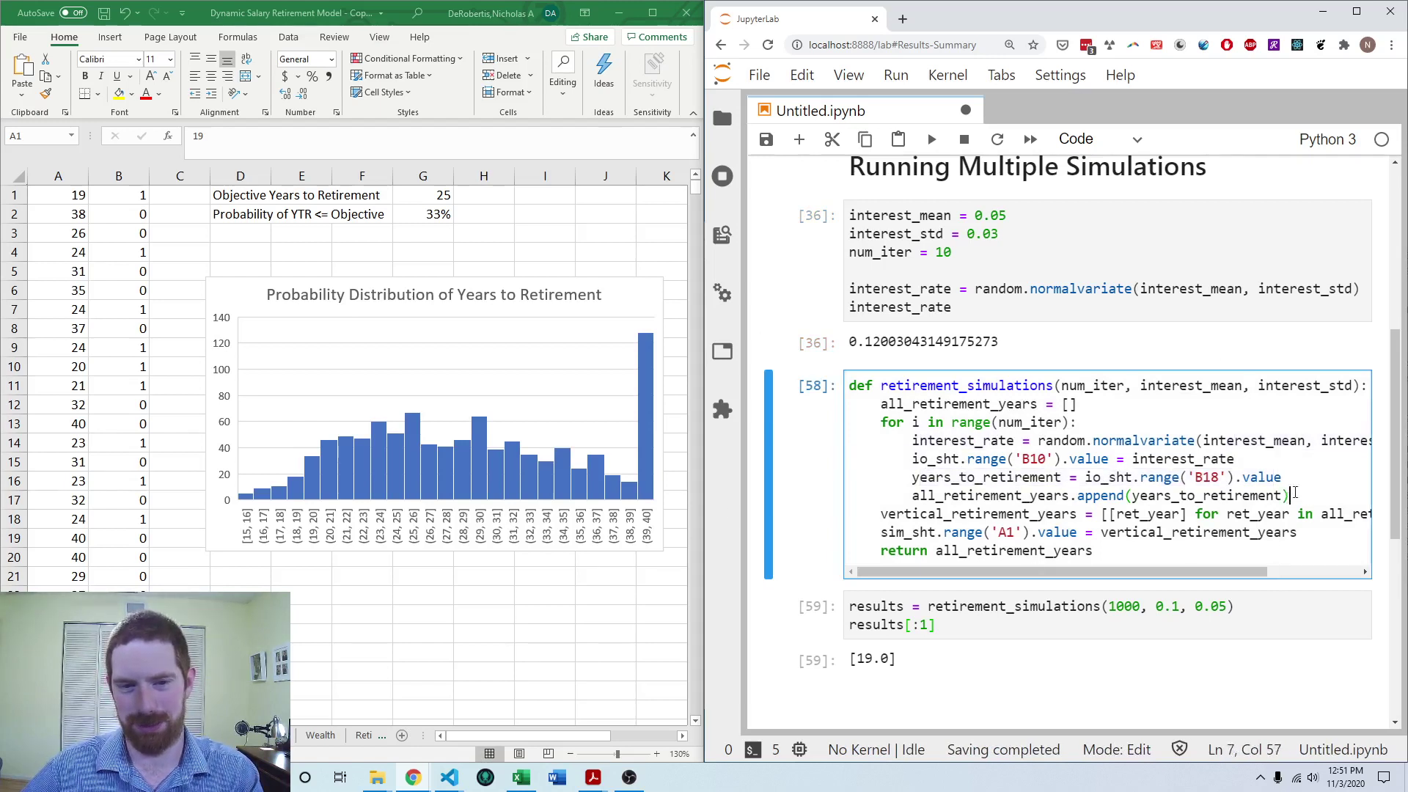
left_click(1299, 462)
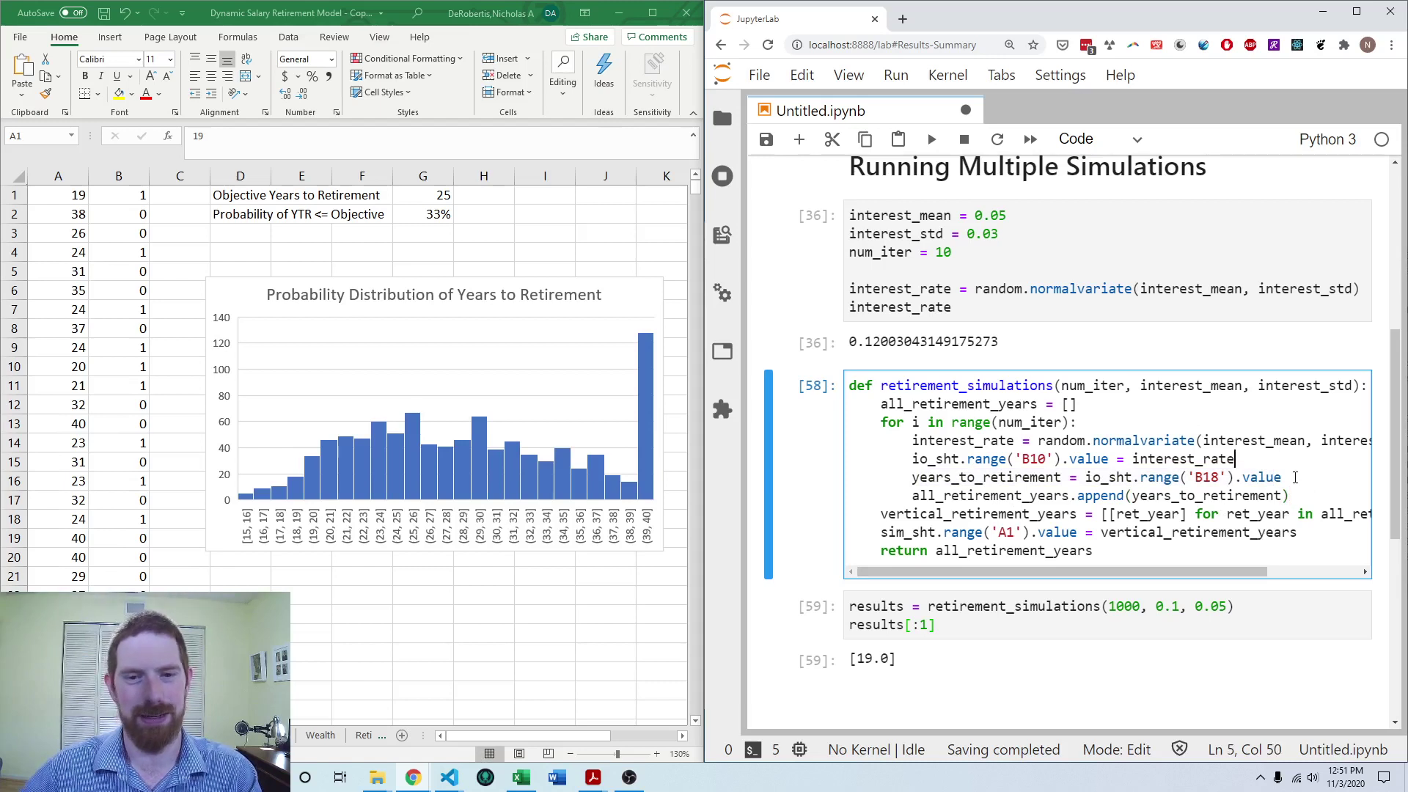
left_click(1135, 440)
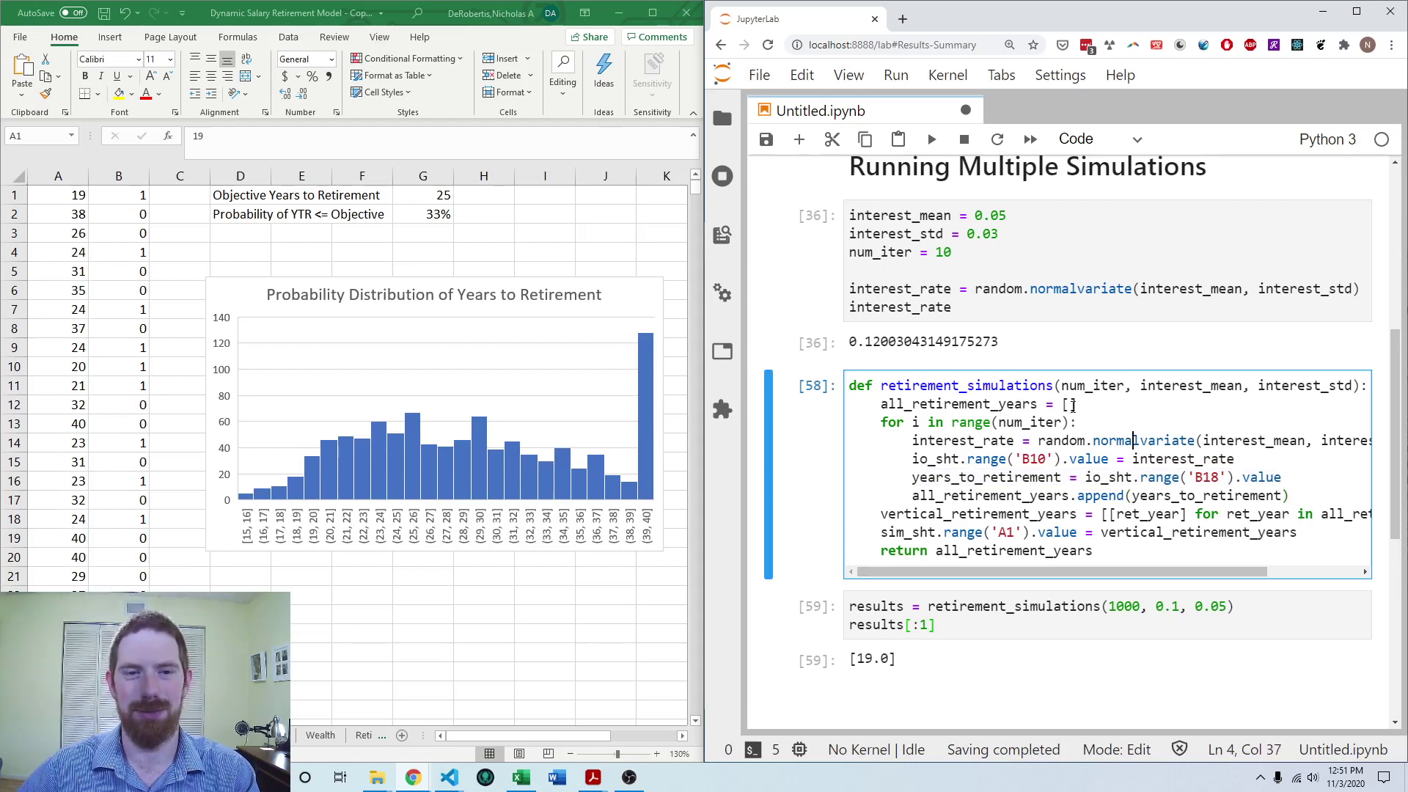
left_click(881, 404)
left_click(943, 404)
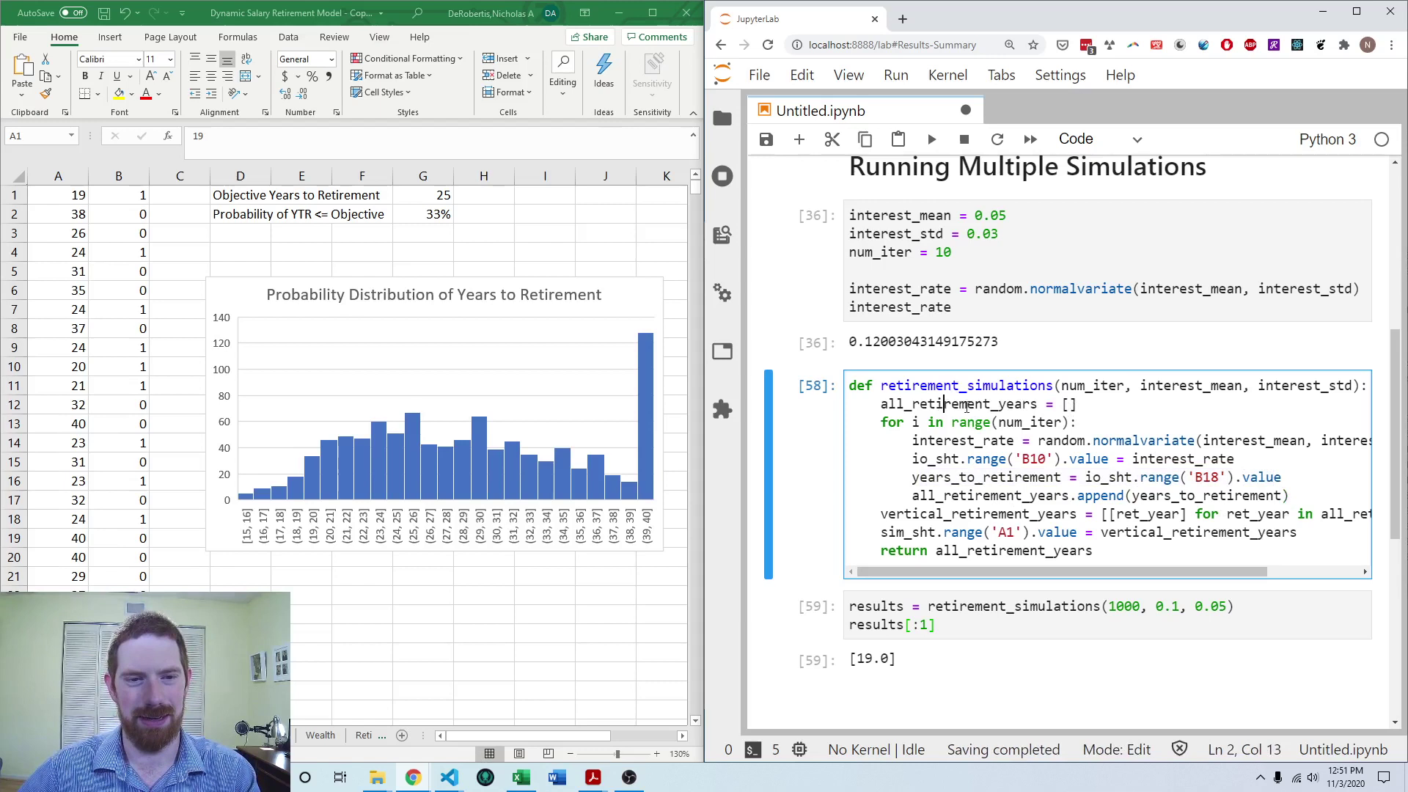
left_click(1008, 404)
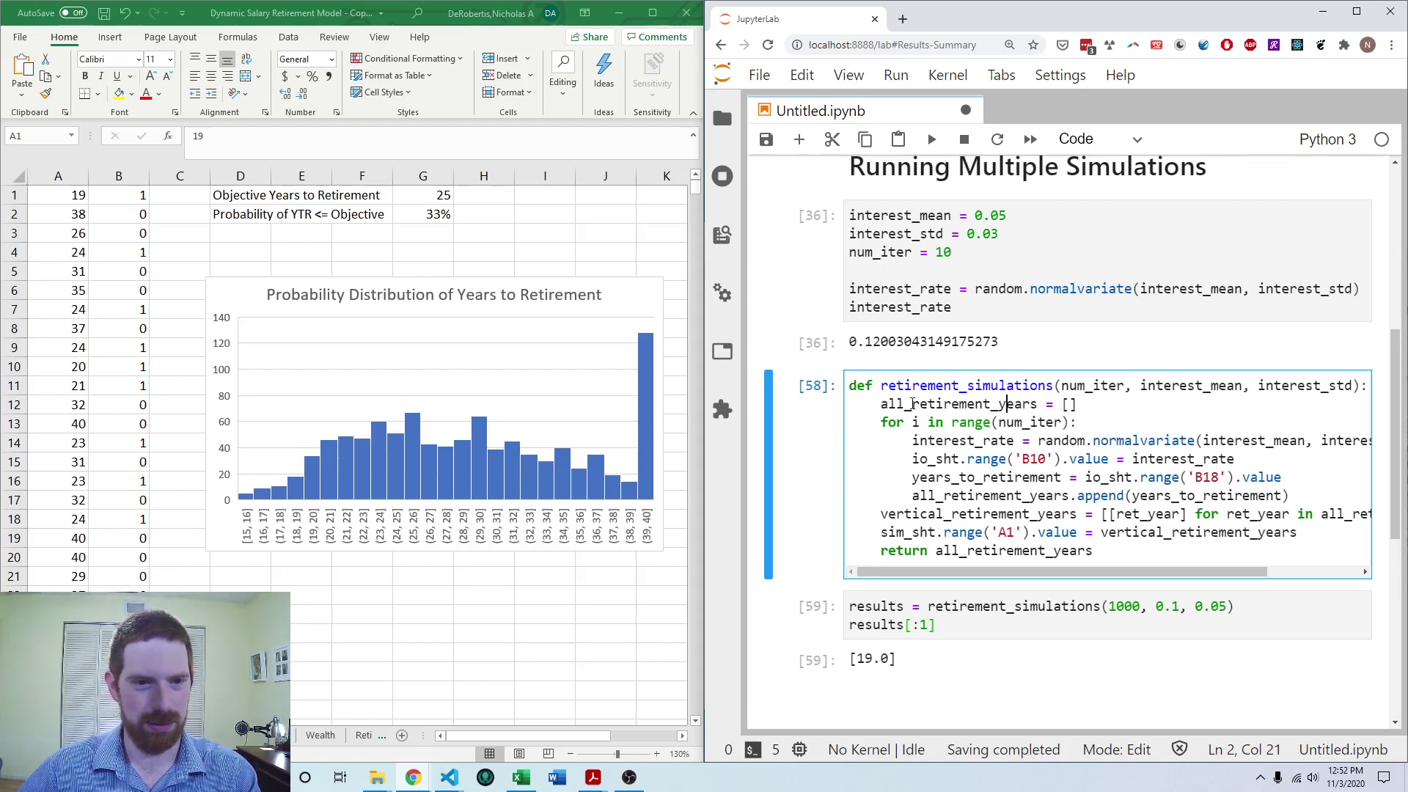
Rename all_retirement_years to all_data in the list and the append call
left_click_drag(912, 404, 1036, 405)
type("da")
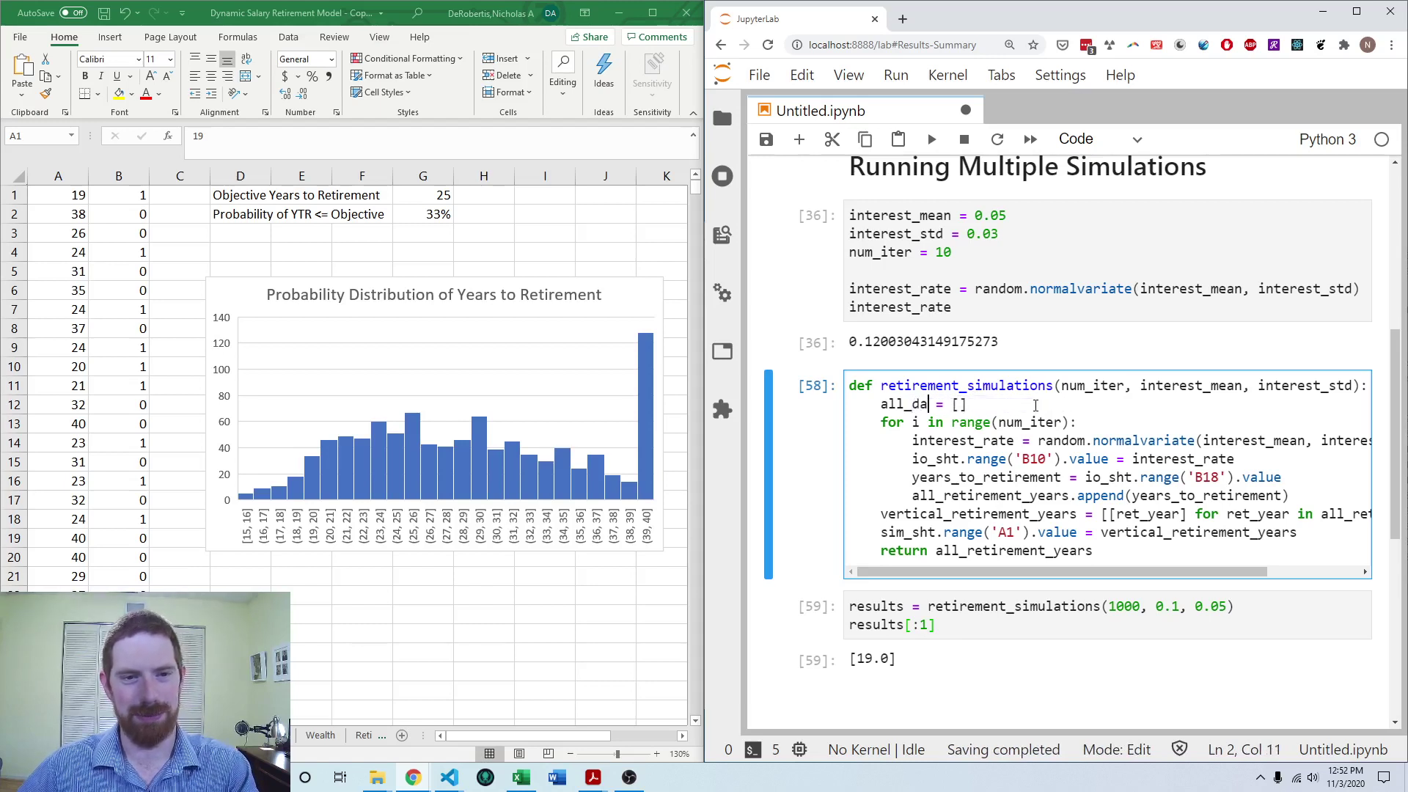
type("ta")
left_click_drag(943, 497, 1069, 498)
type("data")
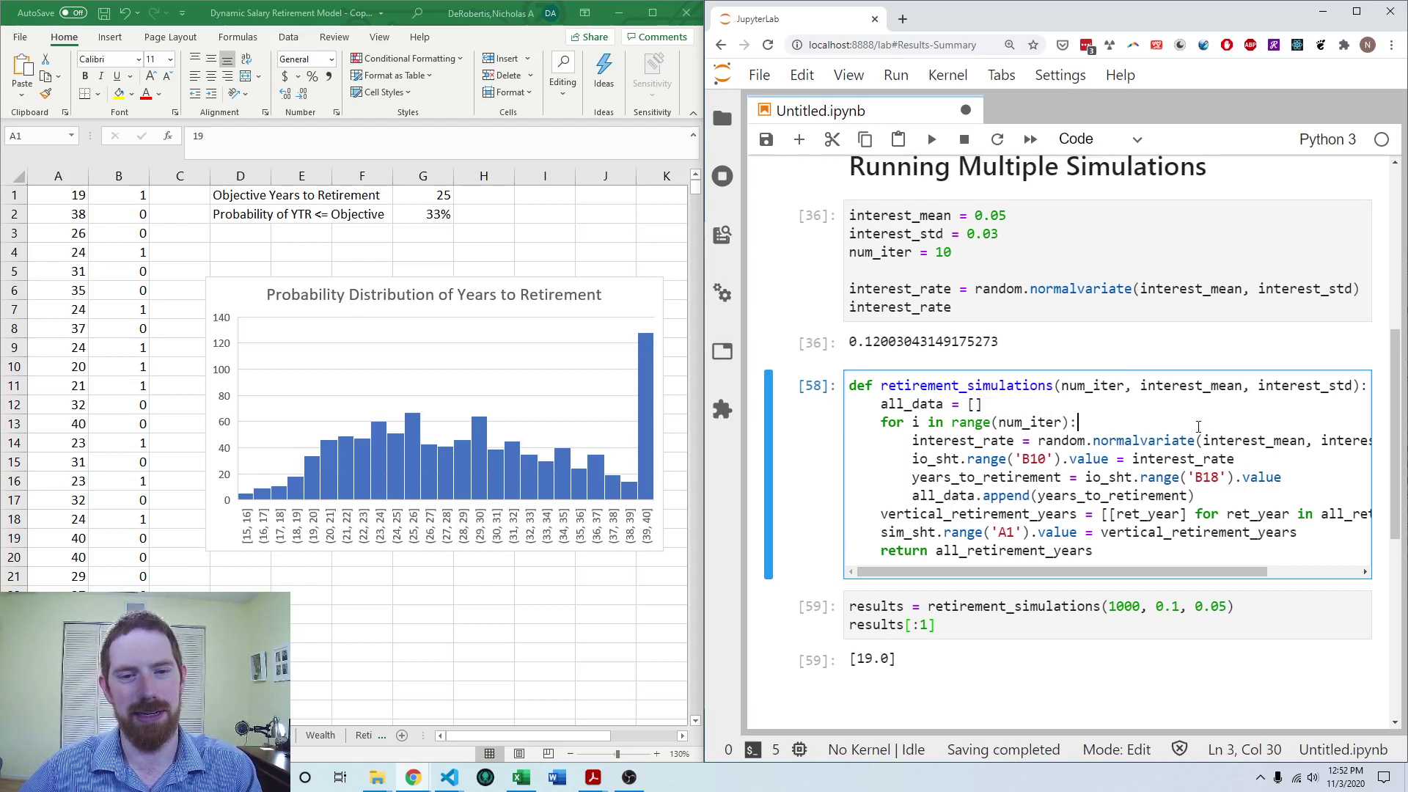
Make the loop append (interest_rate, years_to_retirement) pairs to all_data
double_click(1086, 497)
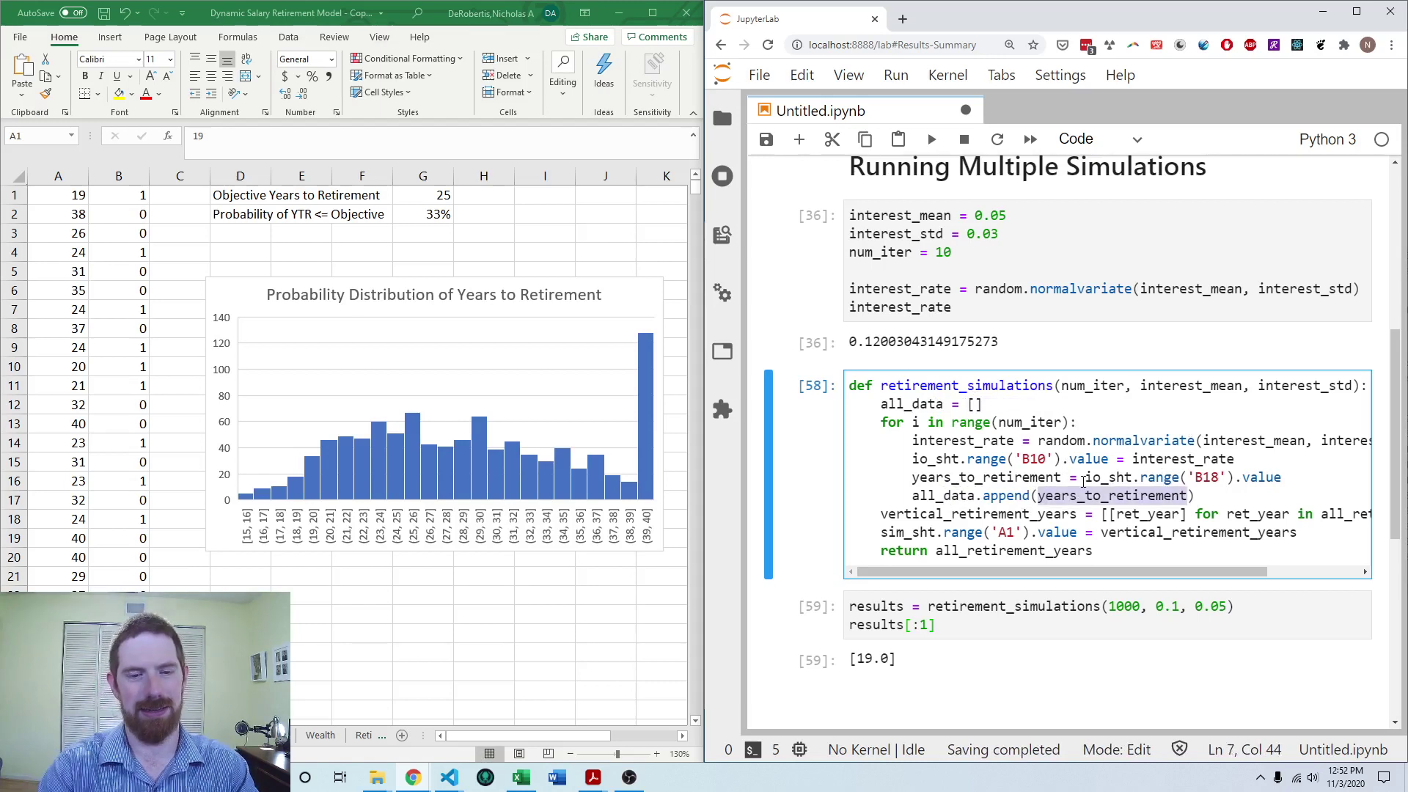
type("(")
key("Left")
type("interest_rate")
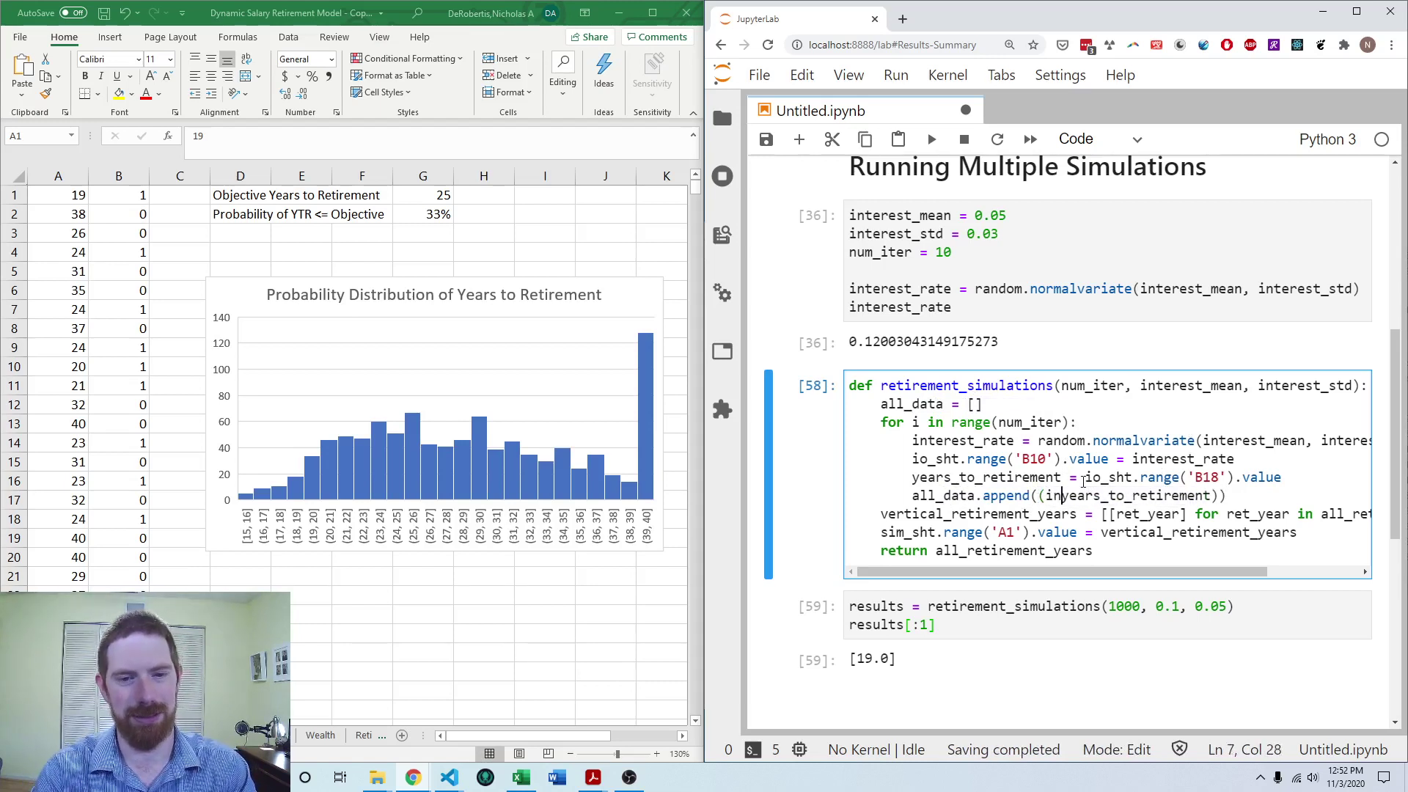
type(",")
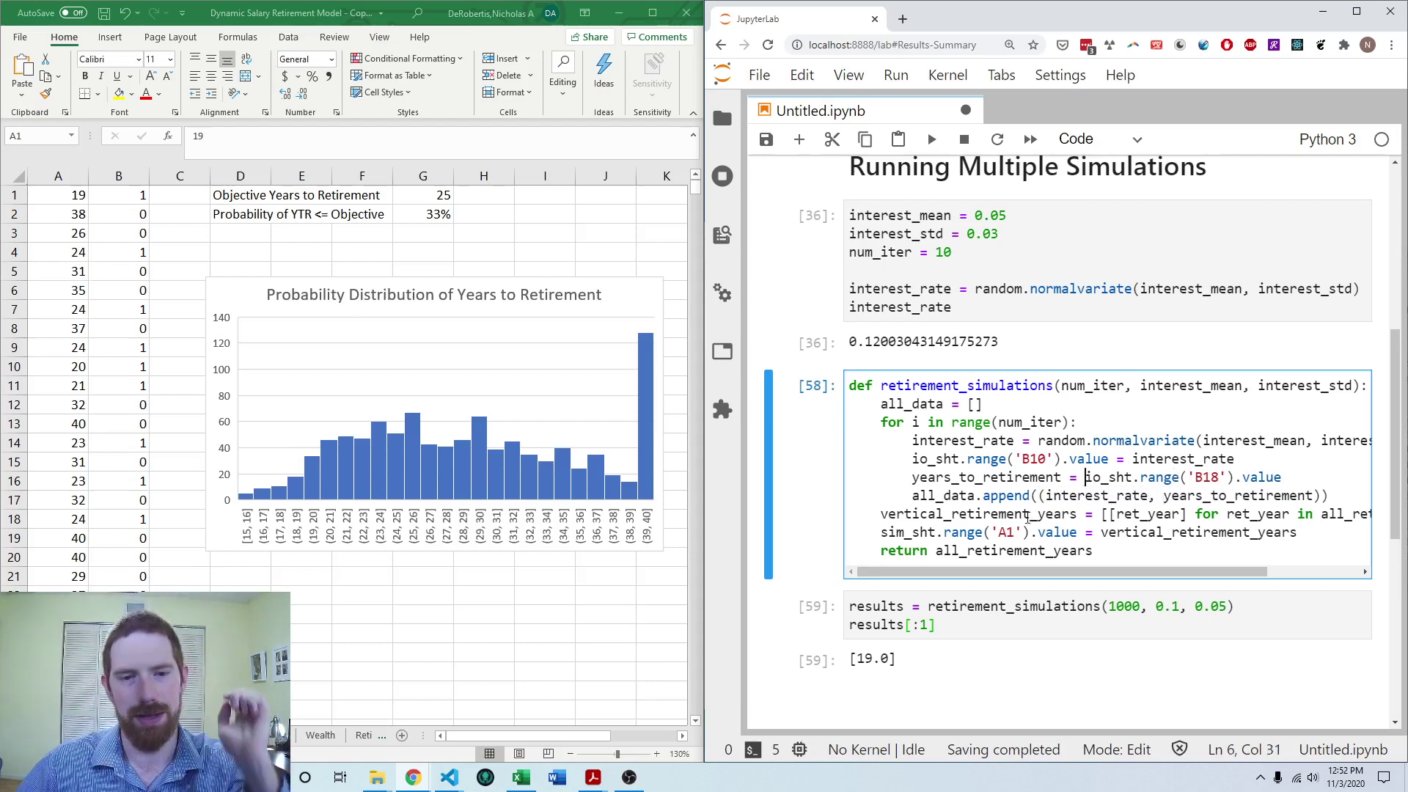
left_click(1299, 496)
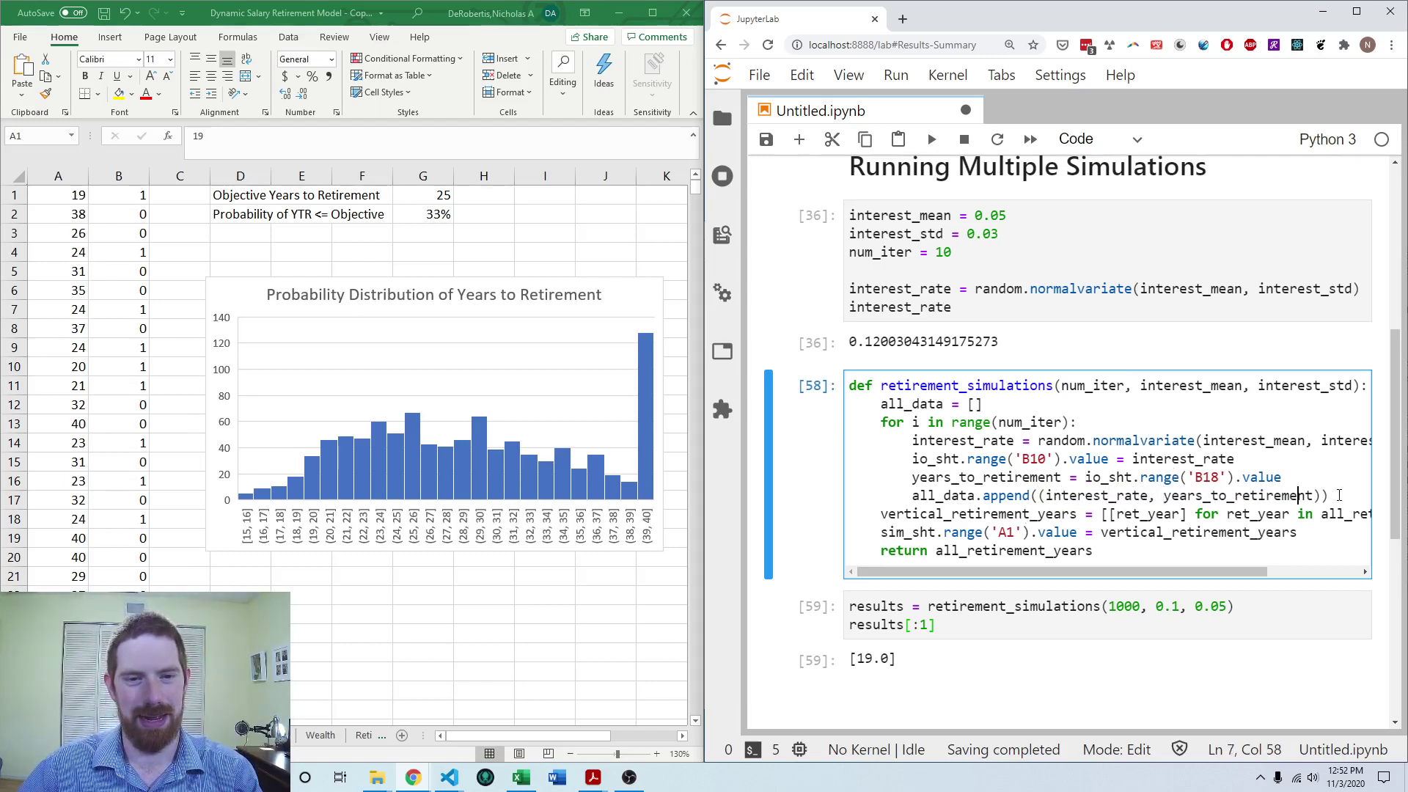
left_click_drag(1340, 496, 883, 398)
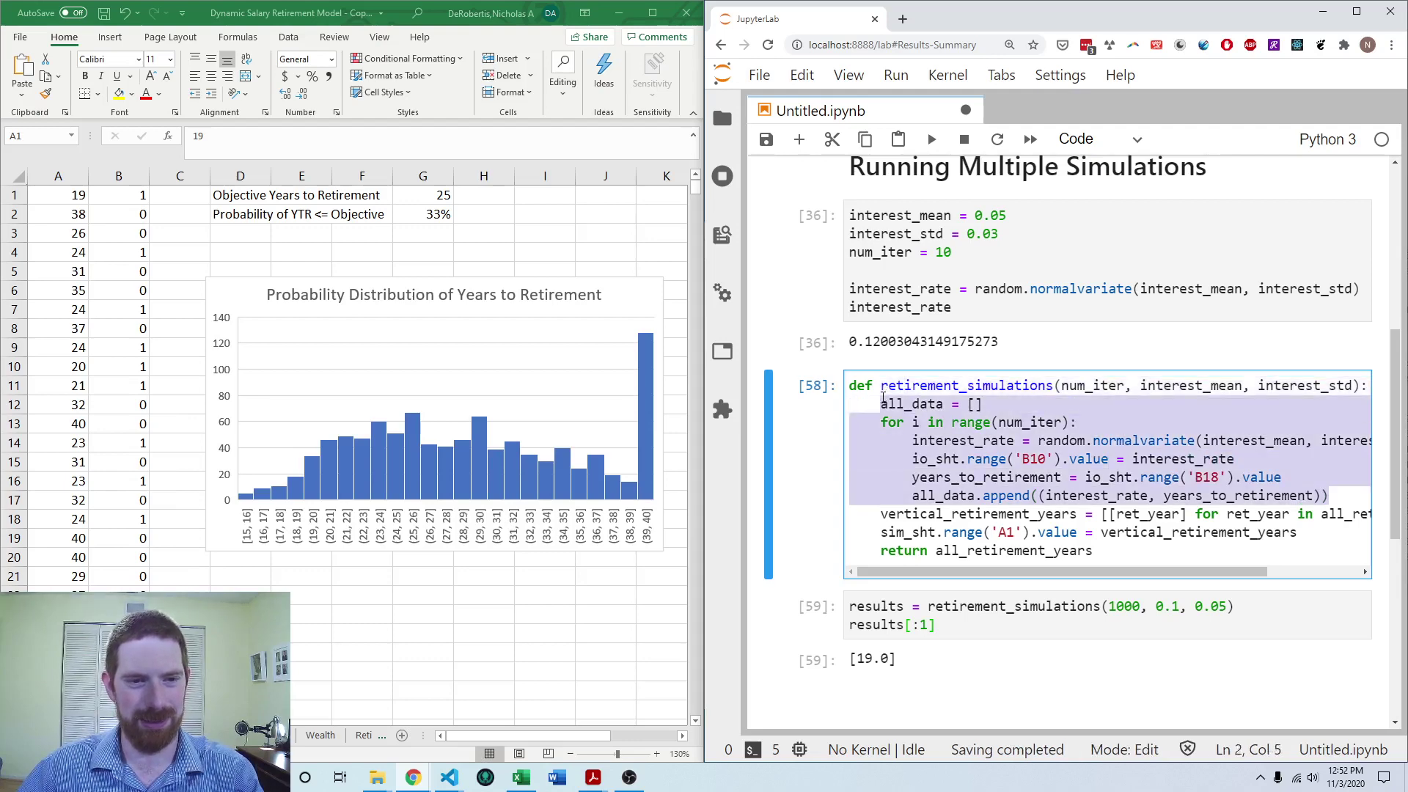
Copy the loop lines into a new cell, dedent them one level, and run it
key("ctrl+c")
key("Escape")
key("a")
key("Return")
key("ctrl+v")
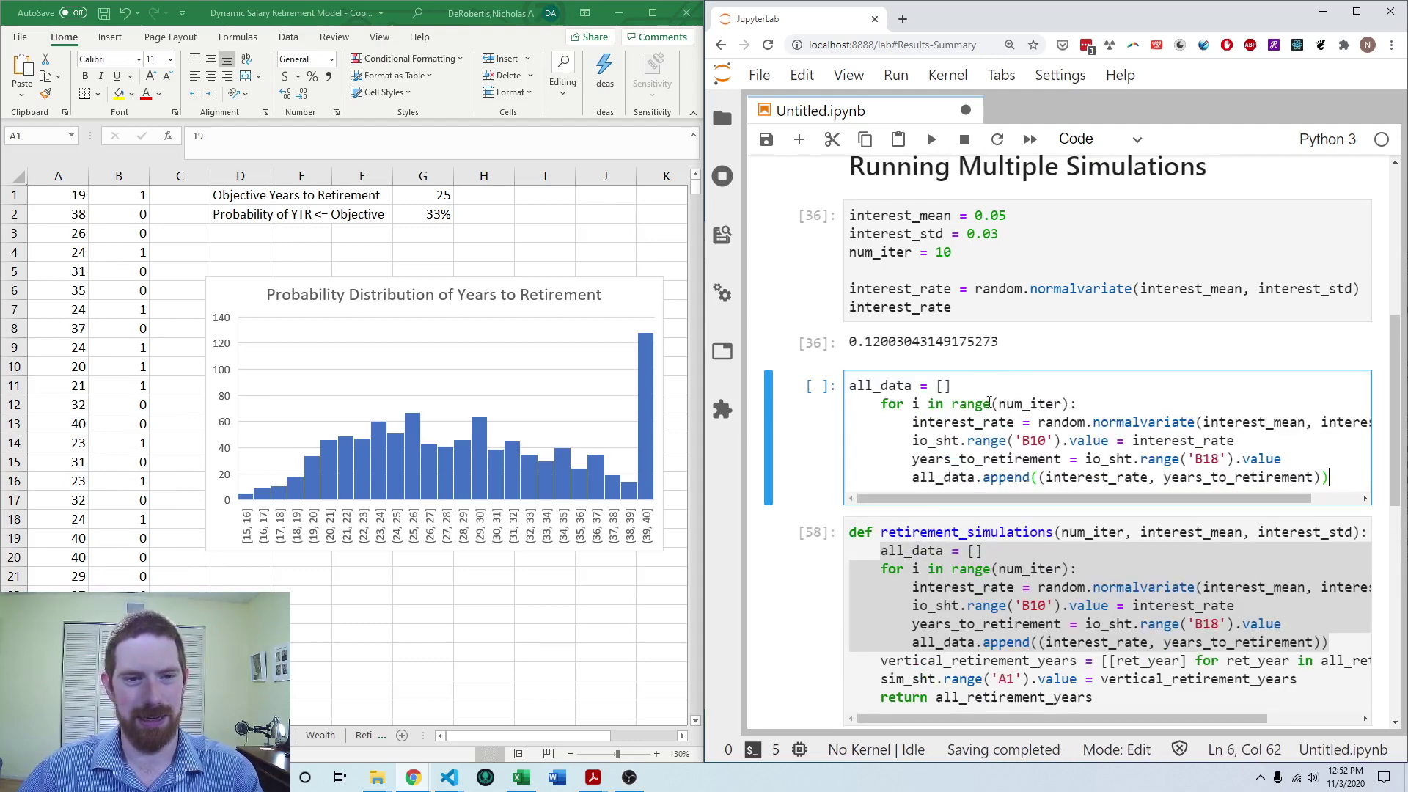
left_click_drag(851, 404, 1331, 478)
key("shift+Tab")
left_click(1300, 460)
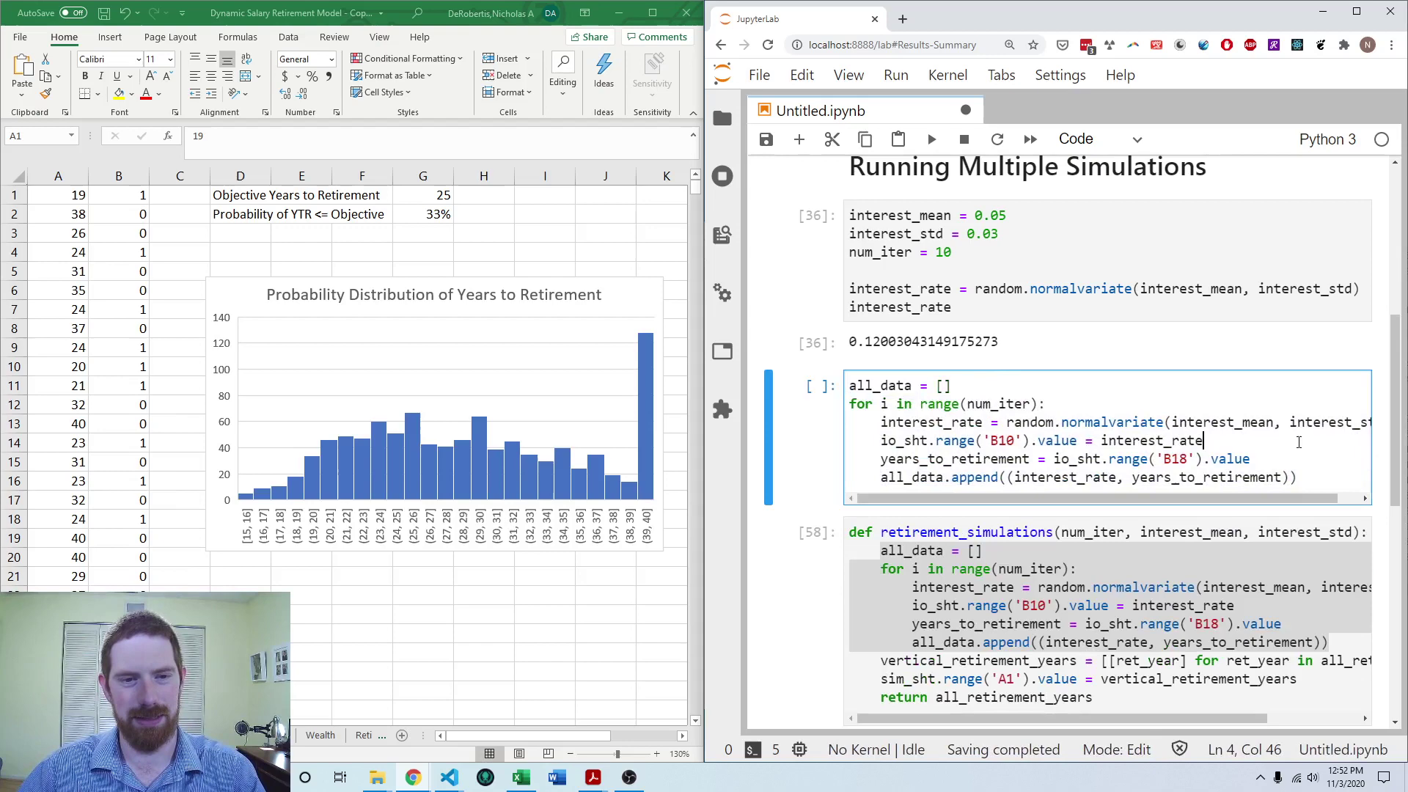
key("shift+Return")
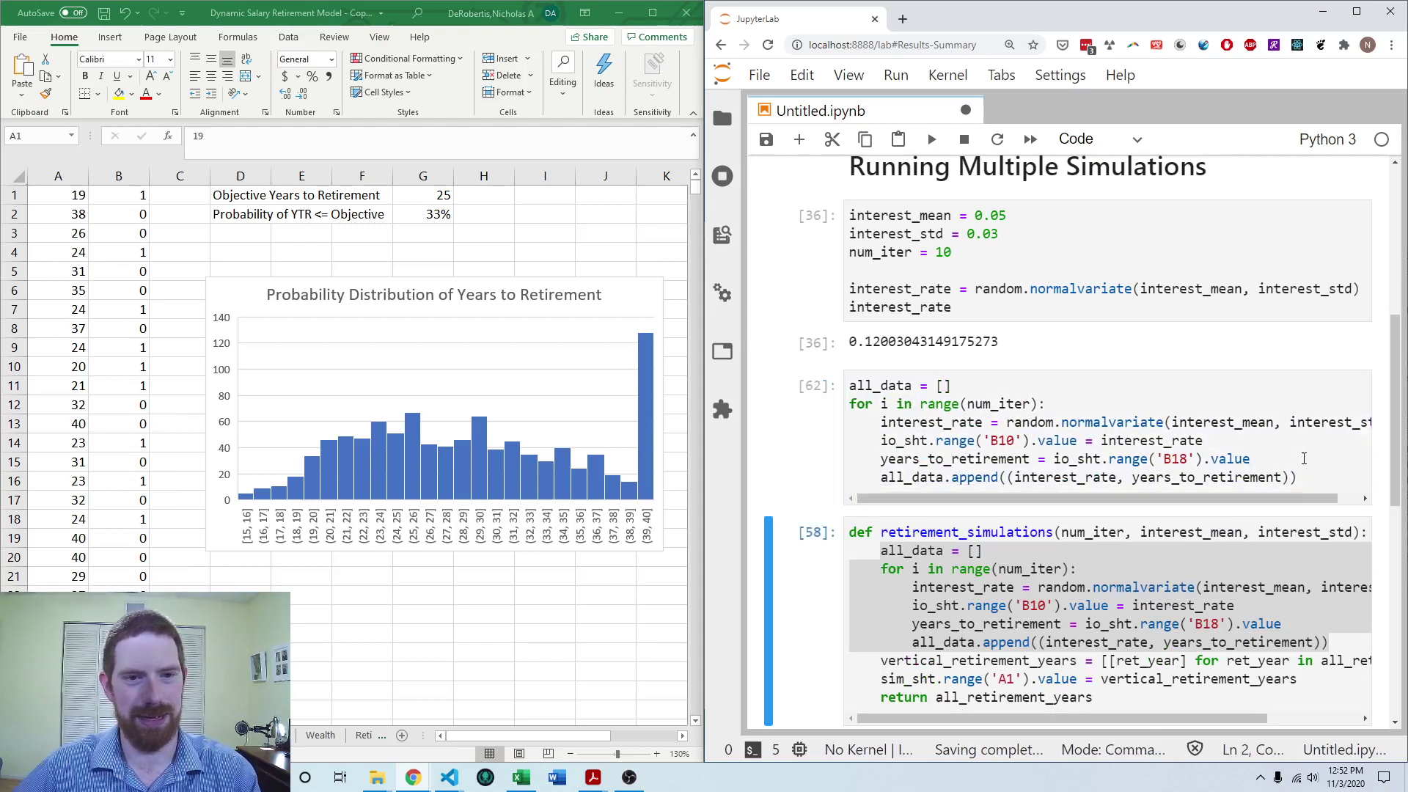
Display the contents of all_data in a new cell
key("a")
key("Return")
type("all_d")
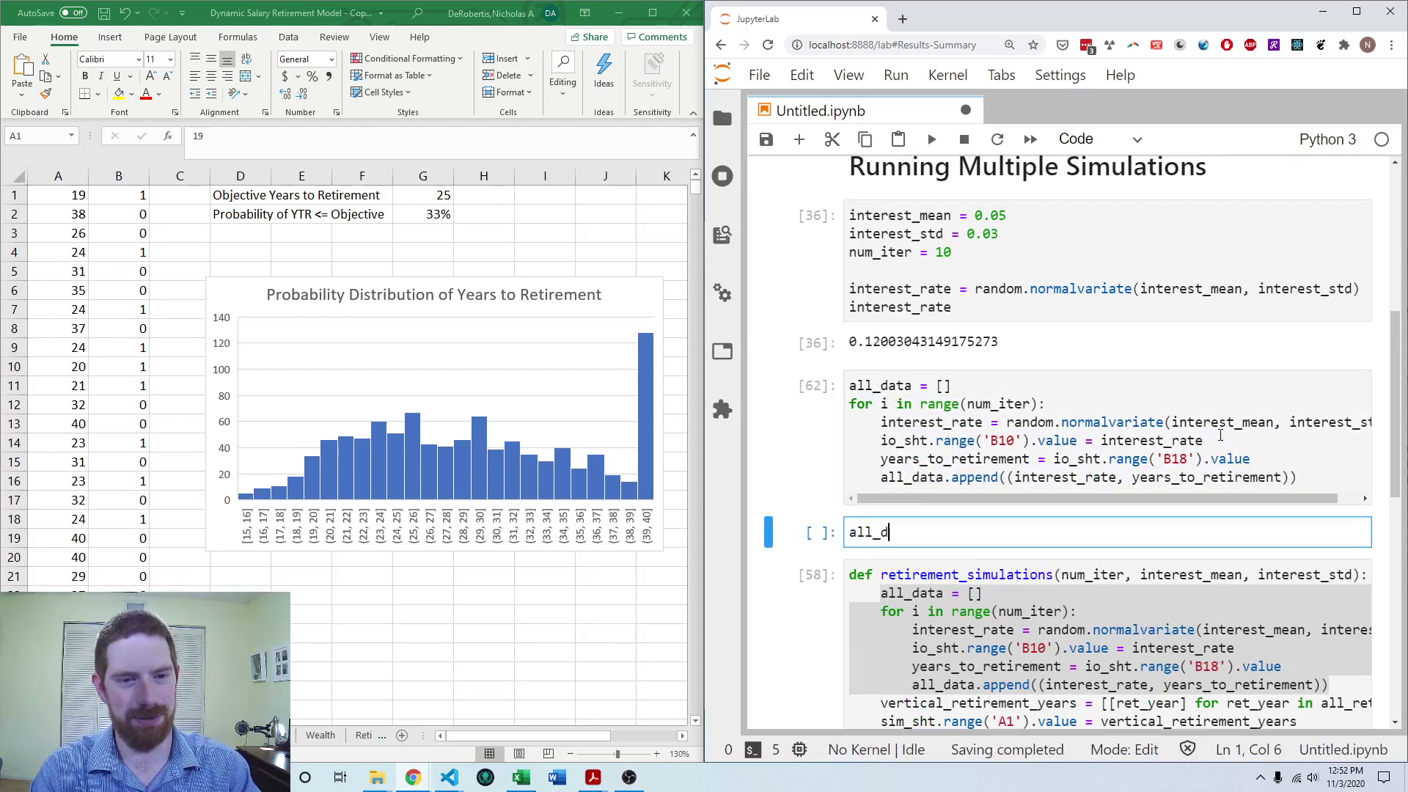
type("ata")
key("ctrl+Return")
scroll(1220, 436, "down", 6)
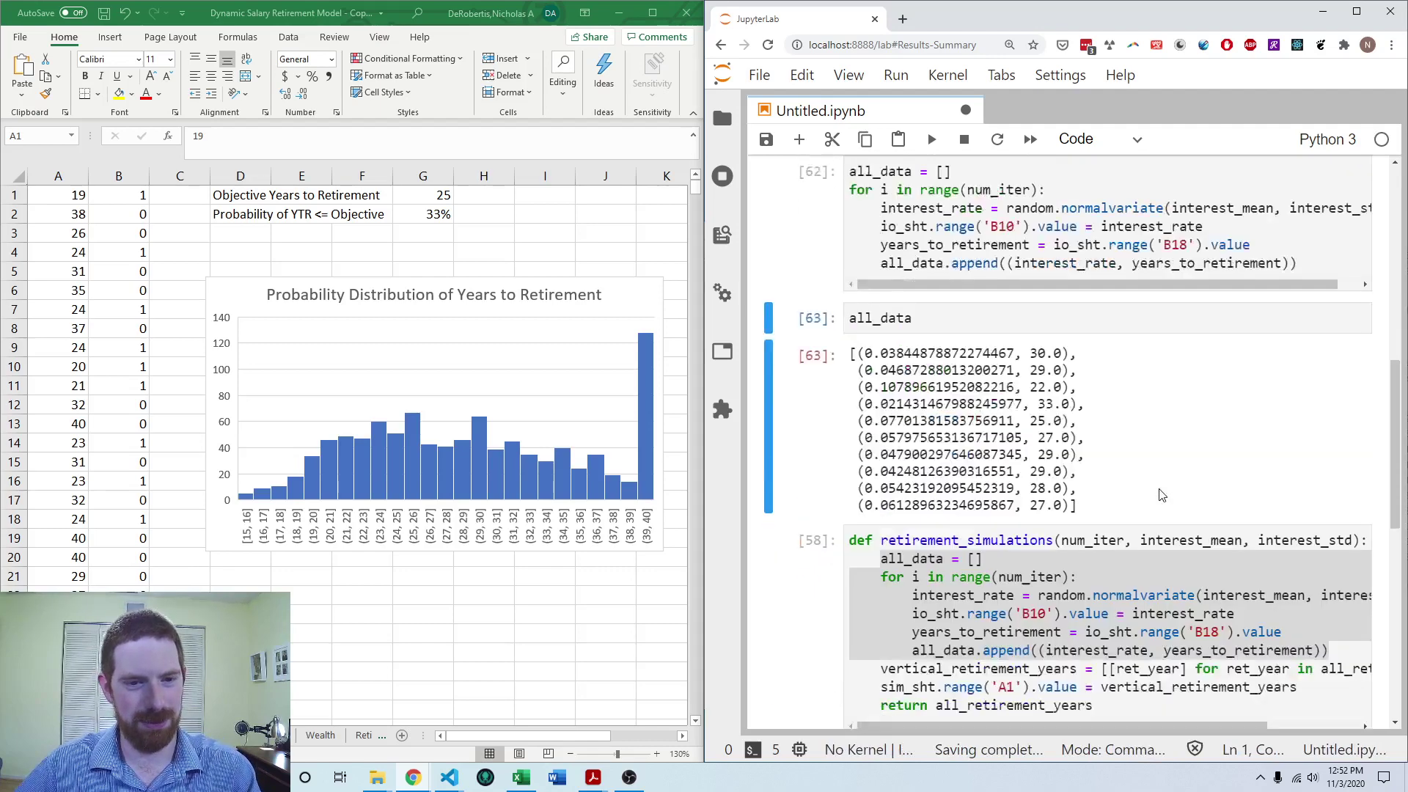
scroll(1074, 270, "up", 4)
scroll(1074, 270, "up", 2)
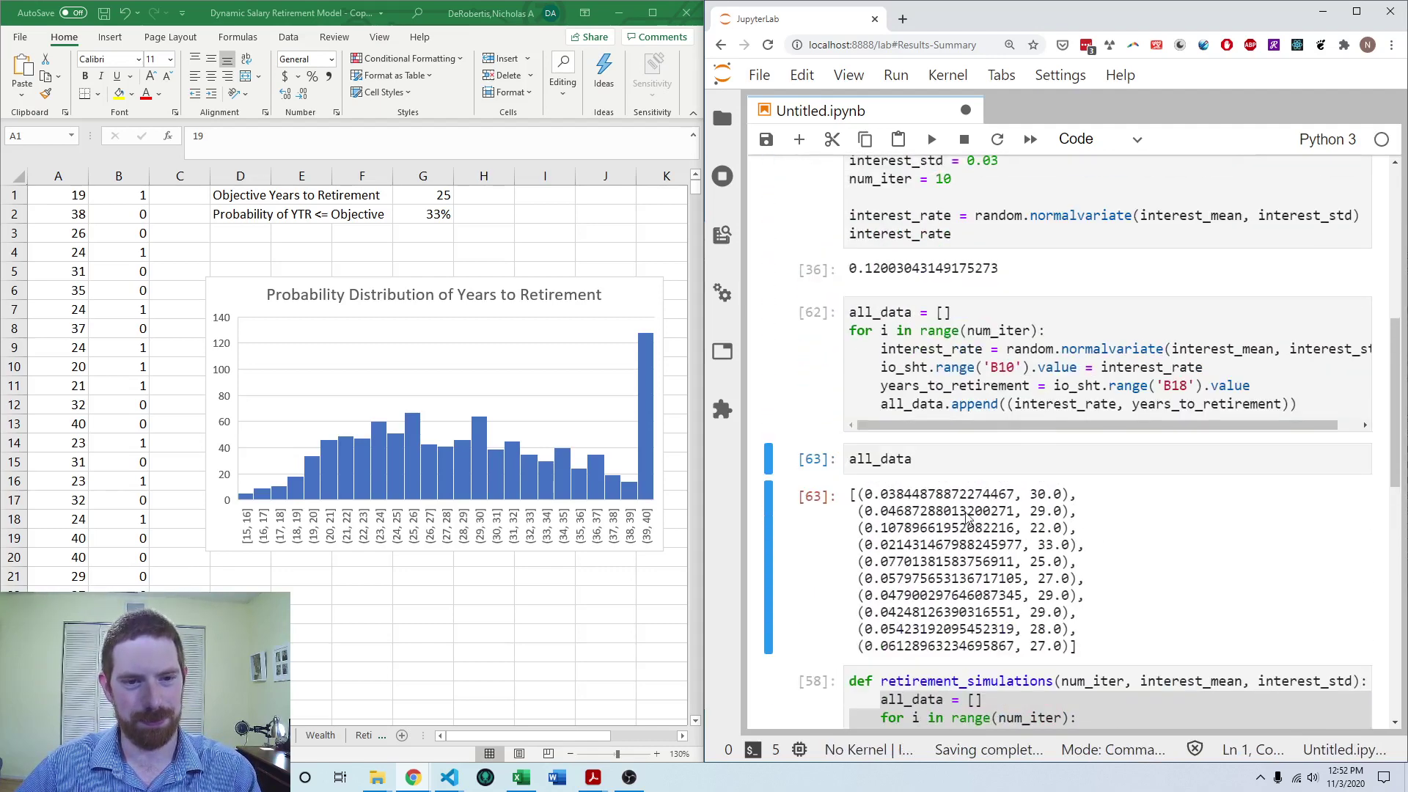
Build df from all_data with columns 'Interest' and 'Years to Retirement', then display df
key("Return")
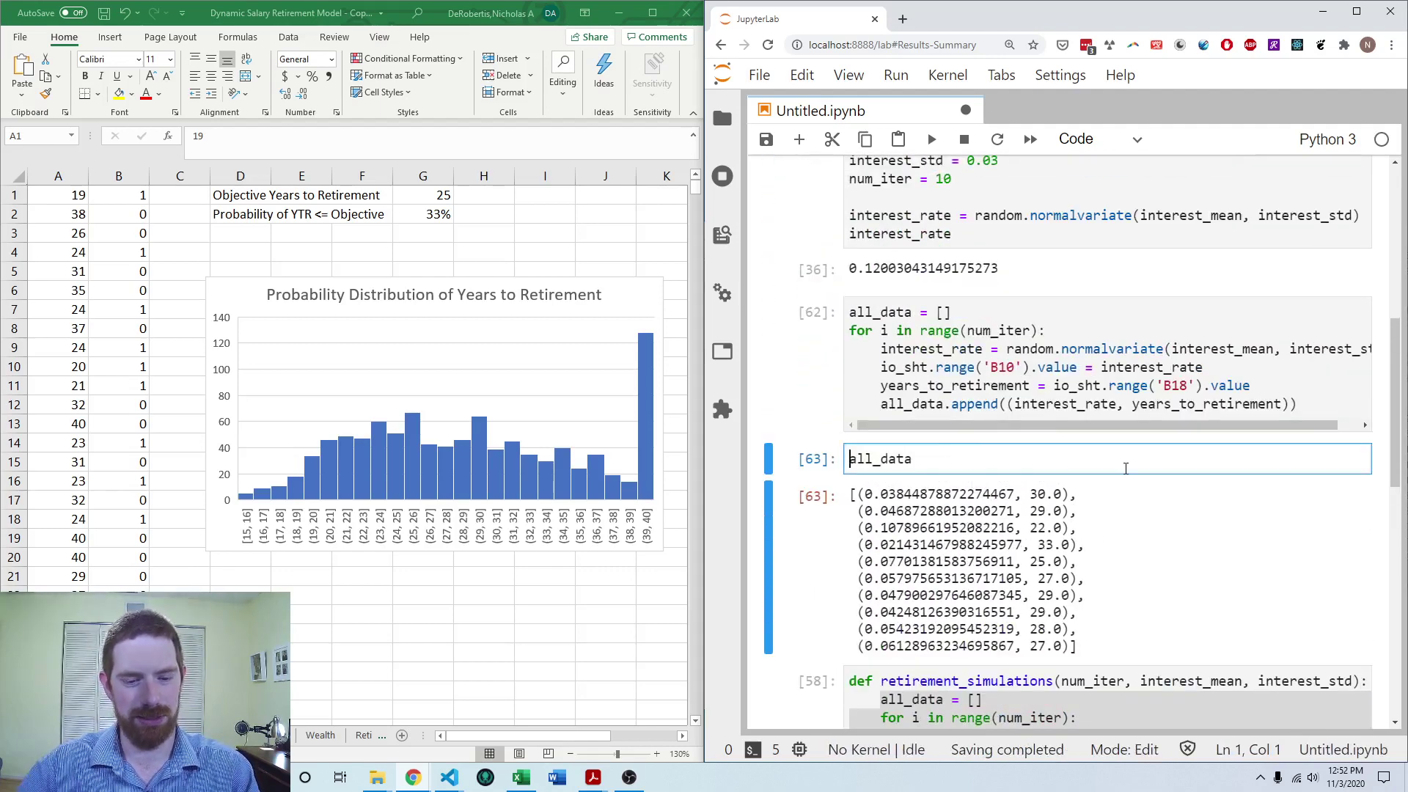
type("df = pd.D")
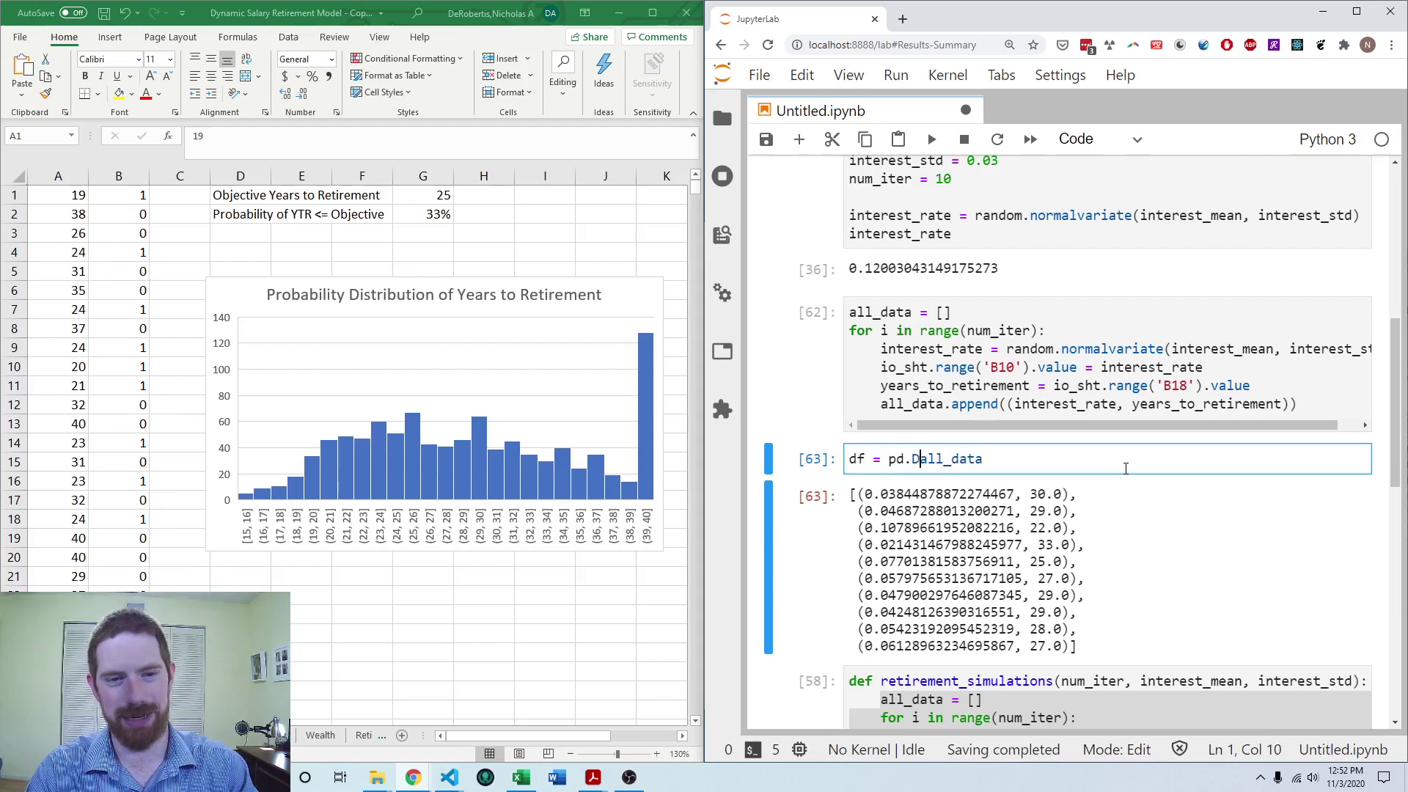
type("ataFra")
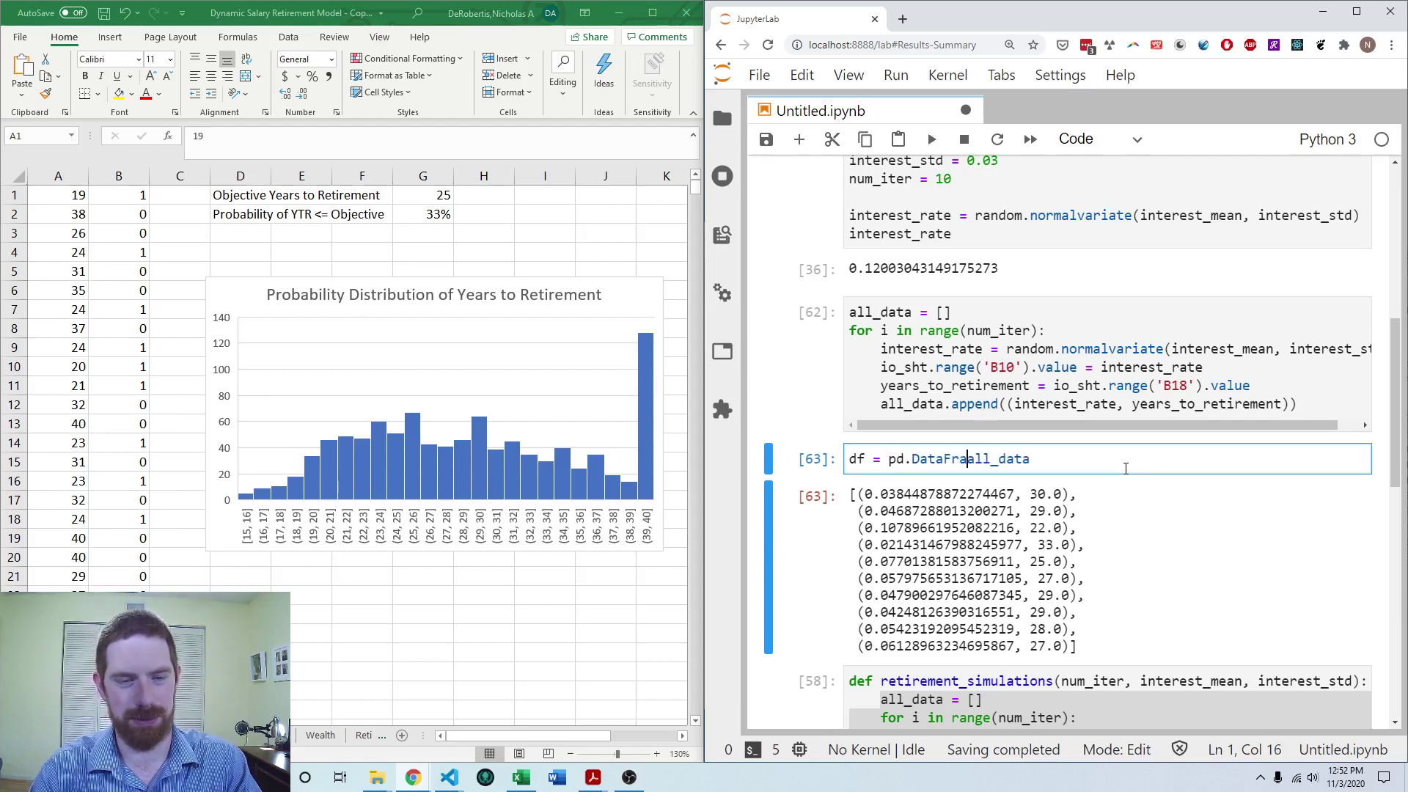
type("me(all_data")
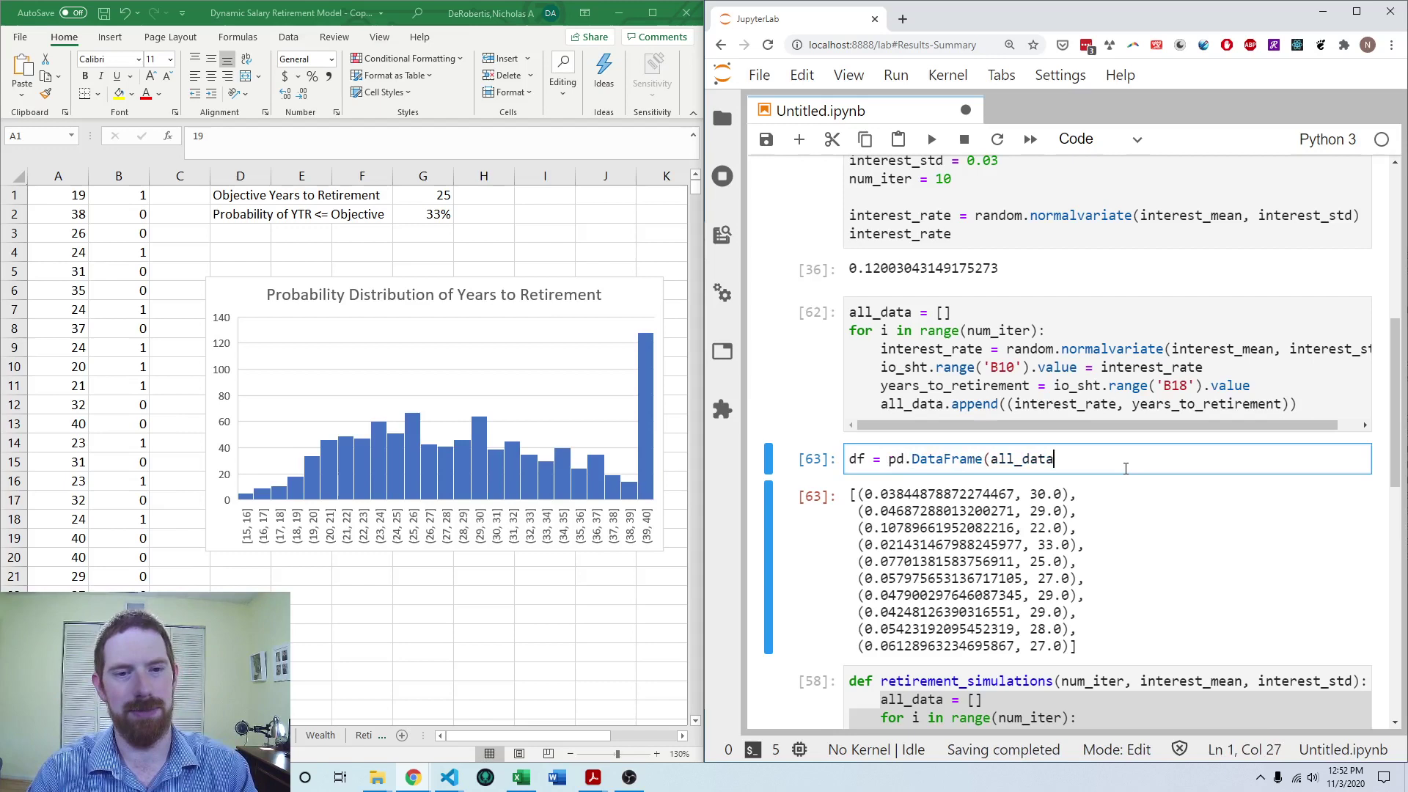
type(", c")
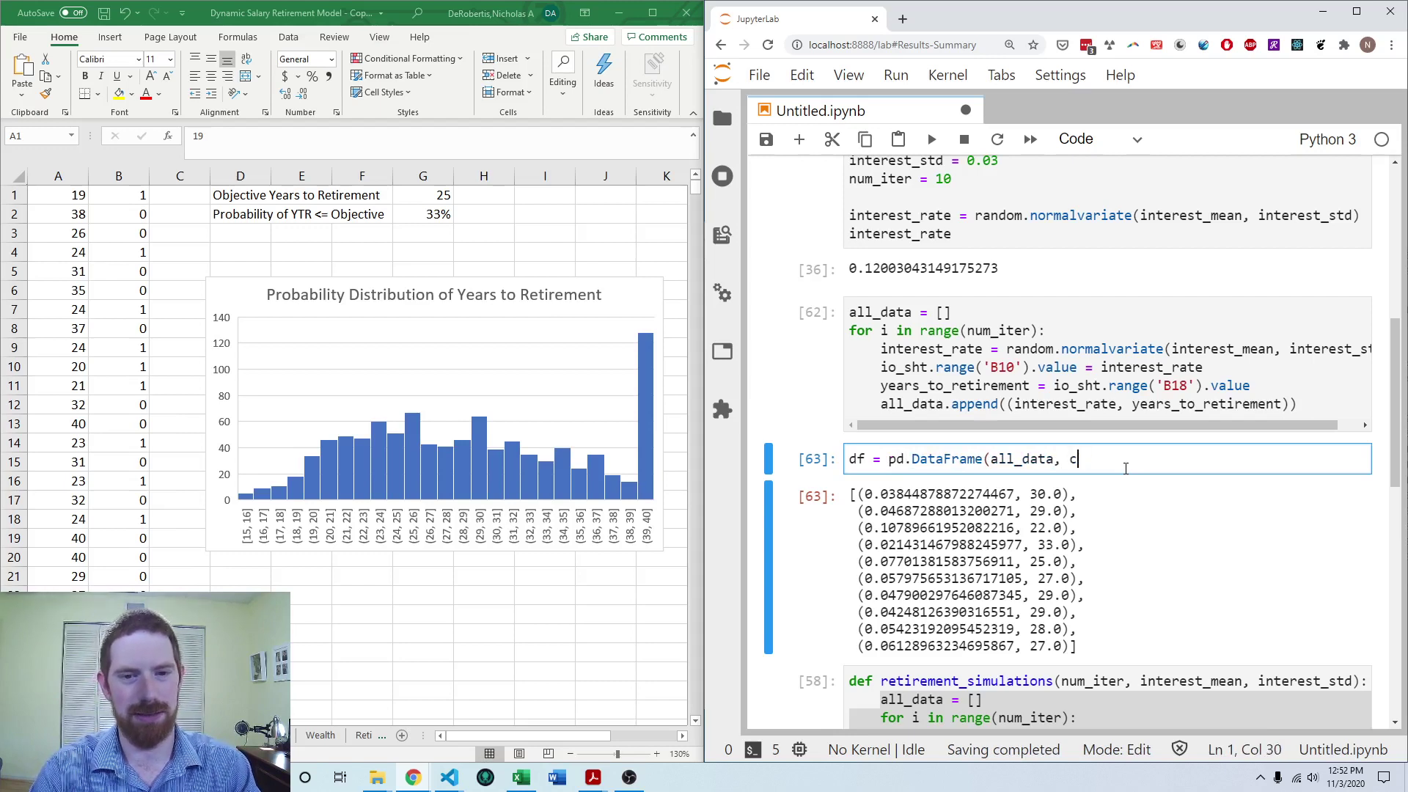
type("olumns=[")
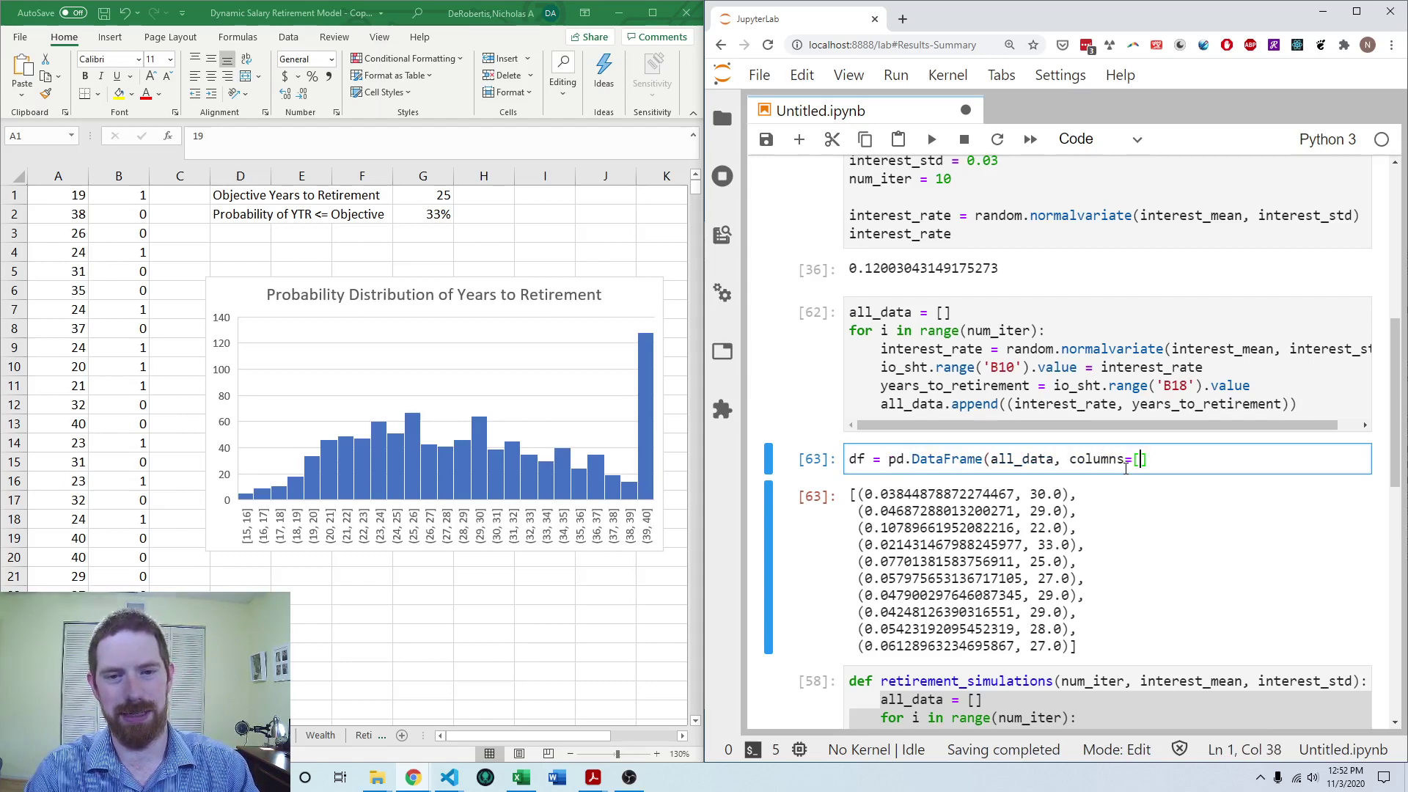
type("'Interest', '")
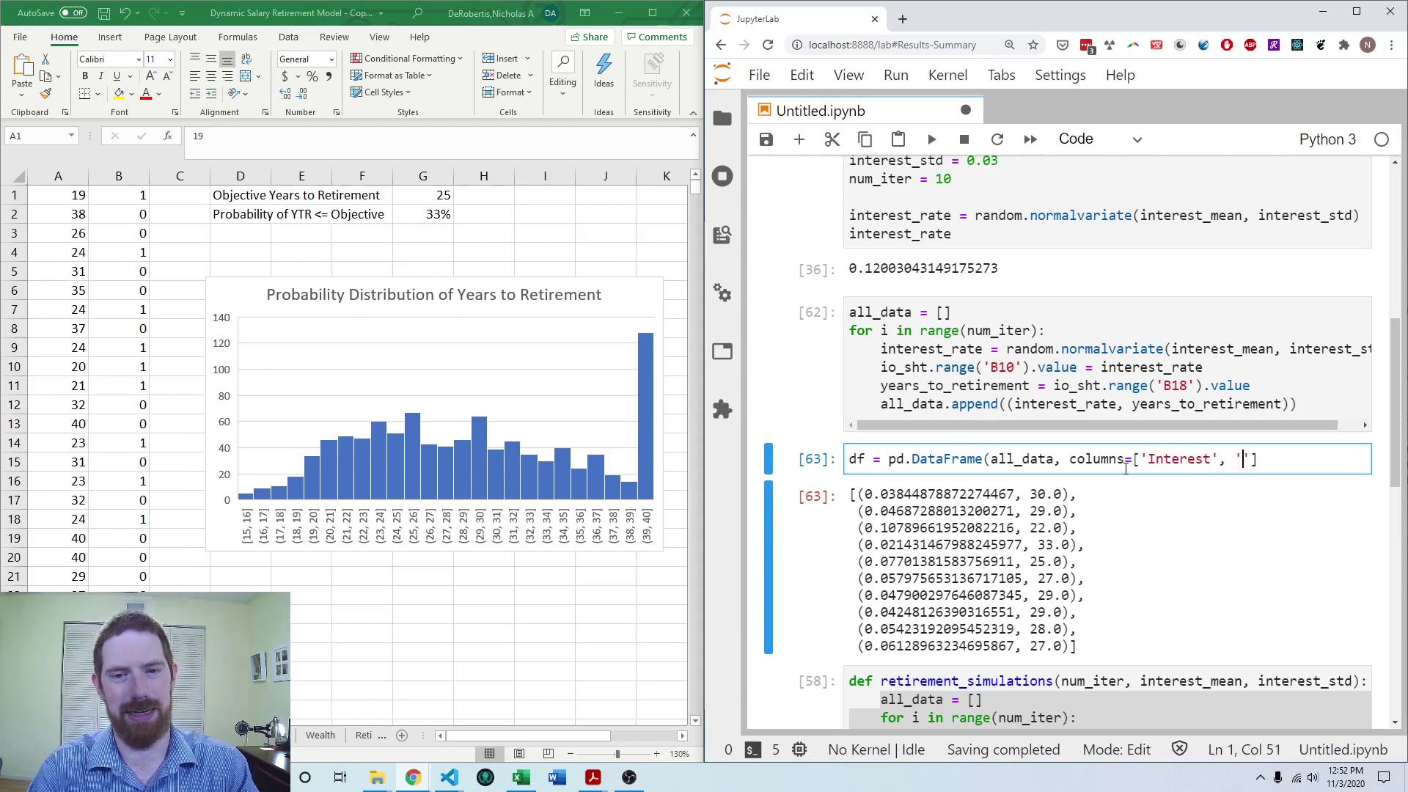
type("Years to Retire")
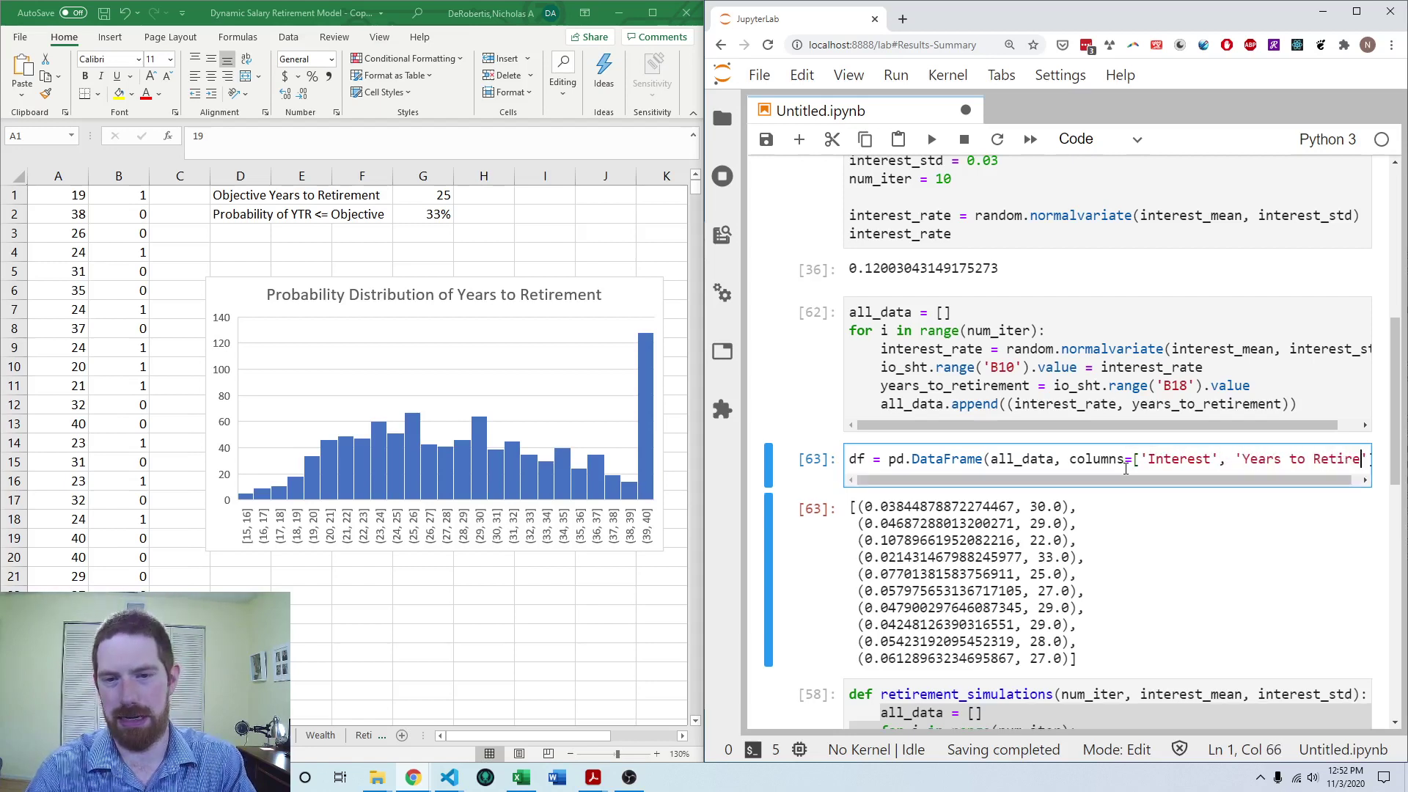
type("ment']")
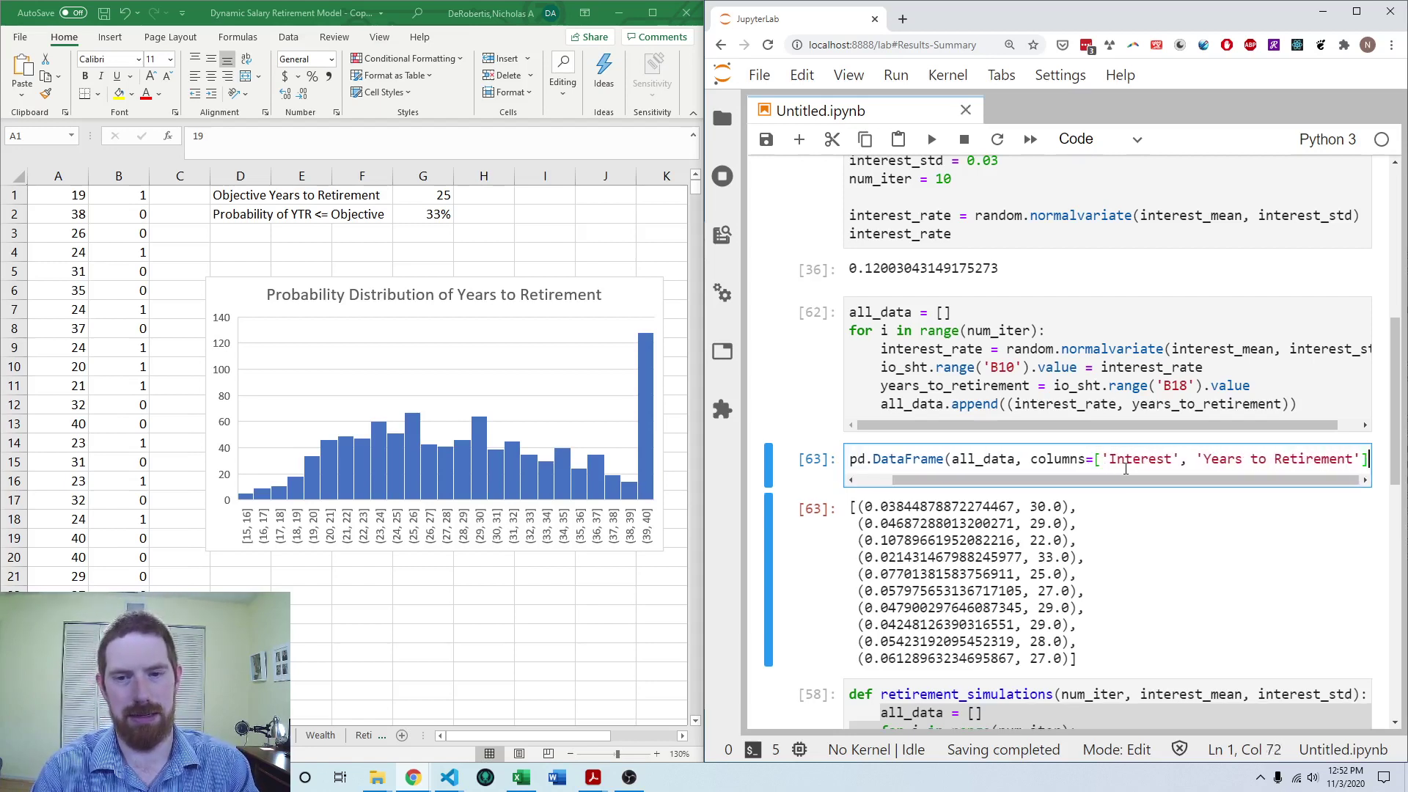
type(")")
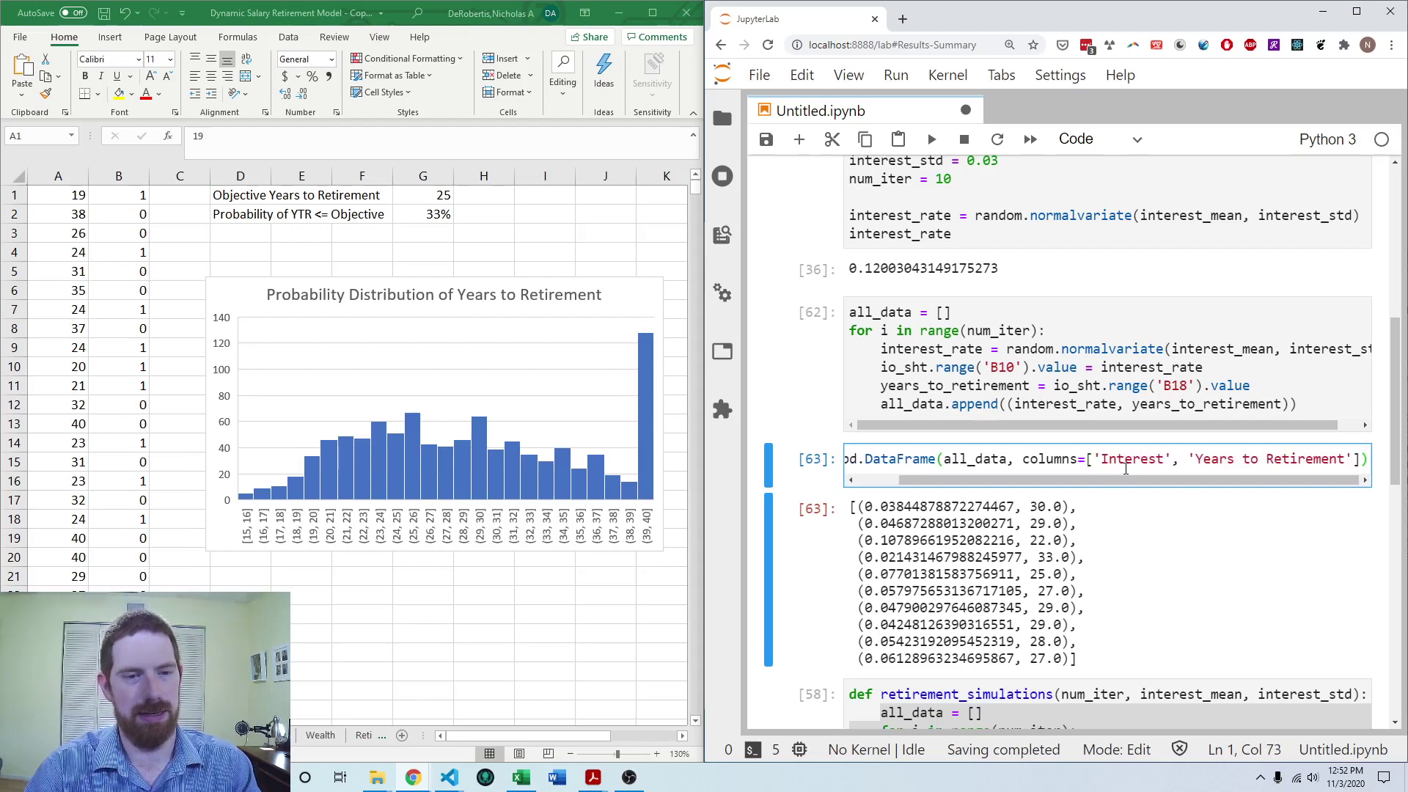
key("alt+Return")
type("df")
key("shift+Return")
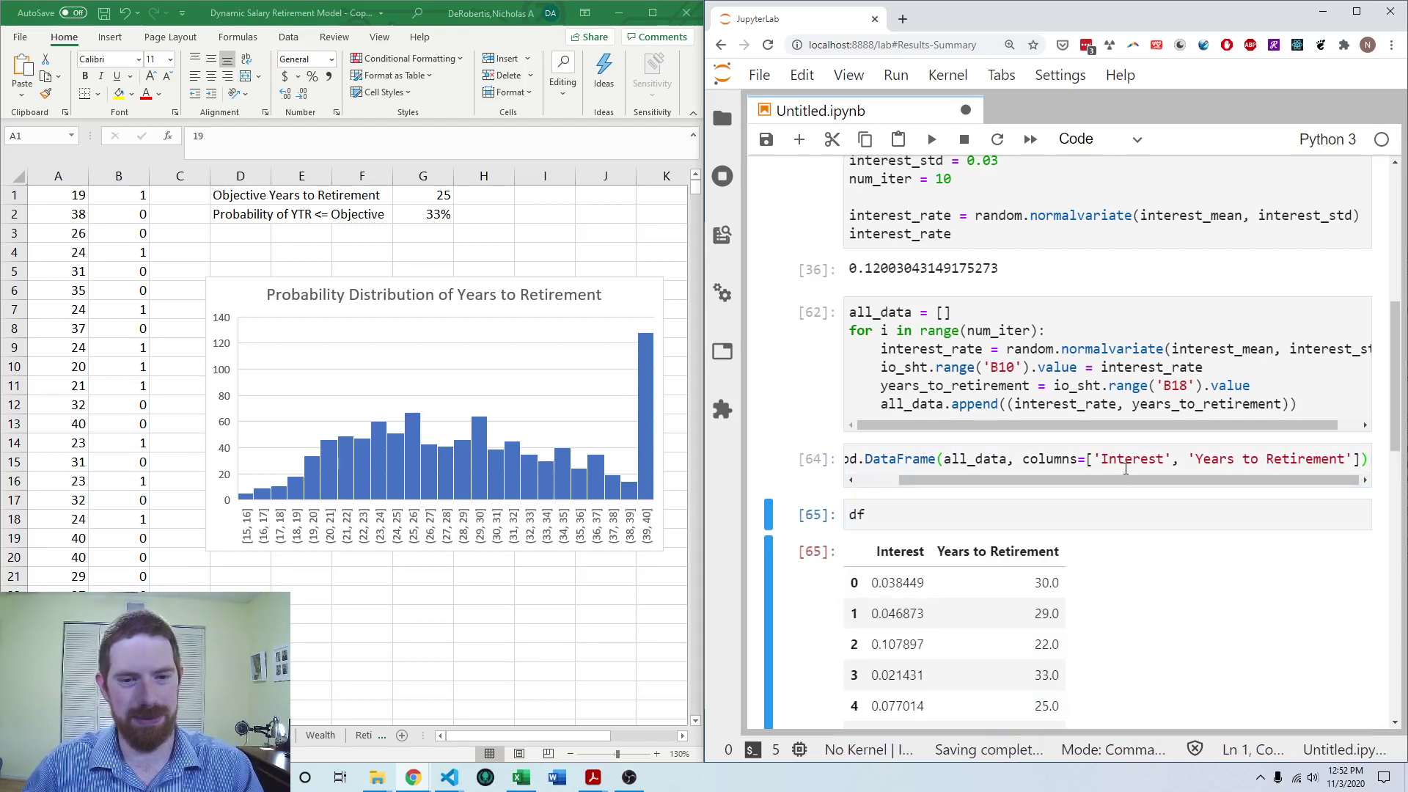
left_click(1035, 477)
scroll(1109, 619, "down", 3)
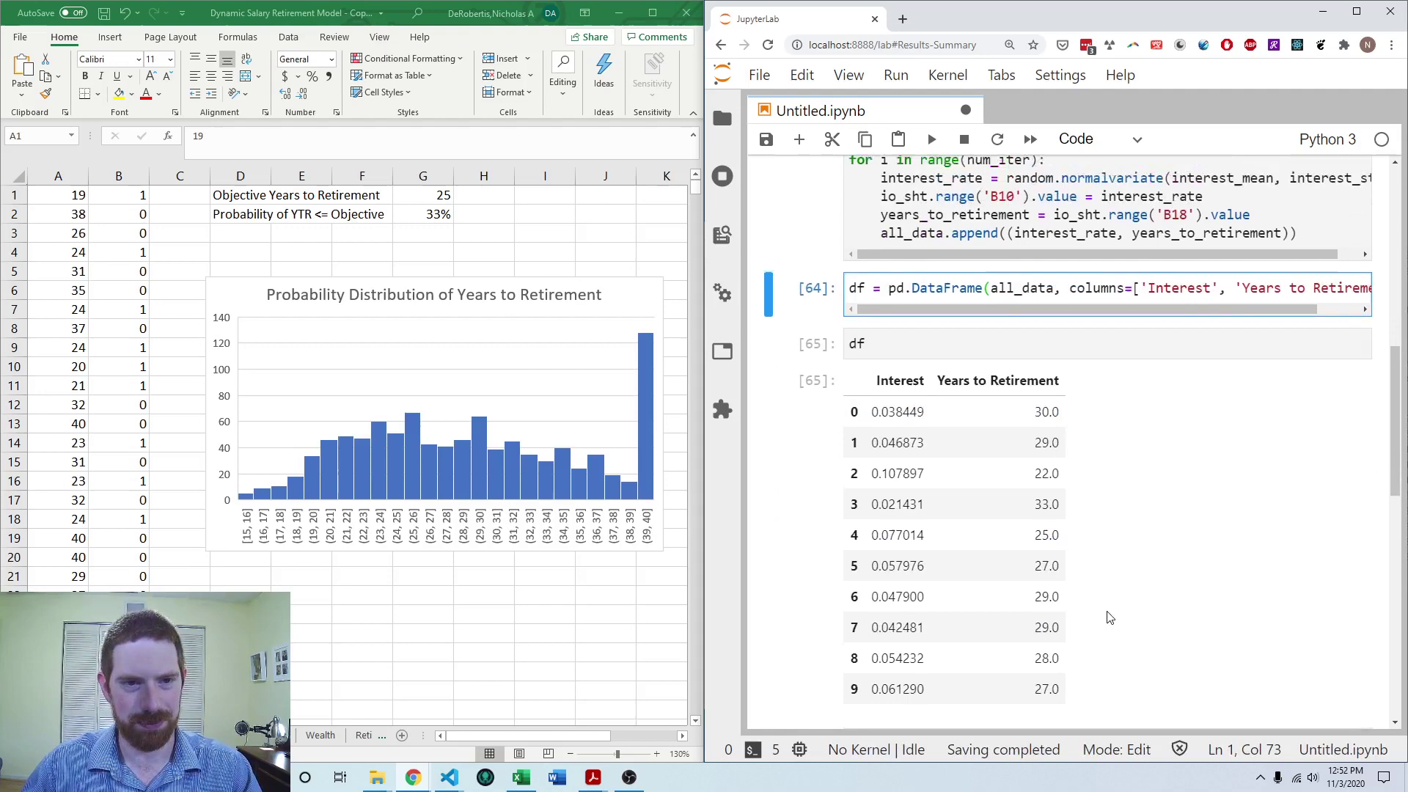
scroll(1109, 619, "up", 3)
left_click(958, 438)
scroll(961, 414, "down", 5)
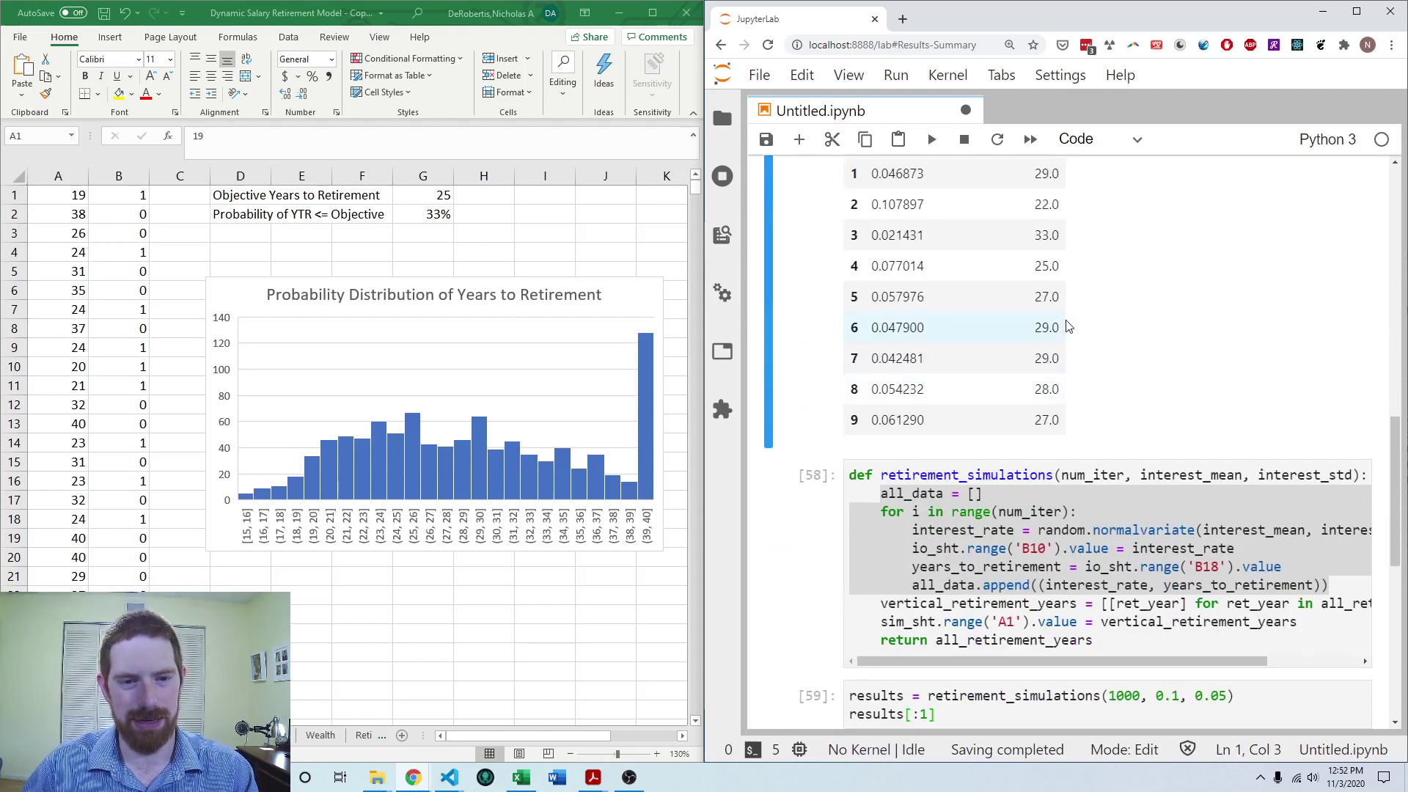
Move the B1:B1000 values into column C, leaving column B empty
scroll(1093, 367, "up", 3)
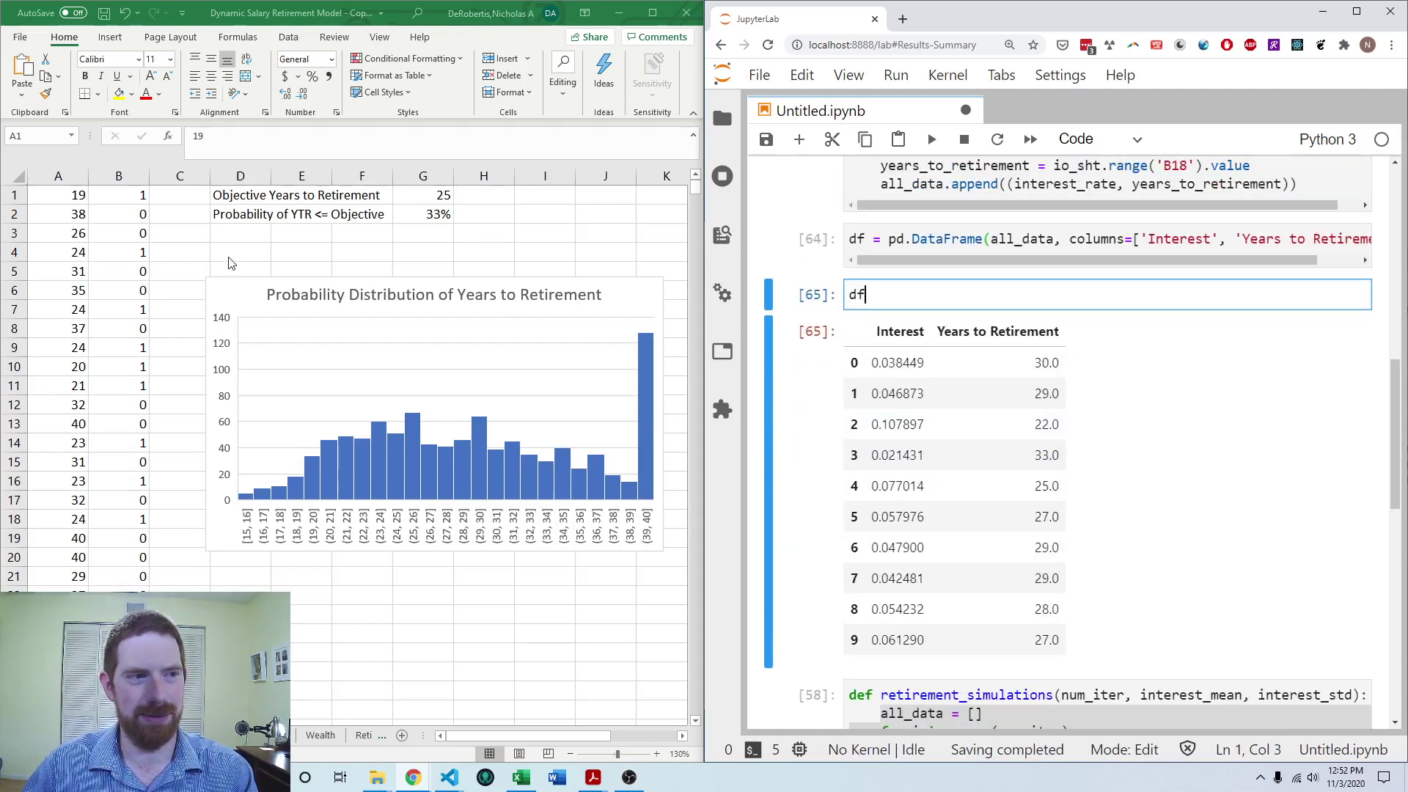
left_click(119, 195)
key("ctrl+shift+Down")
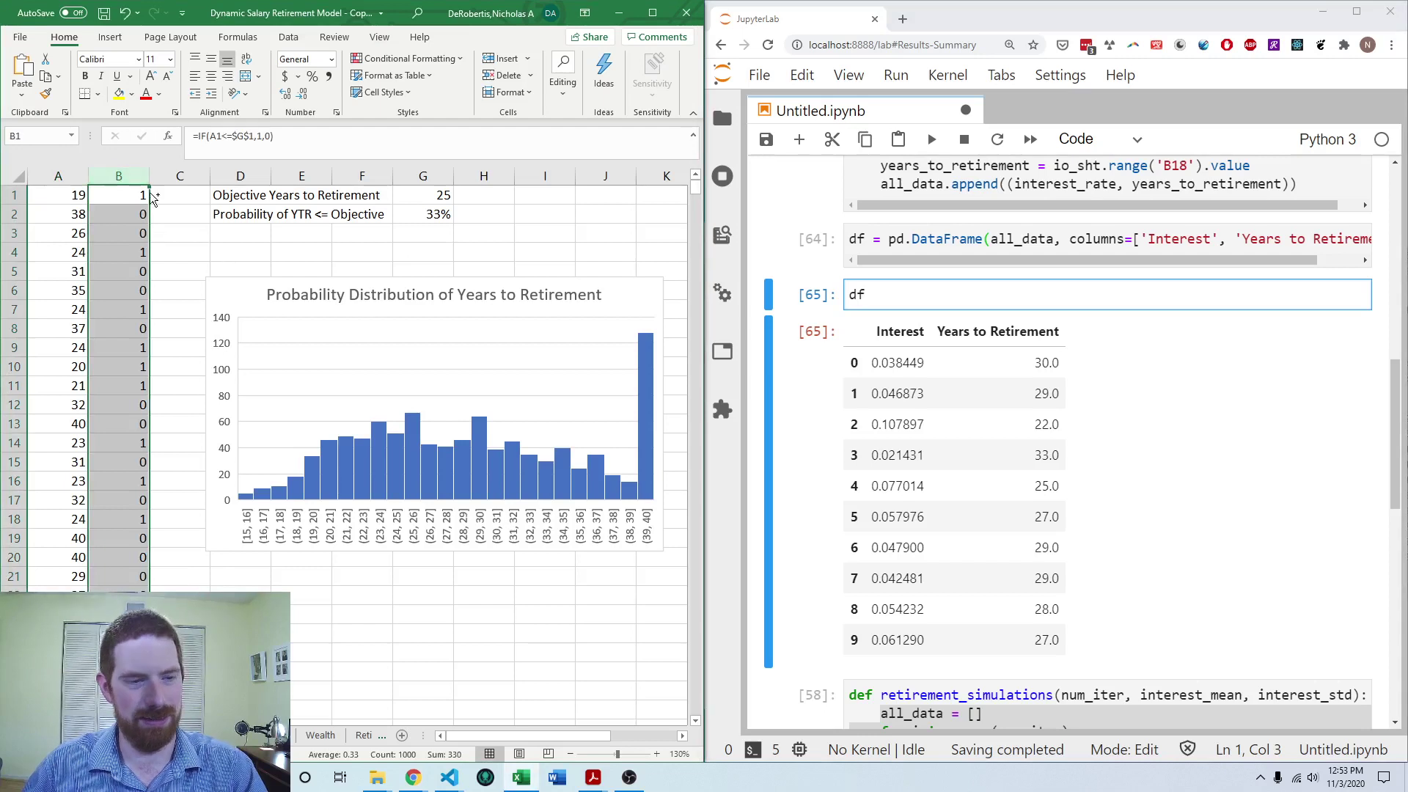
left_click_drag(151, 196, 212, 197)
left_click(262, 246)
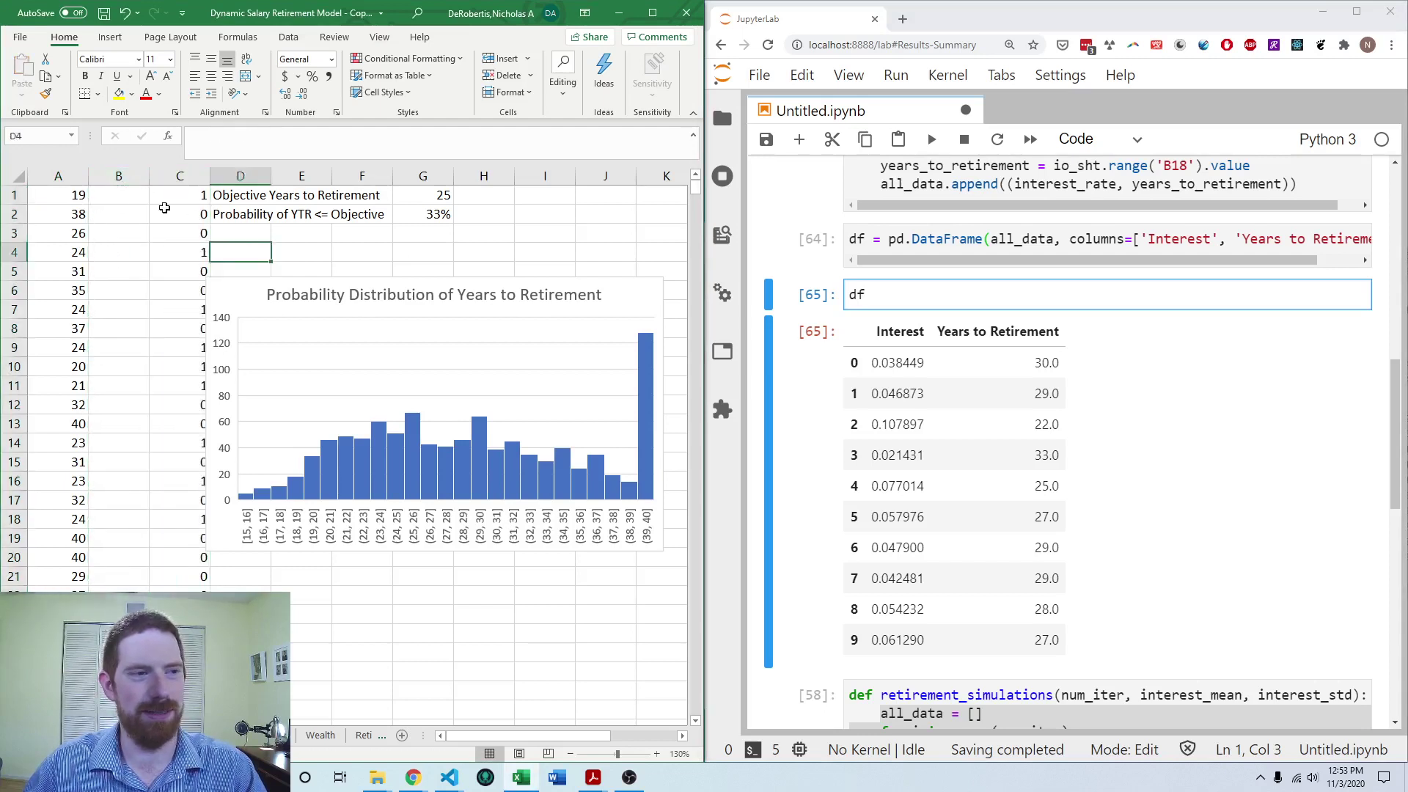
left_click(145, 197)
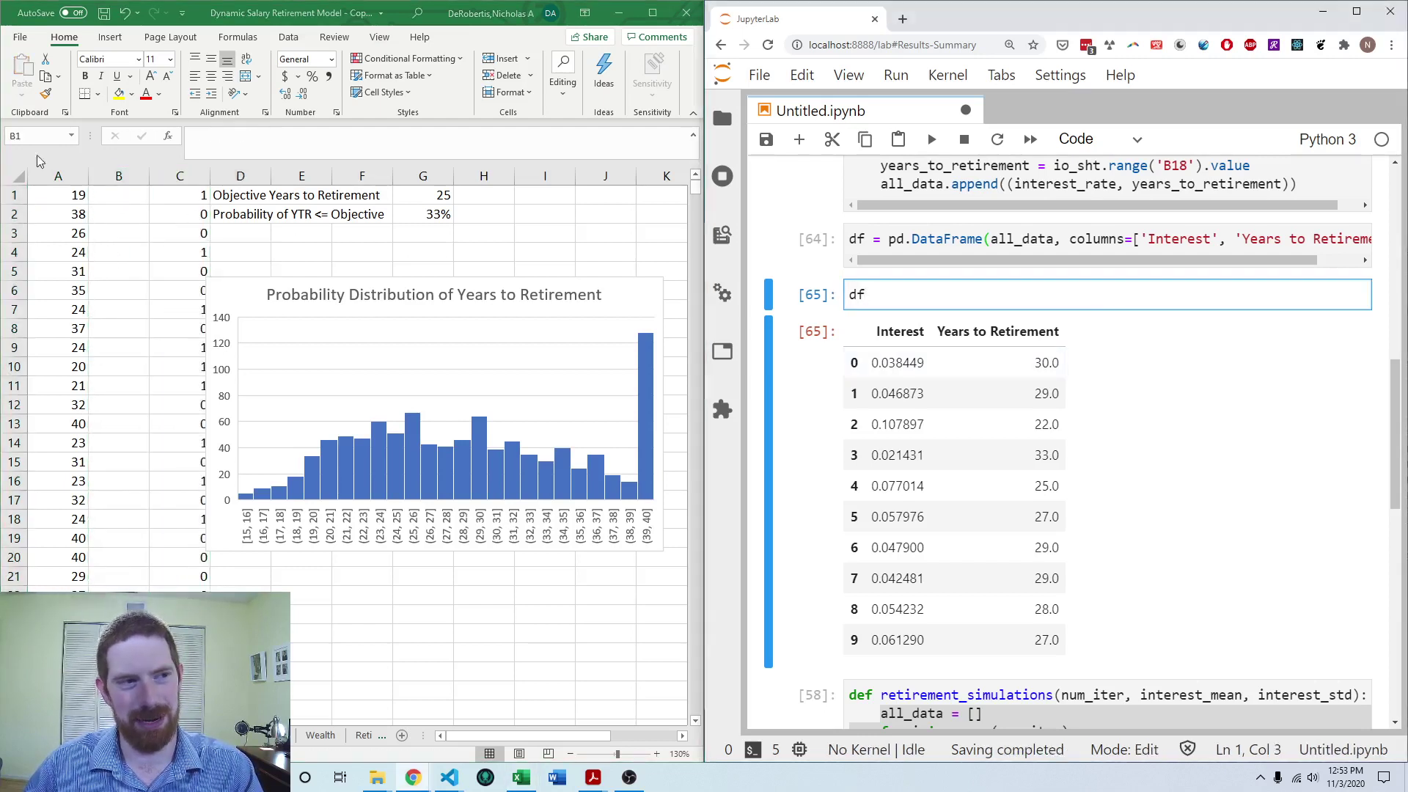
Examine the nested list comprehension in the simulation function
left_click_drag(881, 713, 1148, 677)
left_click(1026, 653)
scroll(1155, 629, "down", 2)
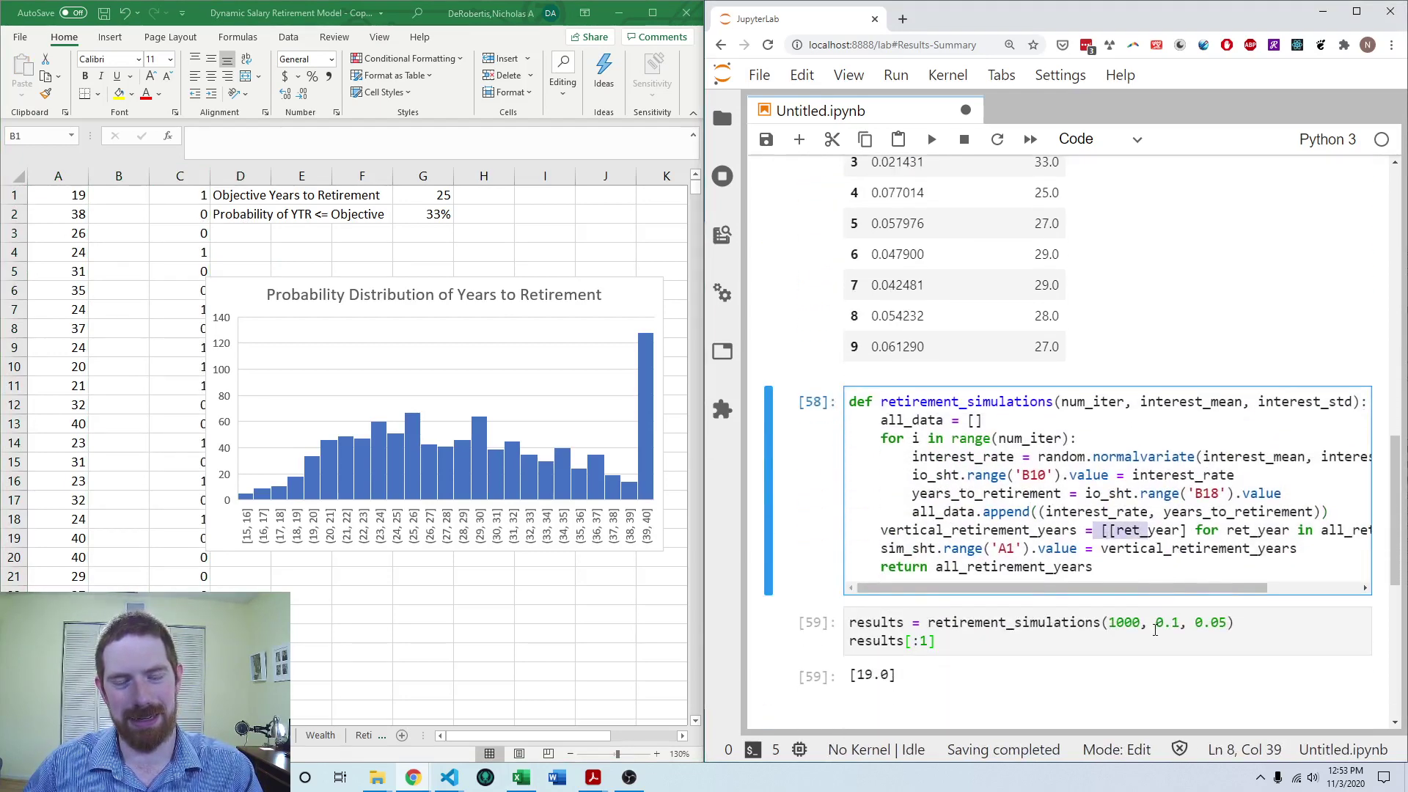
left_click(1110, 529)
scroll(1027, 528, "up", 7)
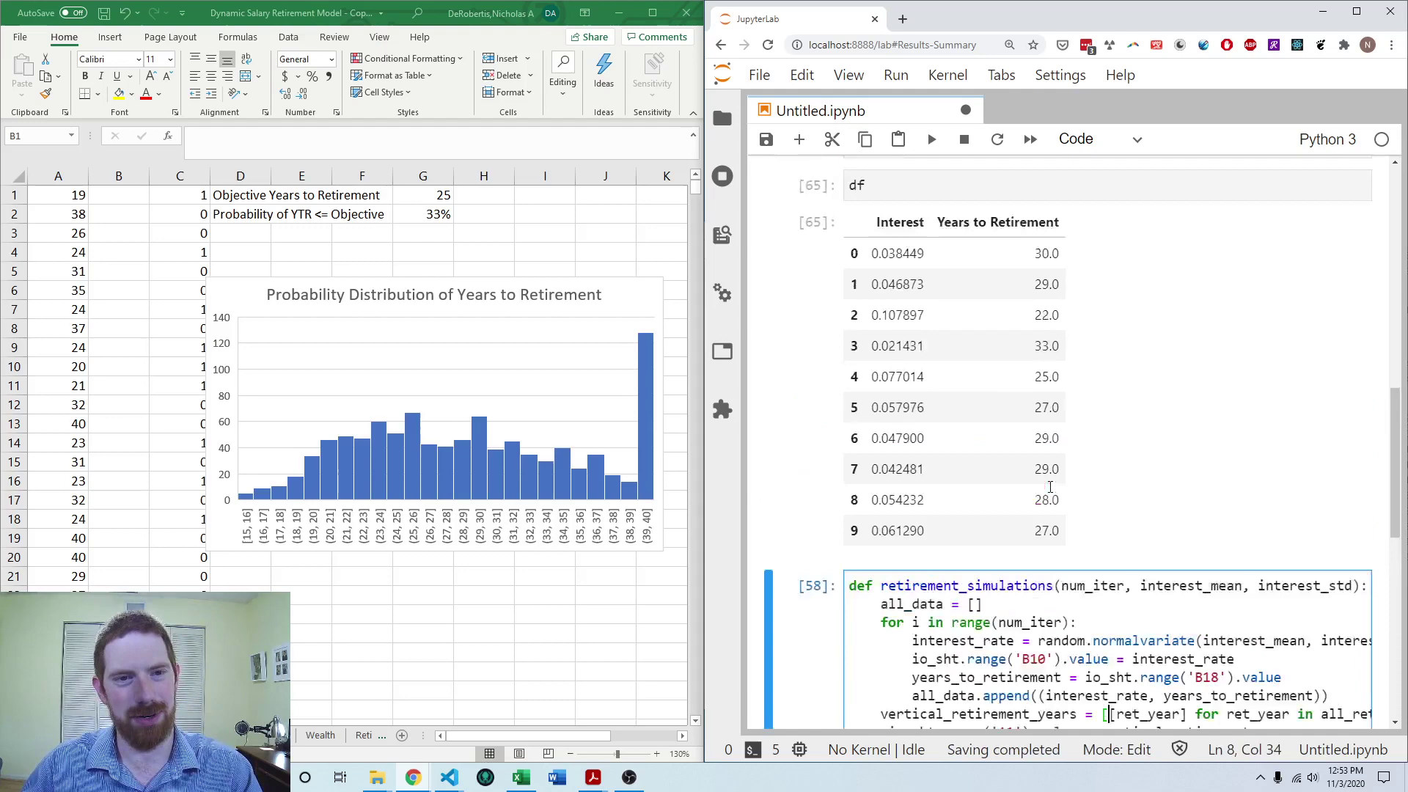
scroll(963, 442, "down", 1)
Make the df cell active and select the sheet-writing code further down
left_click(963, 442)
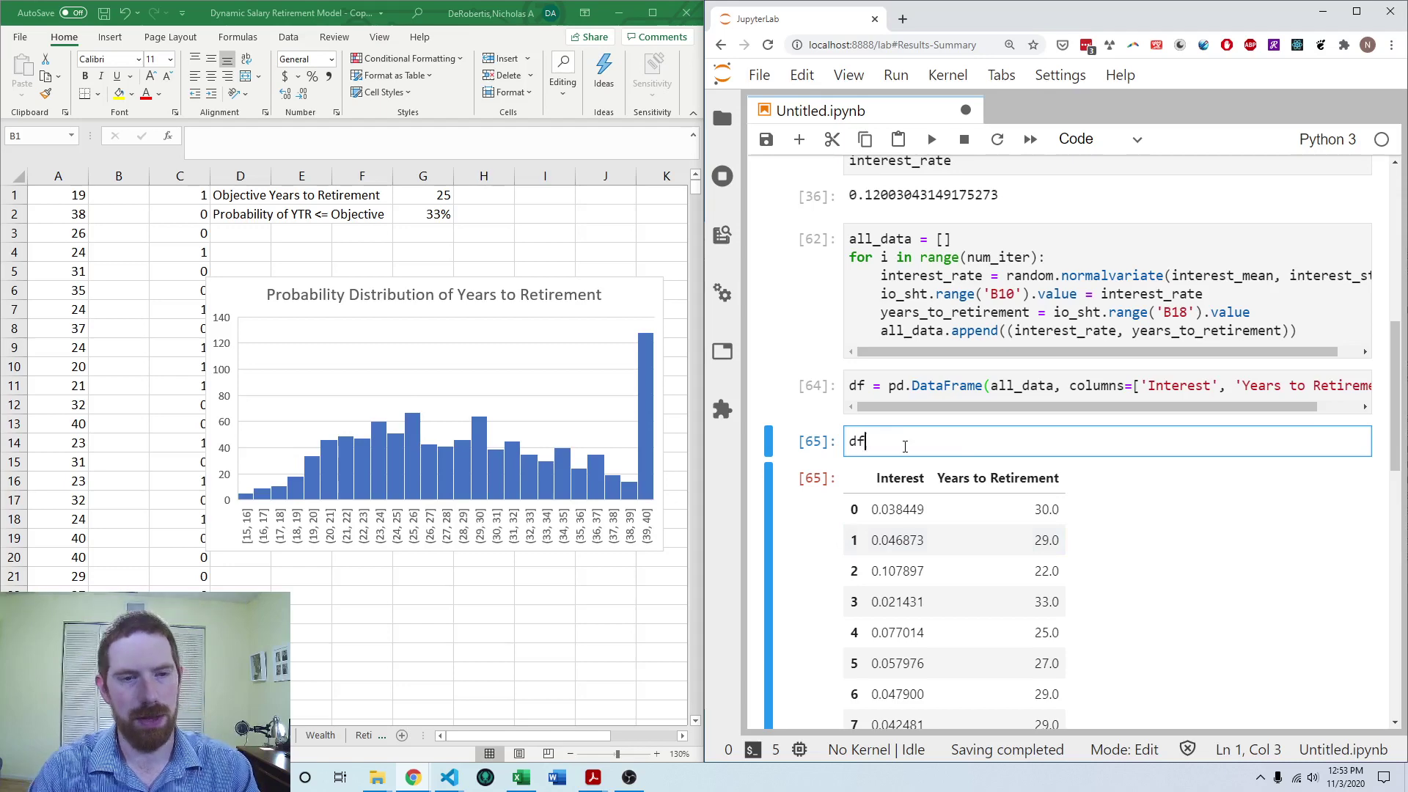
scroll(908, 449, "down", 1)
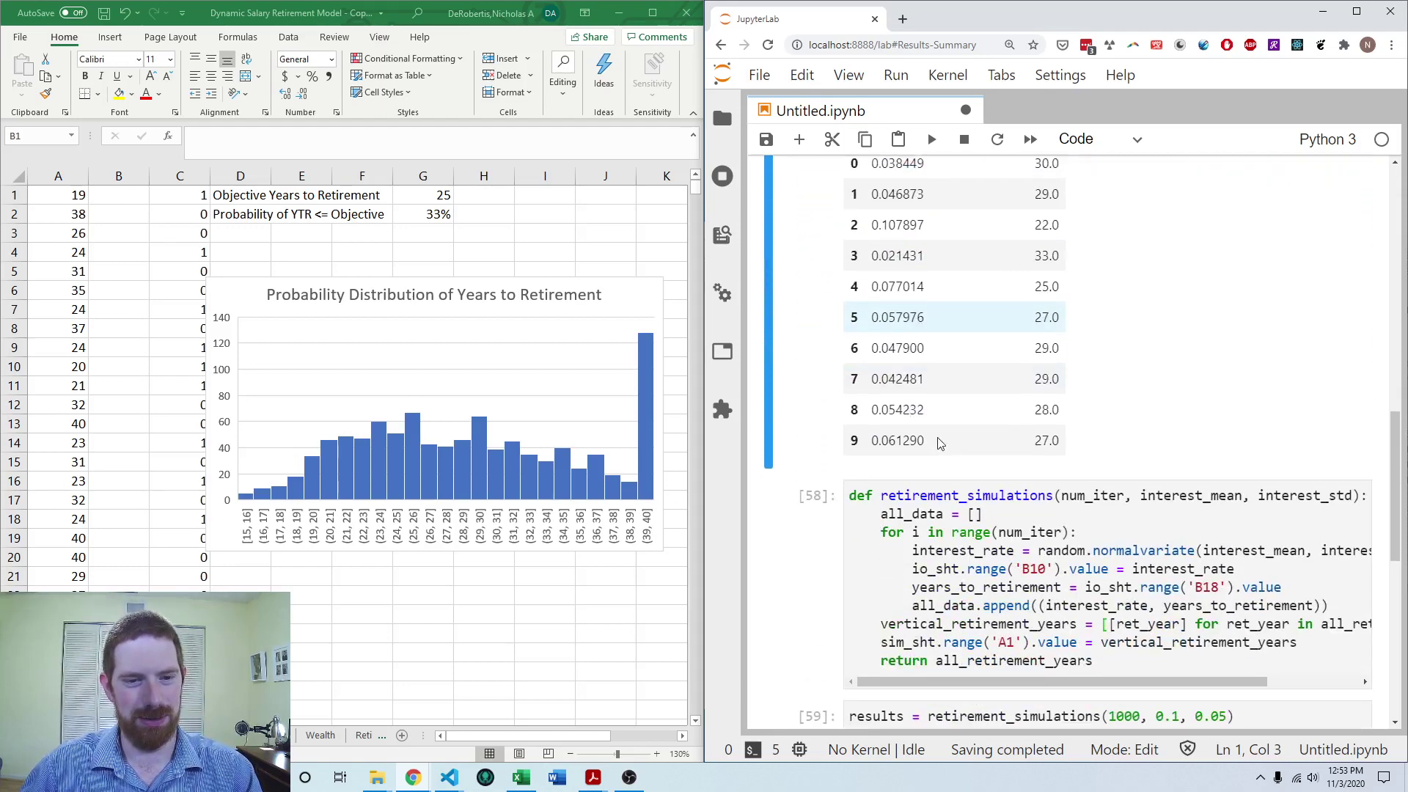
scroll(941, 443, "down", 1)
left_click_drag(882, 624, 1078, 623)
key("ctrl+c")
scroll(1050, 255, "up", 1)
scroll(1051, 255, "up", 8)
scroll(1173, 426, "down", 3)
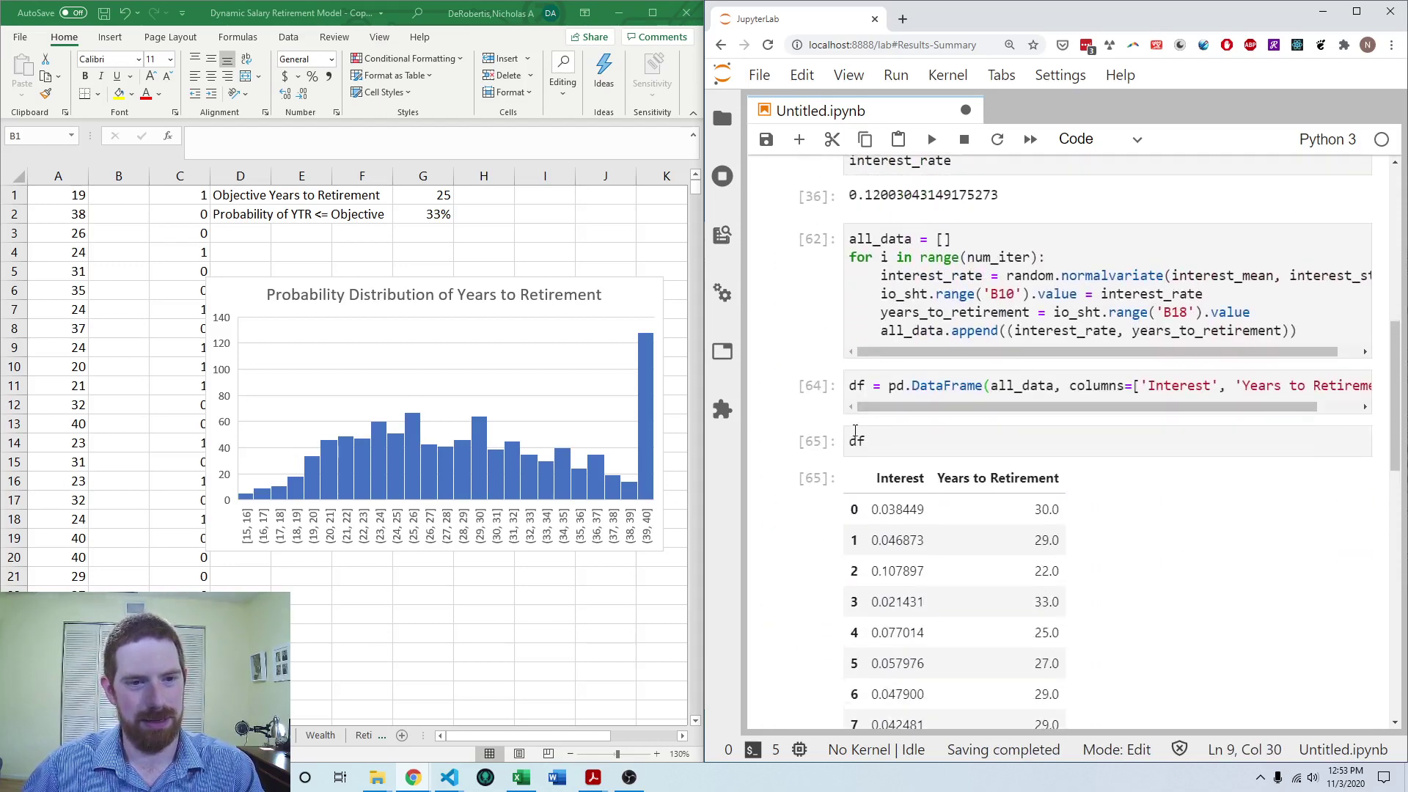
Run sim_sht.range('A1').options(pd.DataFrame, index=False).value = df to write the table to Excel
left_click(1187, 433)
key("ctrl+v")
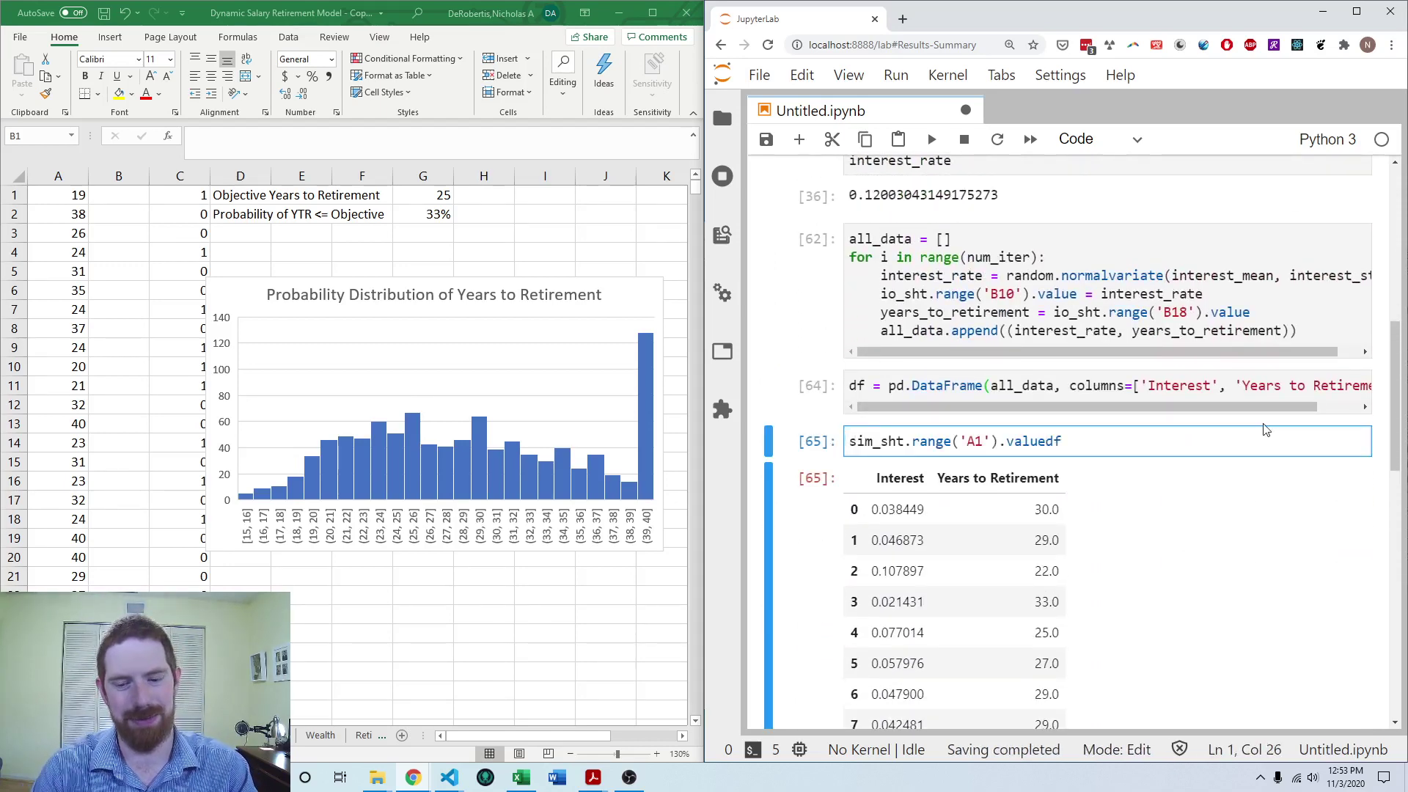
type("=")
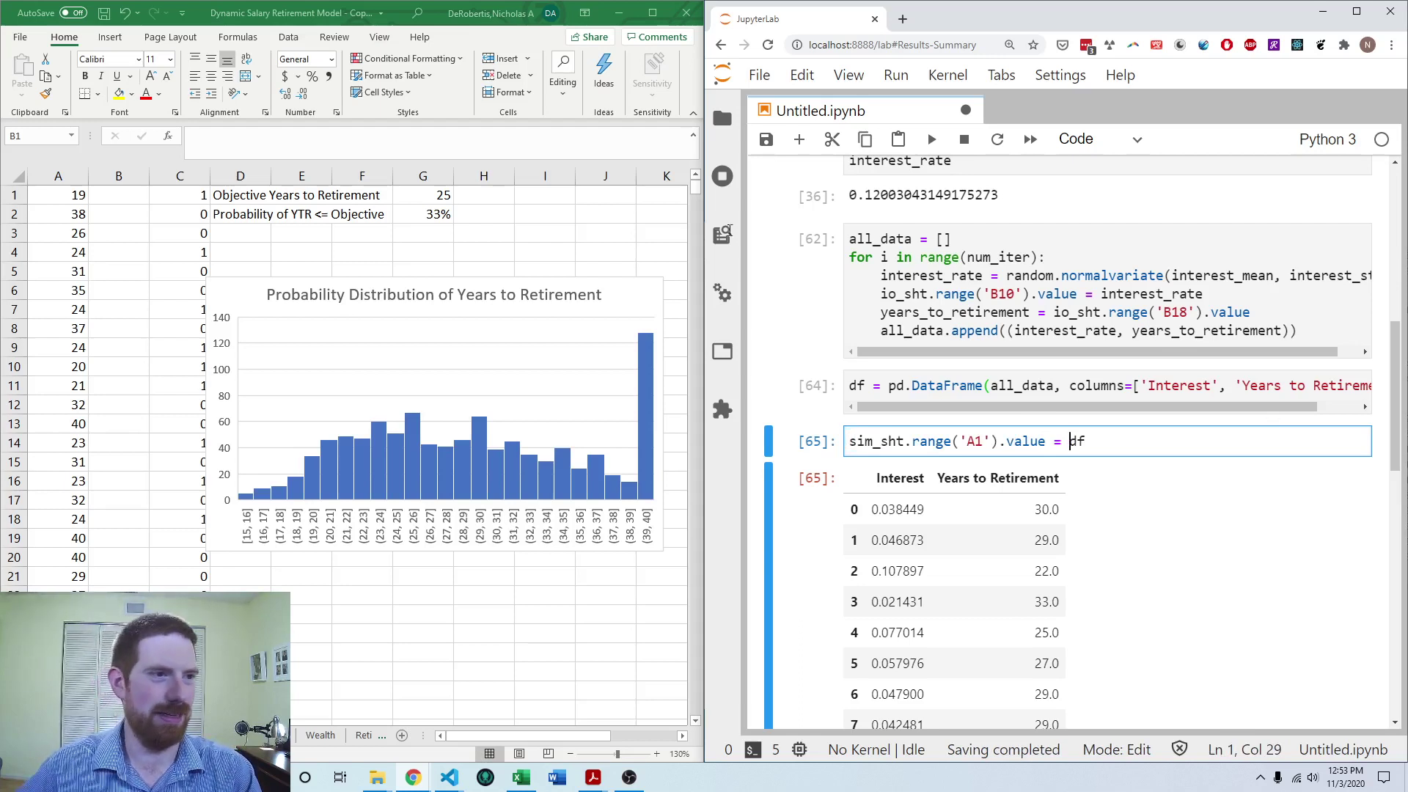
left_click(999, 441)
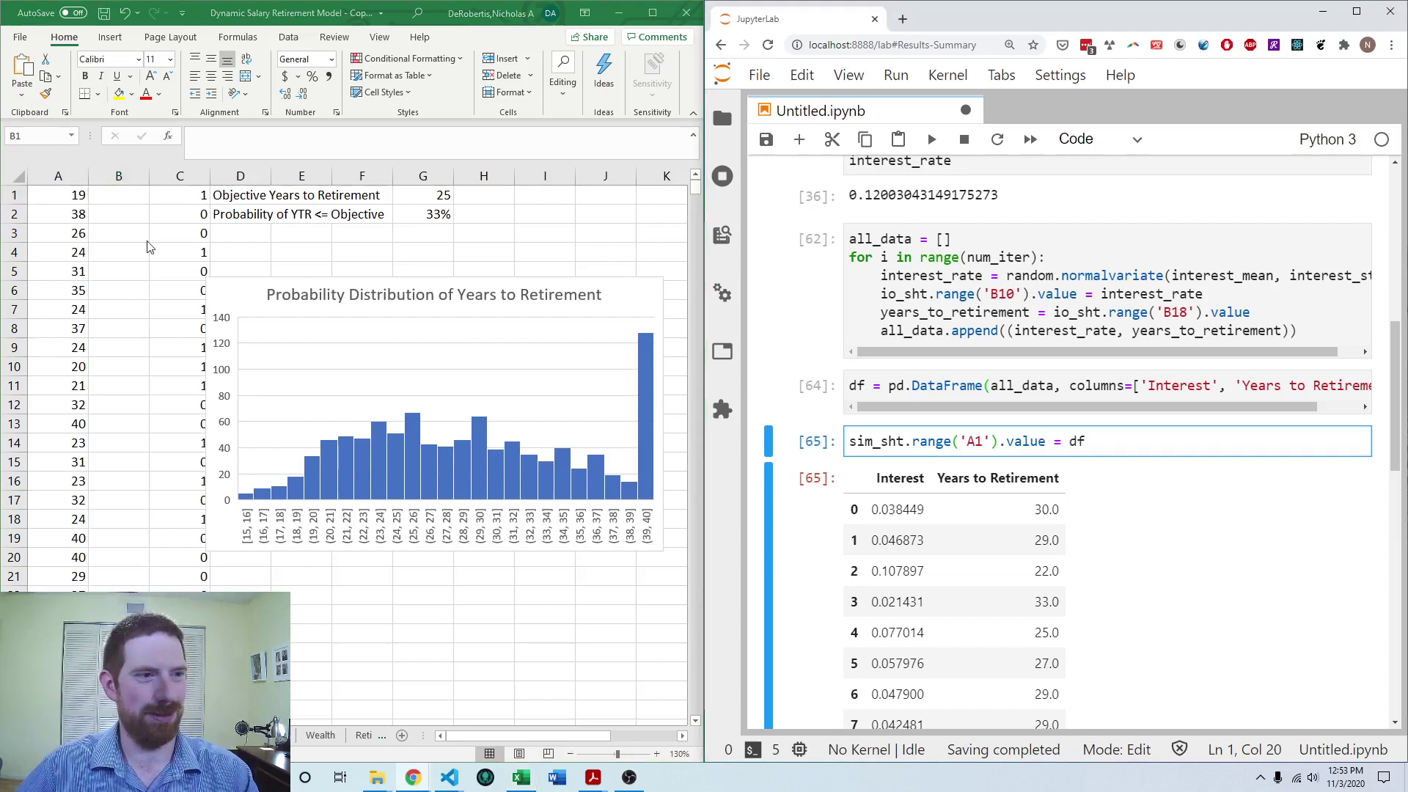
left_click(201, 174)
left_click(202, 173)
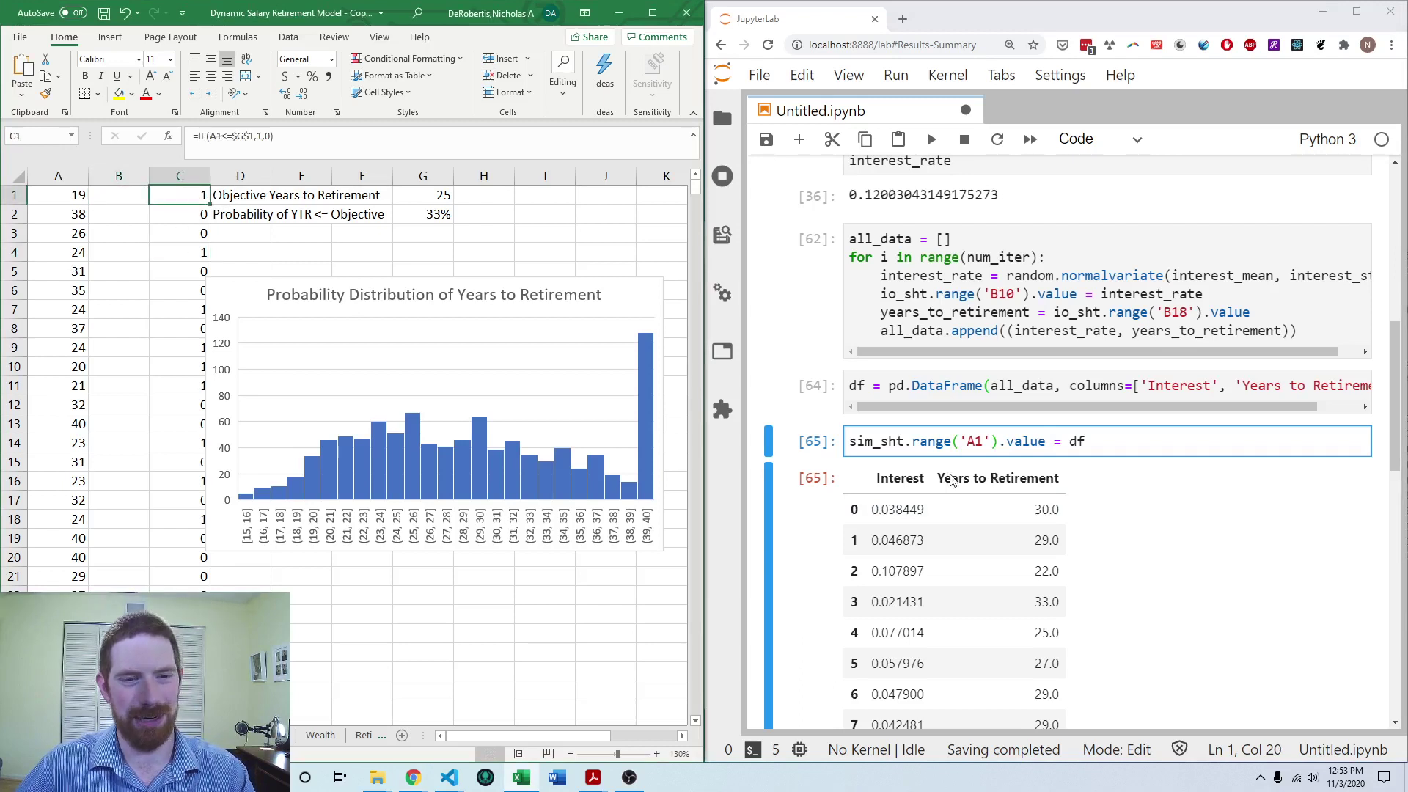
left_click(994, 448)
left_click(993, 443)
left_click(999, 442)
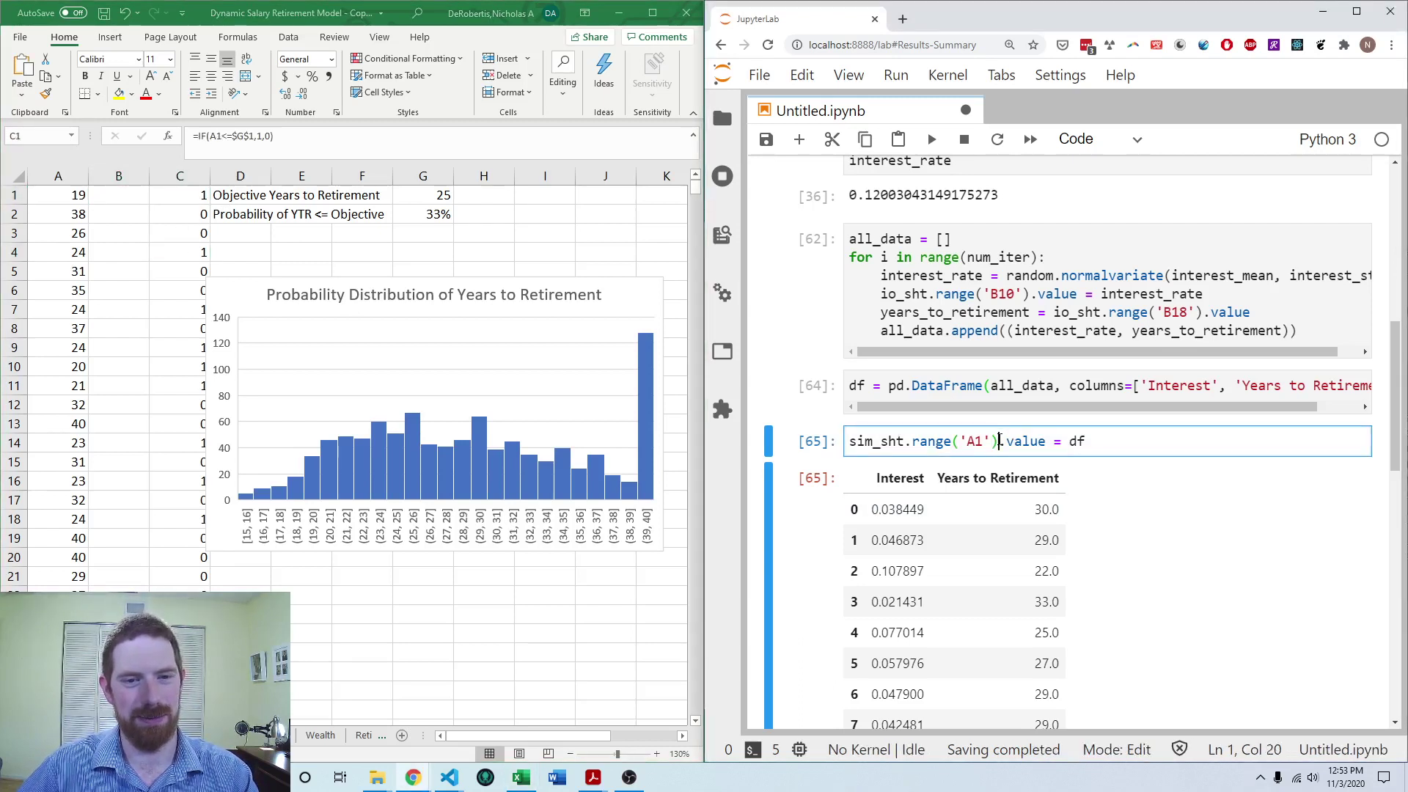
type(".options()")
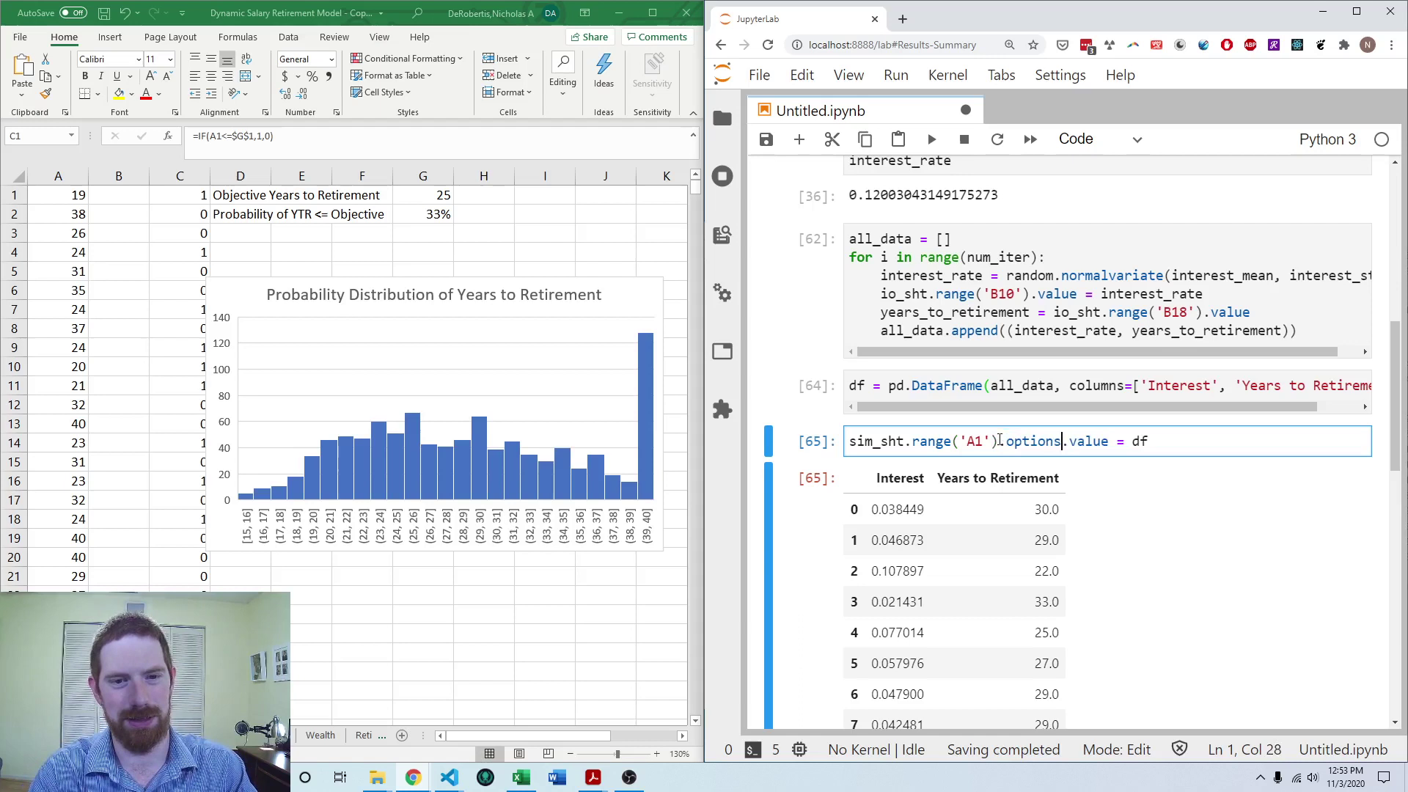
type("pd.DataFra")
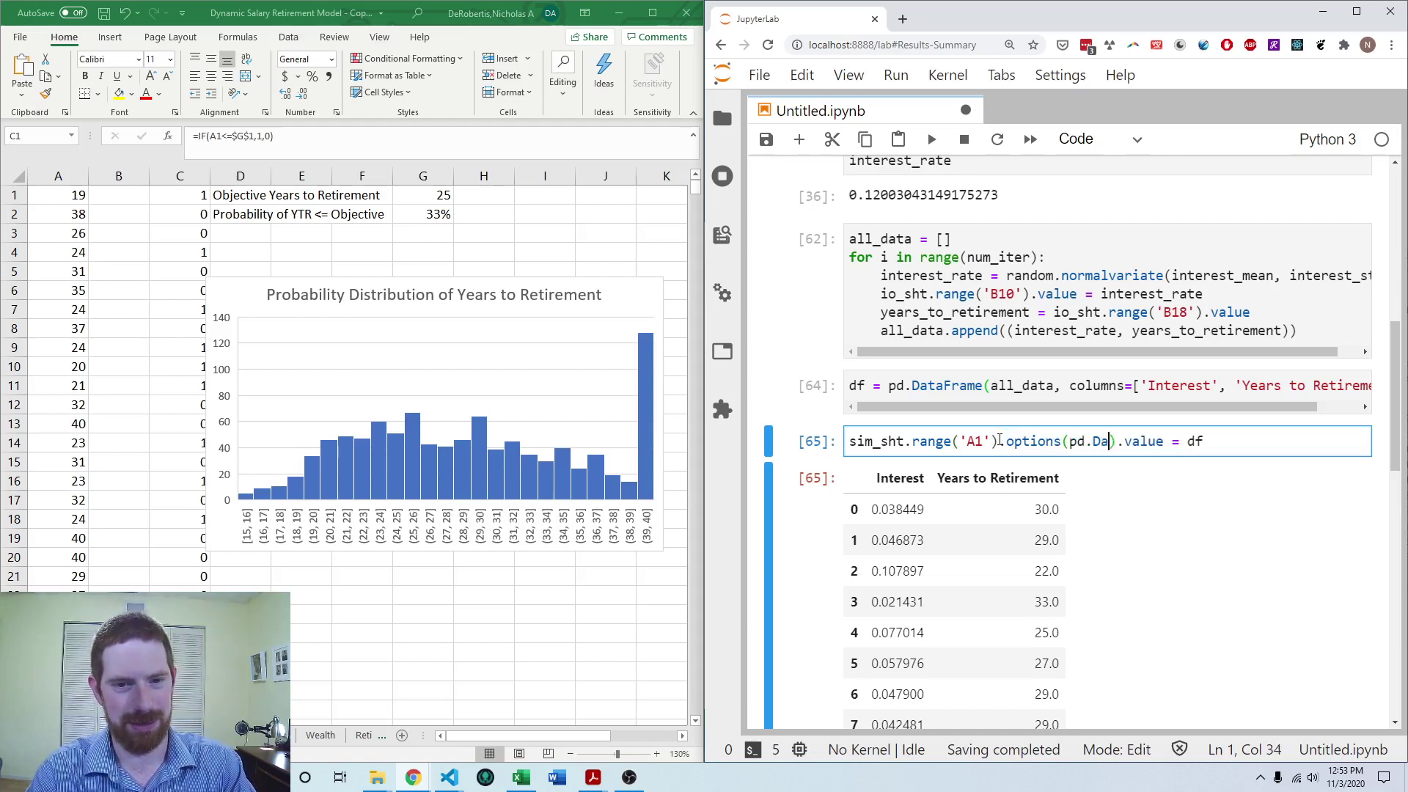
type("me, index=False")
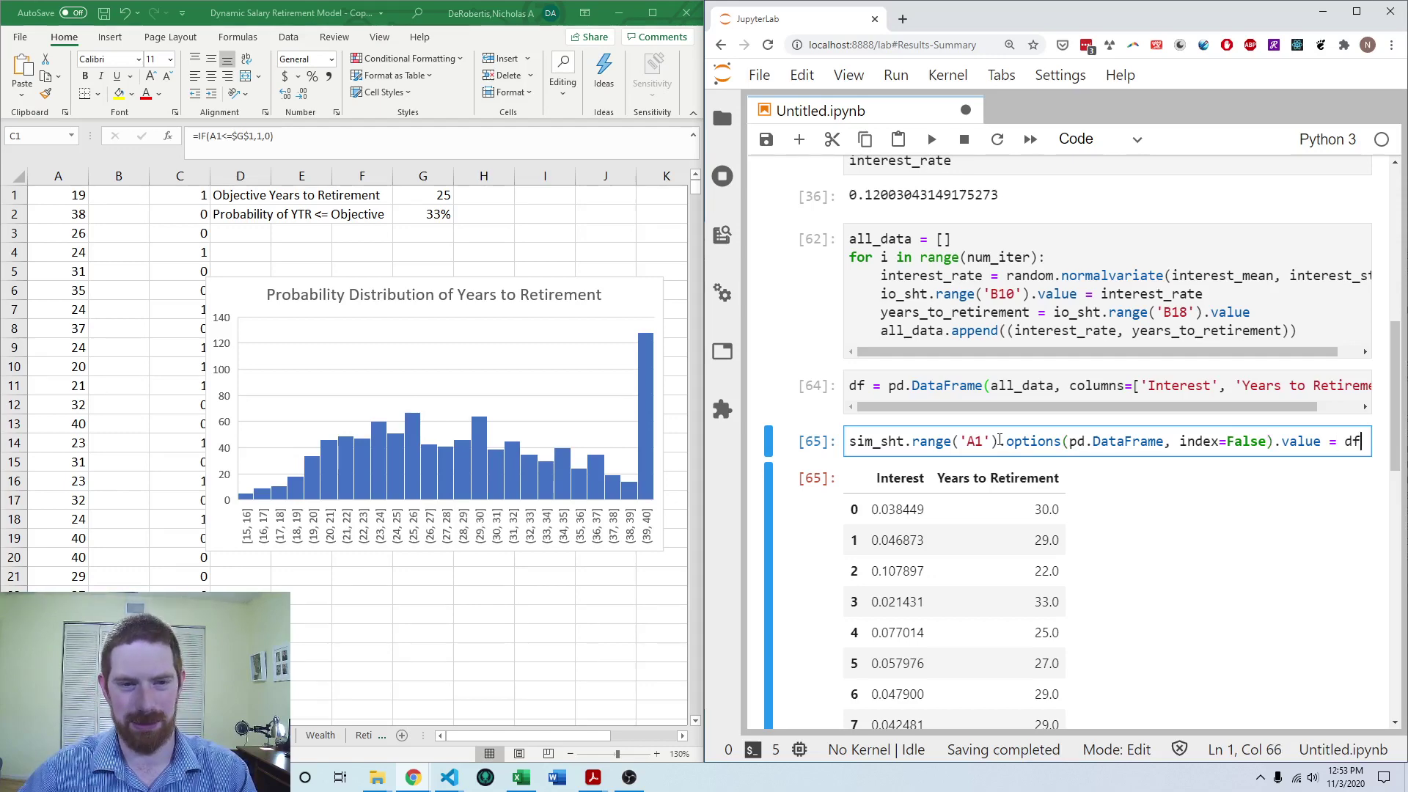
key("ctrl+Return")
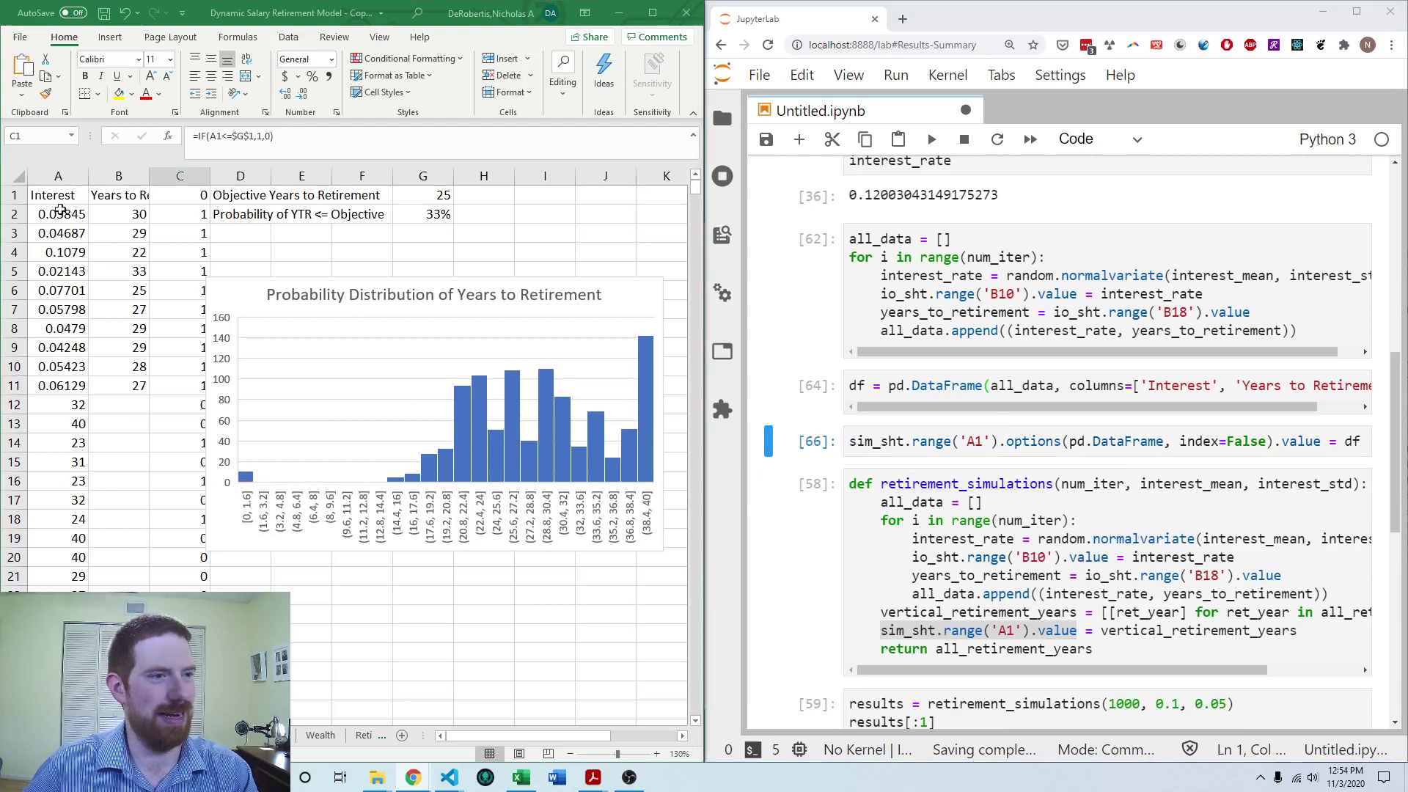
left_click_drag(69, 215, 134, 386)
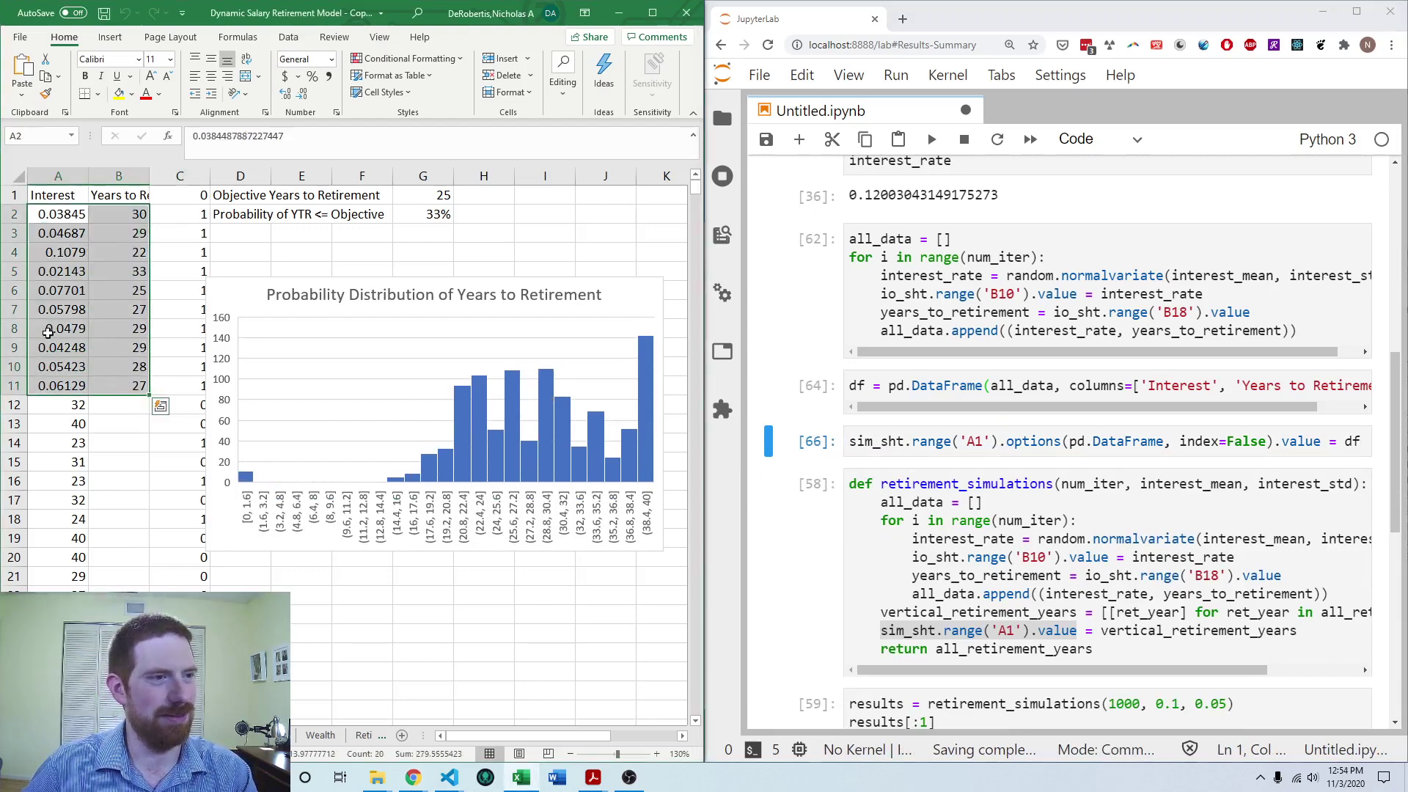
left_click(120, 461)
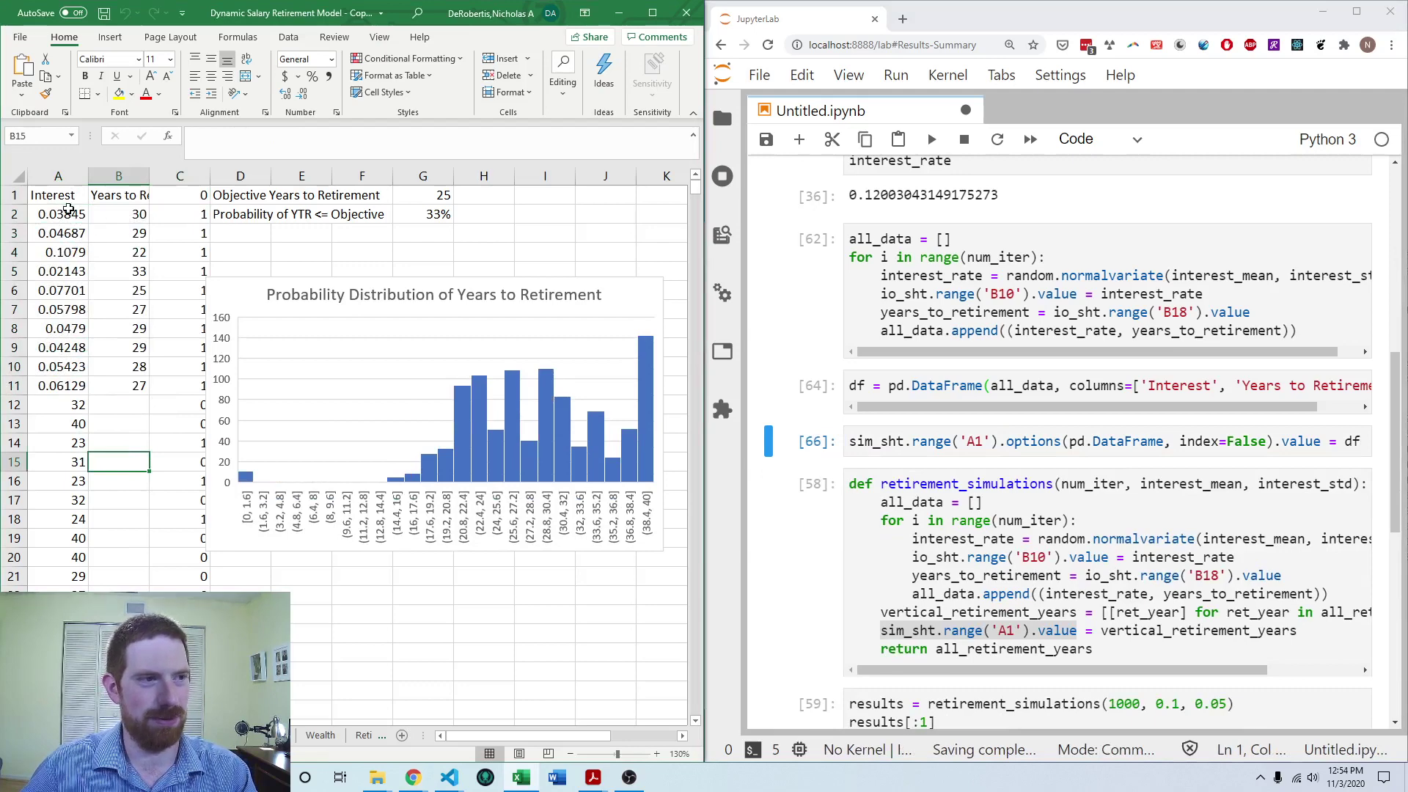
left_click_drag(65, 214, 132, 387)
left_click(163, 513)
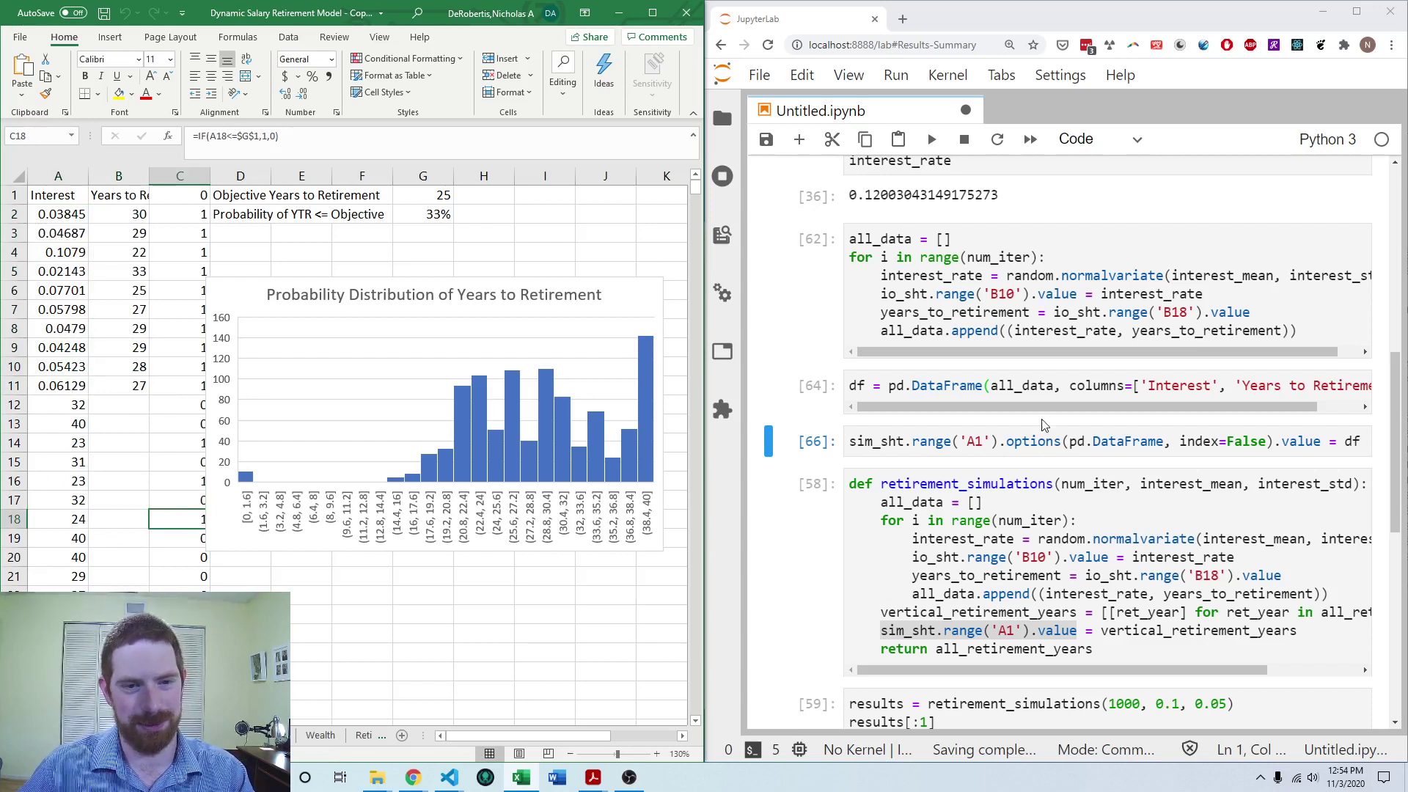
left_click(1071, 428)
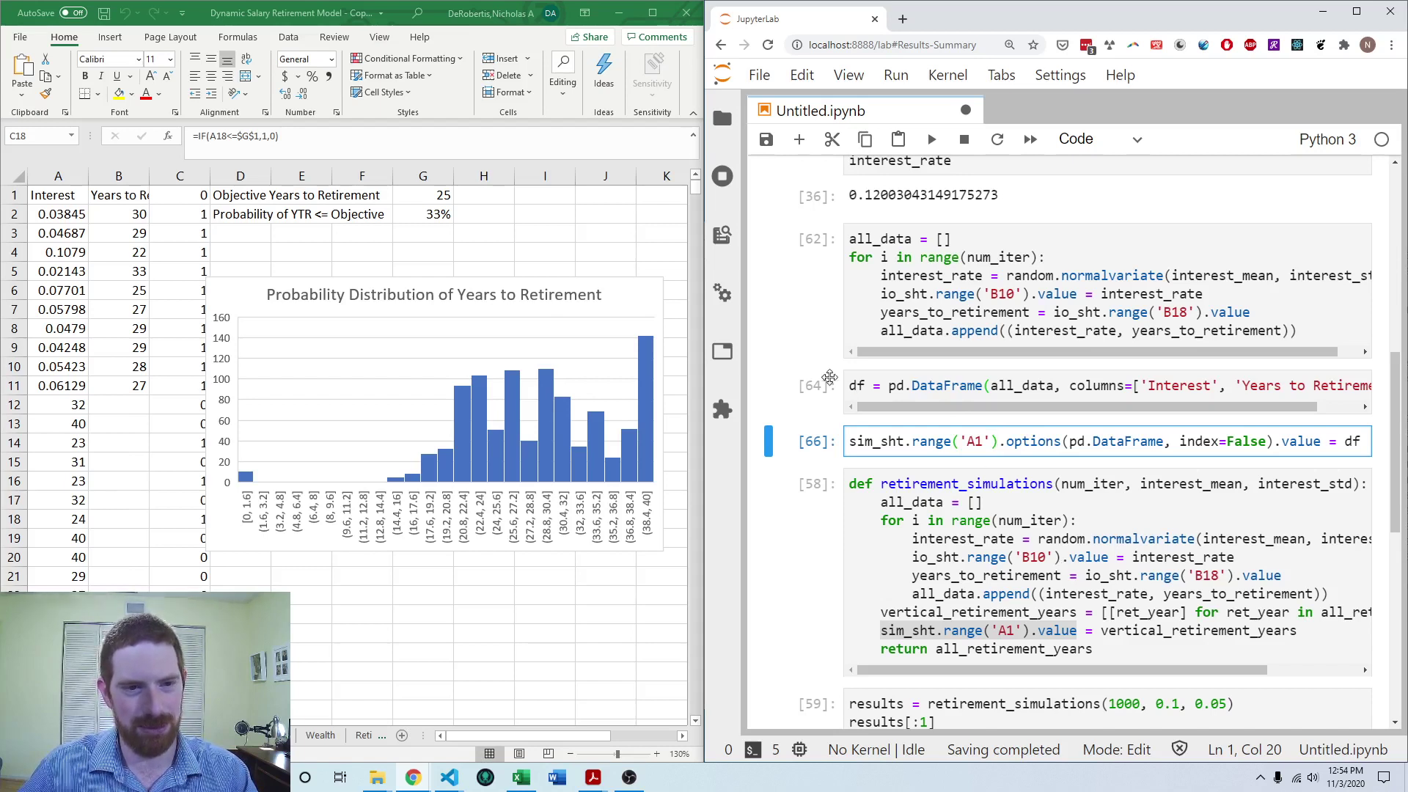
Move the DataFrame-building line into the function, replacing the vertical_retirement_years line
left_click_drag(847, 386, 1242, 413)
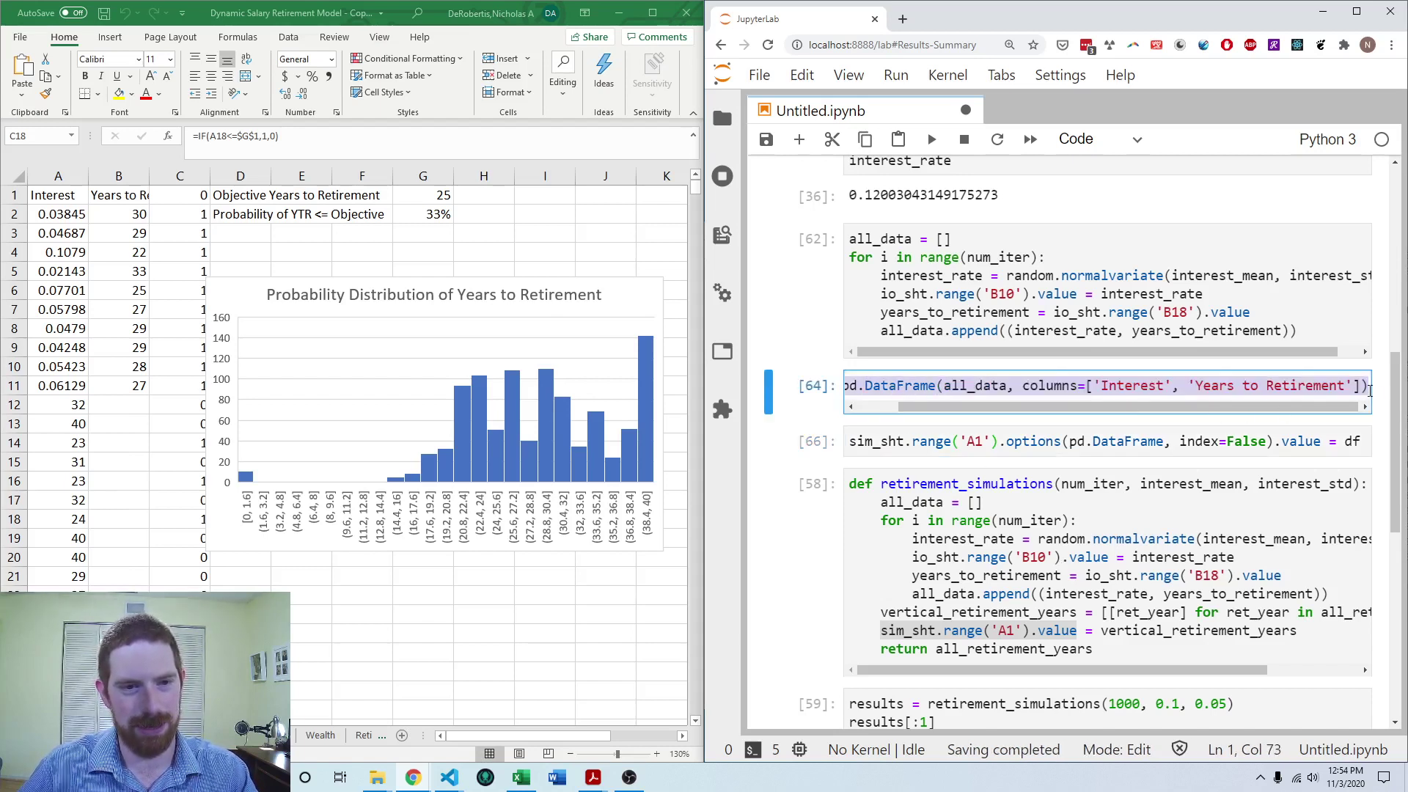
key("ctrl+x")
left_click(1085, 618)
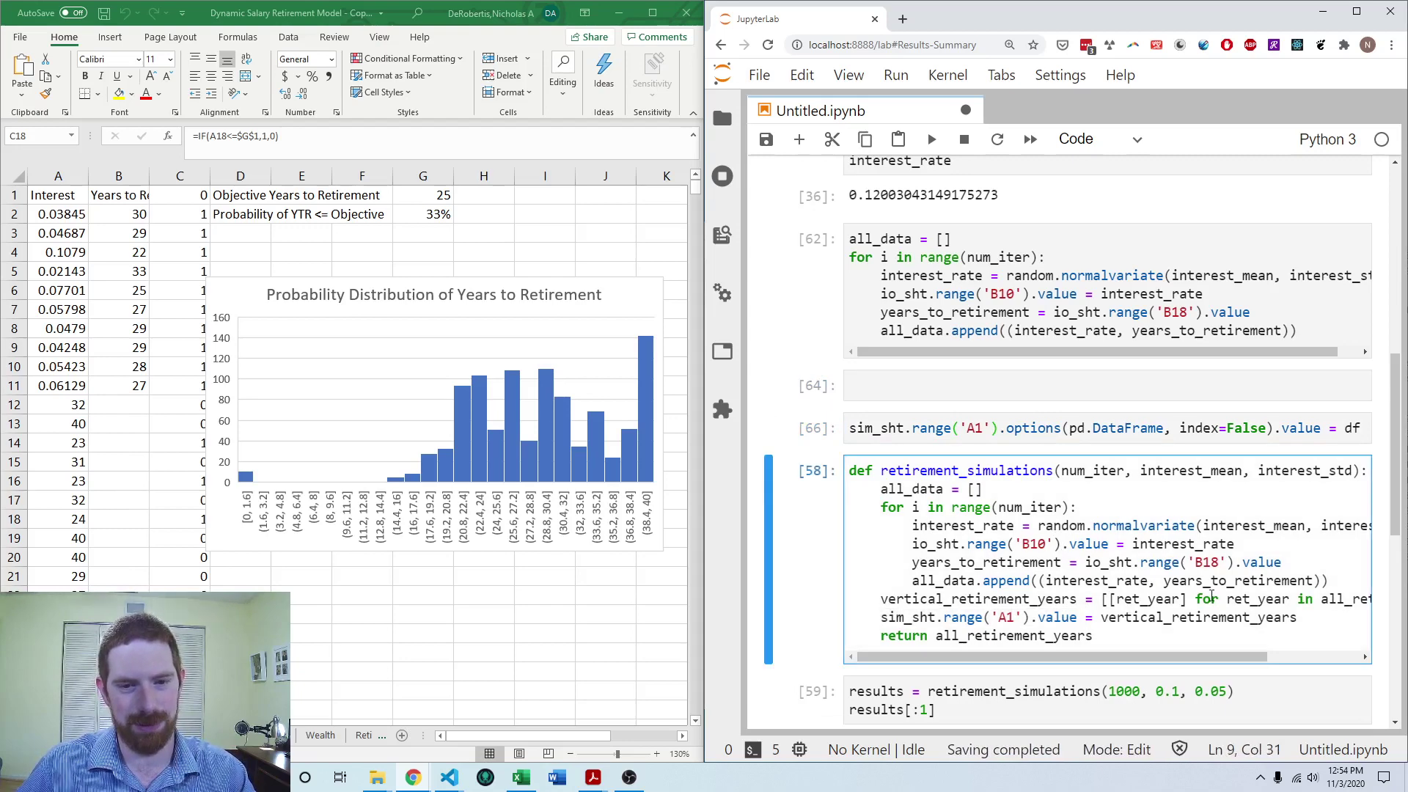
key("End")
key("shift+Home")
key("shift+Home")
key("ctrl+v")
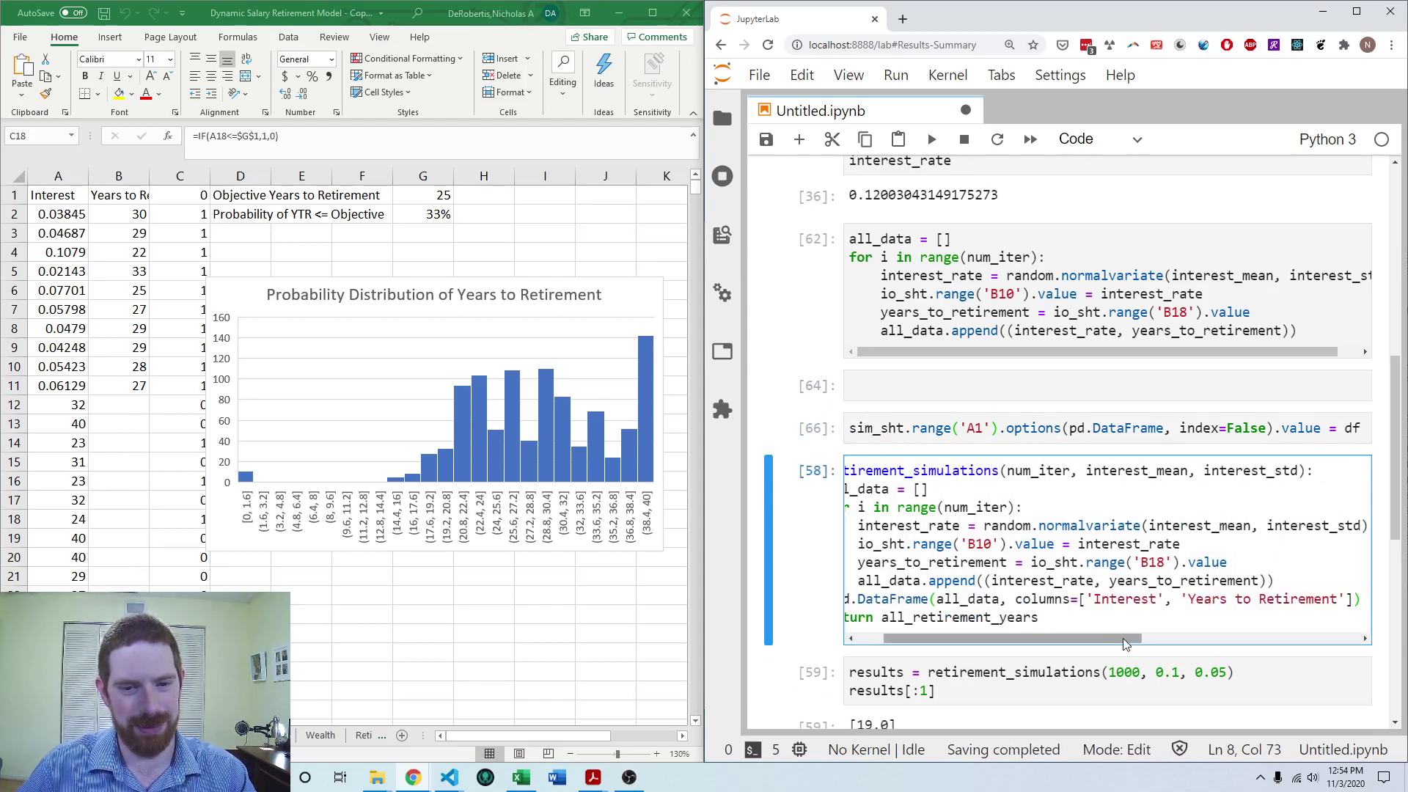
scroll(871, 600, "left", 2)
key("Home")
key("Tab")
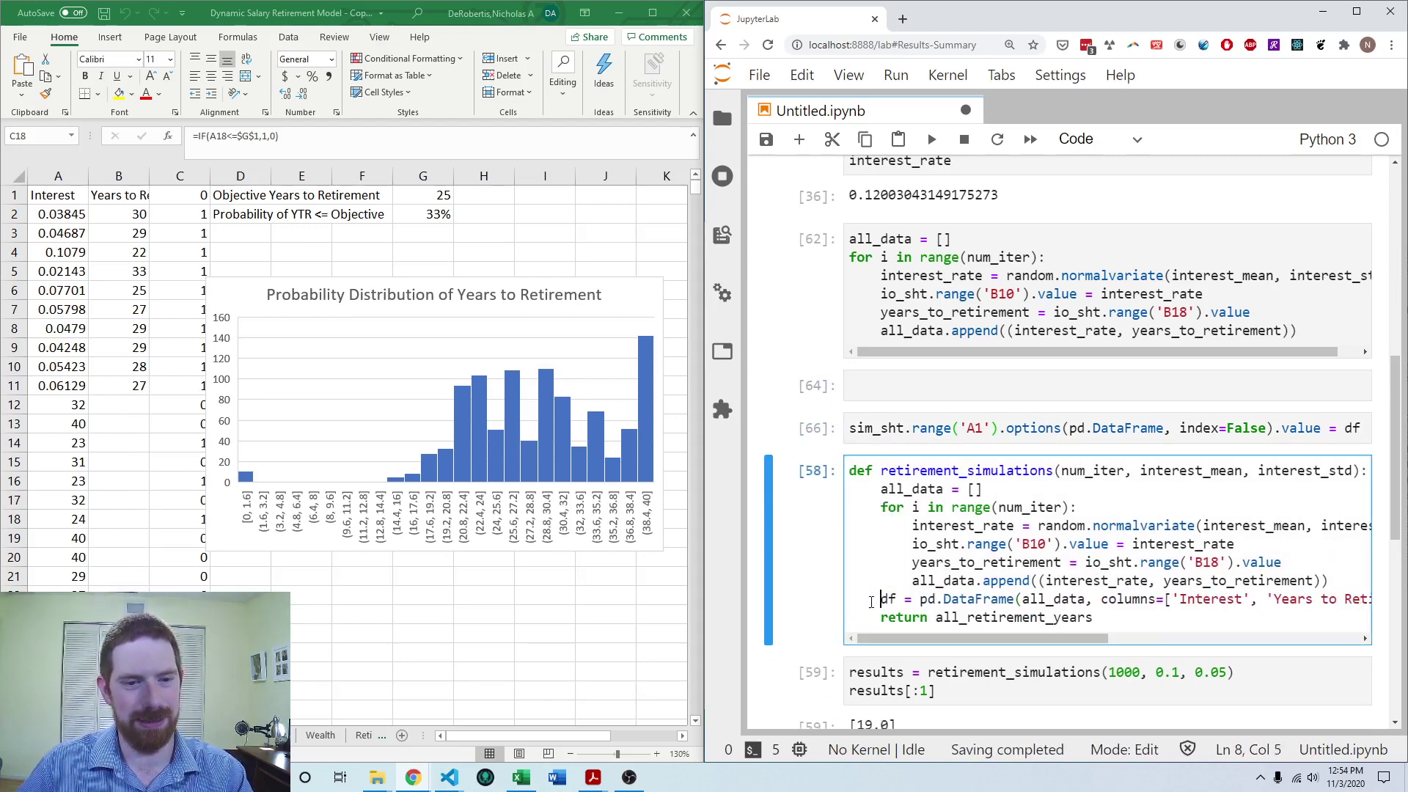
Put the sheet-writing line above return and change the function to return df
left_click_drag(849, 428, 1362, 429)
key("ctrl+x")
left_click(881, 618)
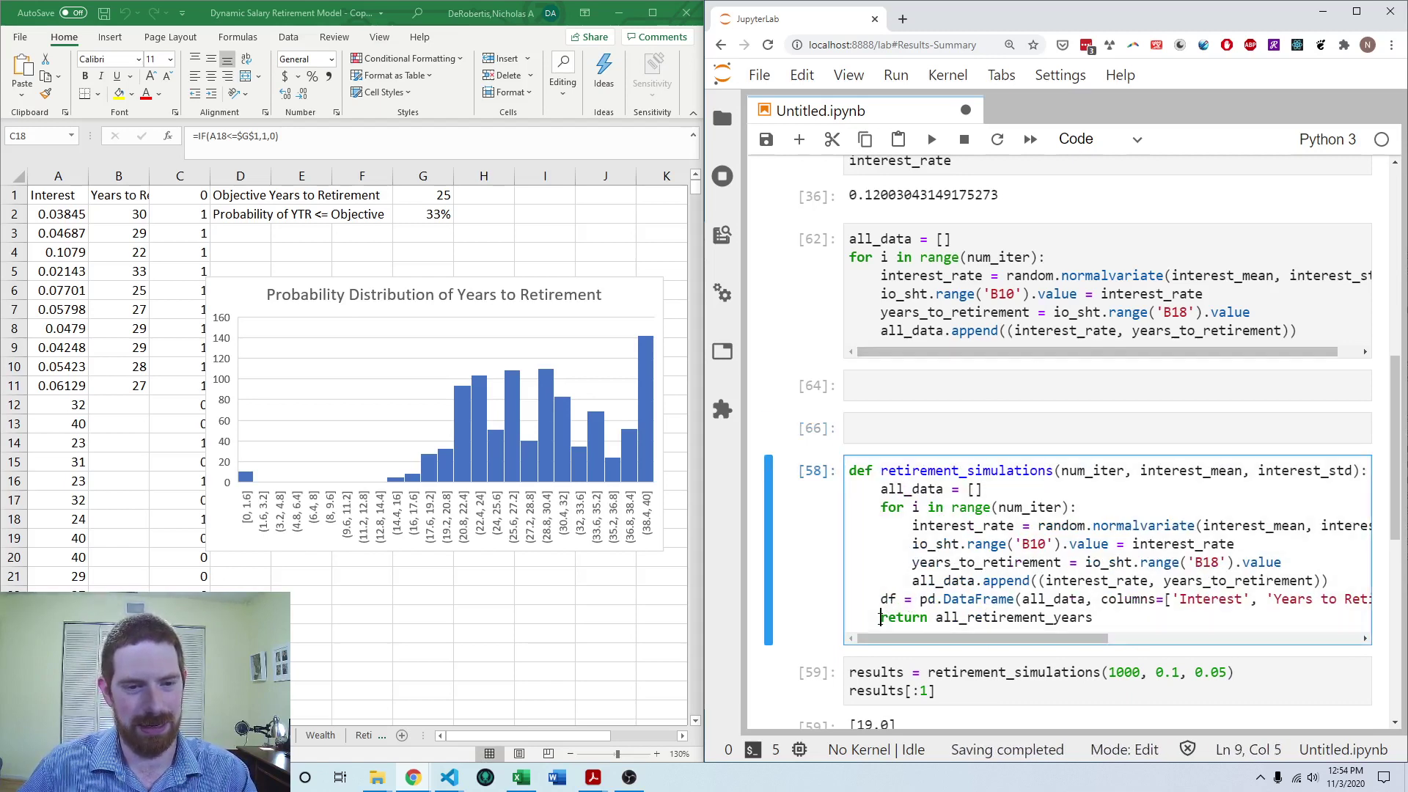
key("Return")
key("Up")
key("ctrl+v")
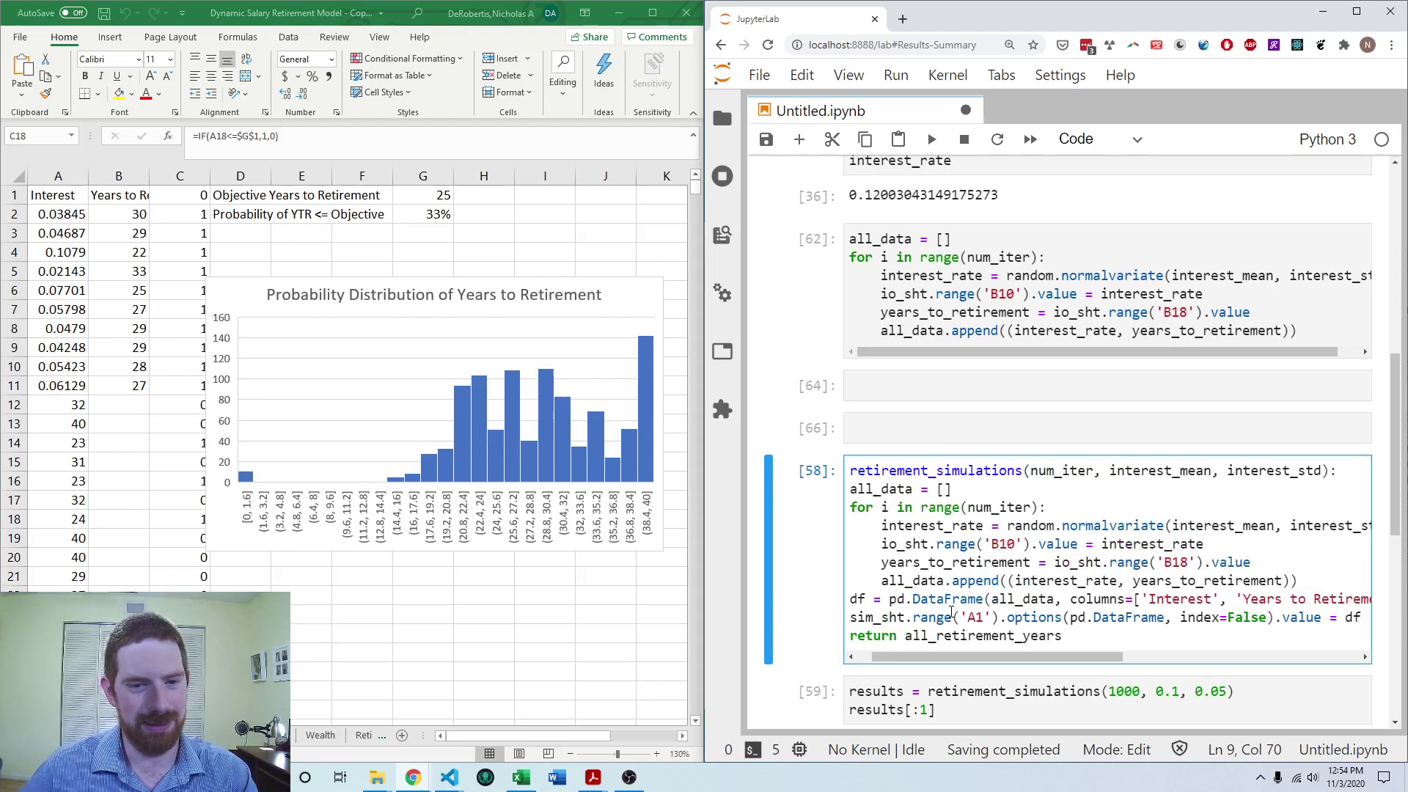
double_click(965, 636)
type("df")
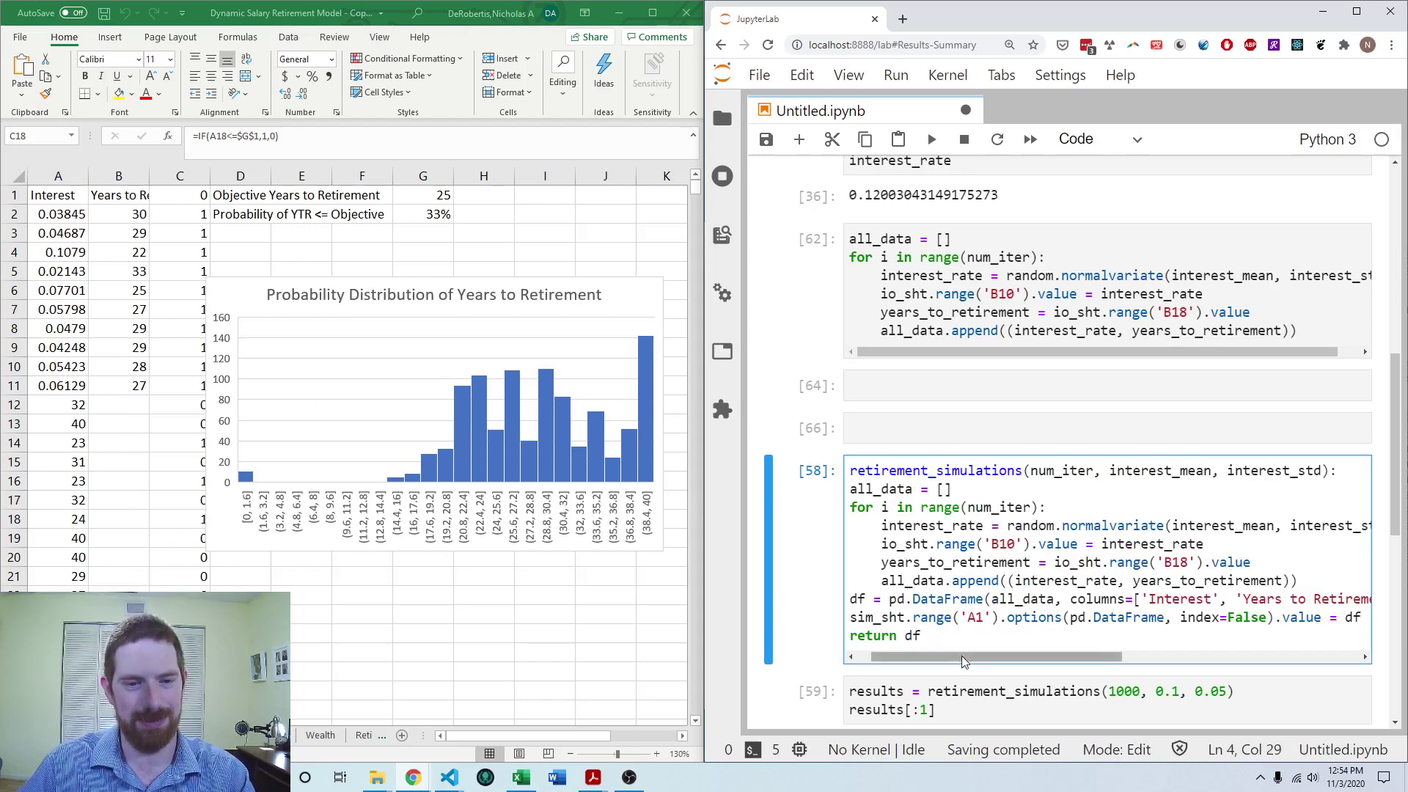
left_click_drag(954, 657, 822, 640)
Delete the empty leftover cells
left_click(947, 391)
key("Escape")
key("d")
key("d")
key("d")
key("d")
key("Up")
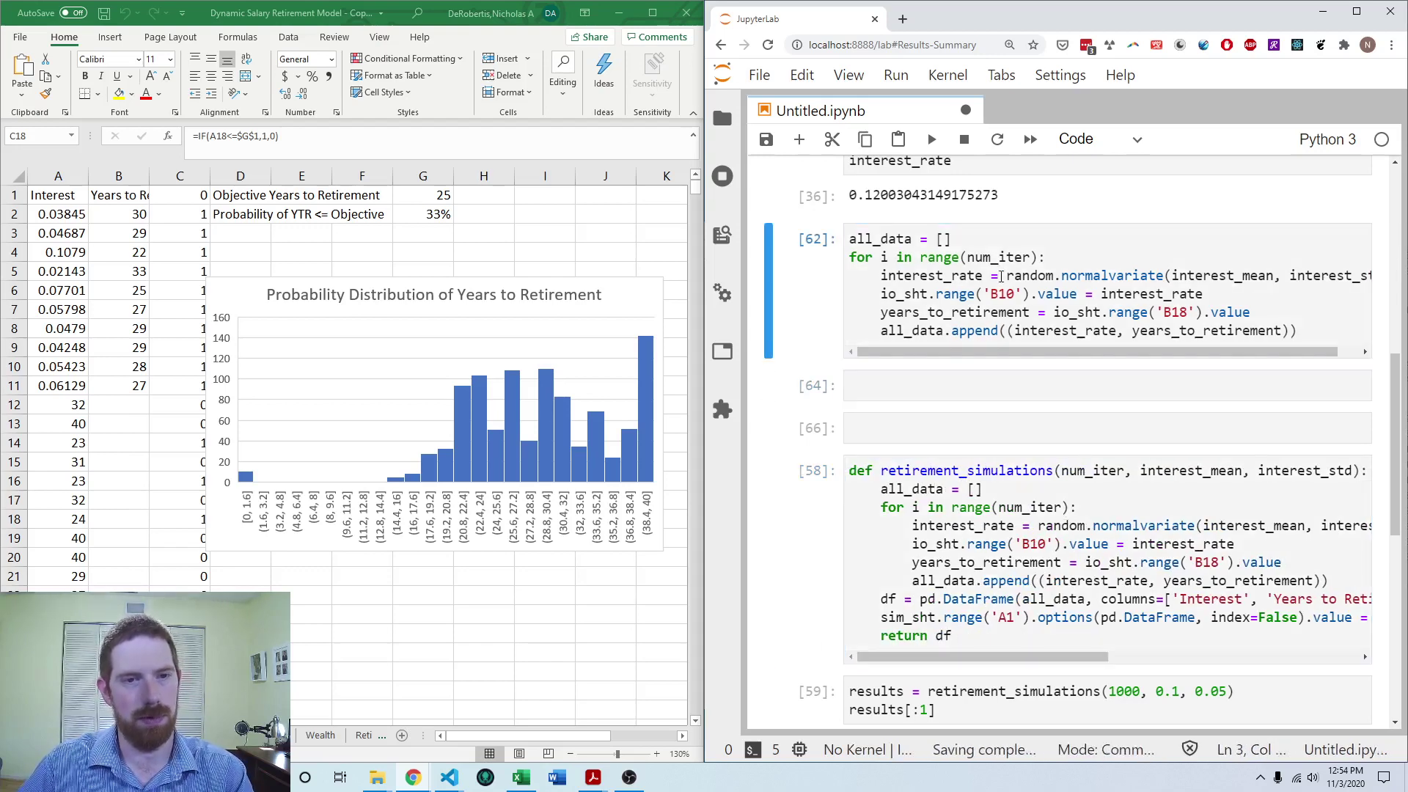
Remove the old loop cell and review the retirement_simulations(1000, 0.1, 0.05) call
key("d")
key("d")
left_click(984, 460)
left_click(984, 490)
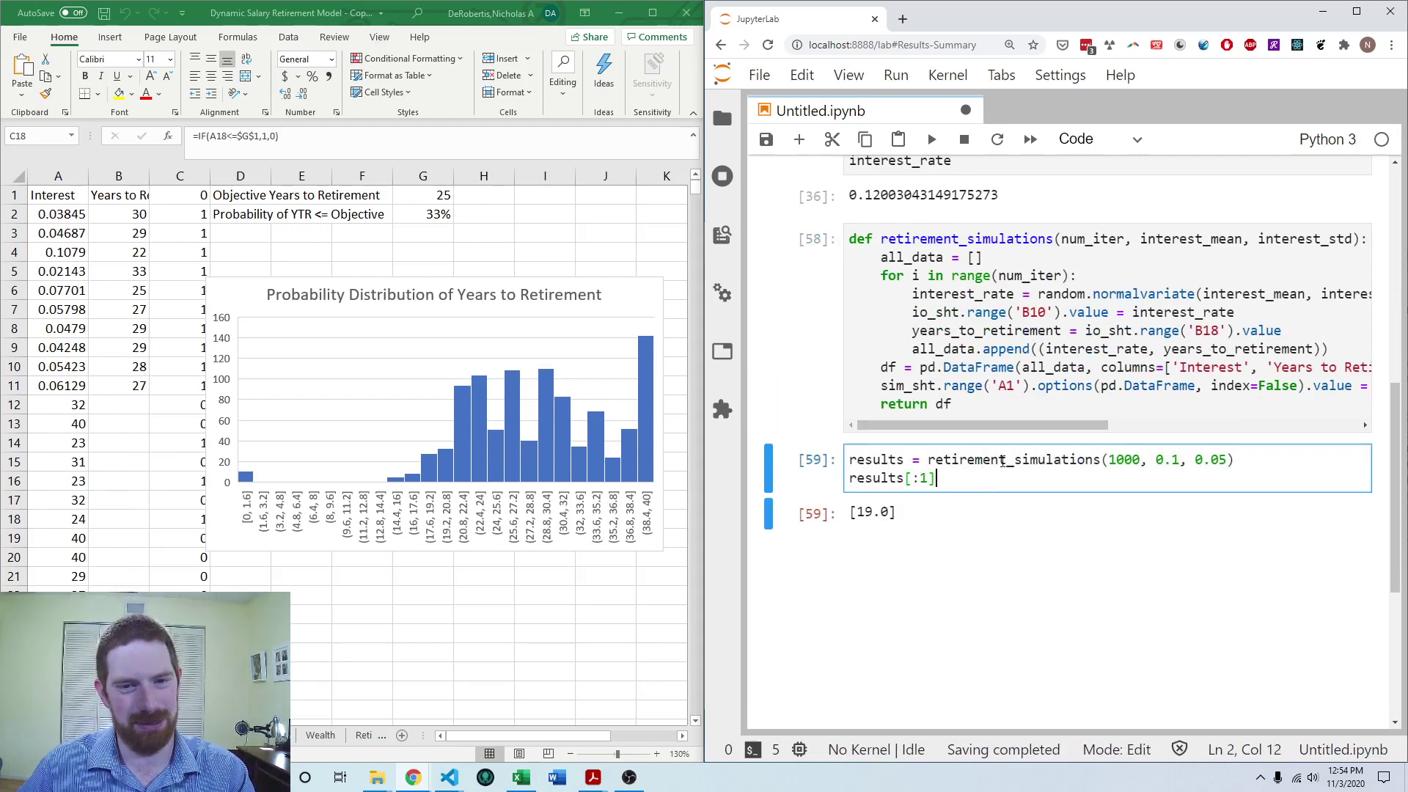
double_click(1172, 460)
double_click(1211, 460)
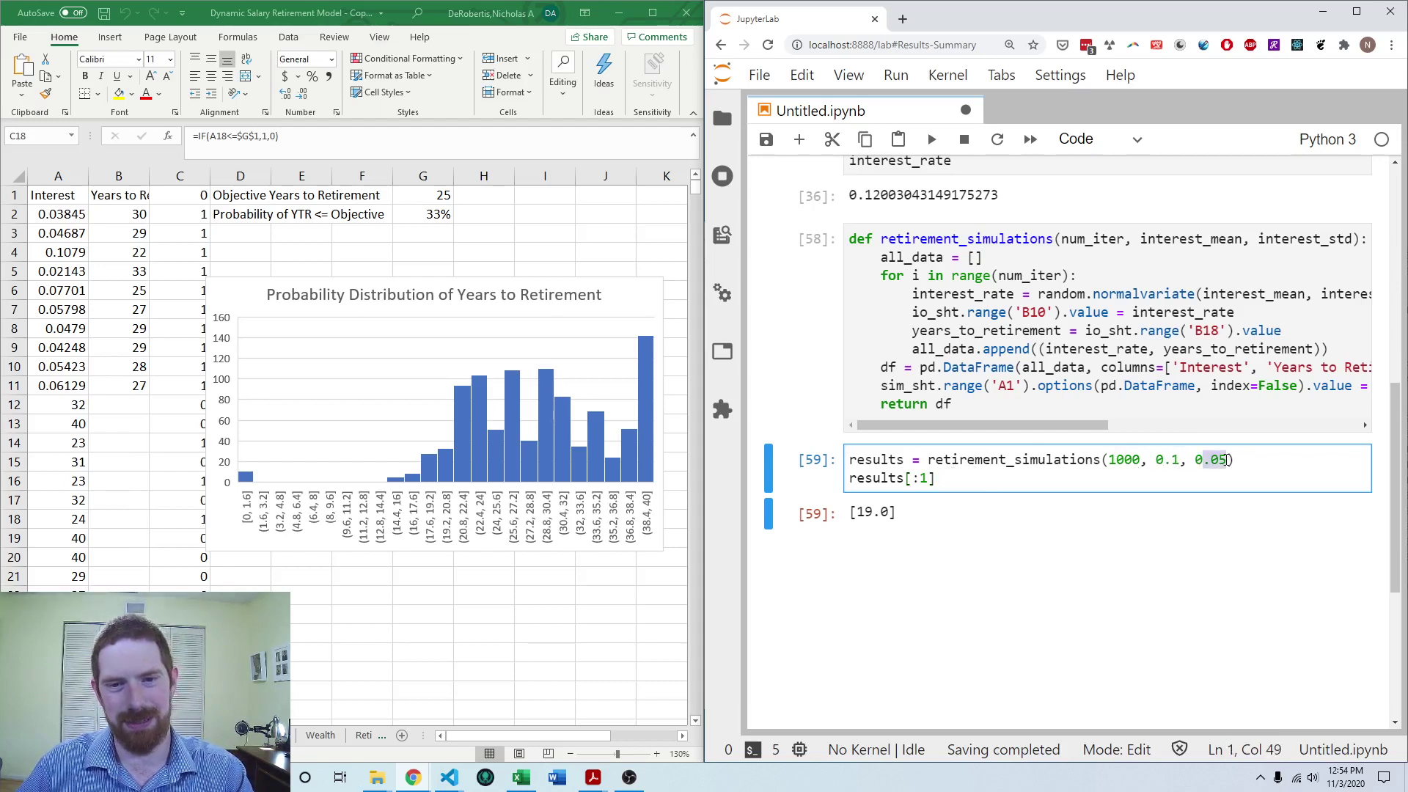
left_click(1276, 468)
Replace results[:1] with results.head() and run the call cell
left_click(1018, 475)
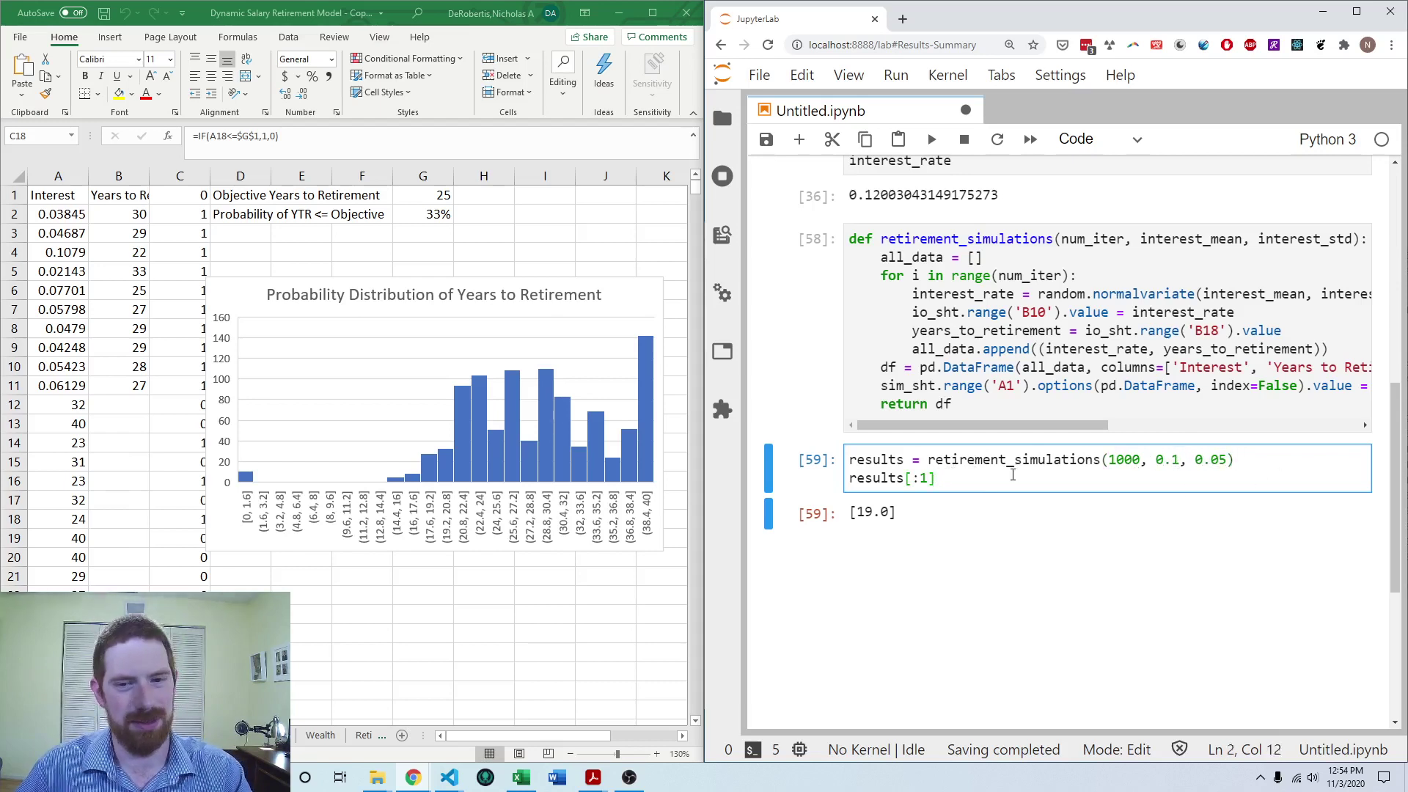
key("Right")
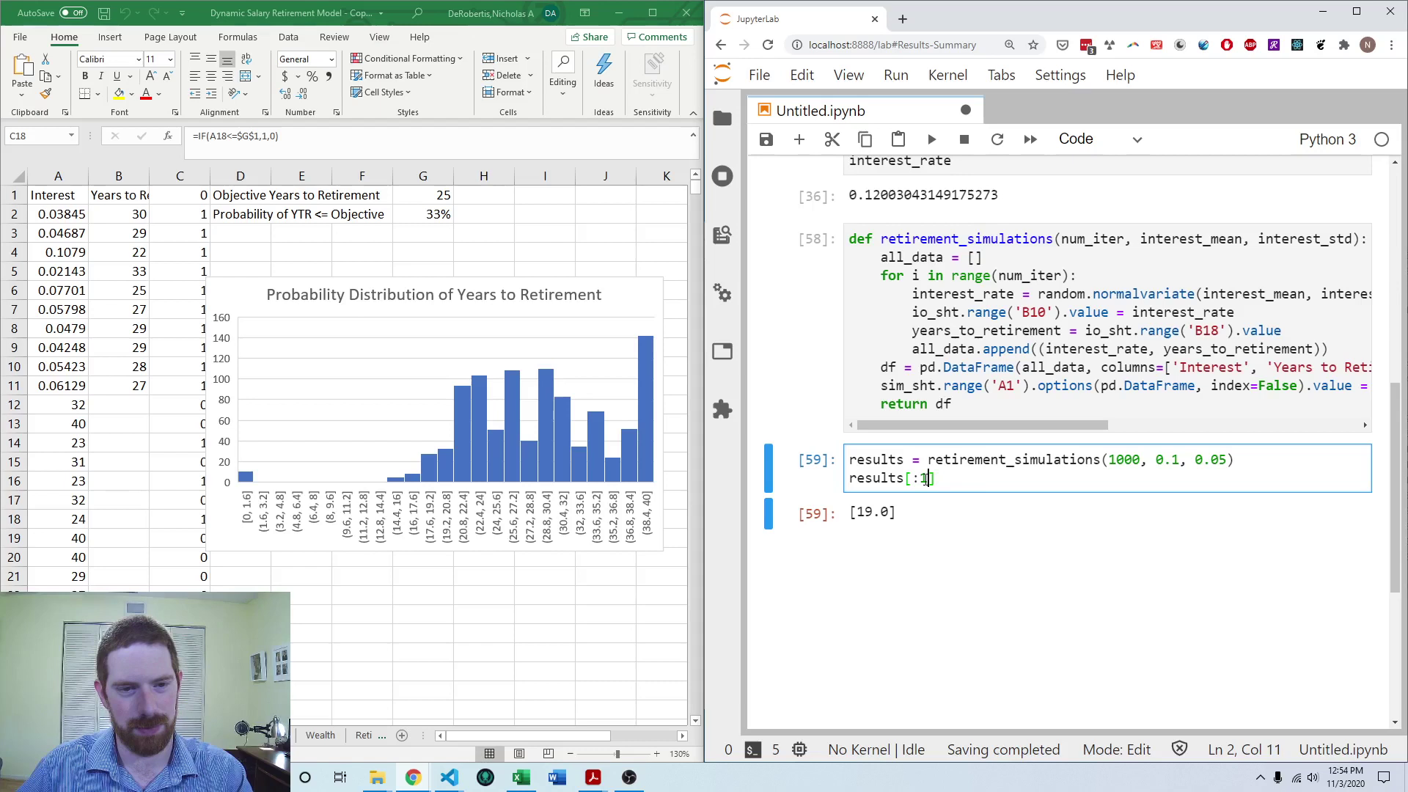
key("BackSpace")
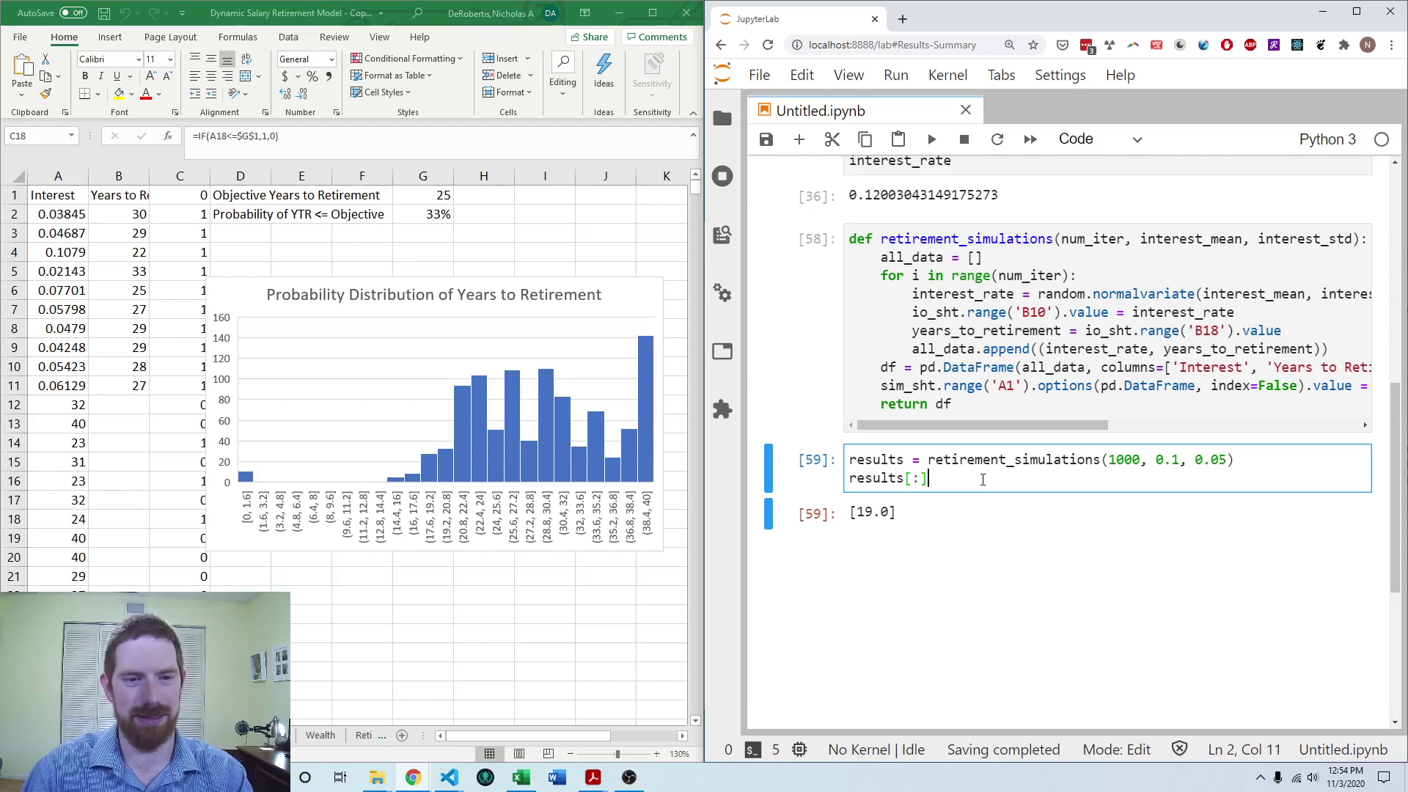
key("BackSpace")
key("BackSpace")
key("BackSpace")
type(".,")
key("BackSpace")
type("head(")
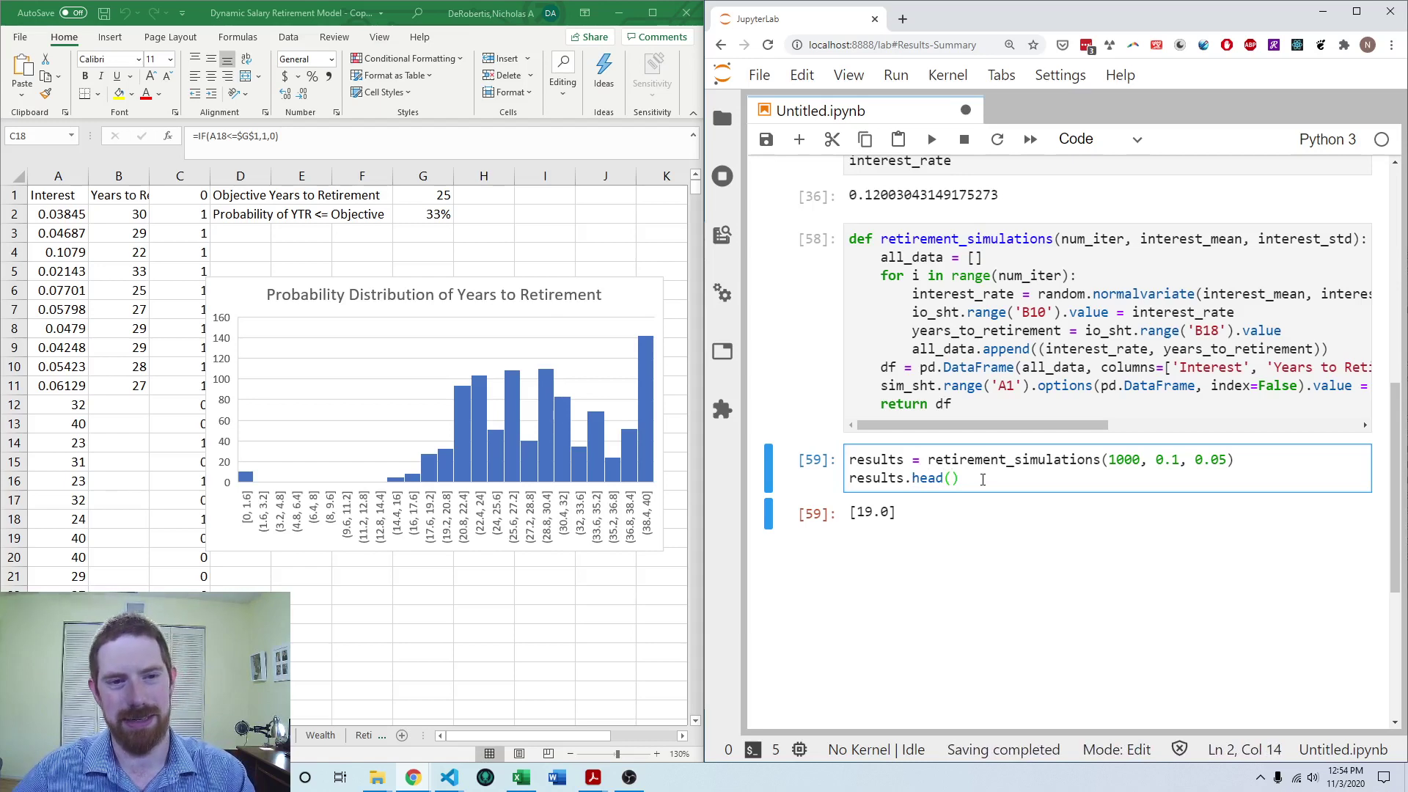
key("shift+Return")
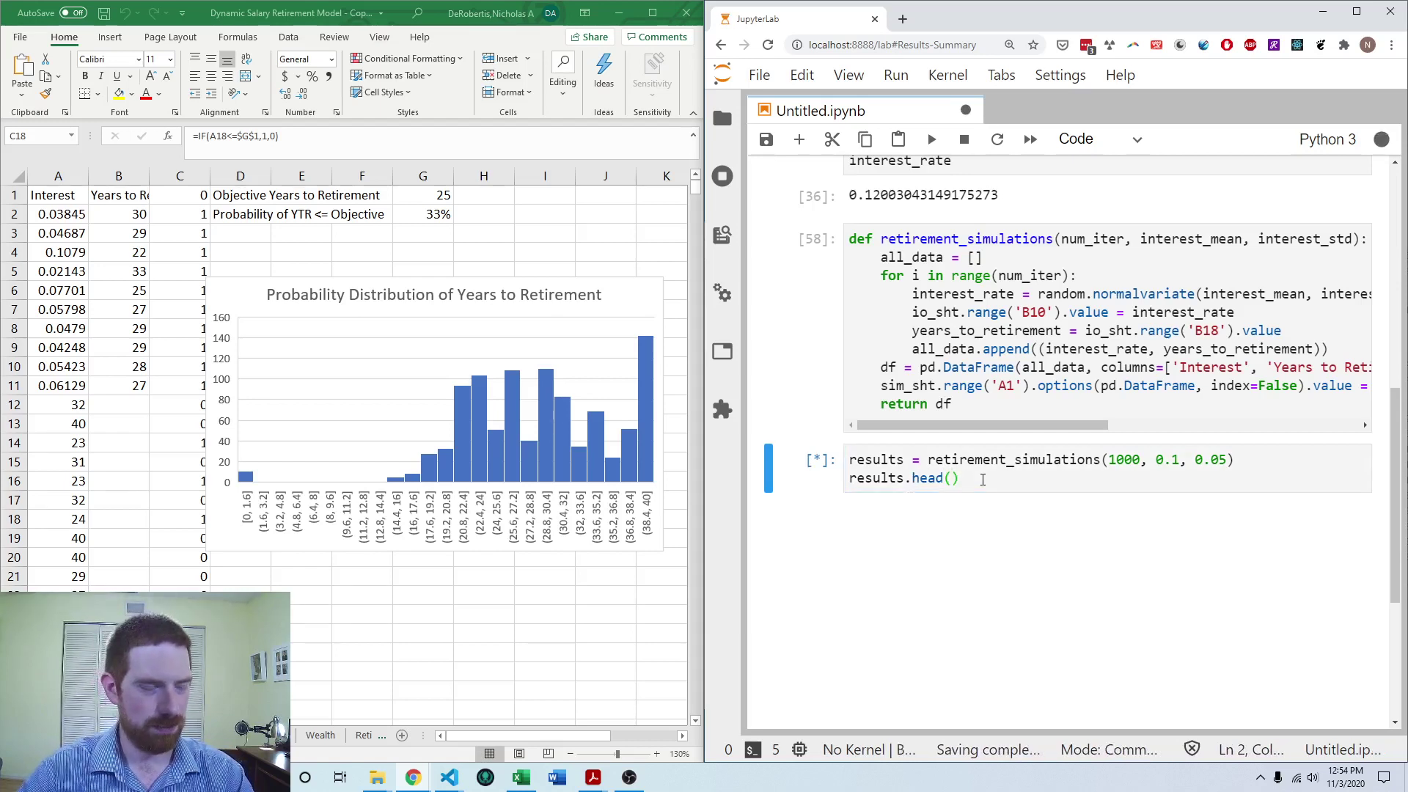
Check the refreshed simulation sheet and re-run the retirement_simulations definition
left_click(316, 614)
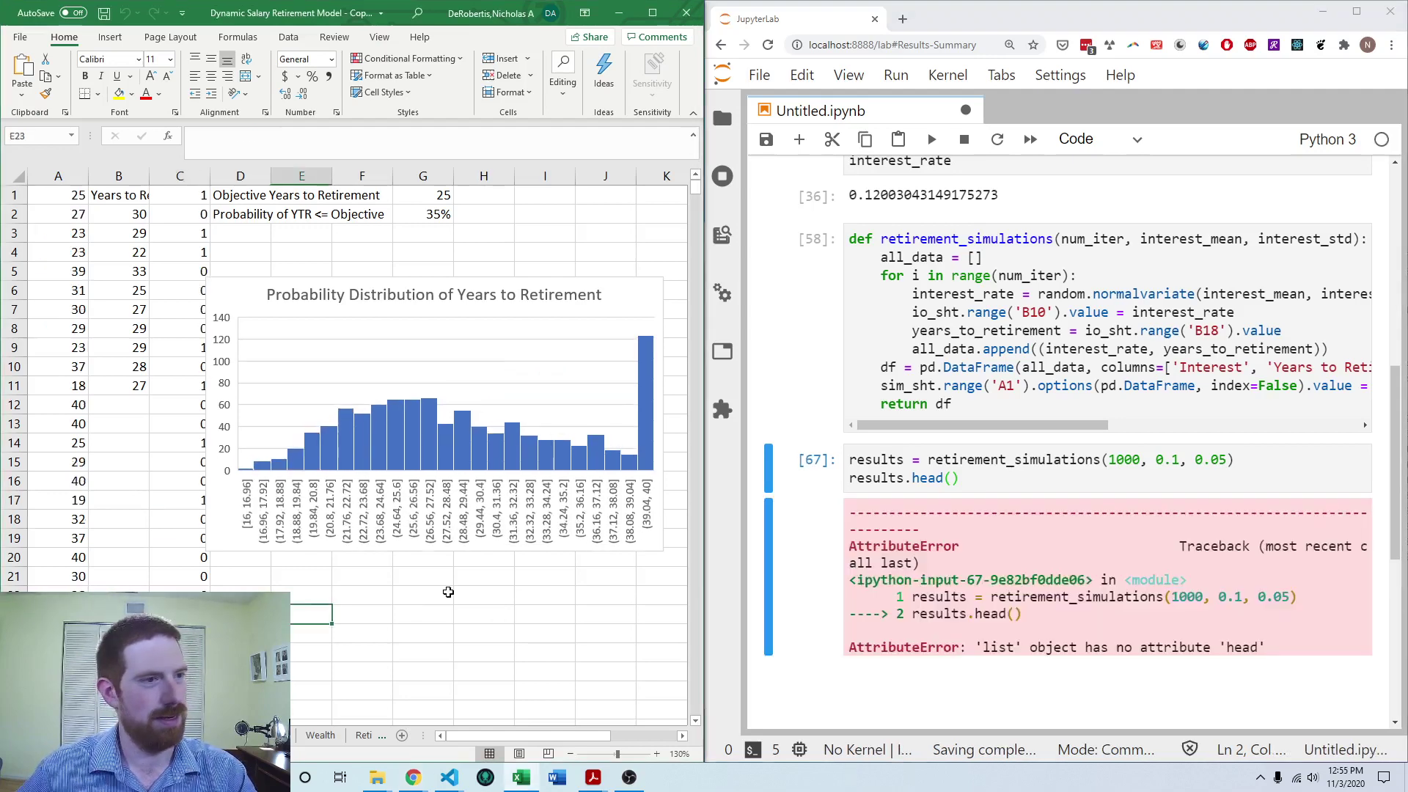
left_click(975, 478)
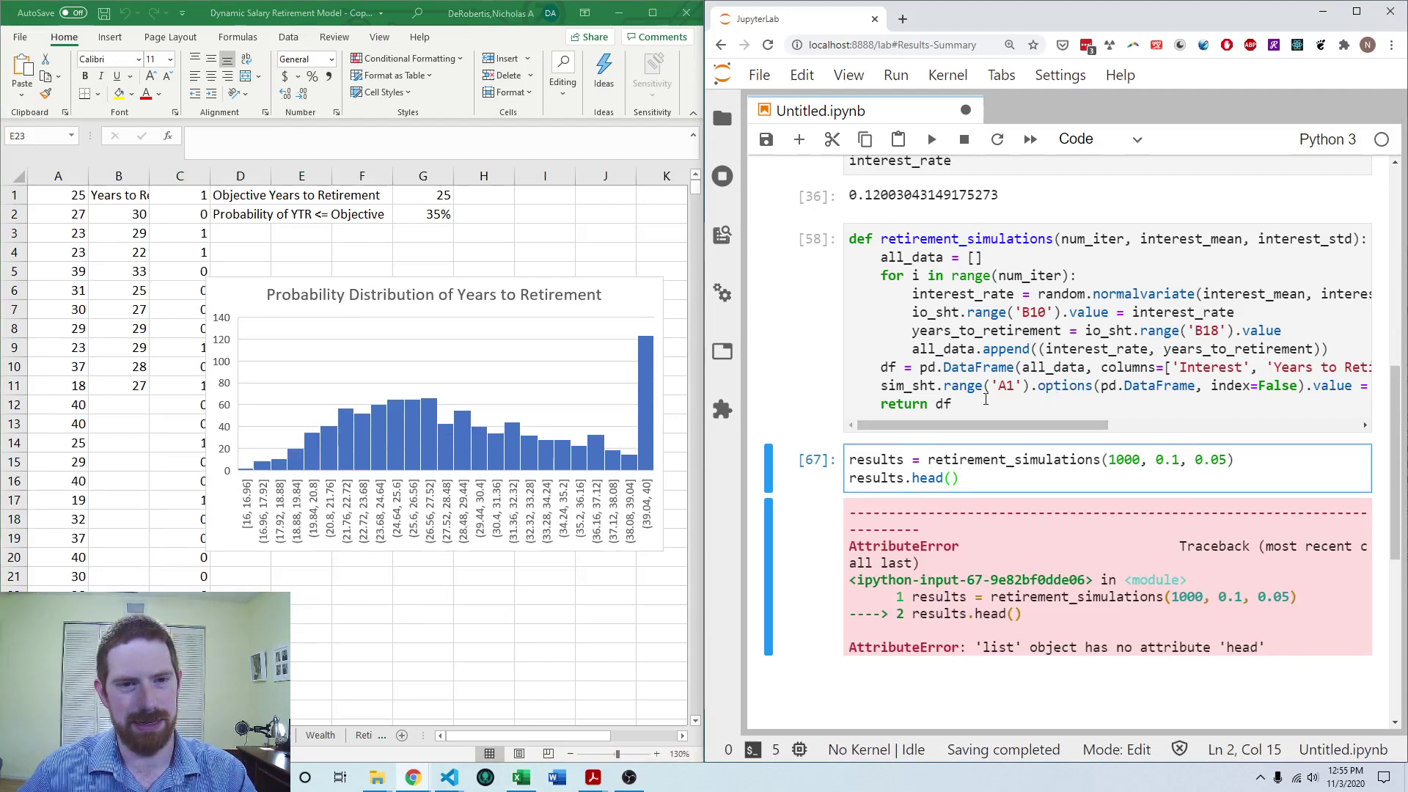
left_click(1079, 329)
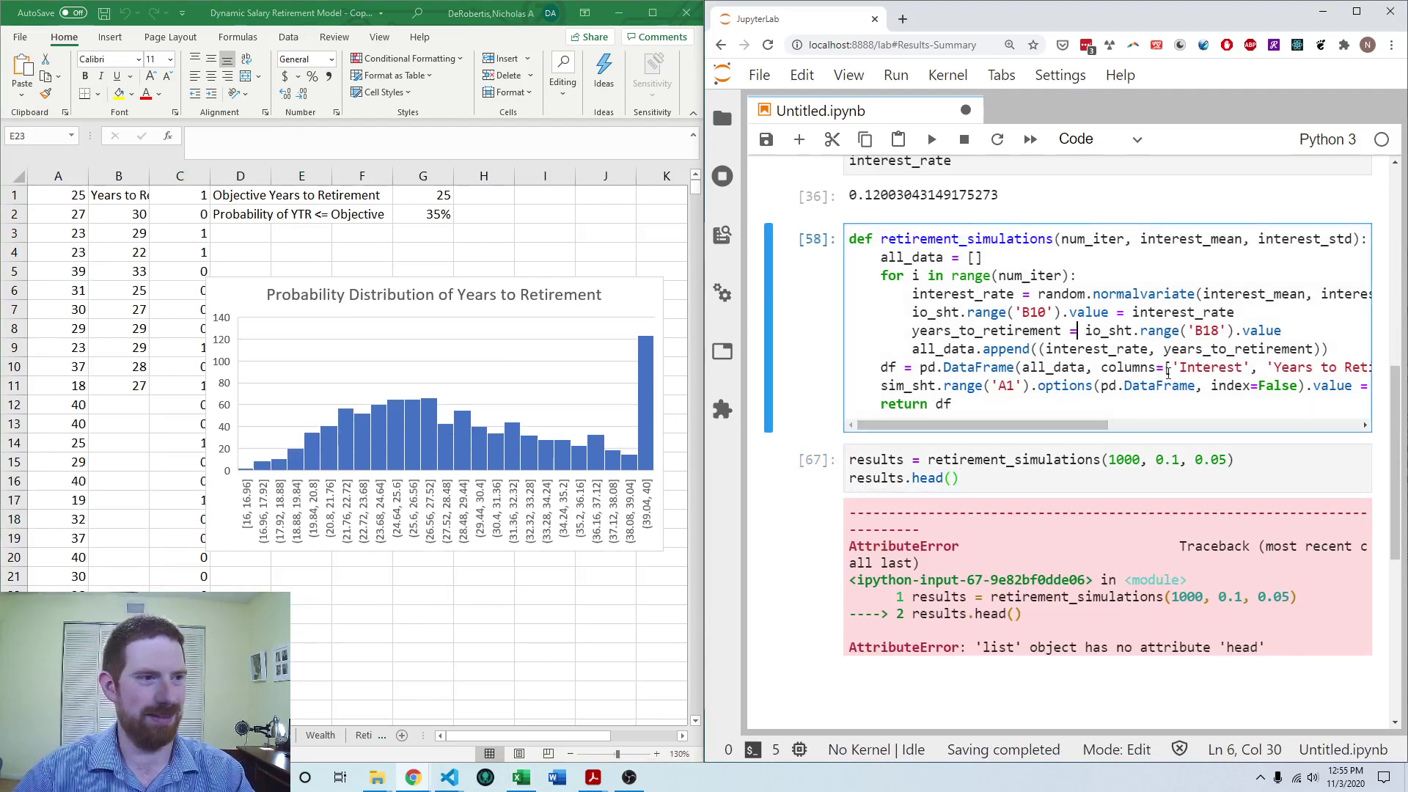
key("shift+Return")
Remove the leftover code, close the pd.DataFrame parenthesis, and re-run the function cell
left_click(1086, 331)
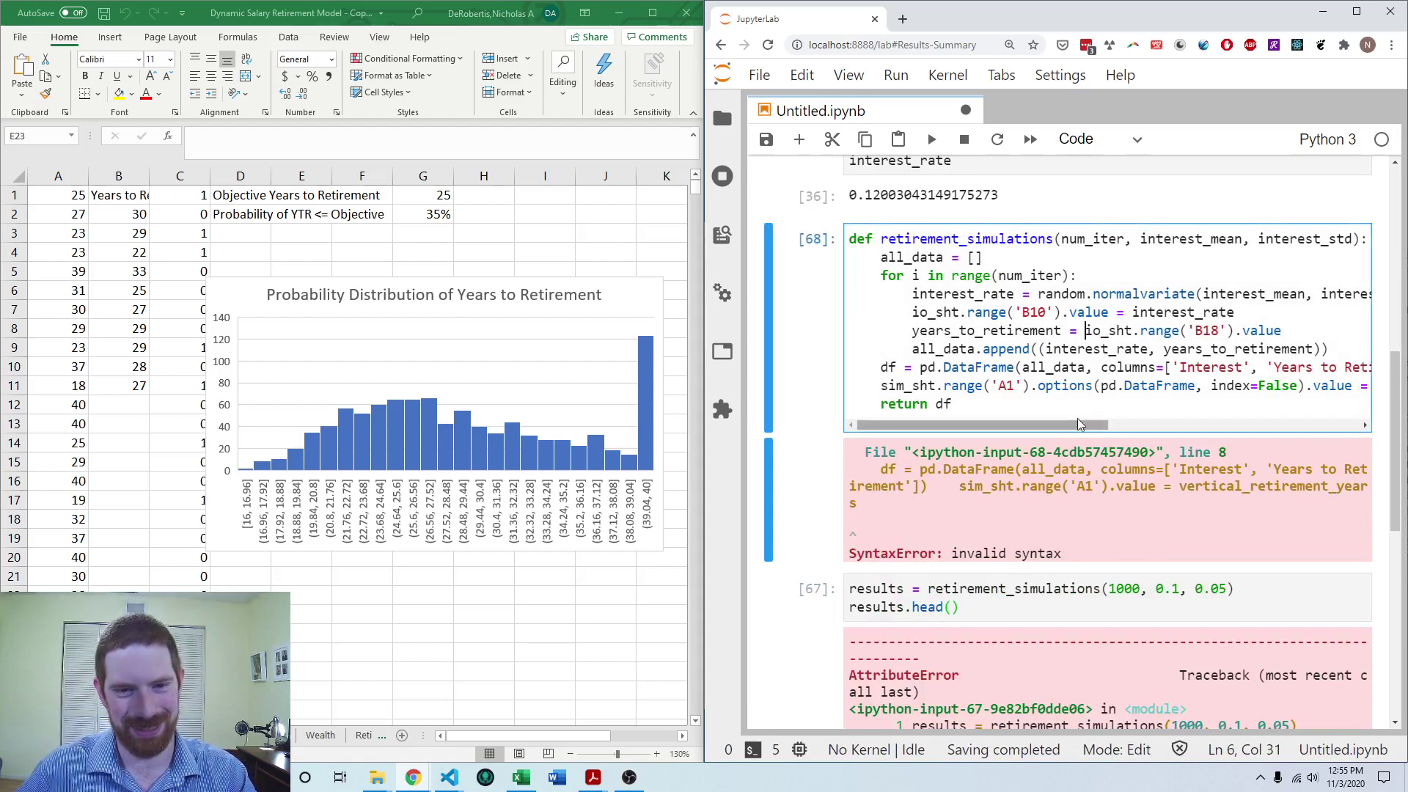
left_click_drag(997, 425, 1262, 418)
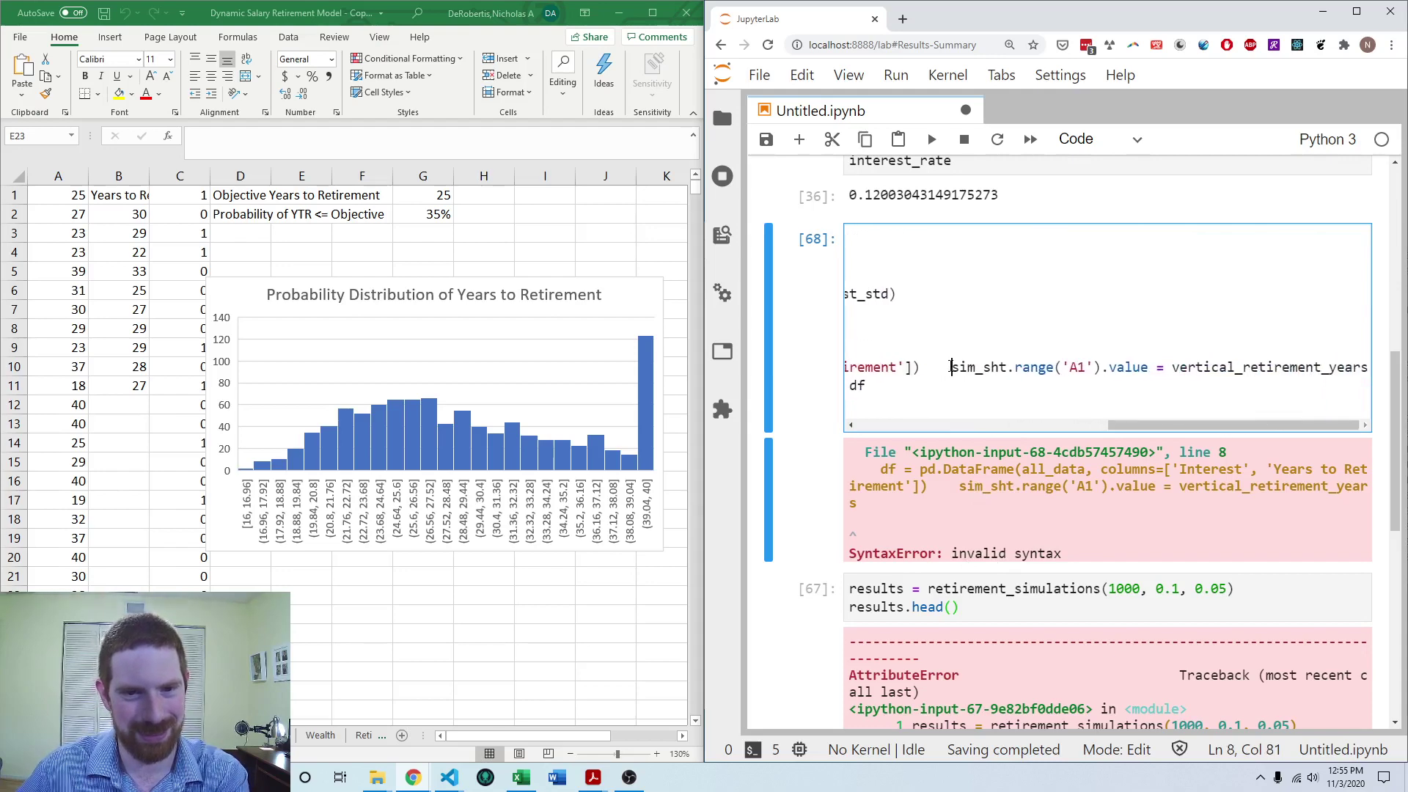
left_click_drag(951, 367, 1386, 376)
key("ctrl+x")
key("BackSpace")
key("BackSpace")
key("BackSpace")
key("BackSpace")
key("BackSpace")
key("BackSpace")
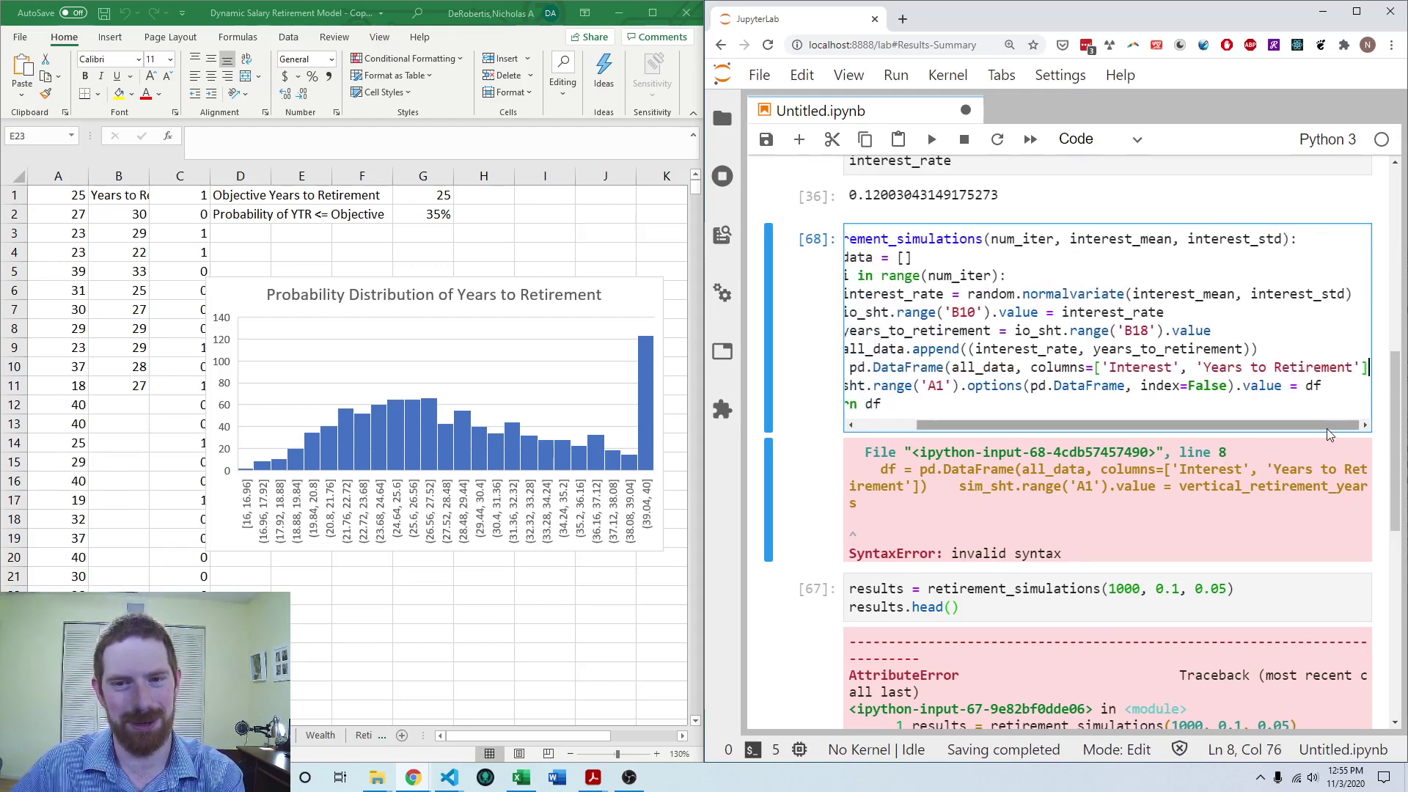
type(")")
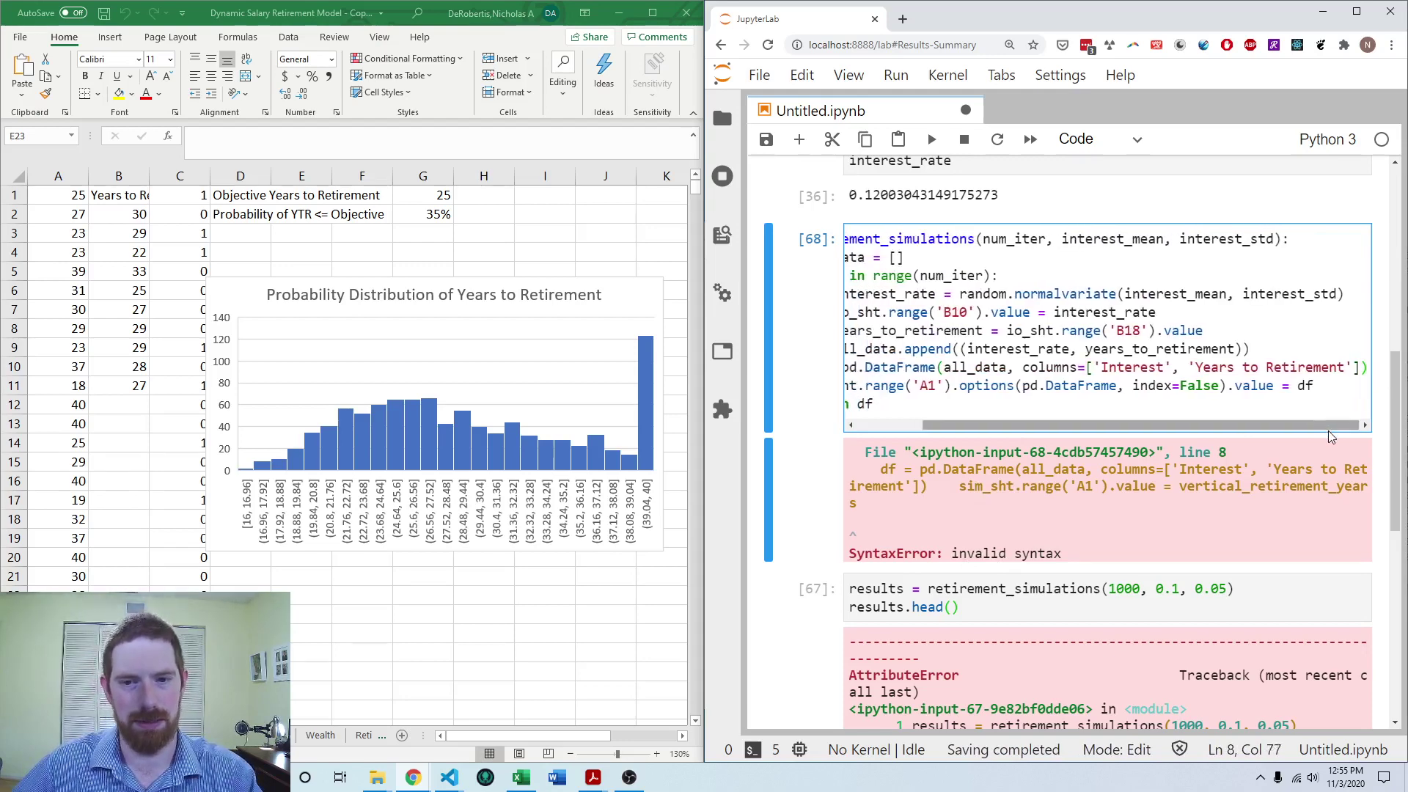
key("shift+Return")
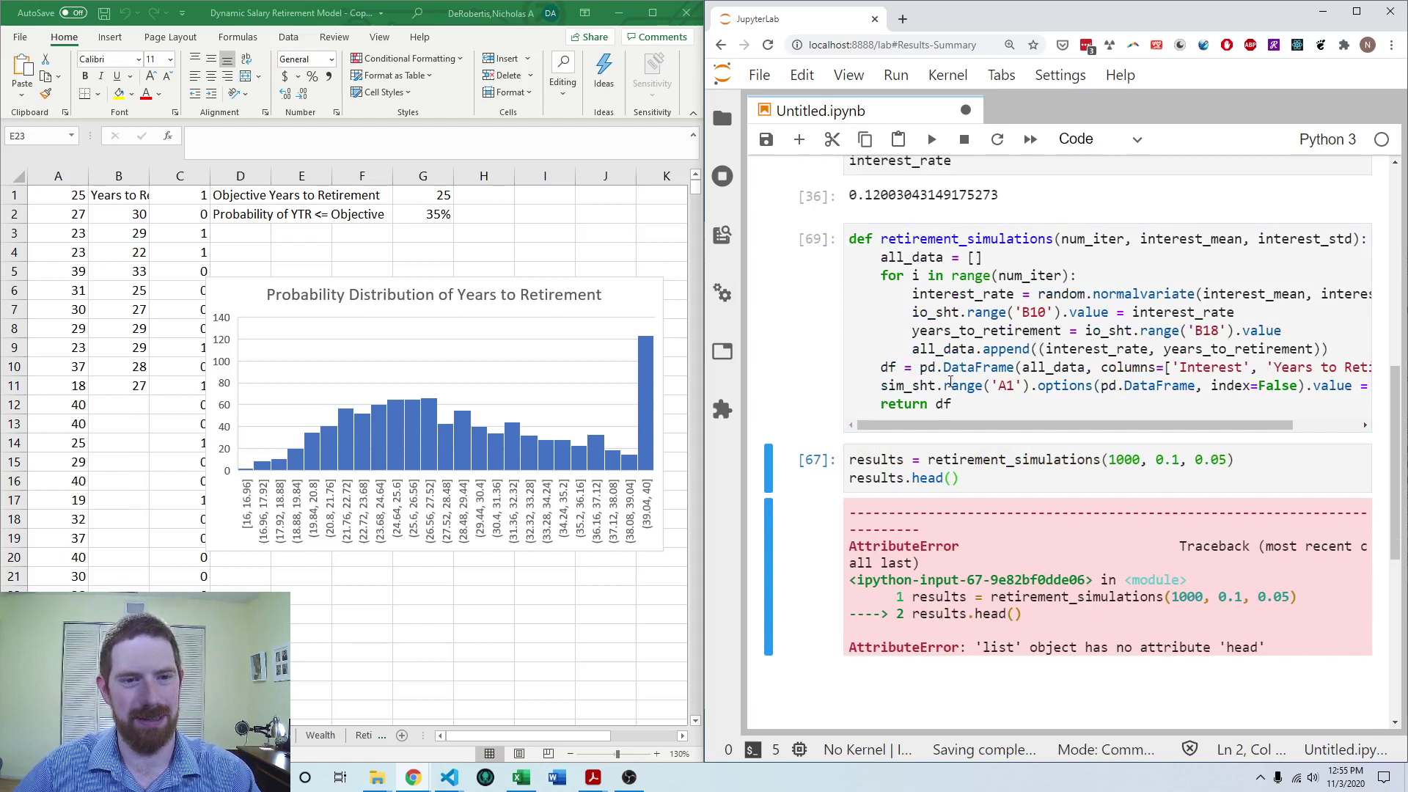
Rerun results = retirement_simulations(1000, 0.1, 0.05) and check the new Interest values in Excel
left_click(1020, 477)
key("shift+Return")
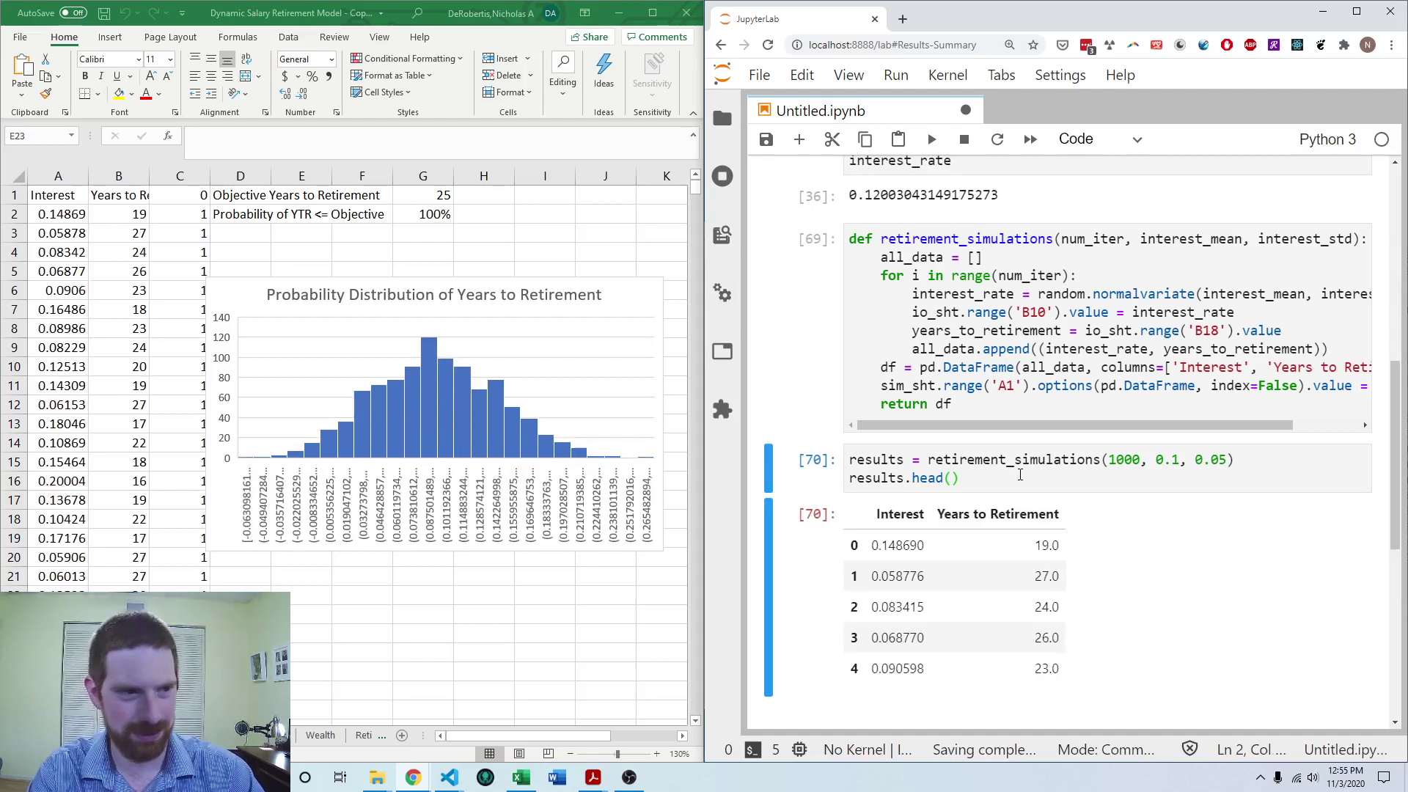
left_click(72, 220)
left_click(73, 196)
left_click(107, 211)
Inspect the refreshed Years to Retirement values and the column C indicator formula
left_click(74, 214)
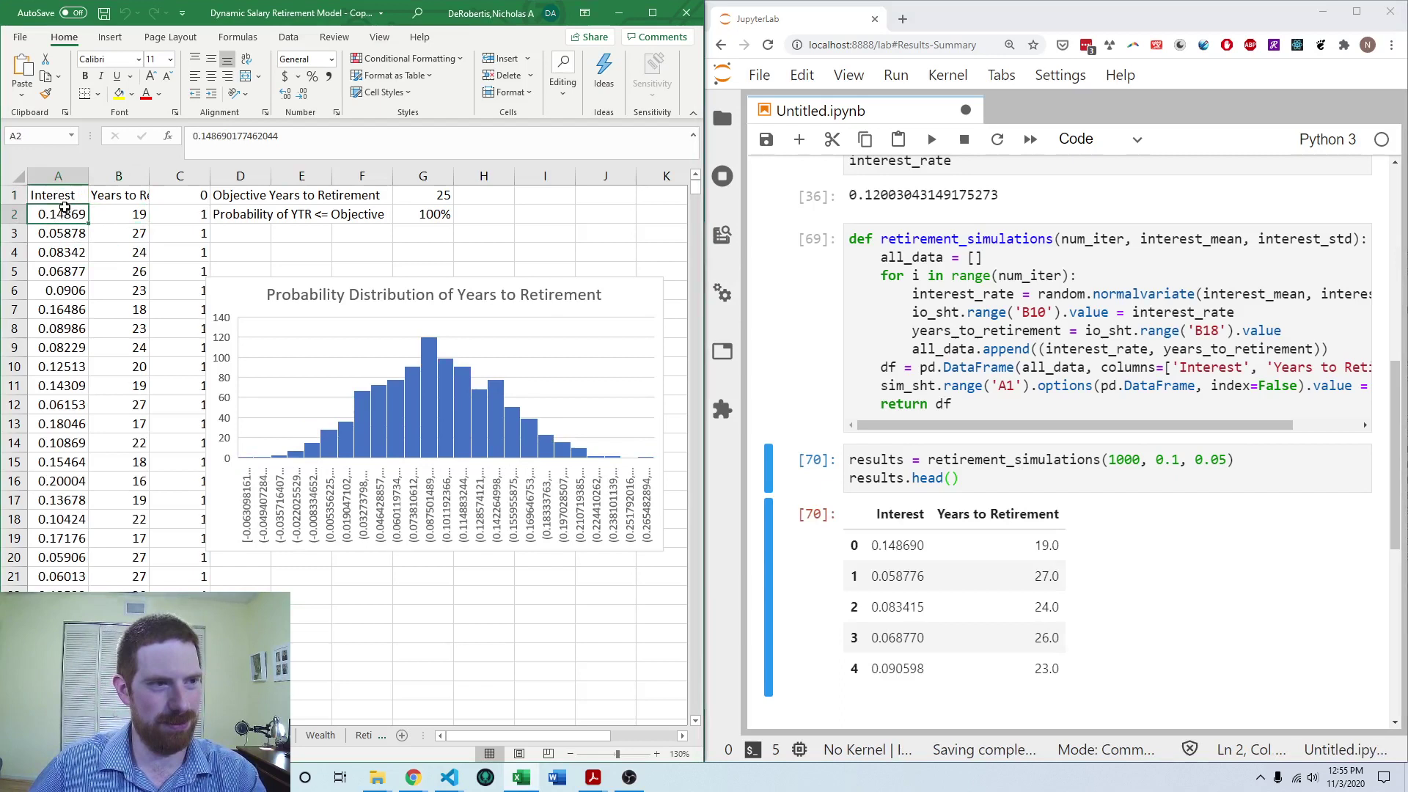
left_click(73, 196)
left_click(101, 230)
left_click(74, 233)
left_click(98, 229)
left_click(183, 213)
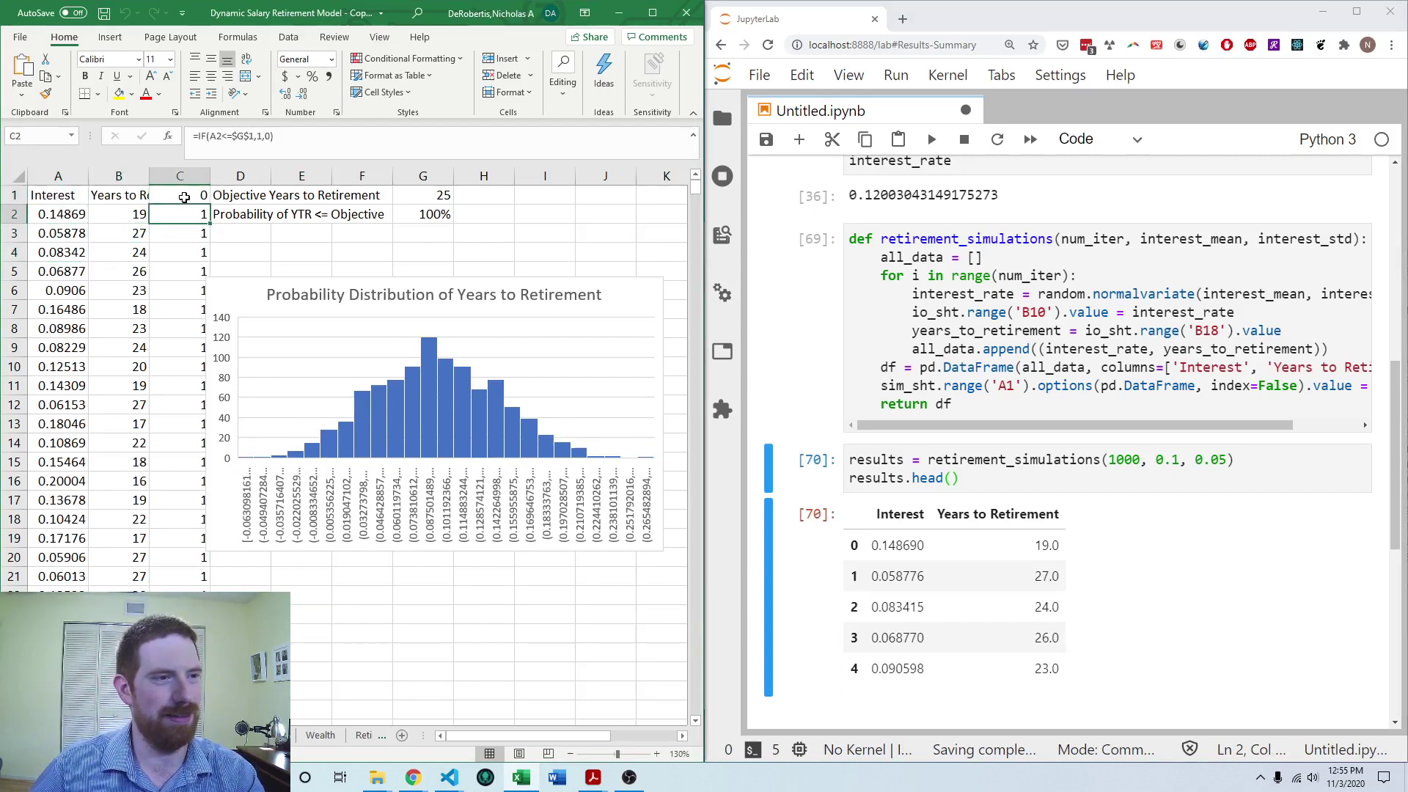
left_click(185, 192)
Clear C1, change C2 to =IF(B2<=$G$1,1,0), and fill it down column C
key("Delete")
left_click(183, 214)
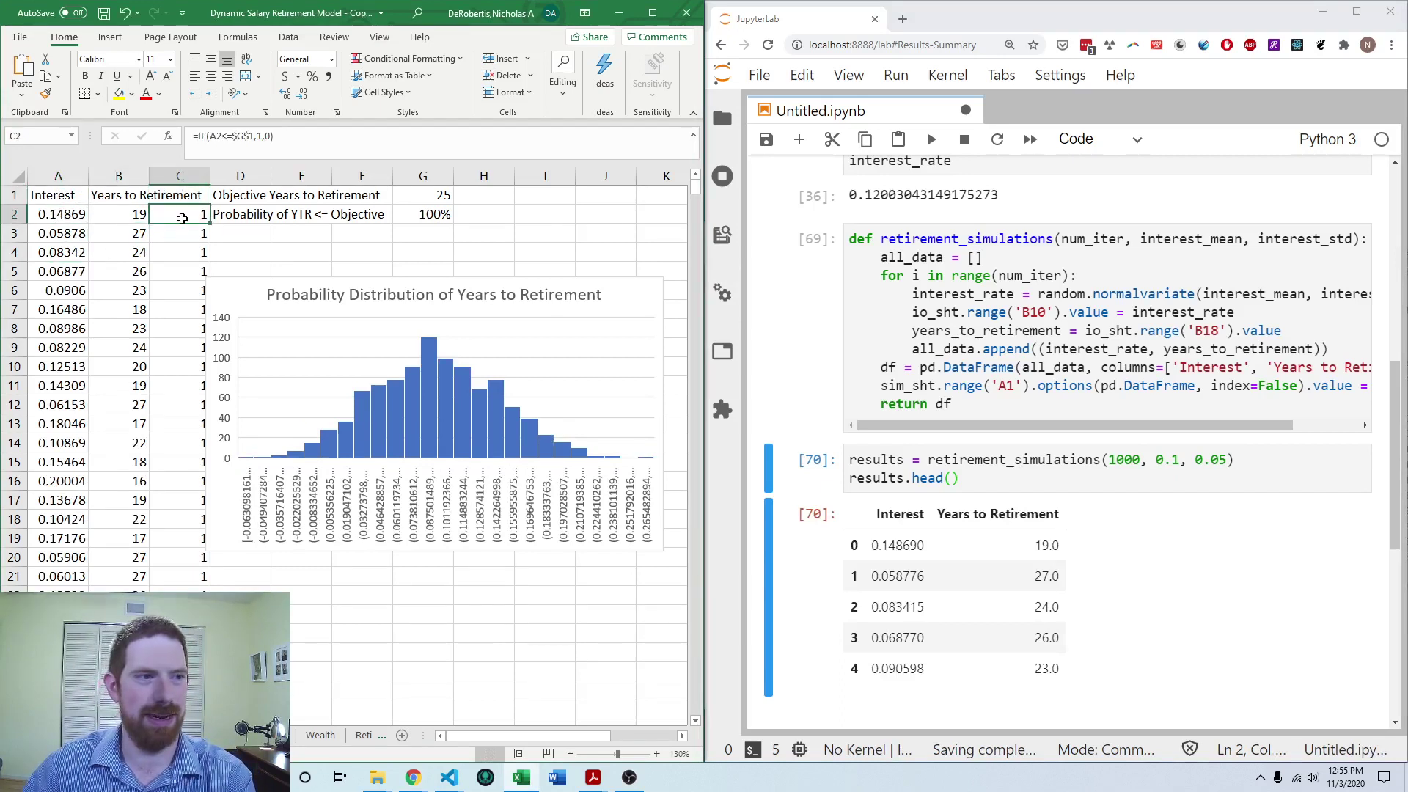
key("F2")
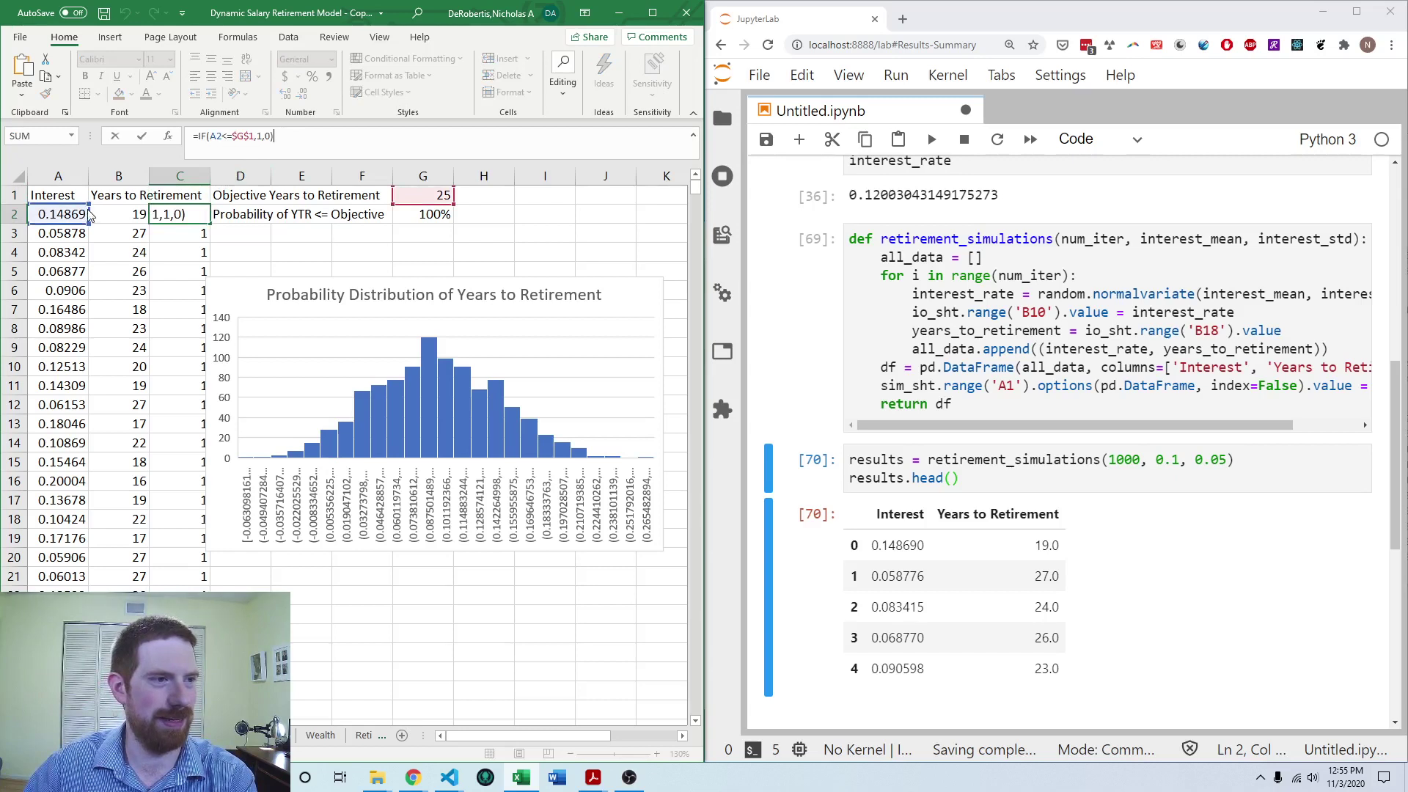
key("Return")
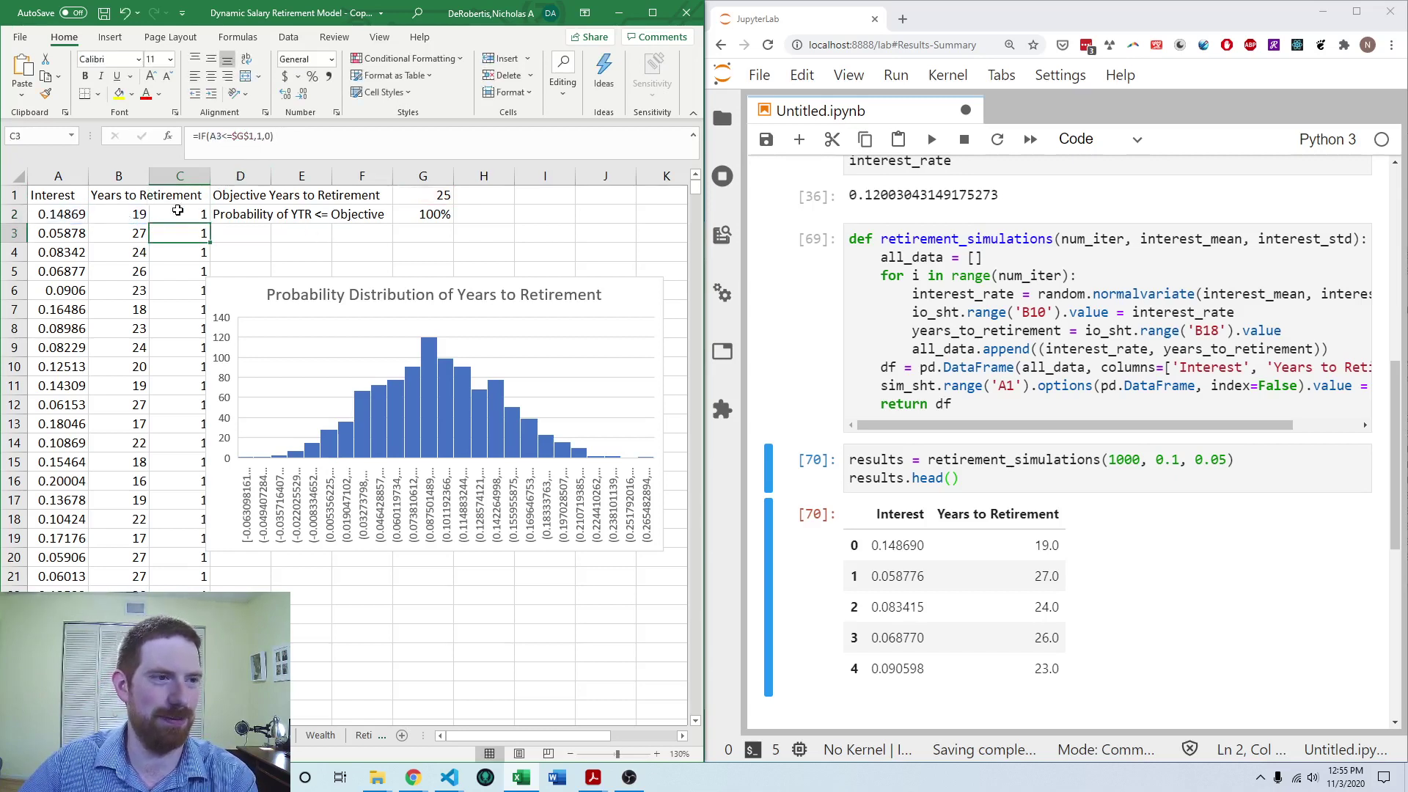
left_click(178, 212)
double_click(212, 224)
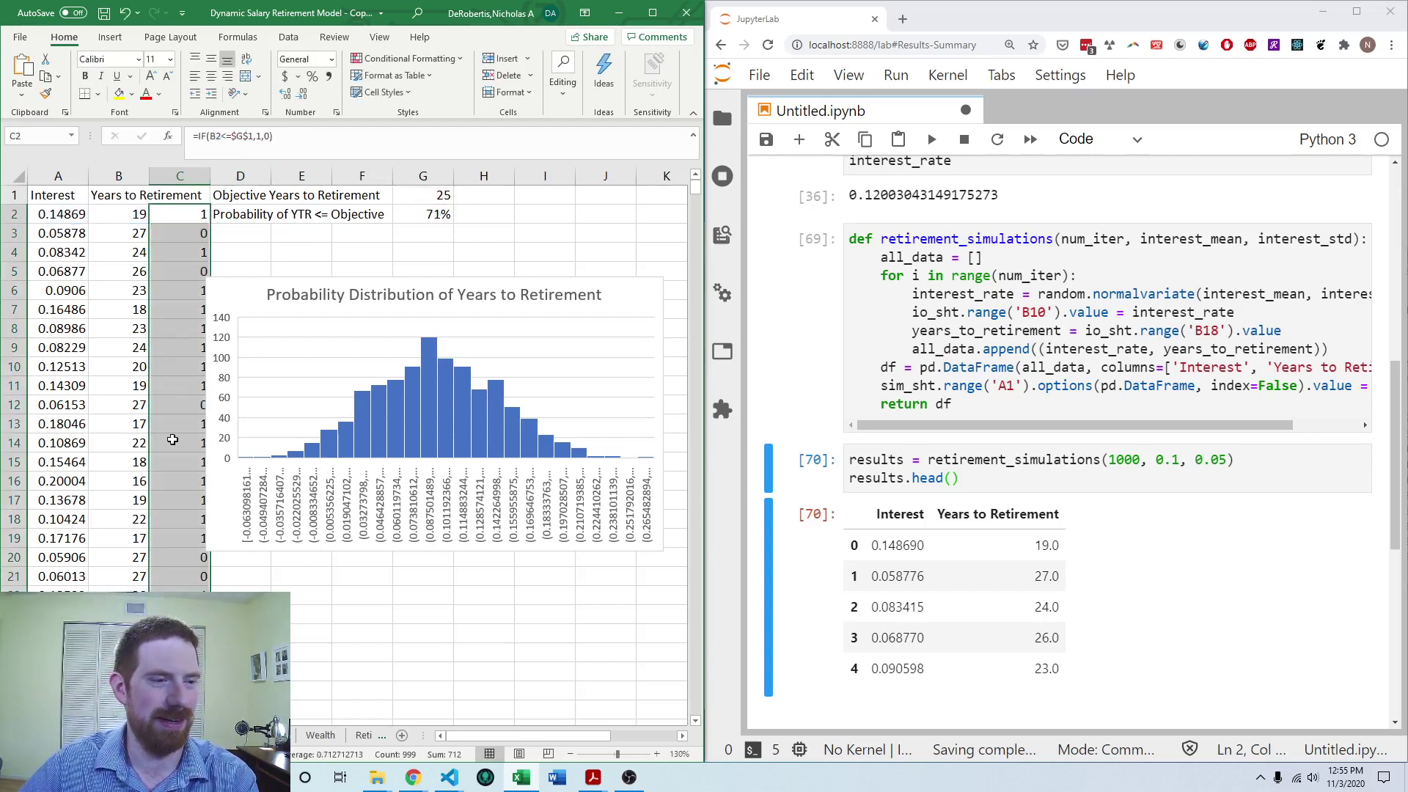
Verify the filled indicators, the 71% probability in G2, and where column C ends
left_click(173, 440)
left_click(431, 215)
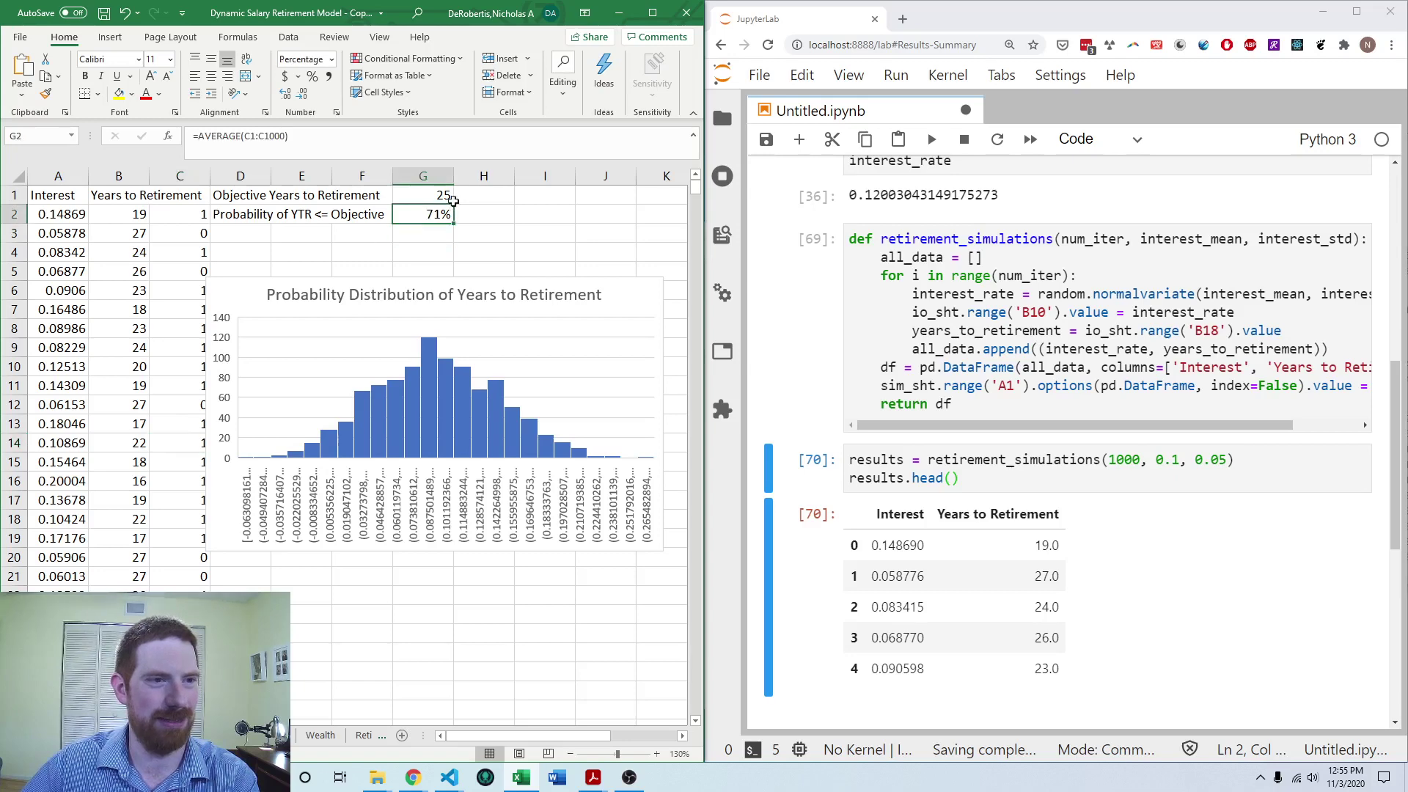
left_click(177, 303)
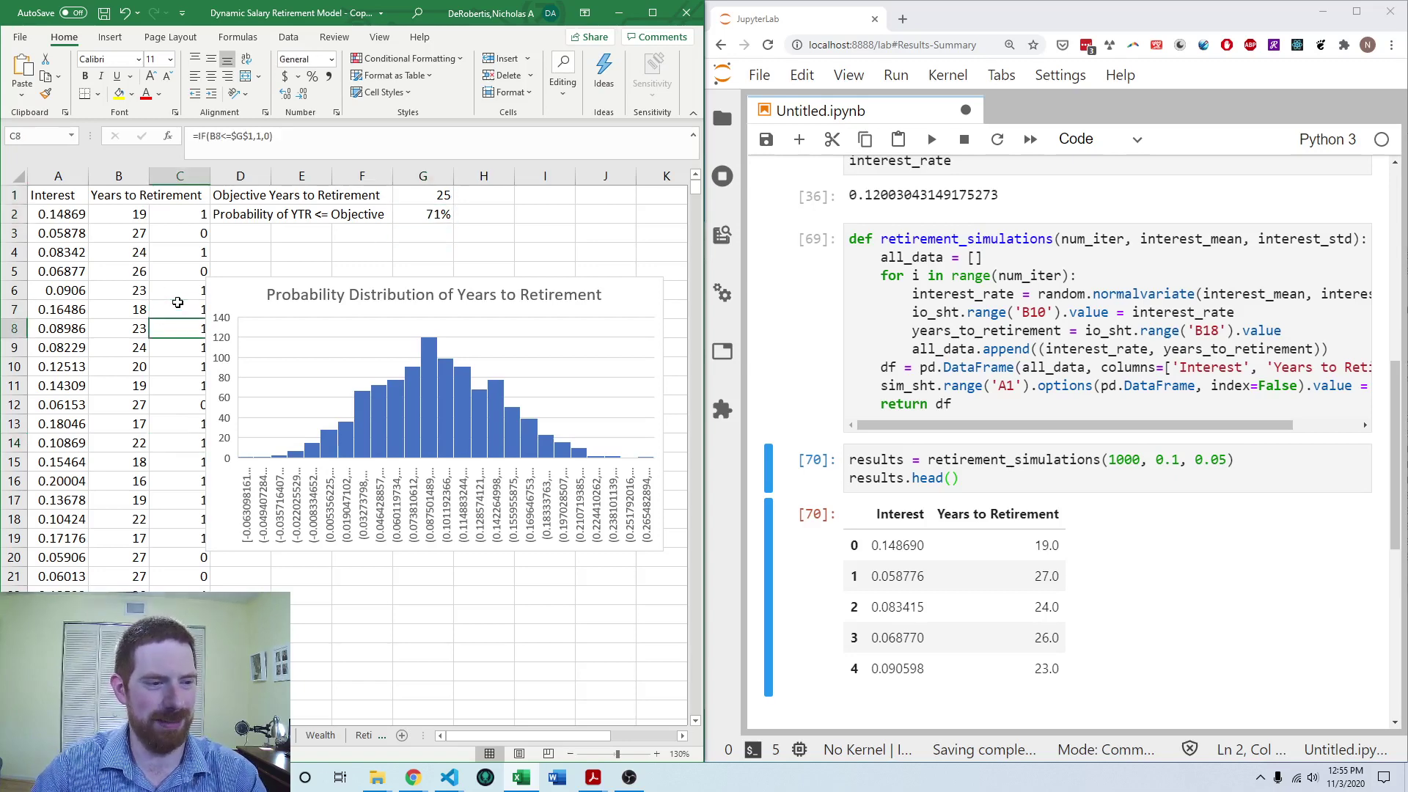
key("ctrl+Down")
key("Down")
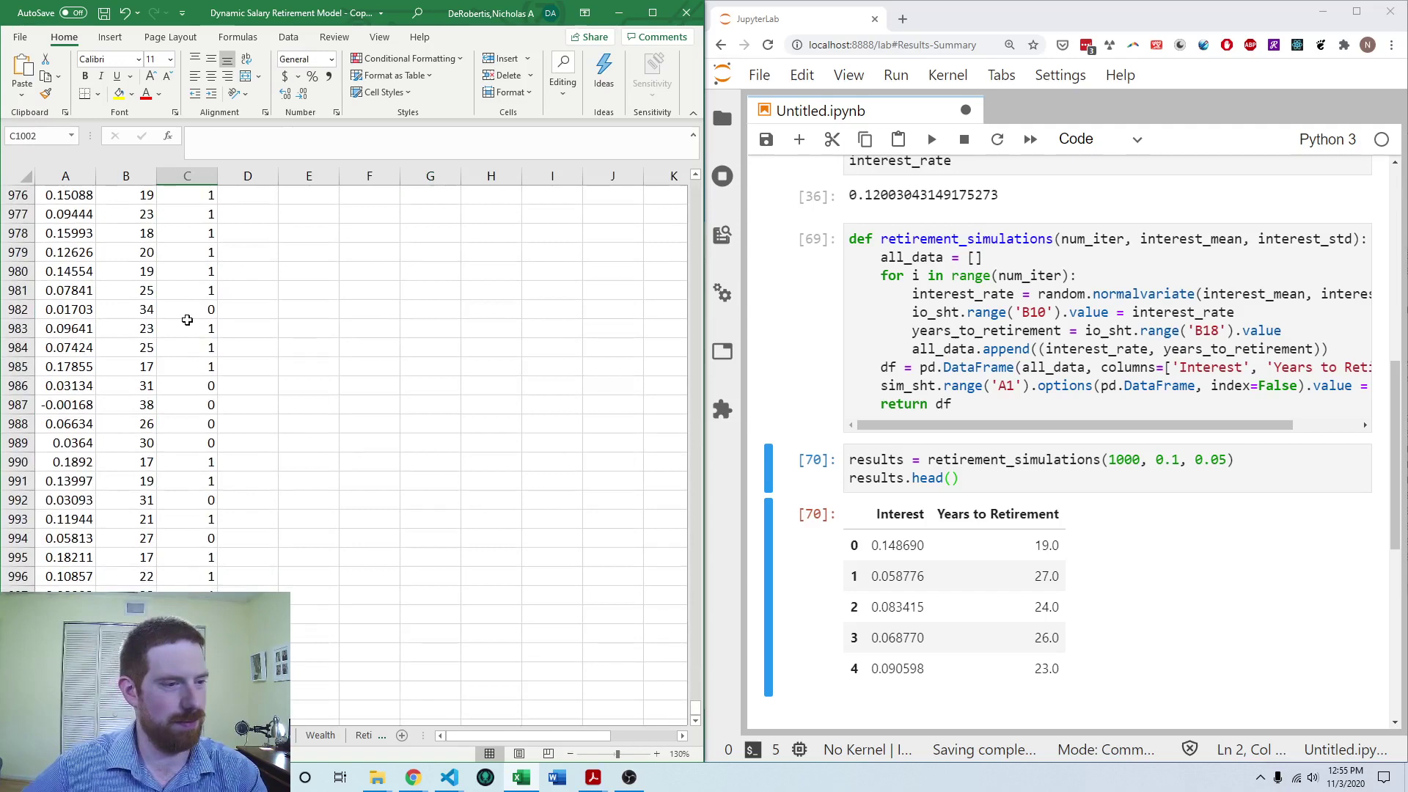
key("Up")
key("Up")
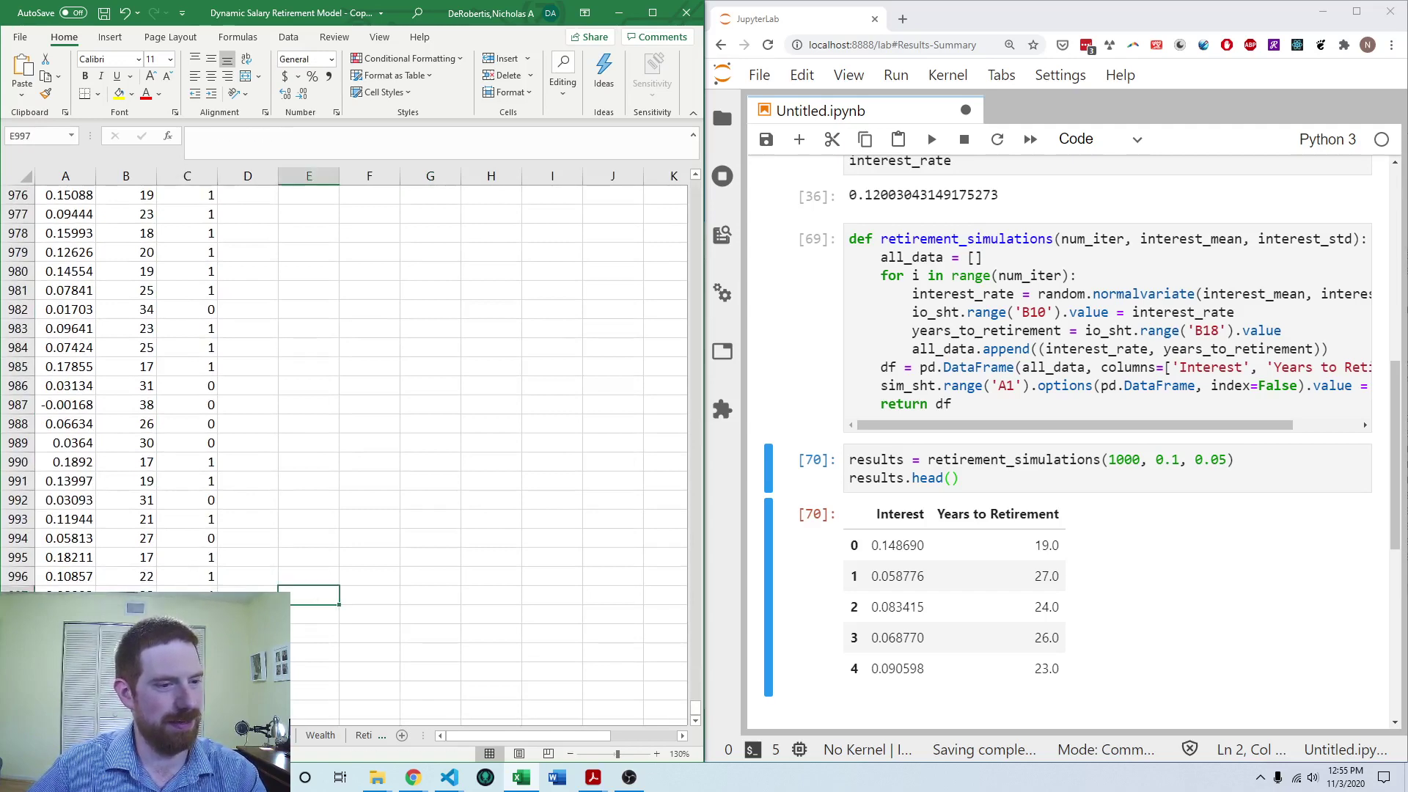
key("ctrl+Up")
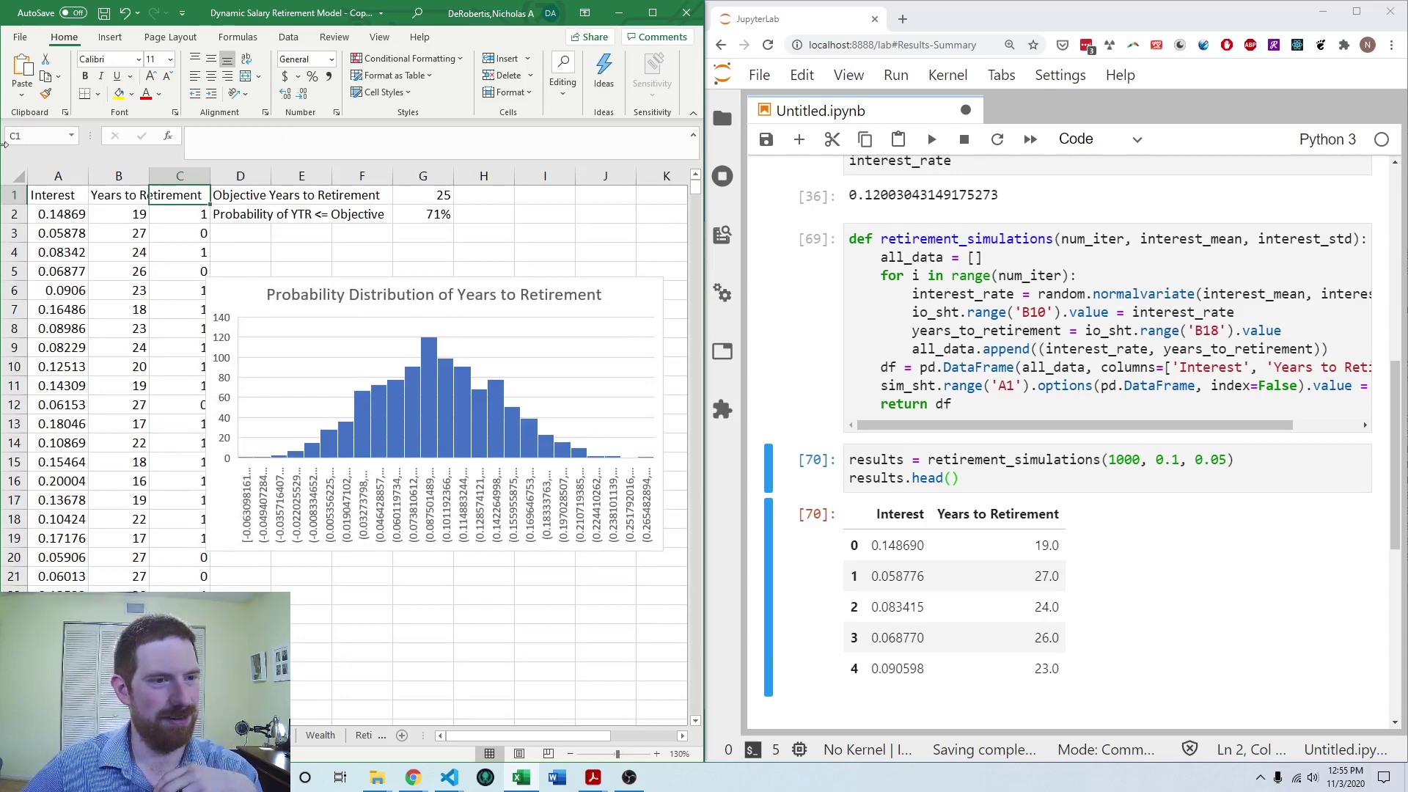
Switch the histogram's data range from Interest to the Years to Retirement column
left_click(596, 305)
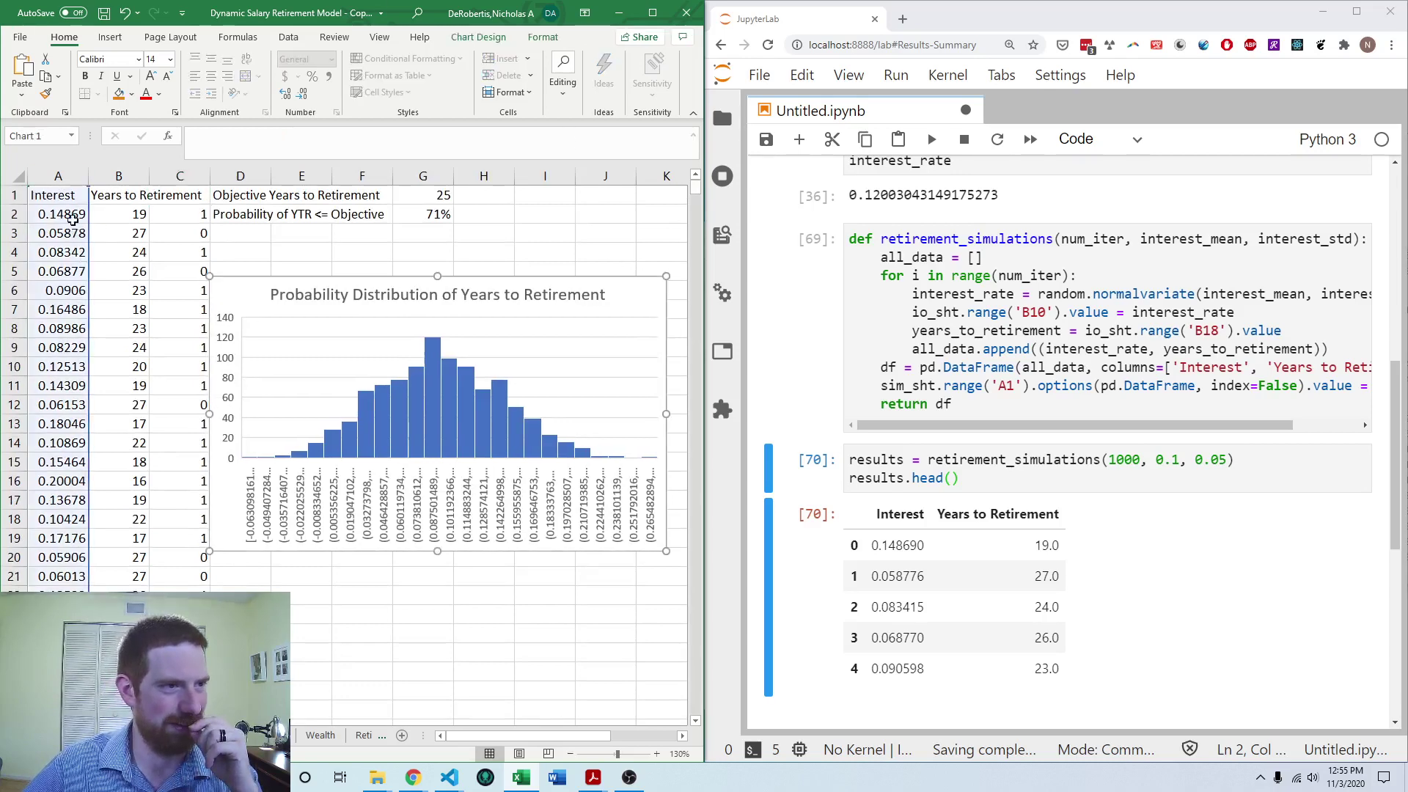
left_click_drag(86, 213, 119, 235)
left_click(323, 251)
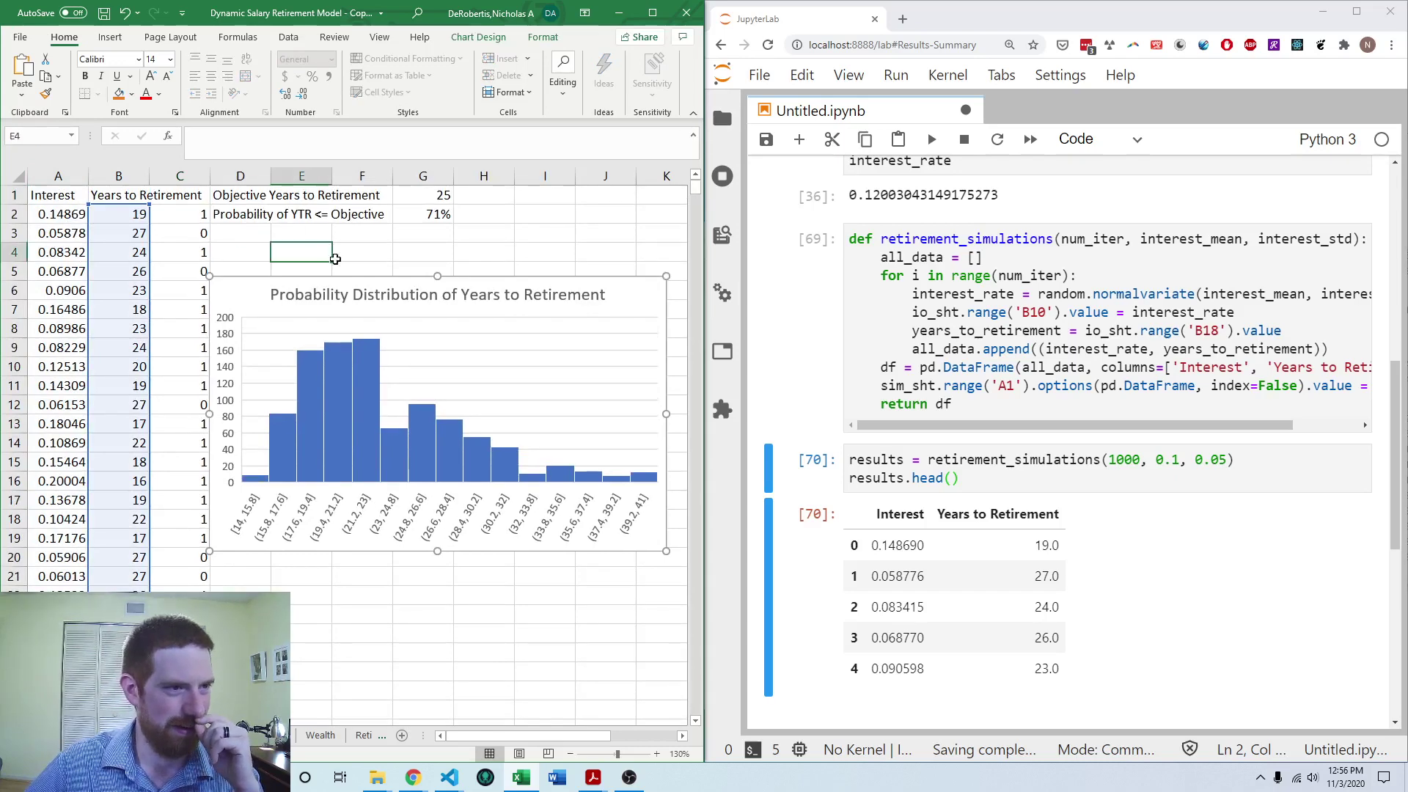
left_click(528, 236)
key("Right")
key("Right")
key("Right")
key("Right")
key("Right")
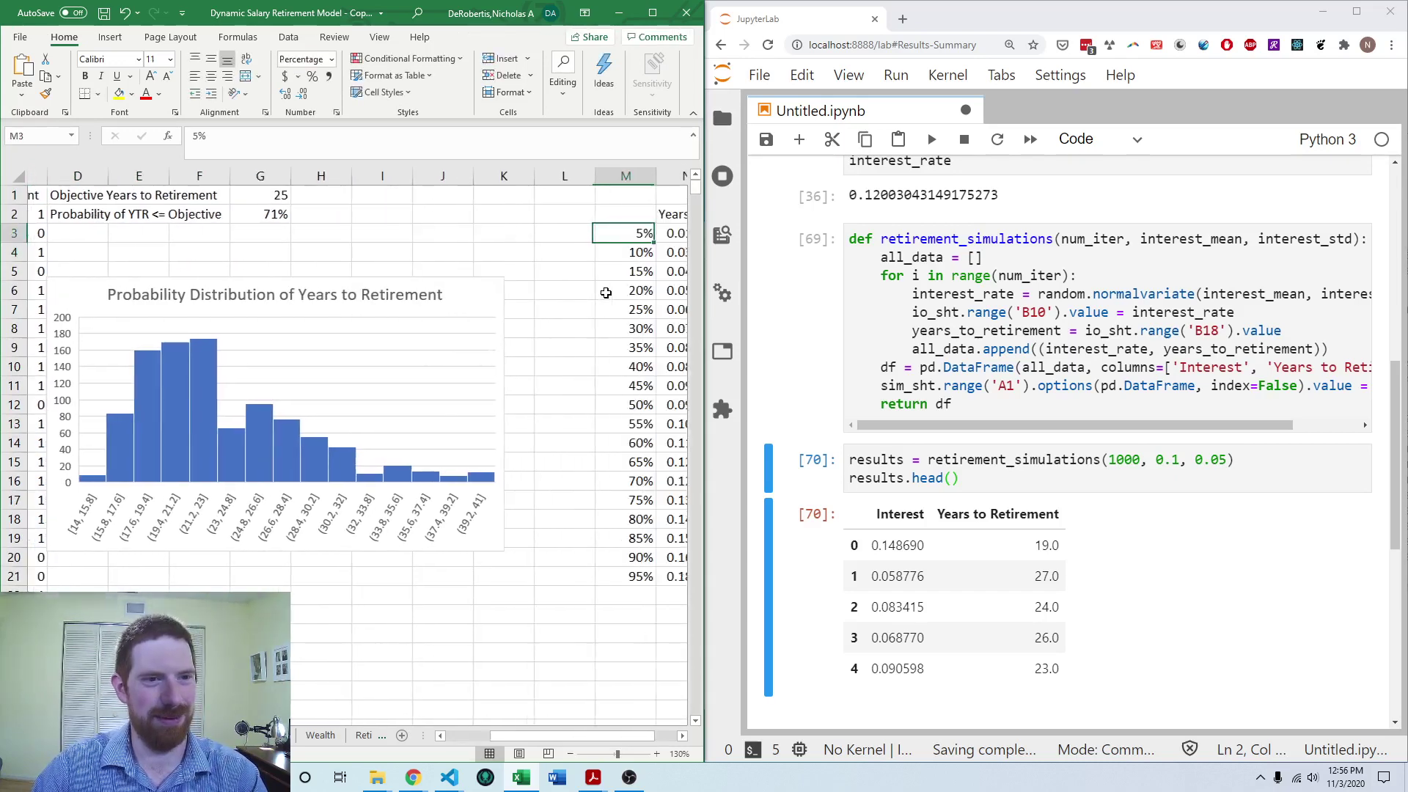
Point N3's PERCENTILE range at Years to Retirement and fill it down to row 21
left_click(305, 149)
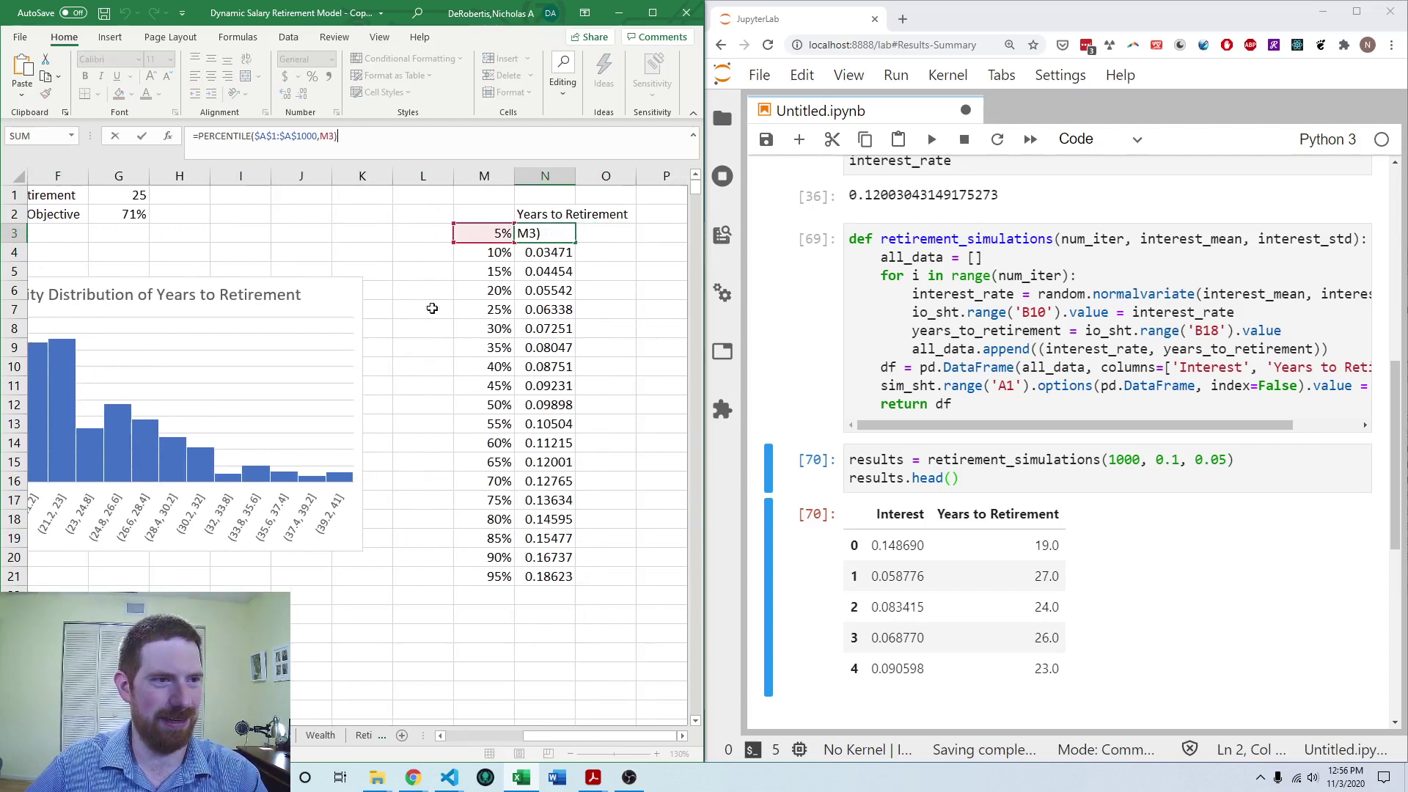
left_click(266, 138)
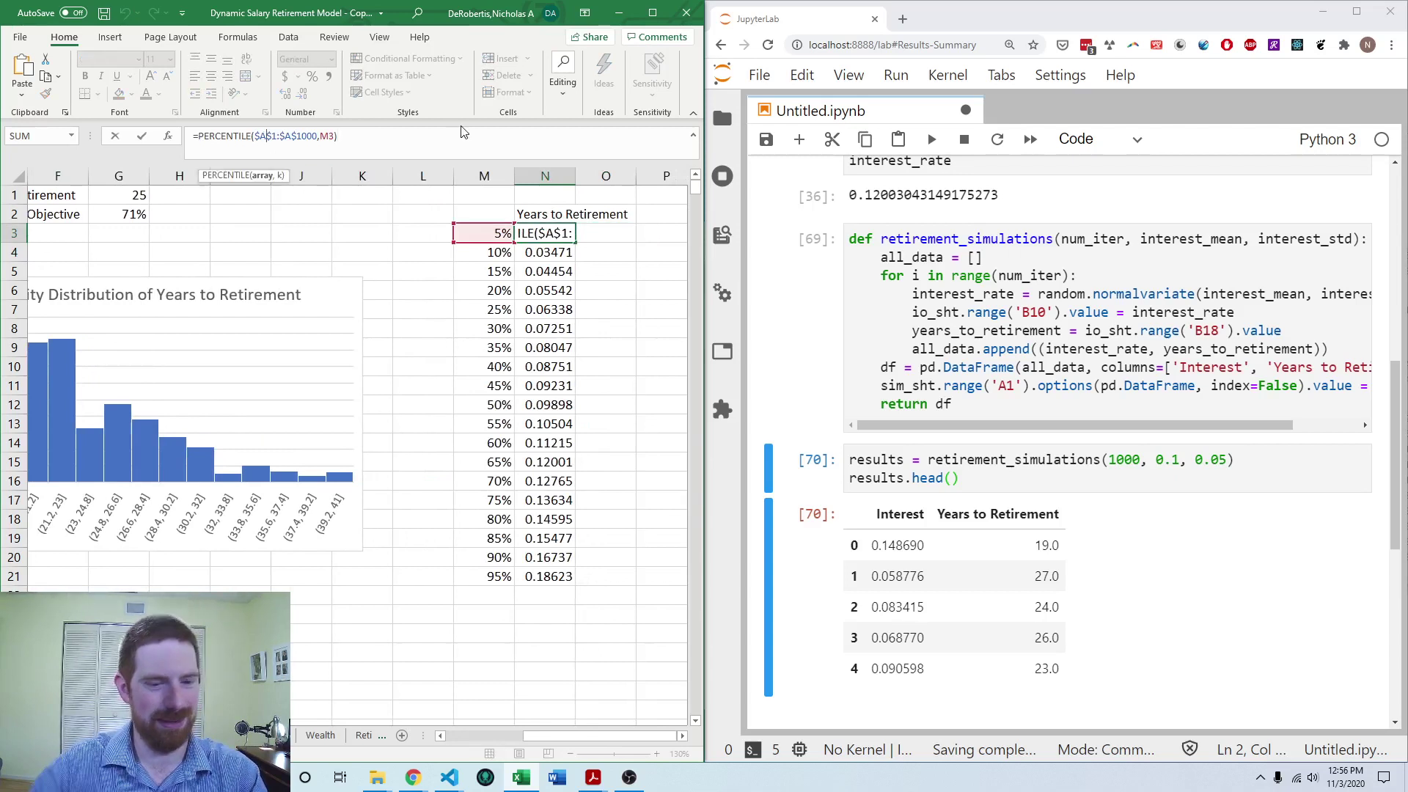
key("BackSpace")
type("B")
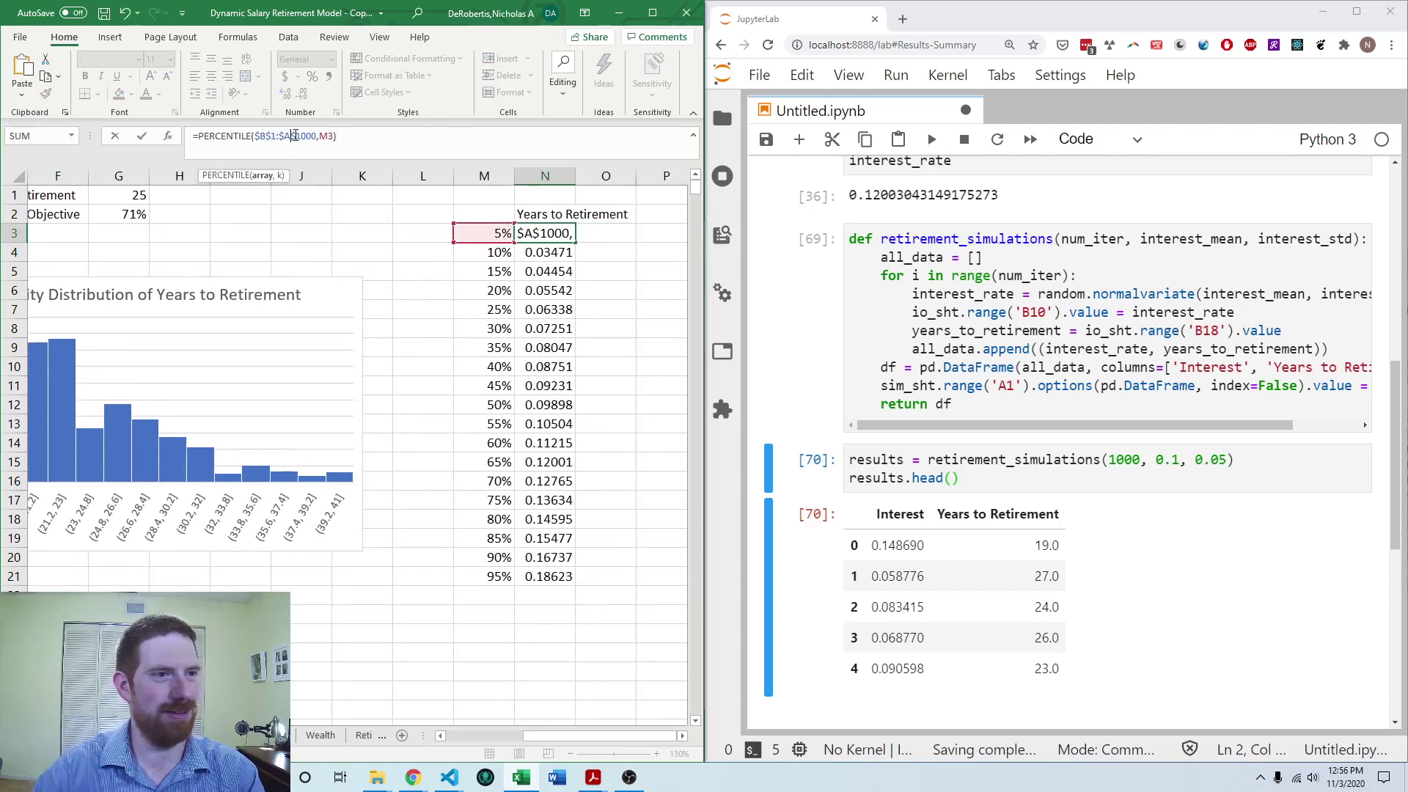
key("BackSpace")
type("A")
key("Return")
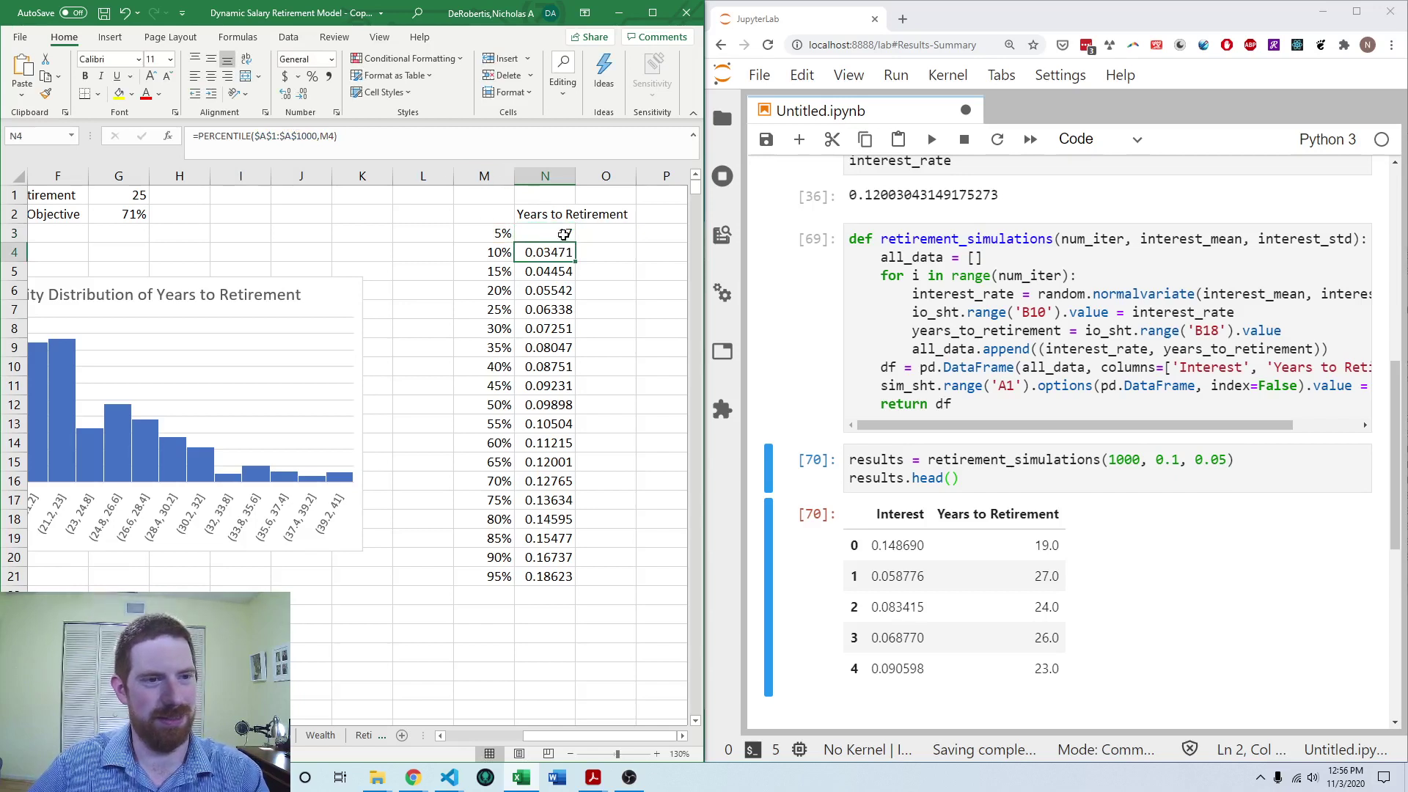
left_click(561, 234)
double_click(577, 242)
left_click(583, 239)
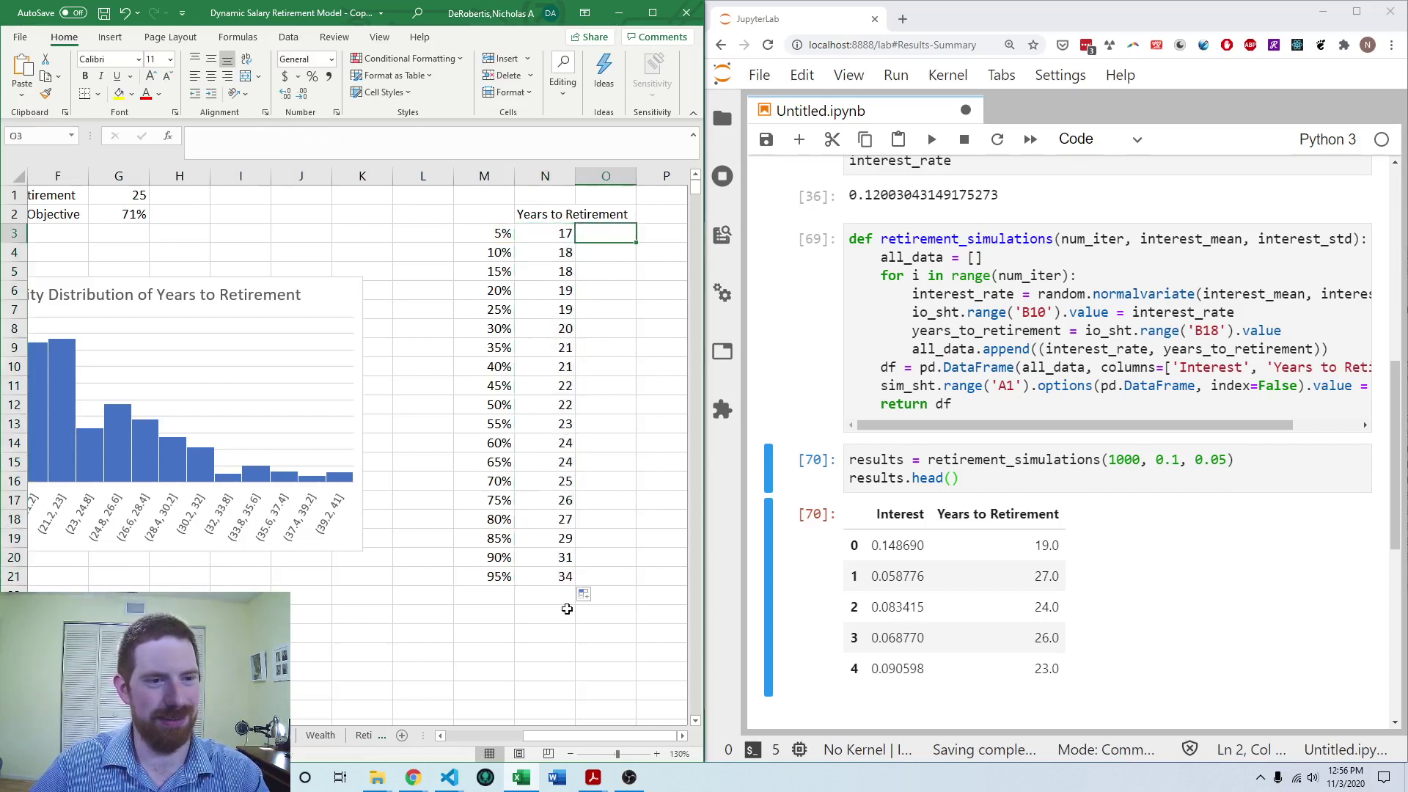
Review the updated percentile table, now spanning 17 to 34 years
left_click(657, 380)
left_click(664, 481)
left_click(400, 630)
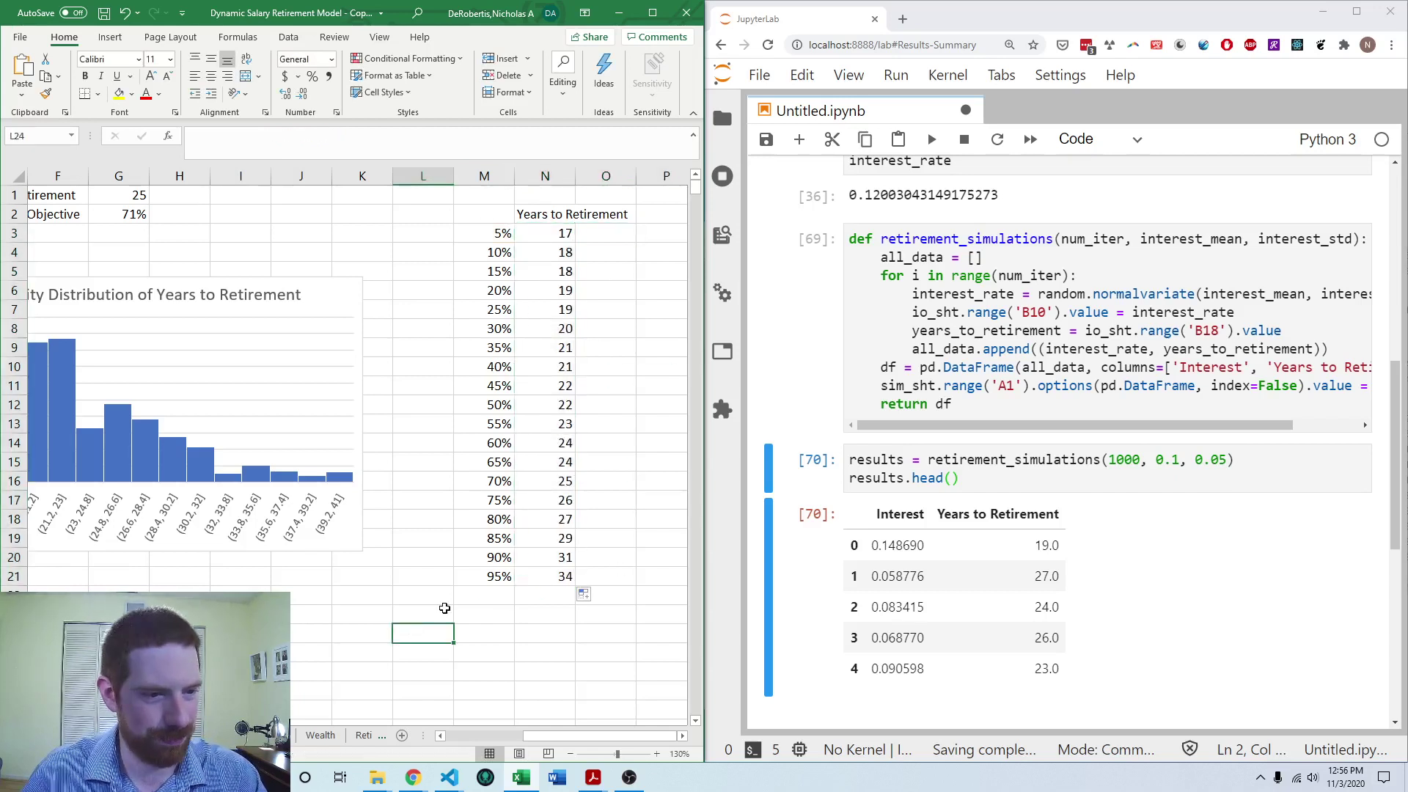
left_click_drag(547, 736, 412, 721)
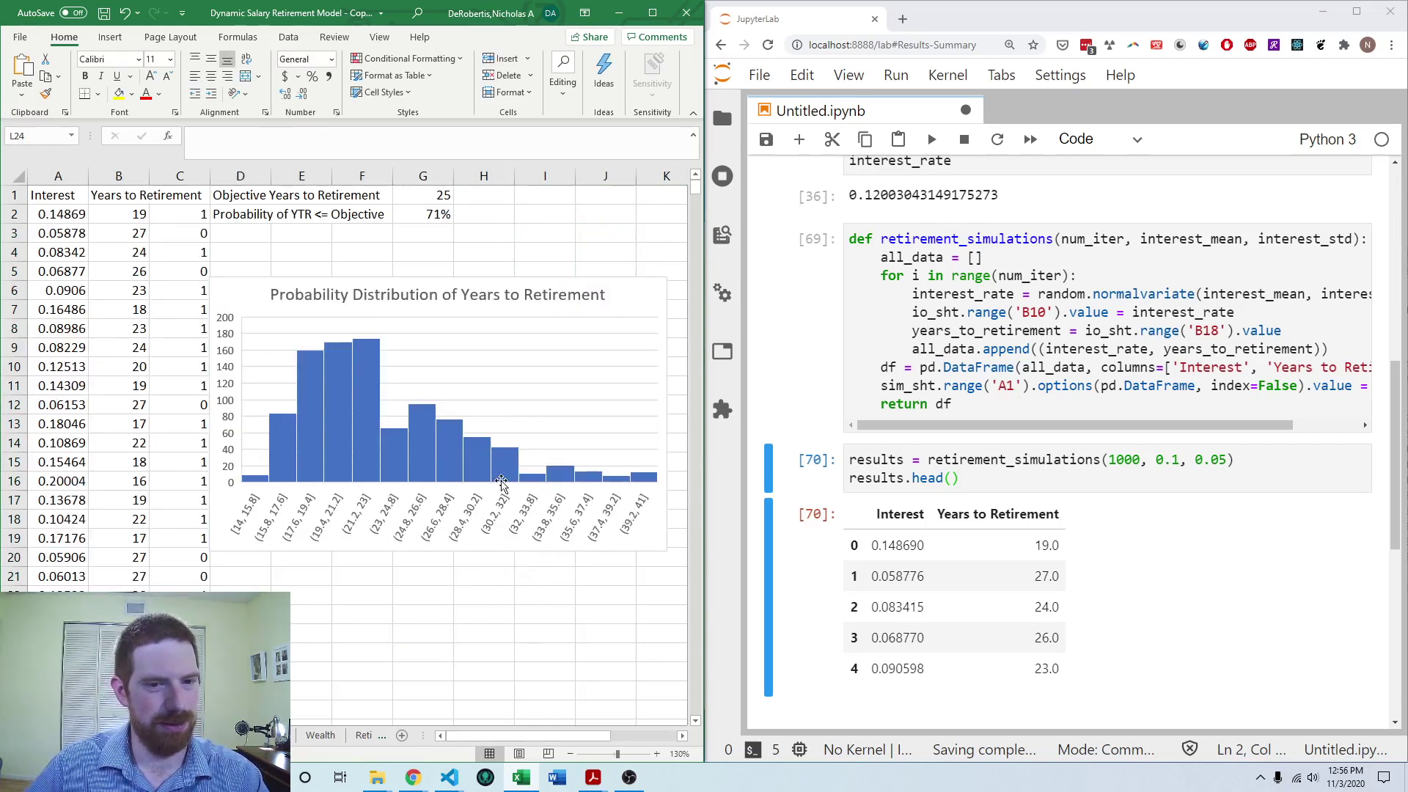
Maximize the workbook and select the Interest and Years to Retirement columns down to row 1001
left_click(652, 12)
left_click(480, 630)
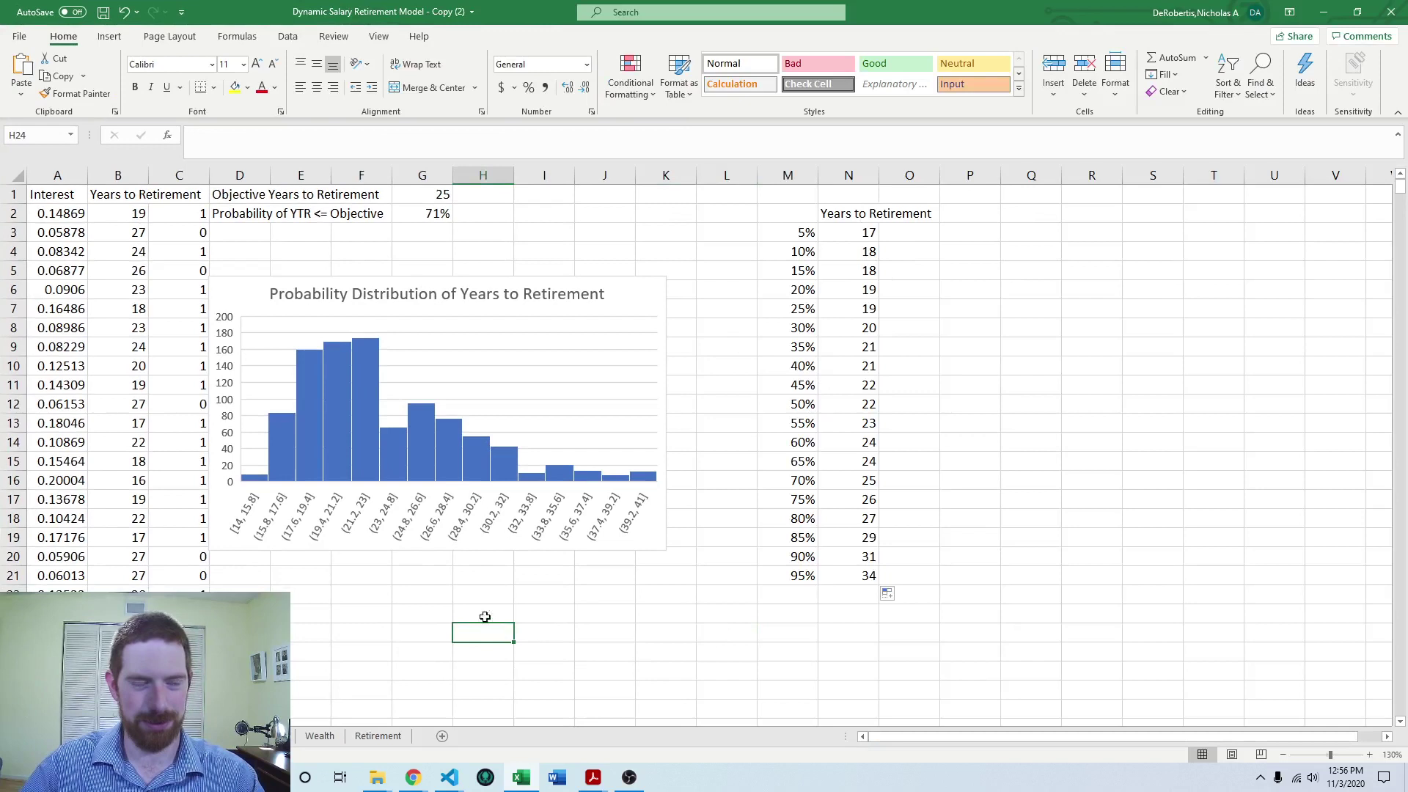
left_click(465, 609)
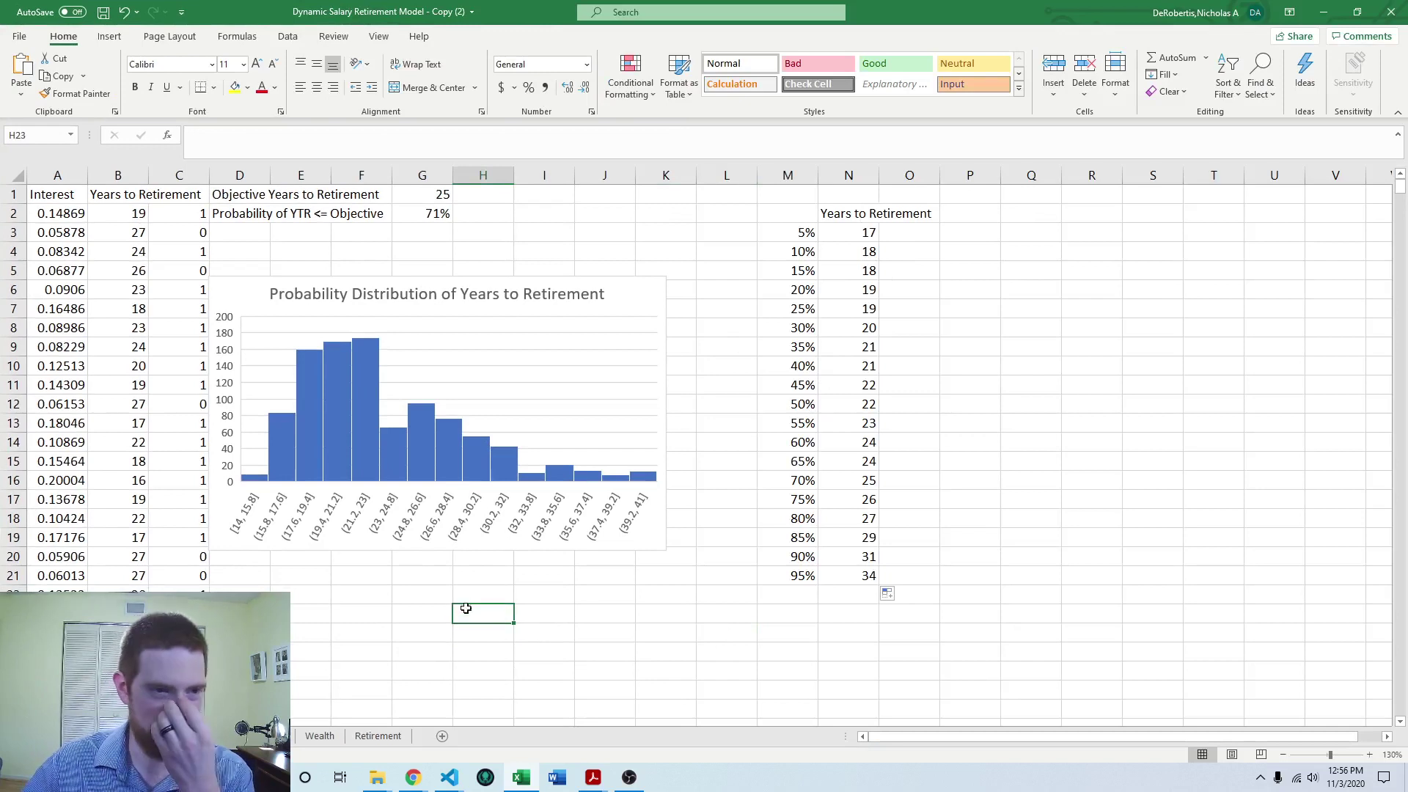
left_click(309, 596)
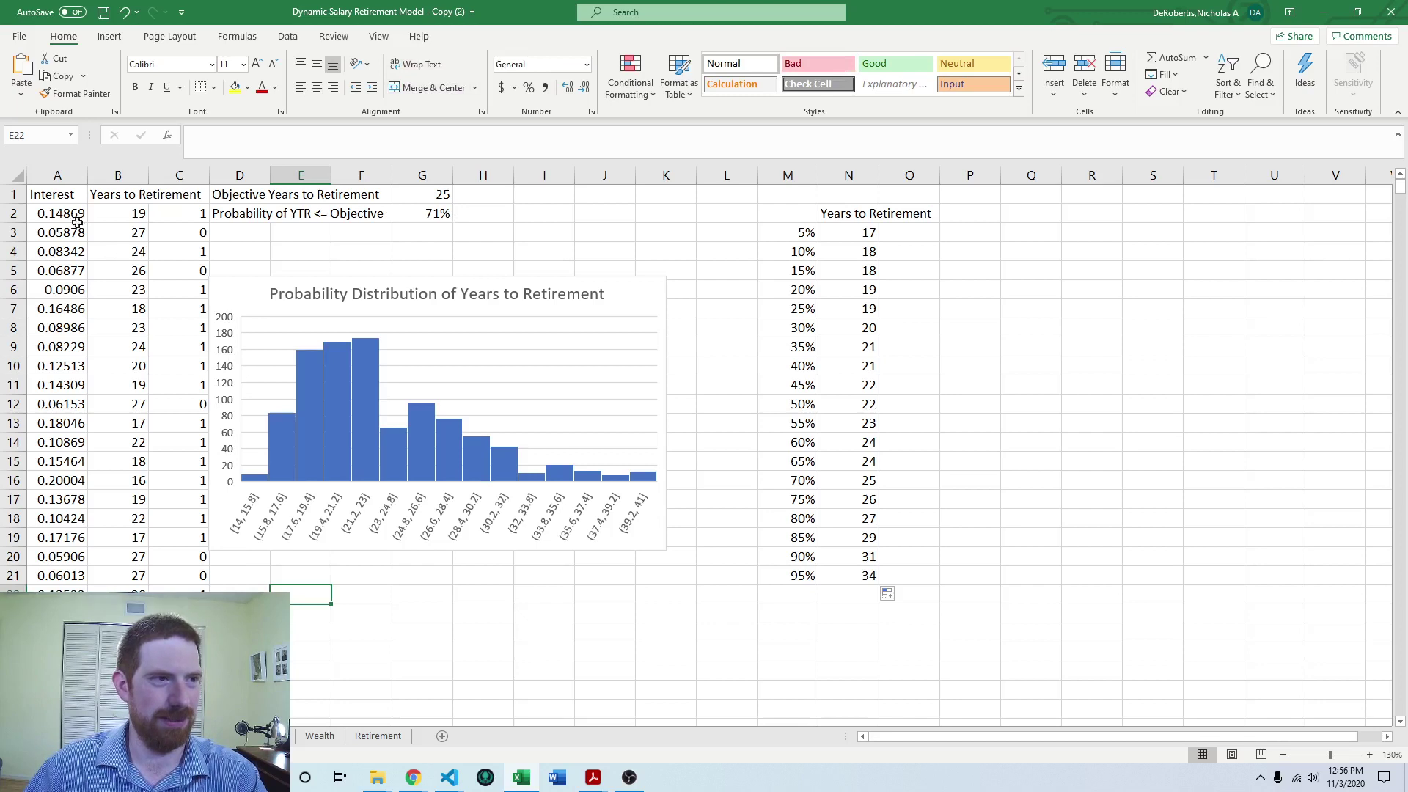
left_click(56, 195)
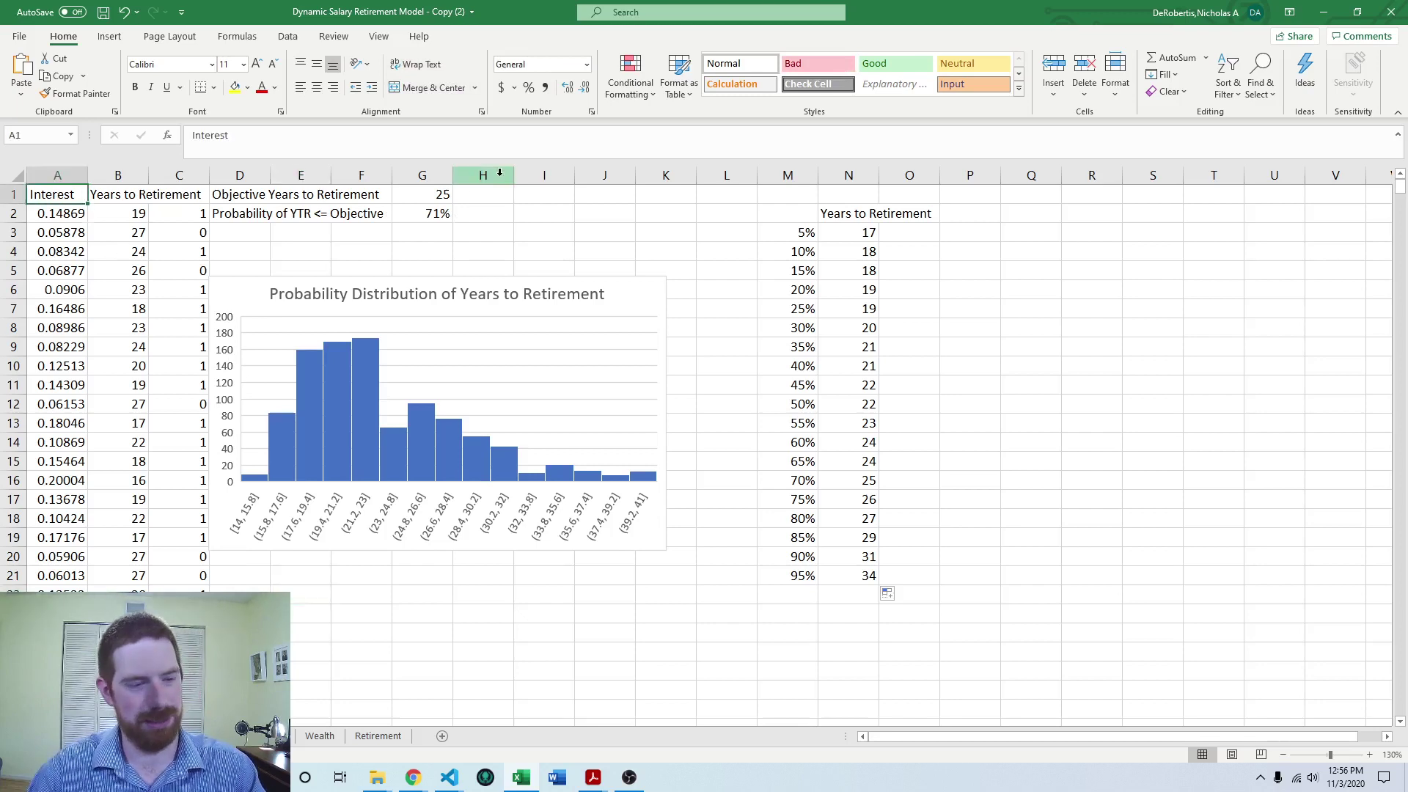
key("shift+Right")
key("ctrl+shift+Down")
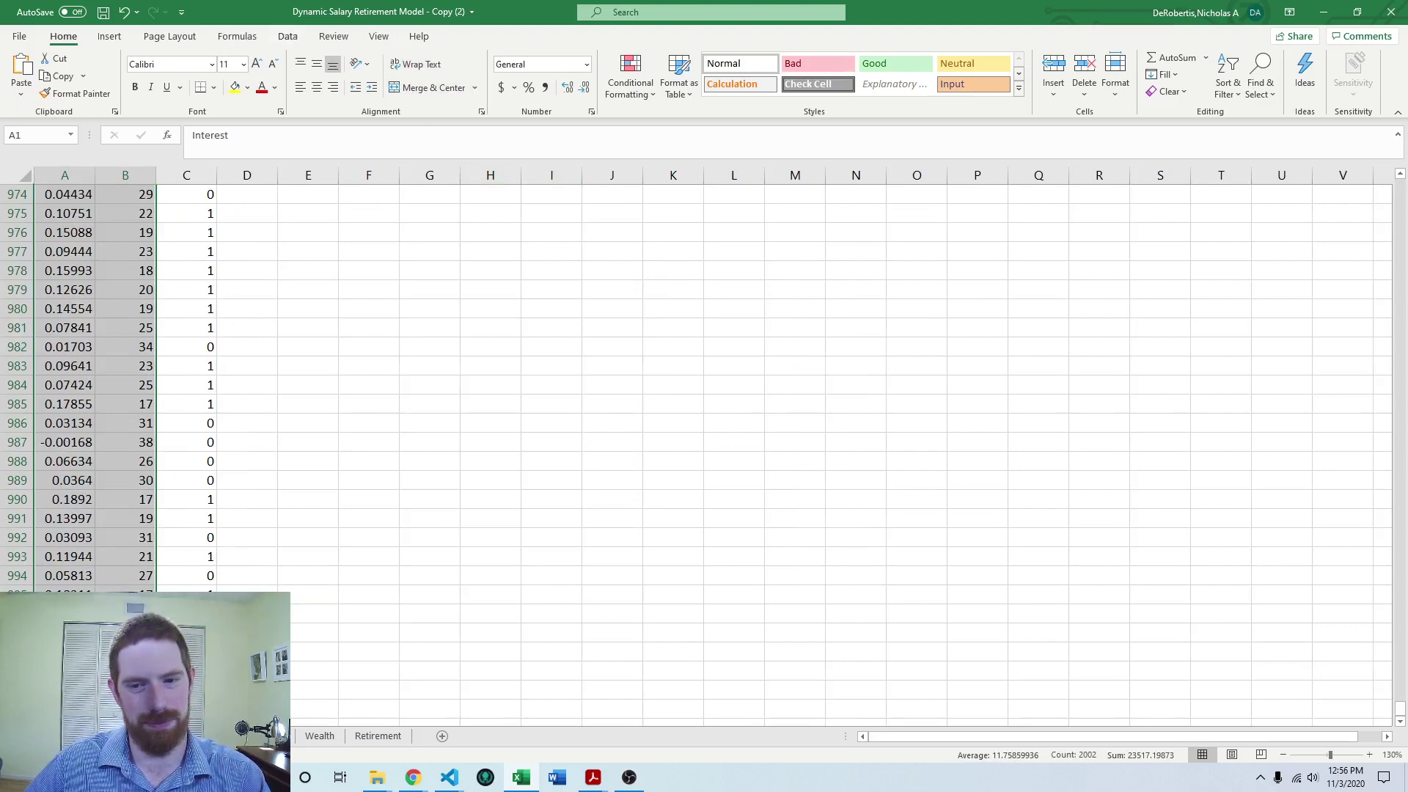
left_click_drag(1400, 709, 1402, 185)
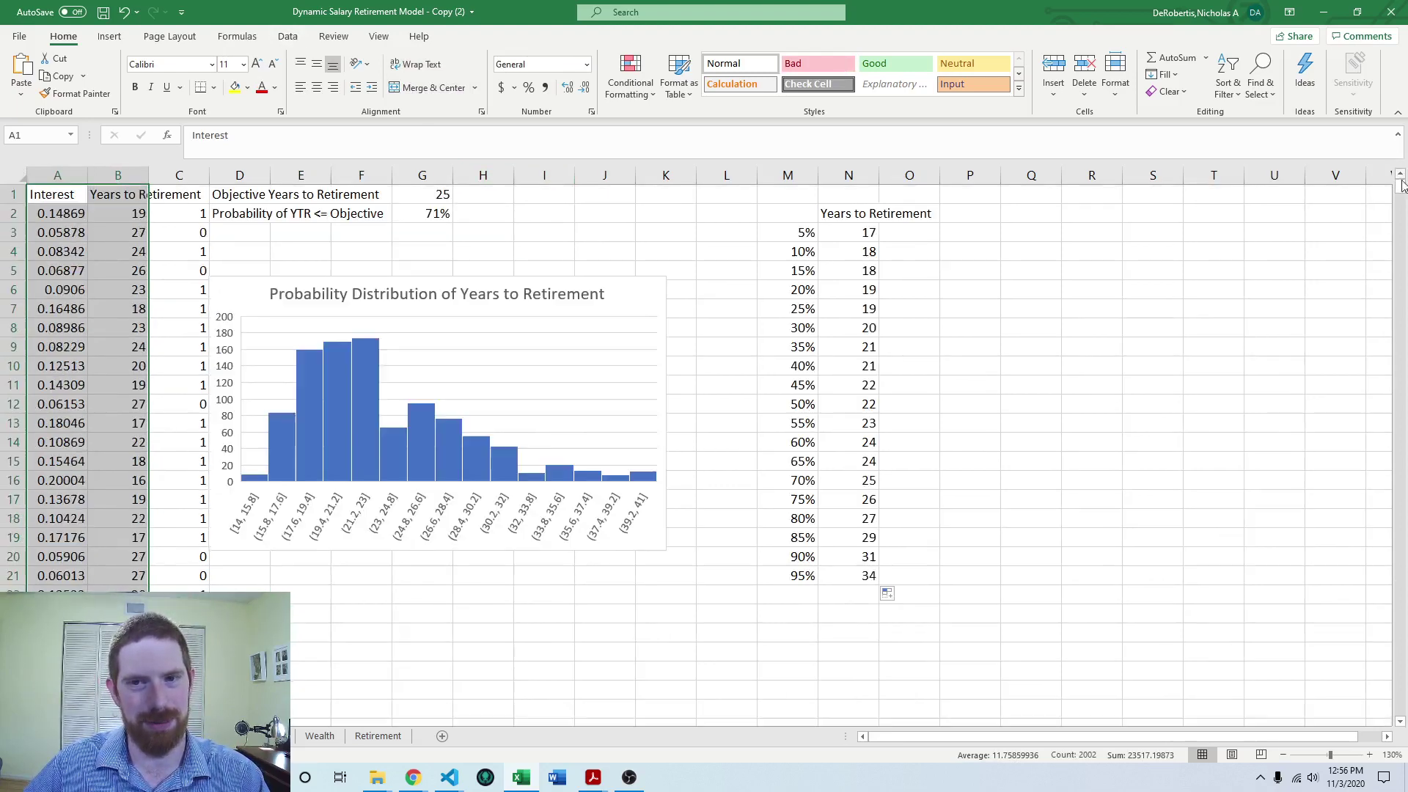
Insert the recommended scatter chart and size it beside the percentile table
left_click(108, 37)
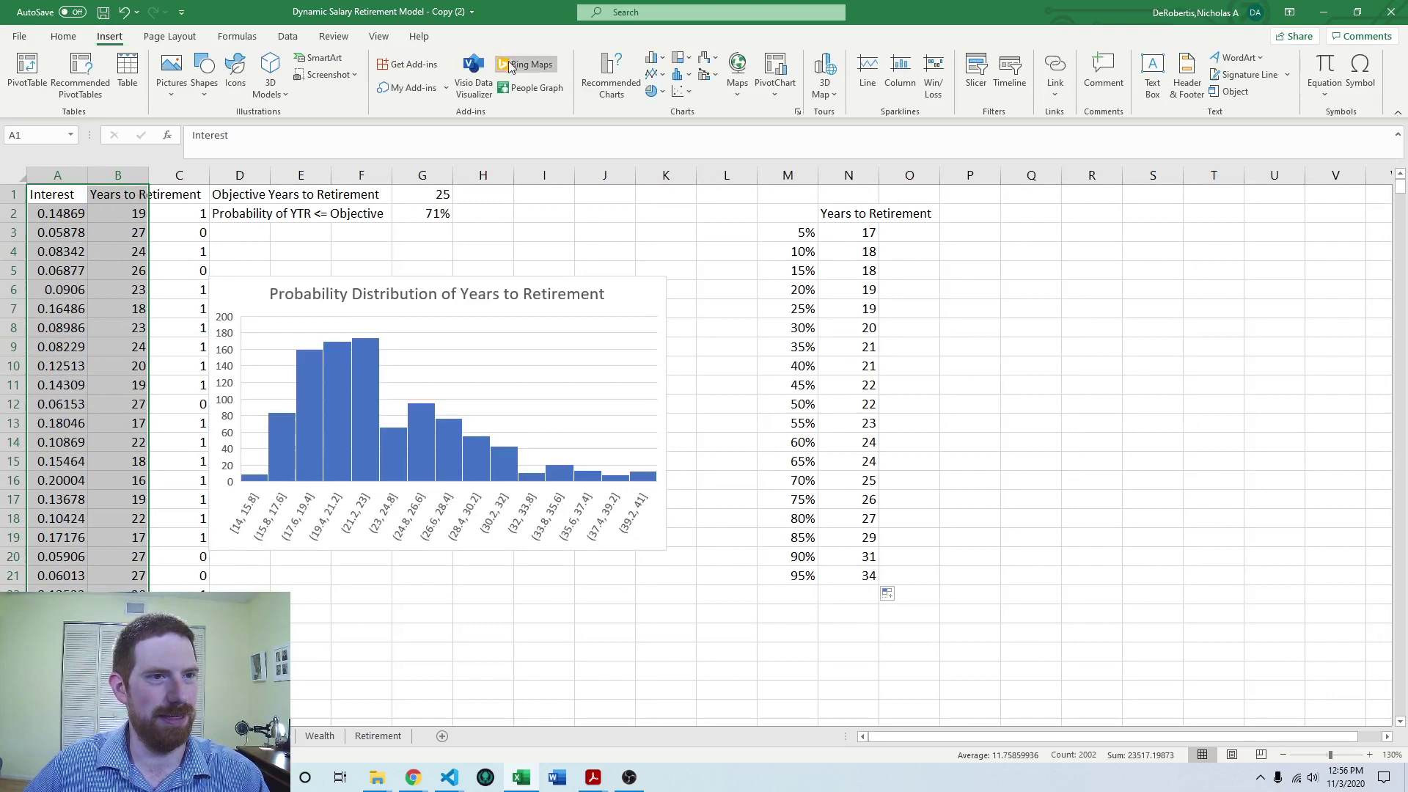
left_click(629, 70)
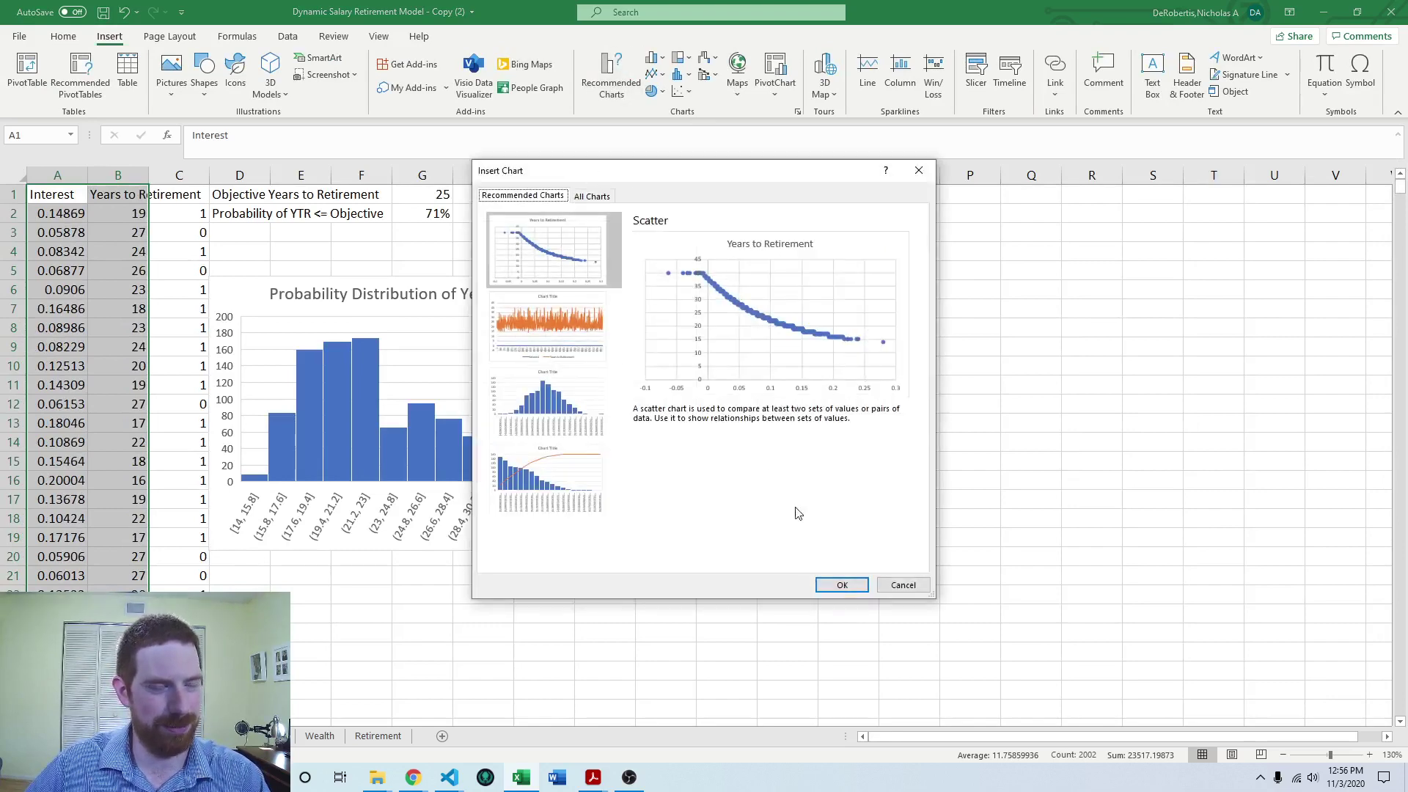
left_click(845, 584)
left_click_drag(810, 352, 1249, 263)
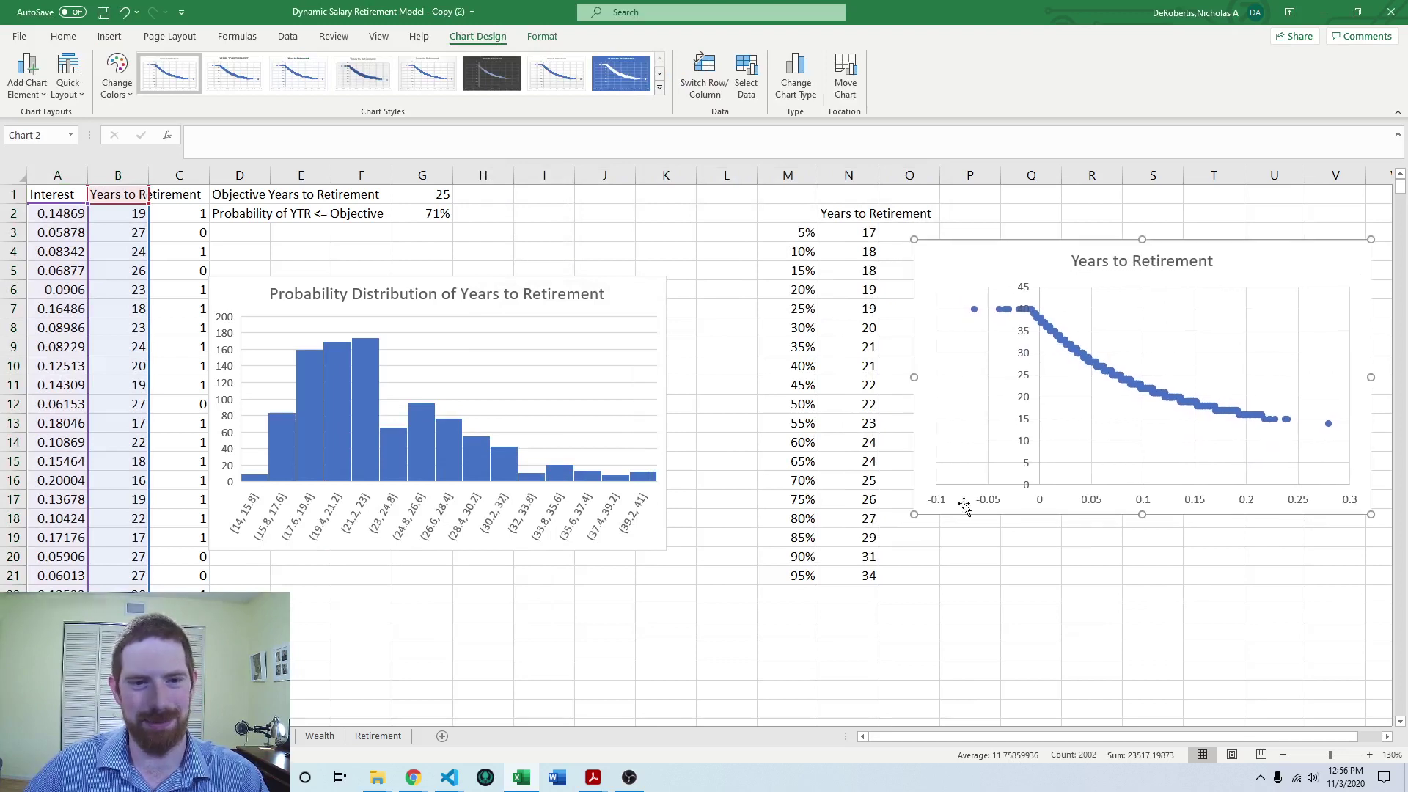
left_click_drag(948, 489, 971, 480)
left_click(964, 576)
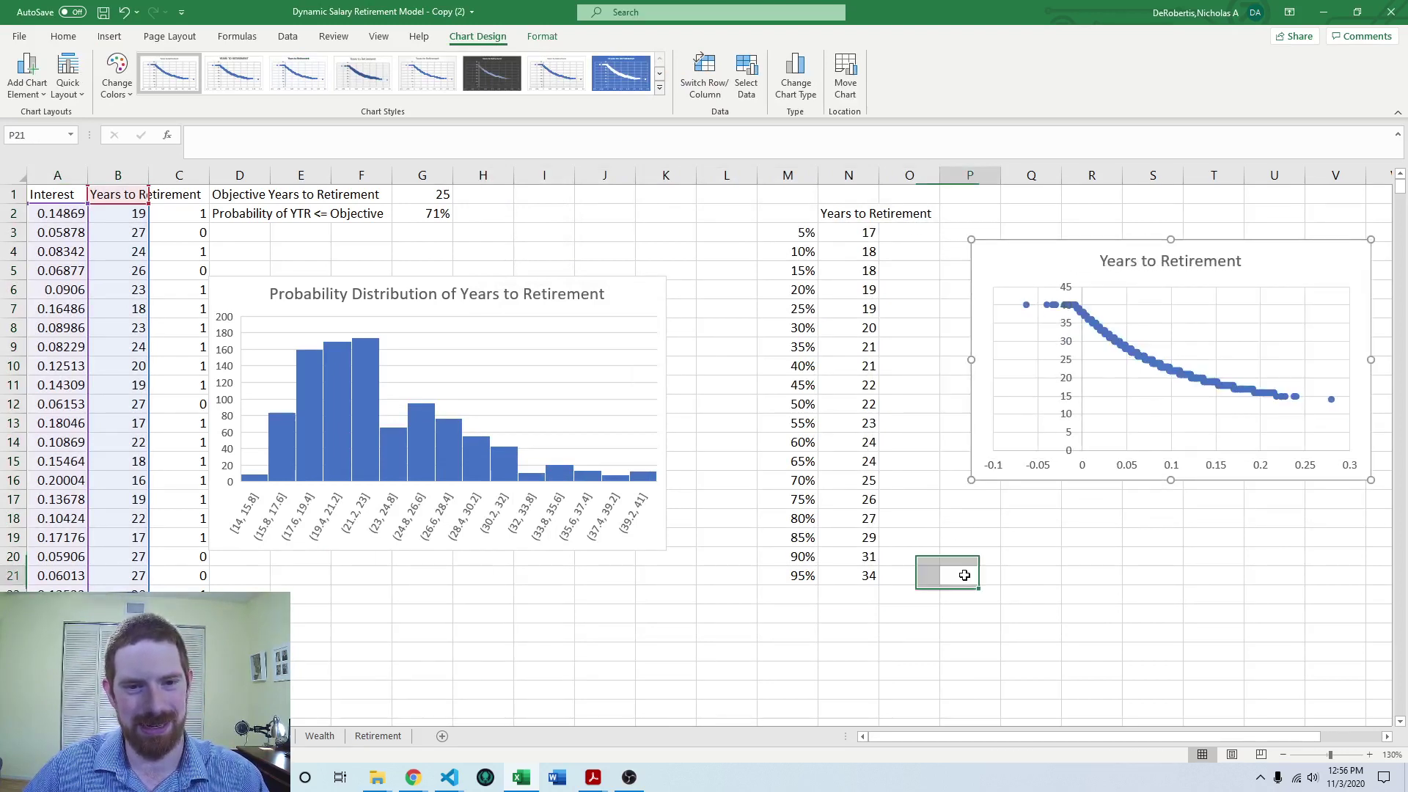
left_click(1156, 550)
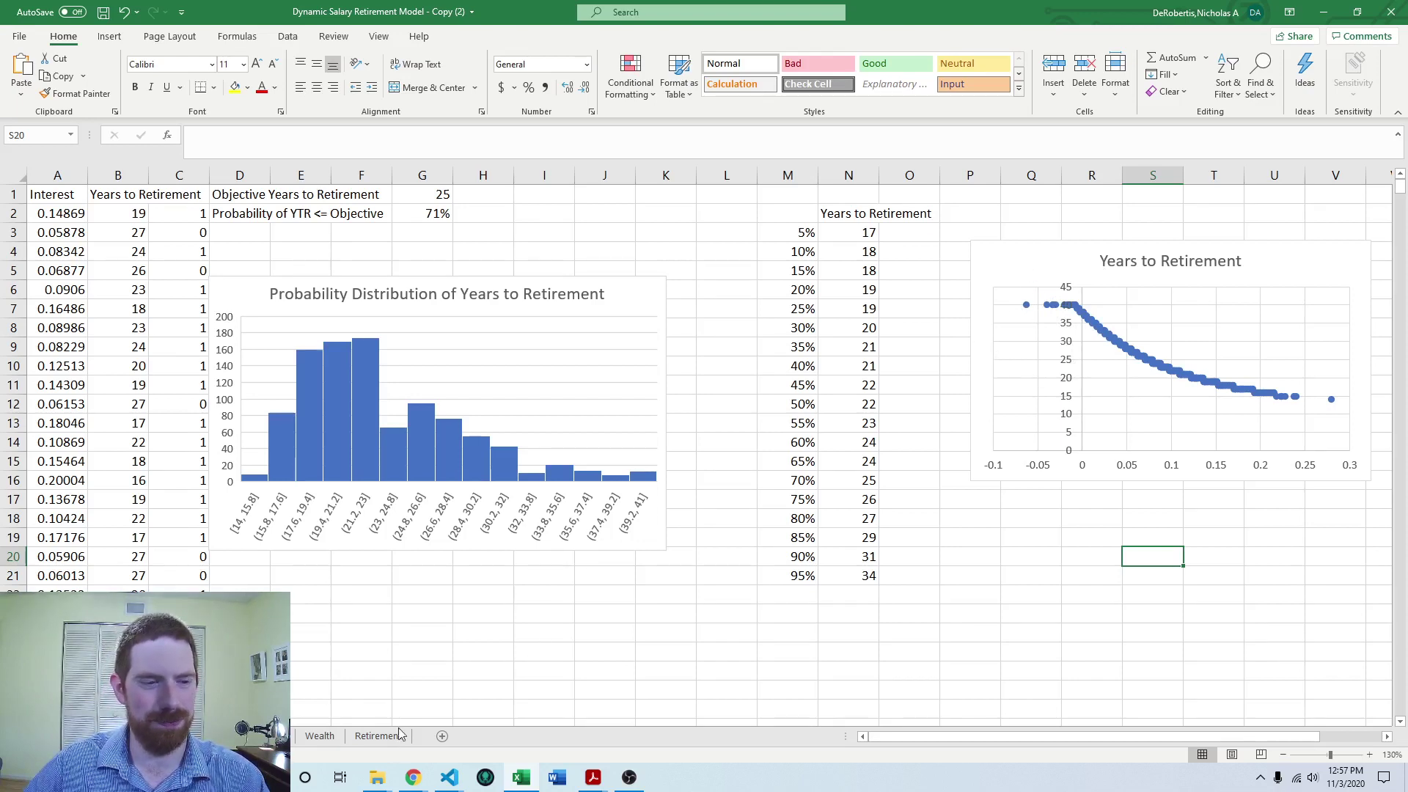
In a new cell above, assign value = the copied random.normalvariate call
mouse_move(420, 776)
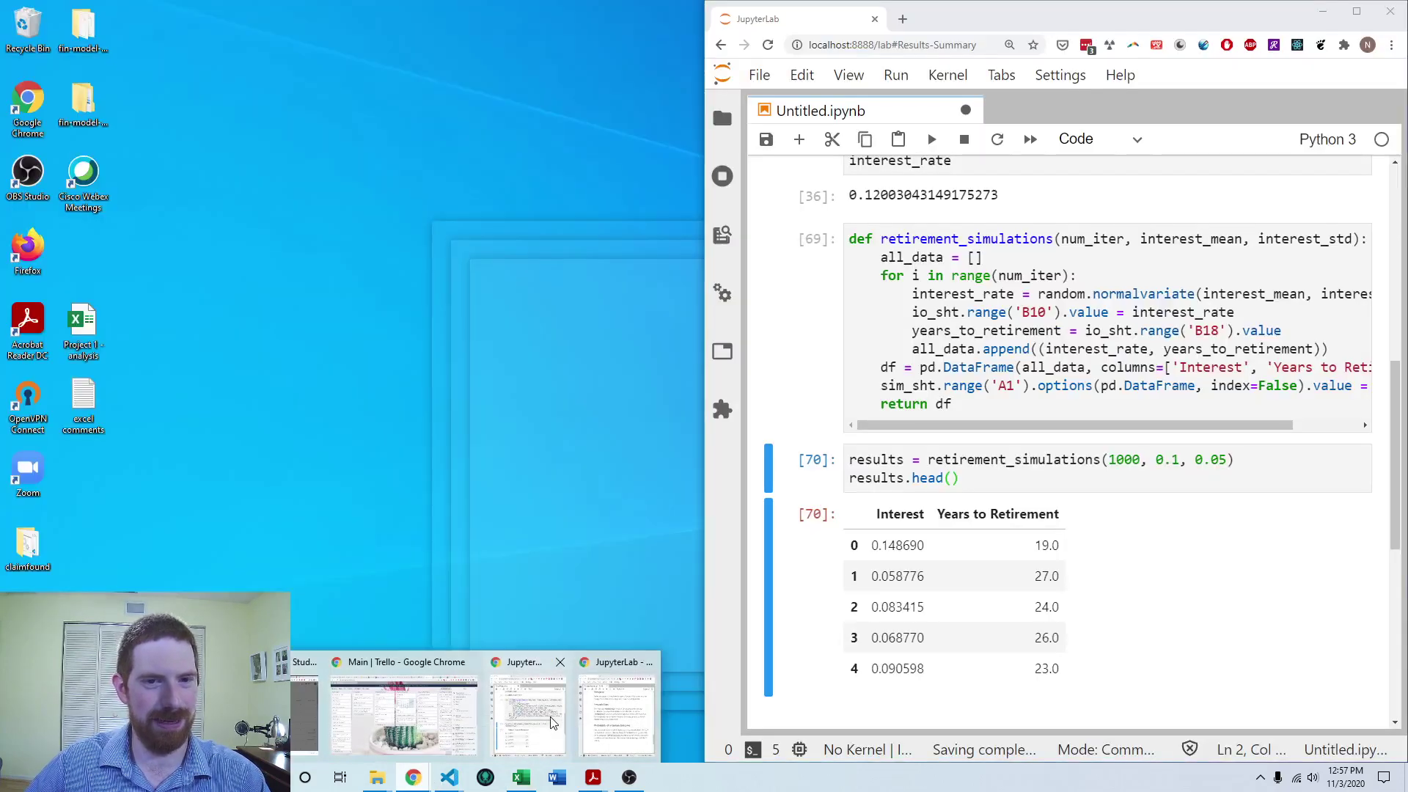
left_click(550, 723)
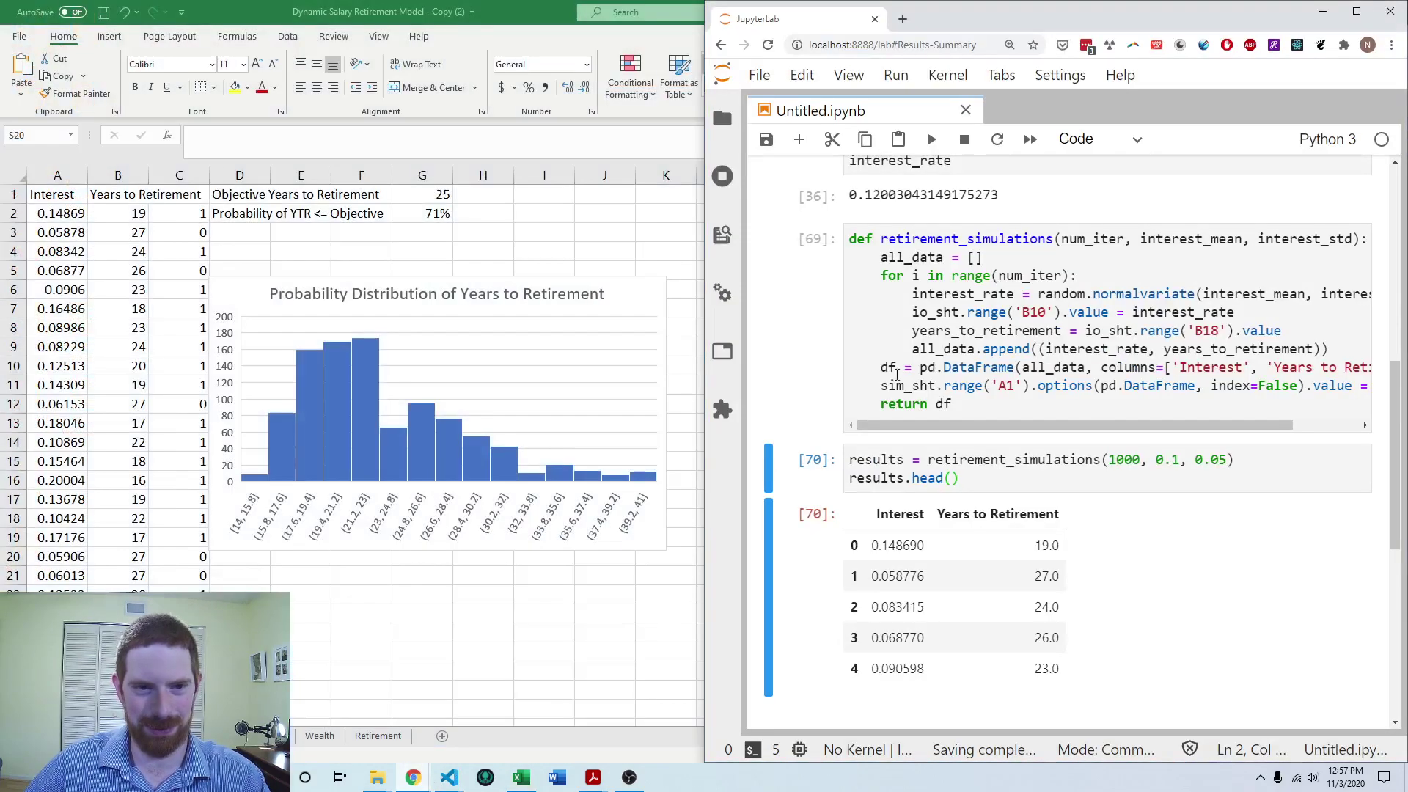
left_click(1078, 276)
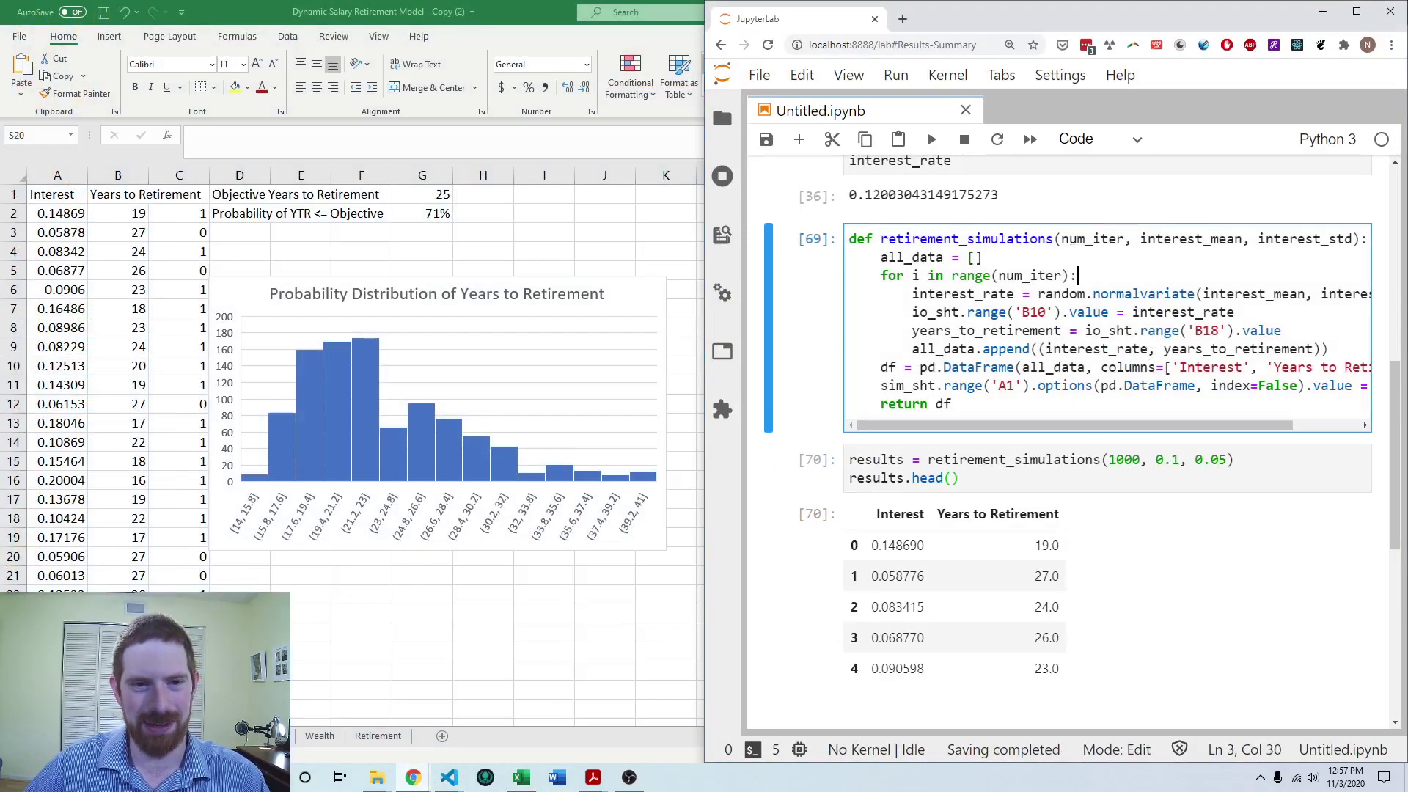
scroll(1150, 355, "up", 4)
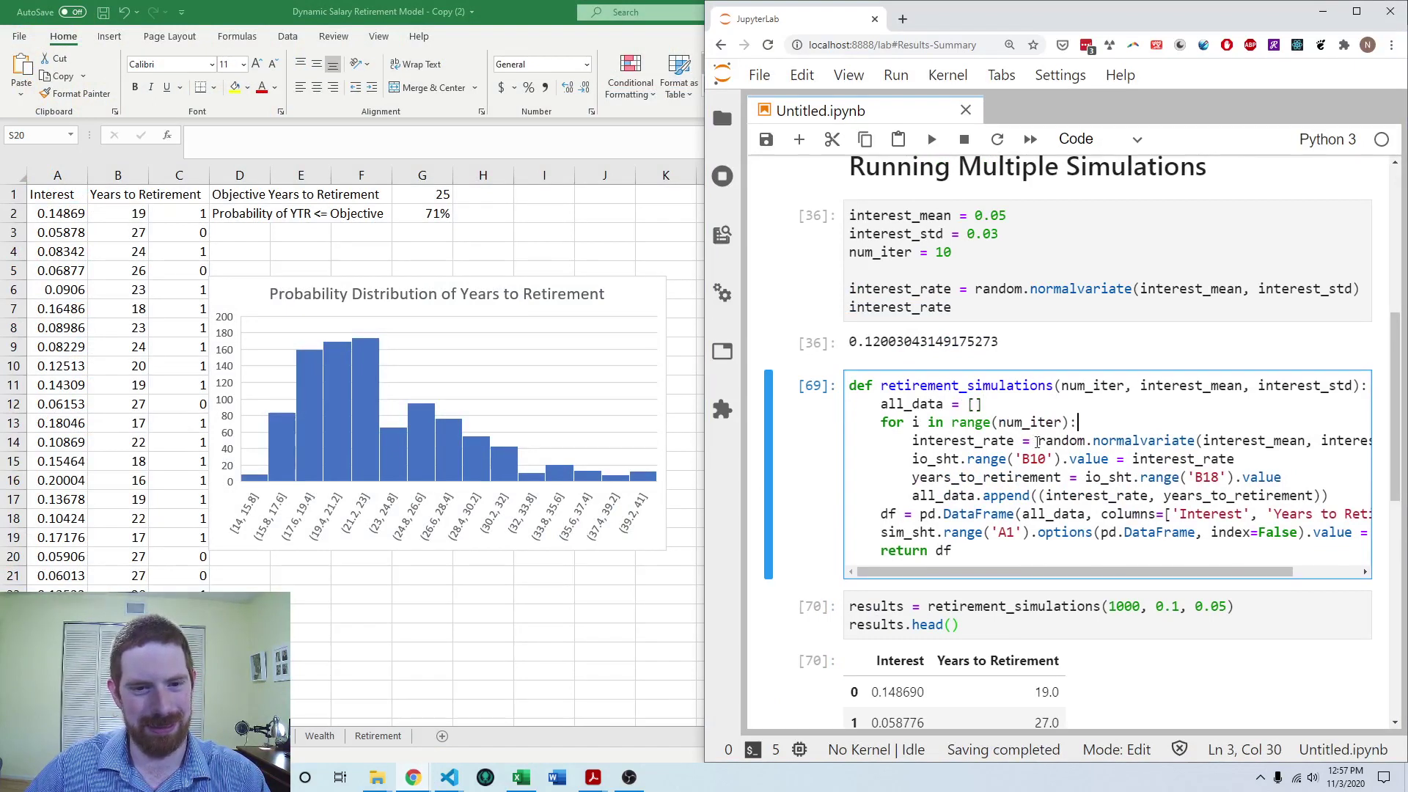
left_click_drag(1036, 442, 1265, 377)
key("ctrl+c")
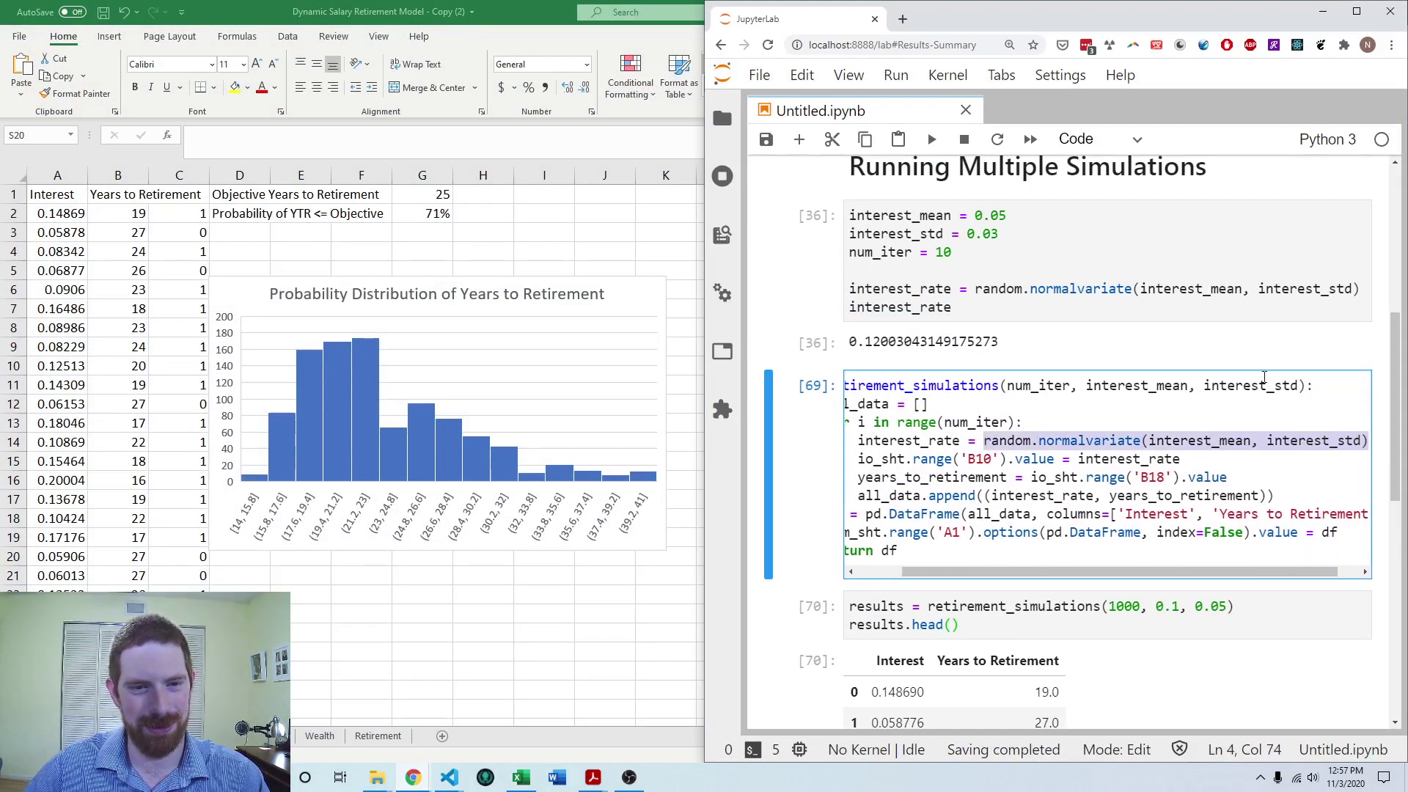
key("Escape")
key("a")
left_click(1054, 378)
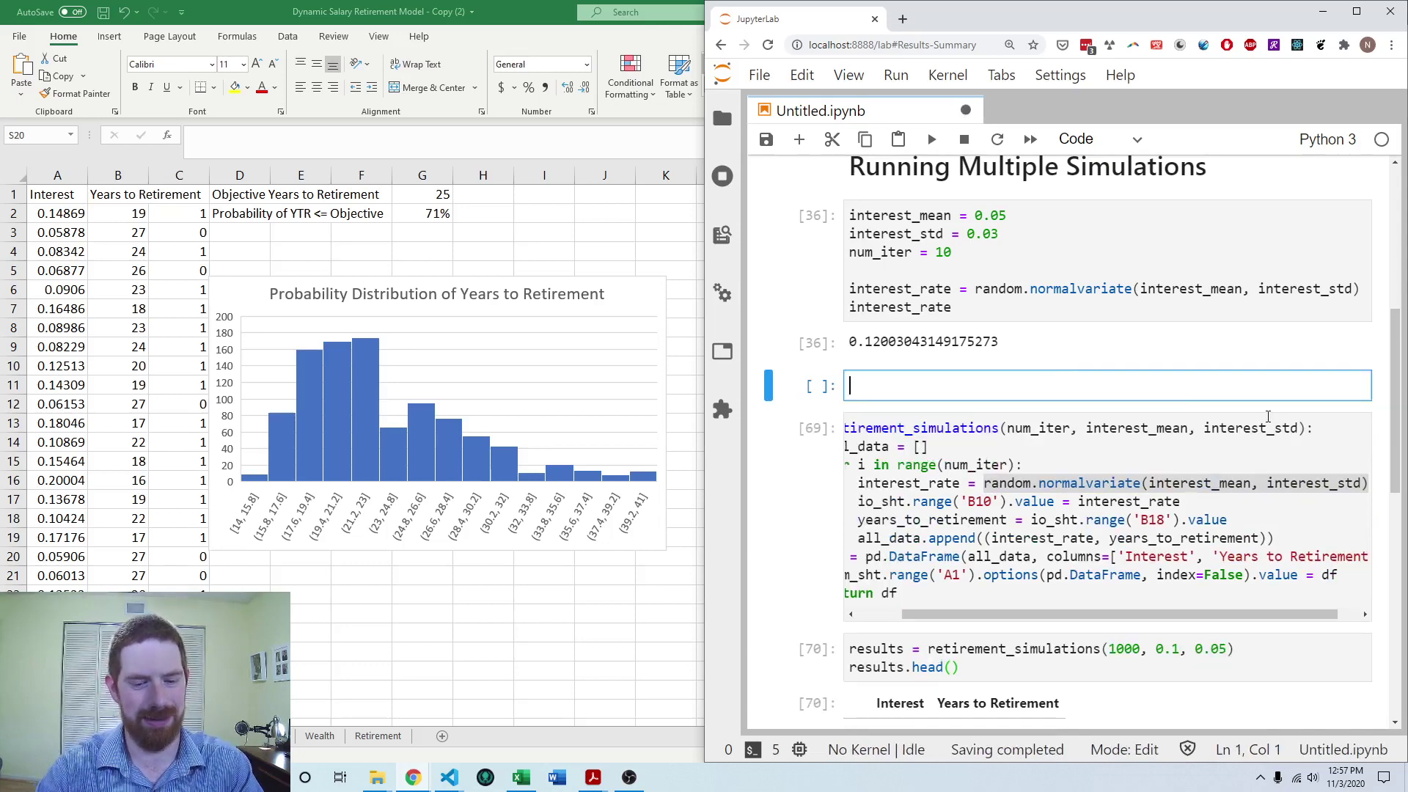
type("v")
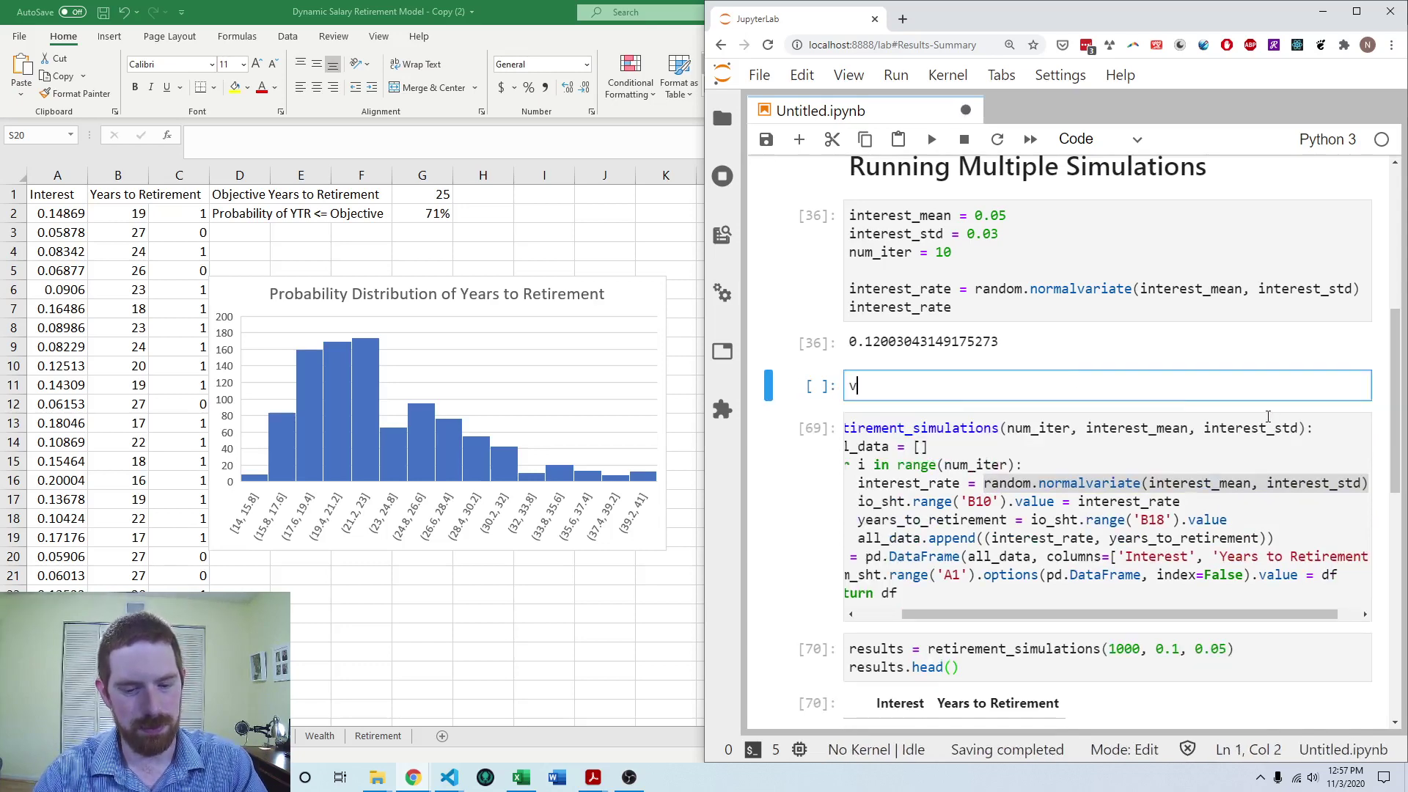
type("alue =")
key("ctrl+v")
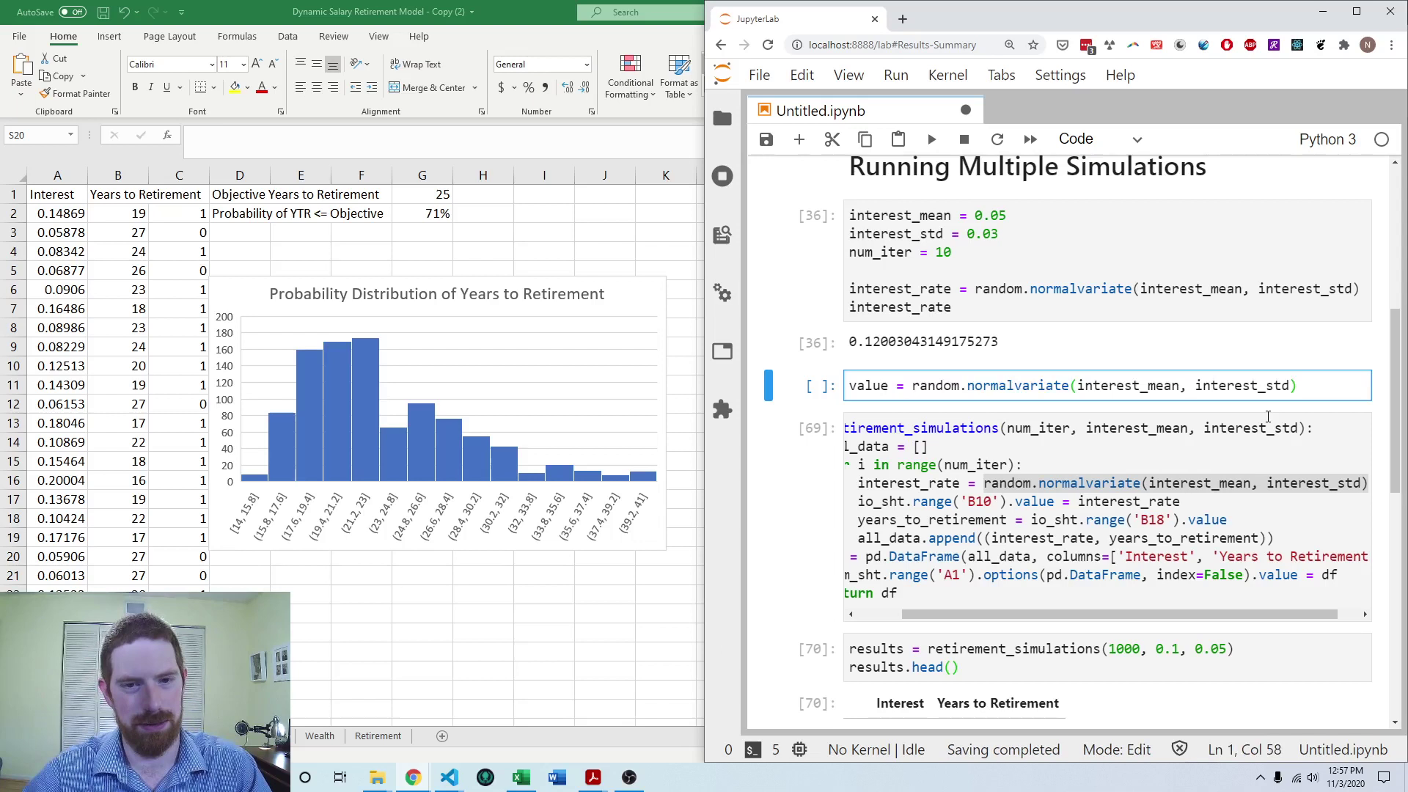
Wrap the draw in a while value < 0 loop, starting from value = -1
key("Home")
key("Return")
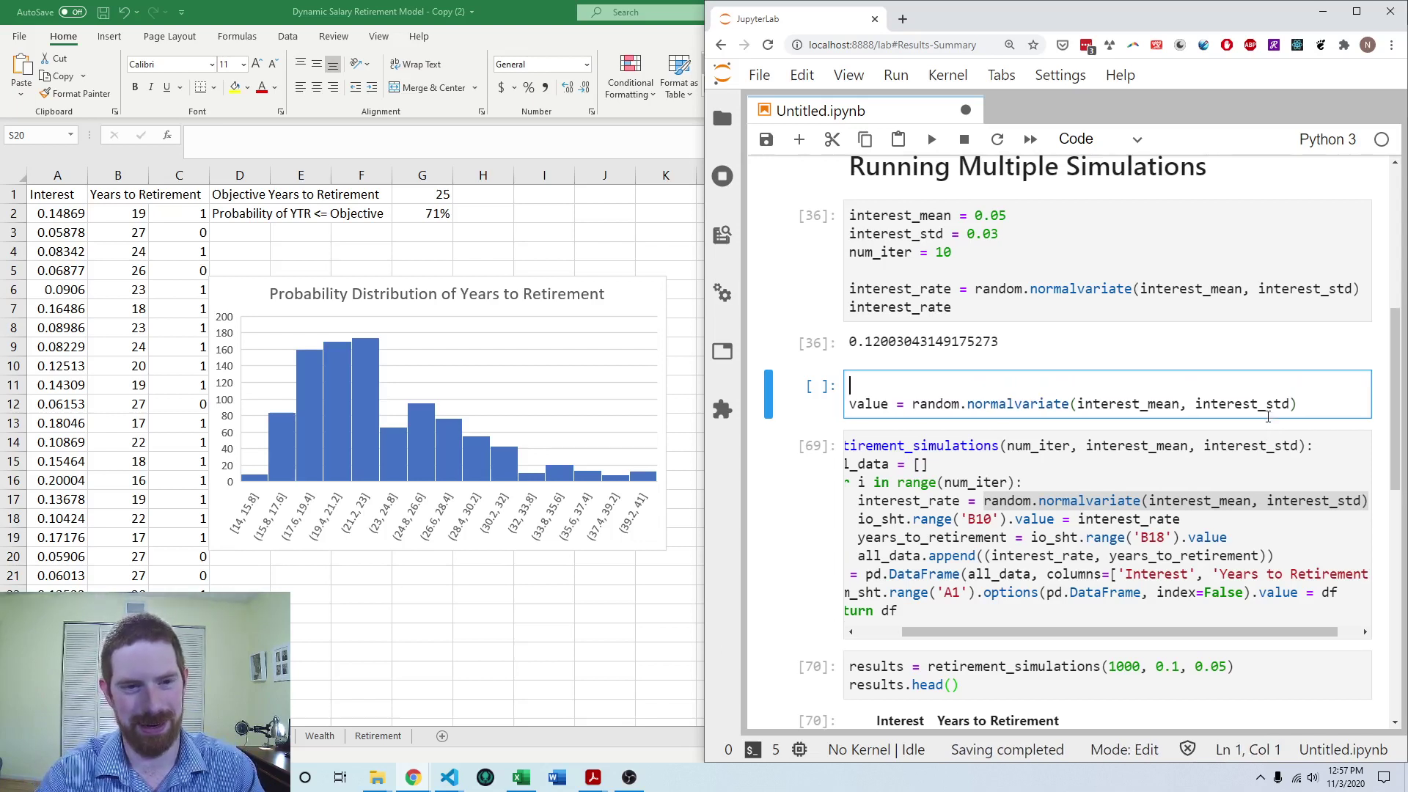
type("while value < 0:")
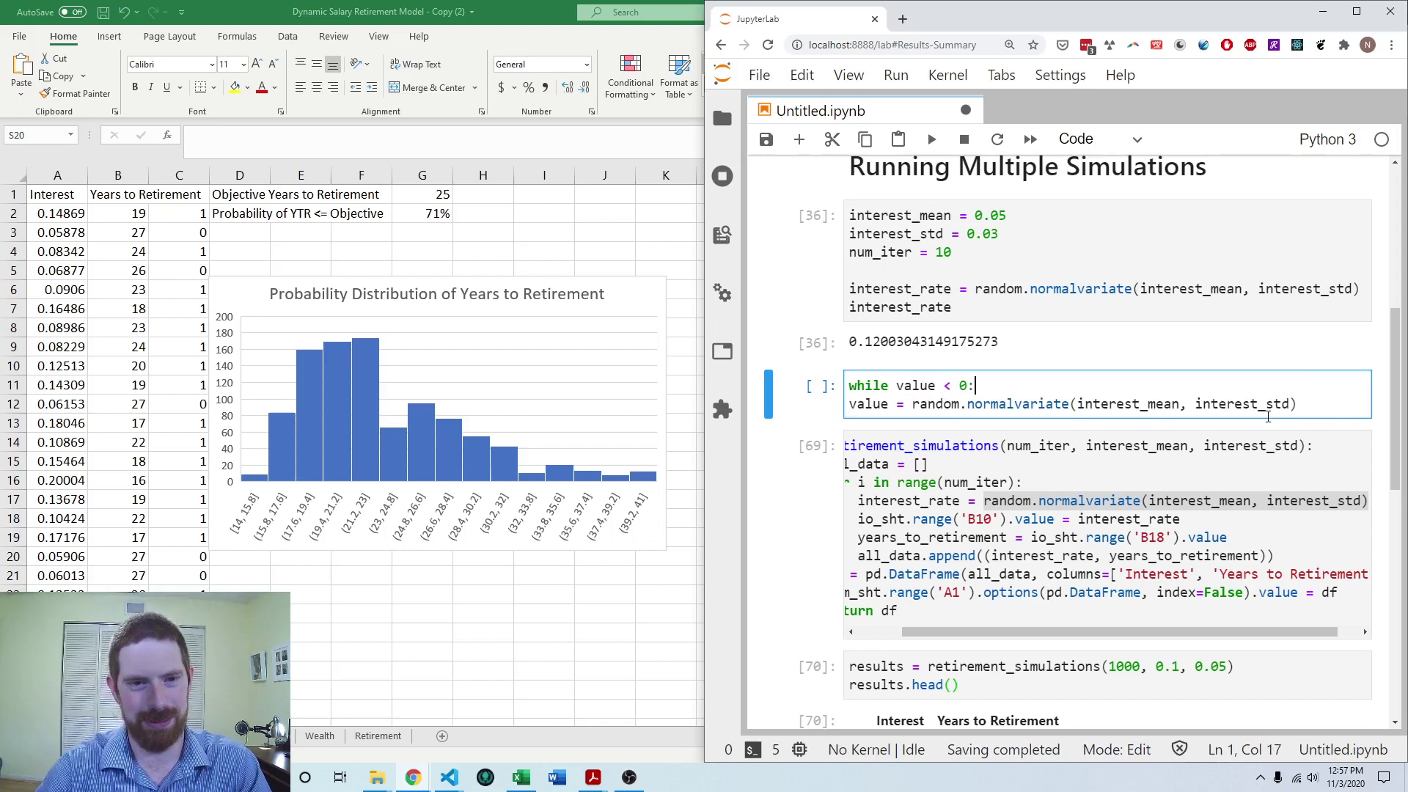
left_click(849, 405)
key("Tab")
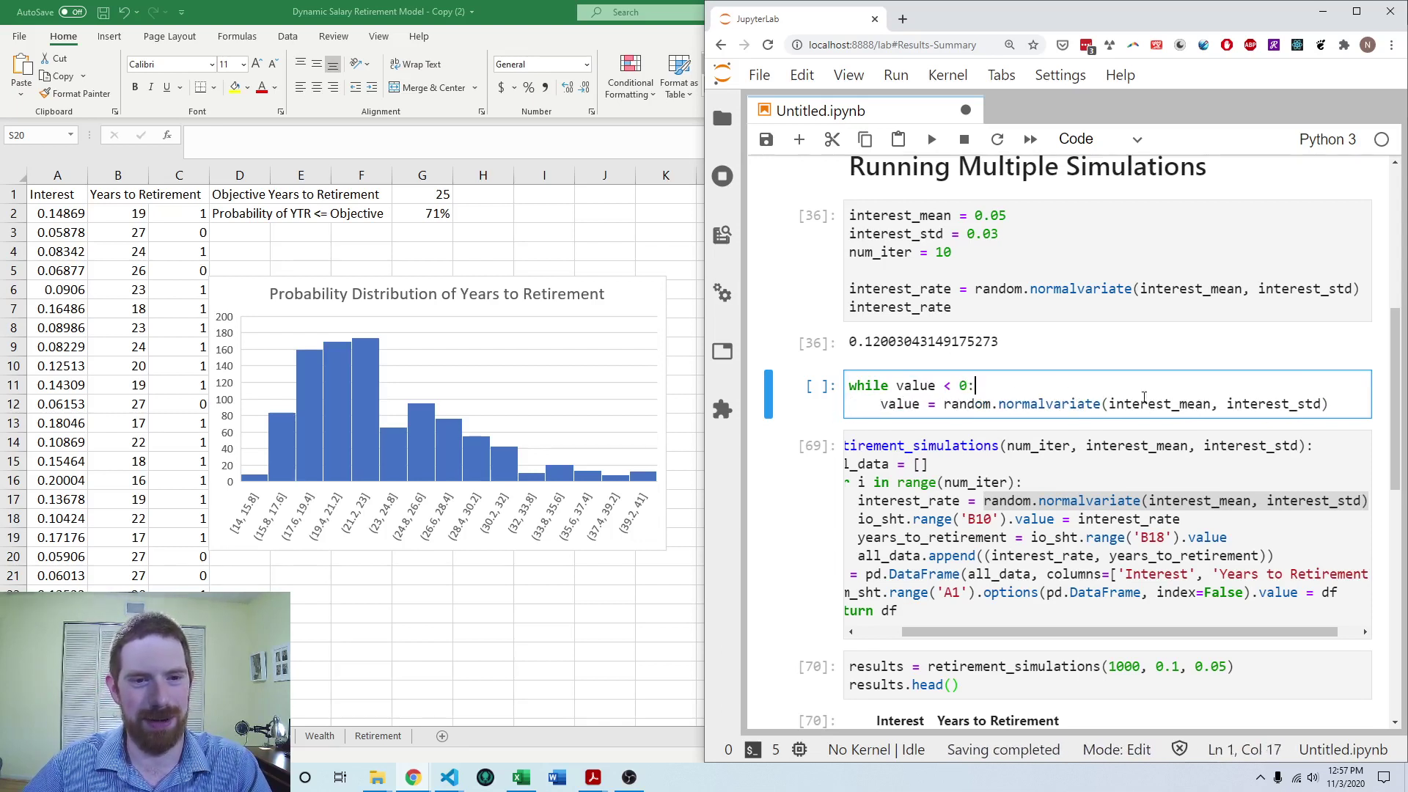
left_click(1188, 404)
left_click(849, 386)
key("Return")
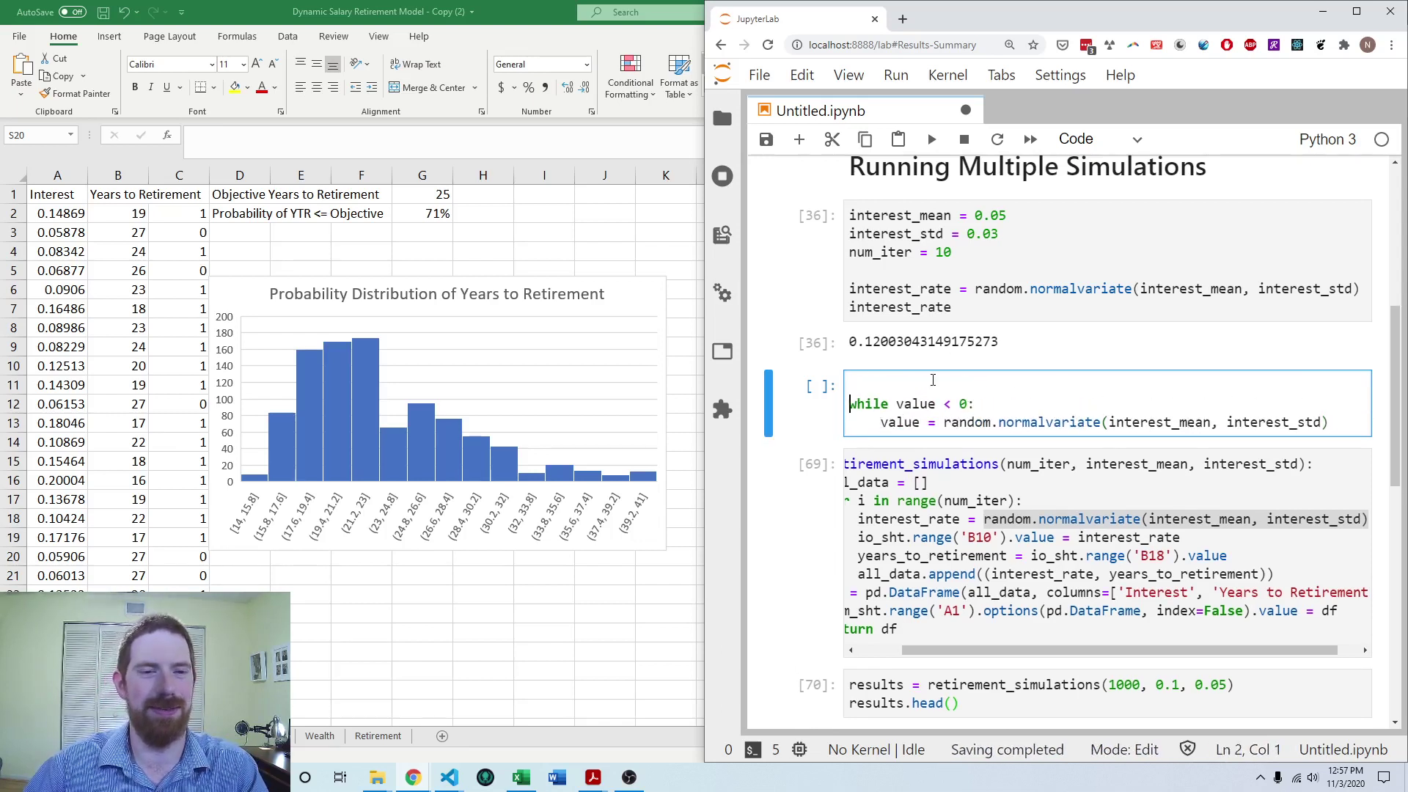
type("value = -1")
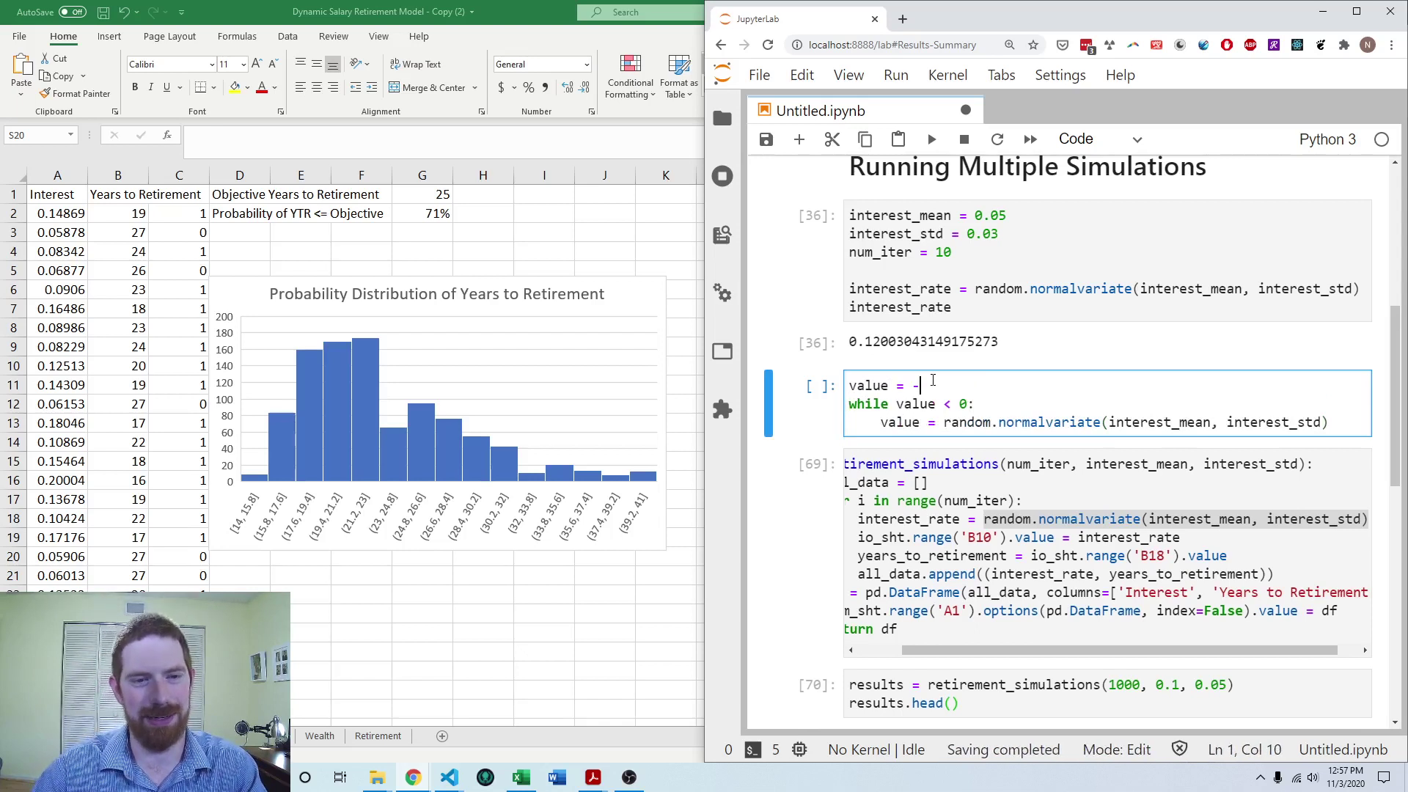
left_click(1103, 423)
type(")")
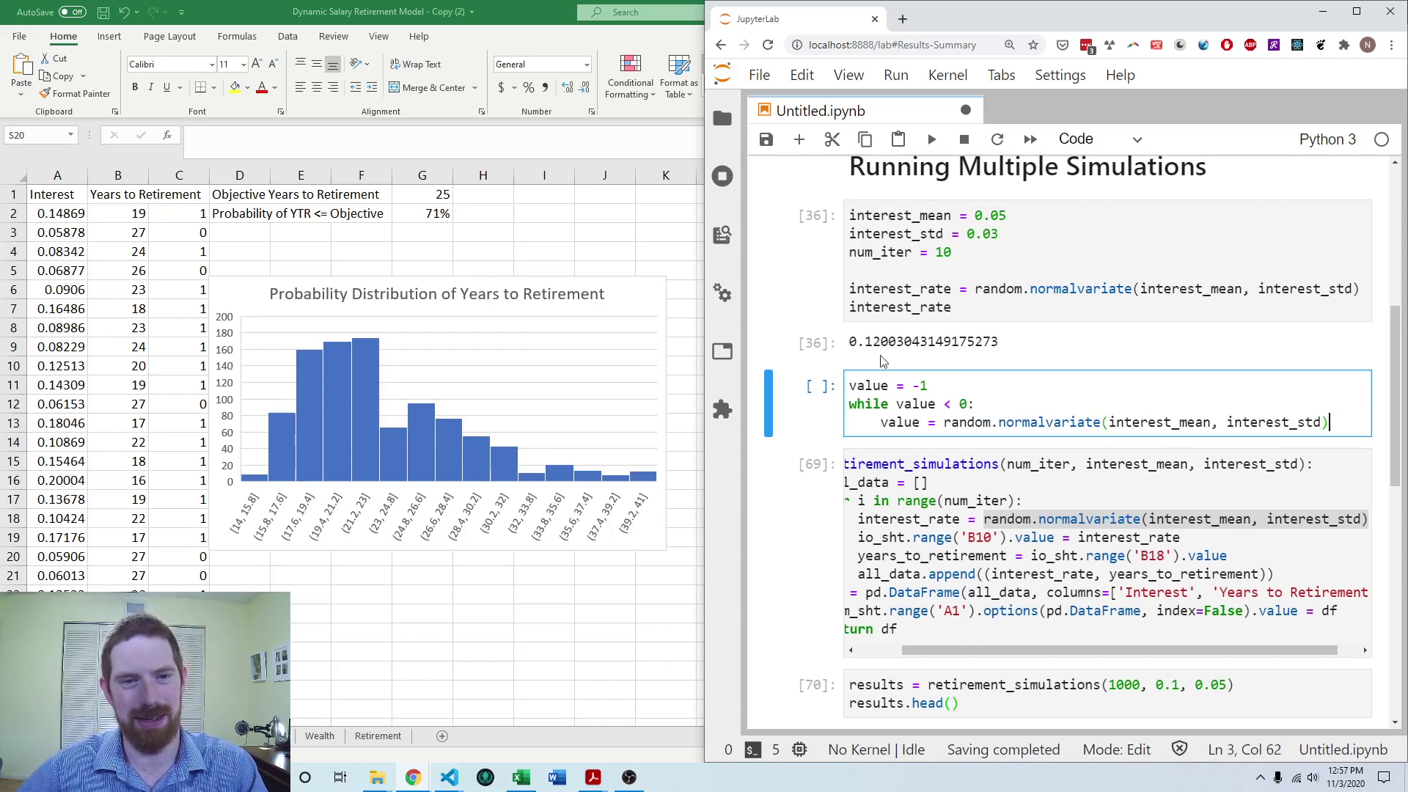
Add the header def random_normal_positive(mean, std): and rename the arguments to mean and std
left_click(852, 375)
key("Return")
key("Up")
type("def ")
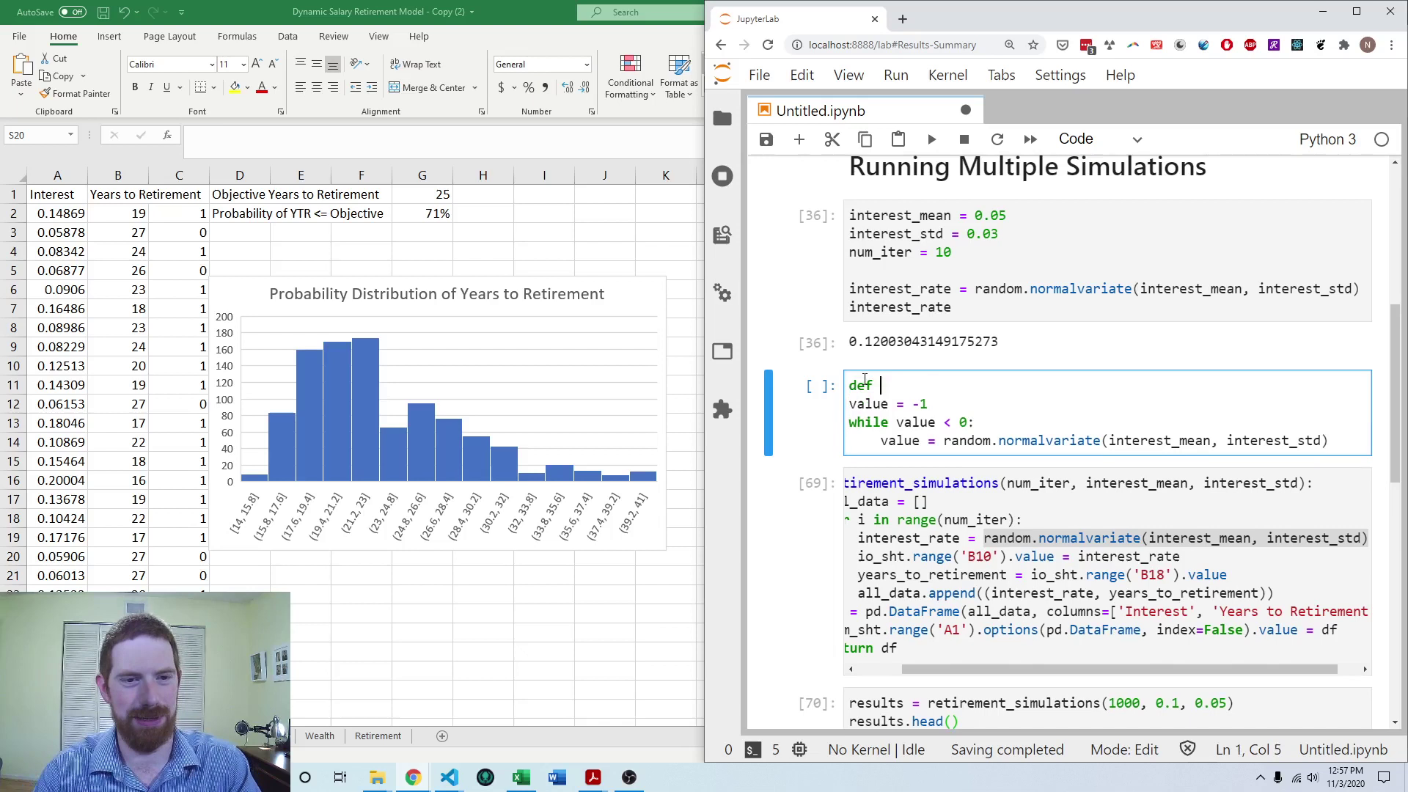
type("random_normal_pos")
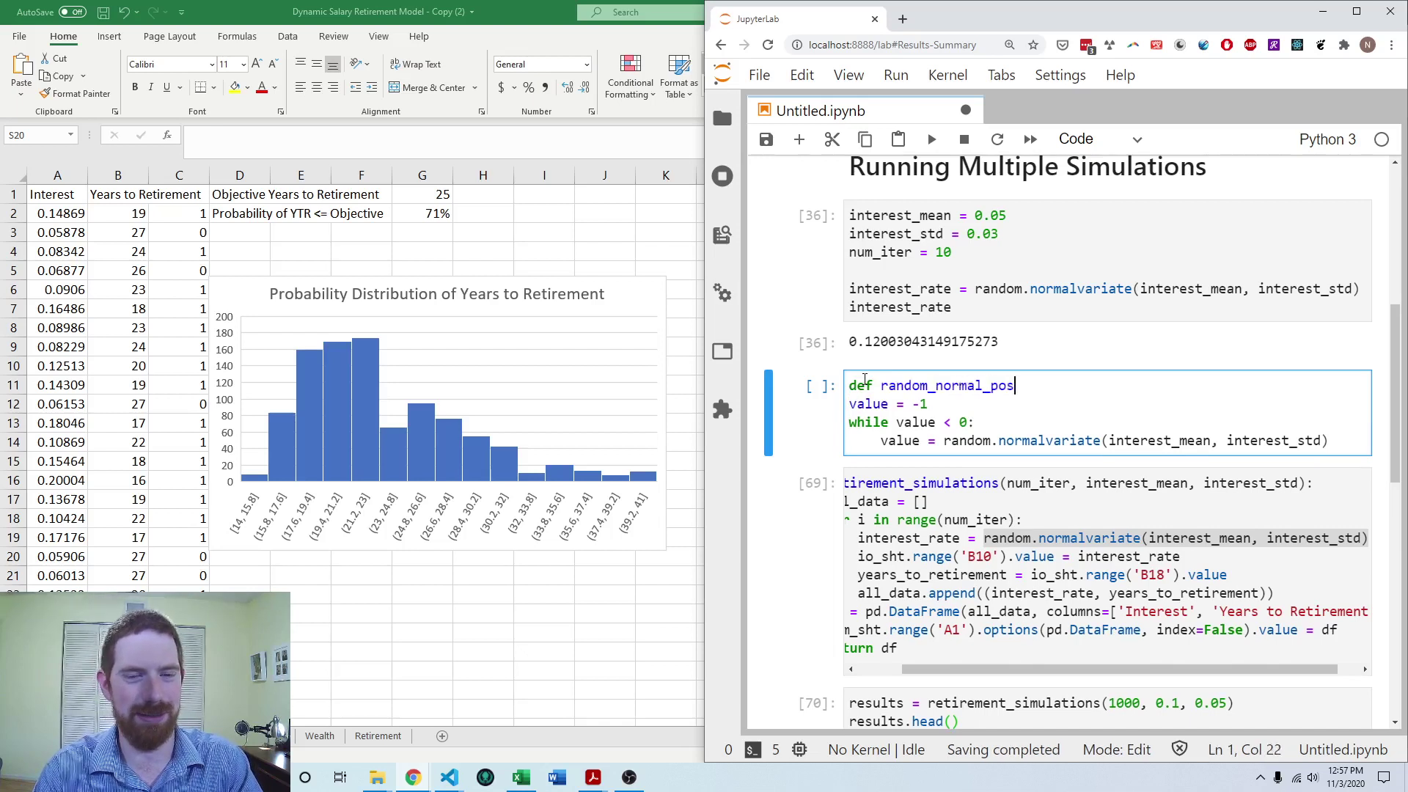
type("itive(")
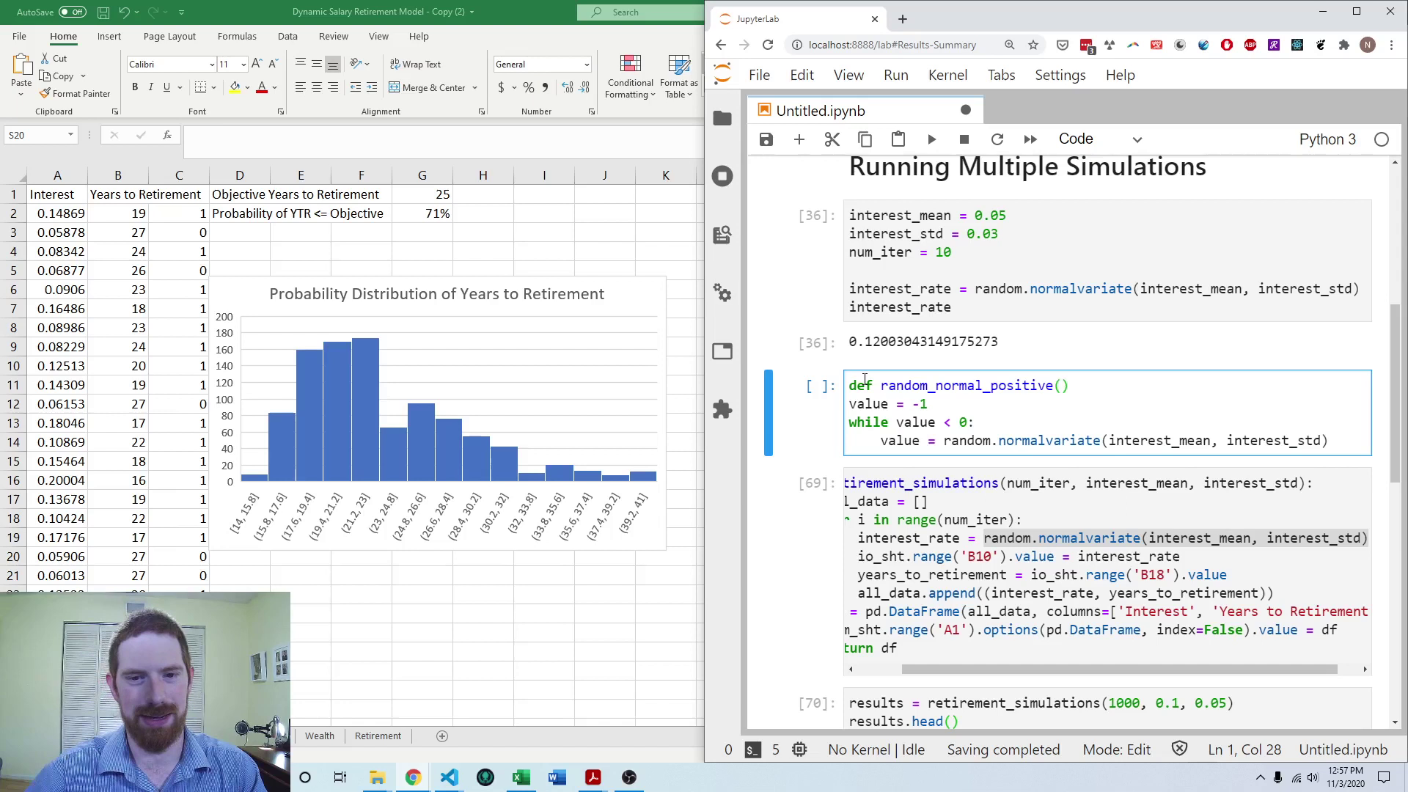
left_click_drag(1177, 444, 1109, 442)
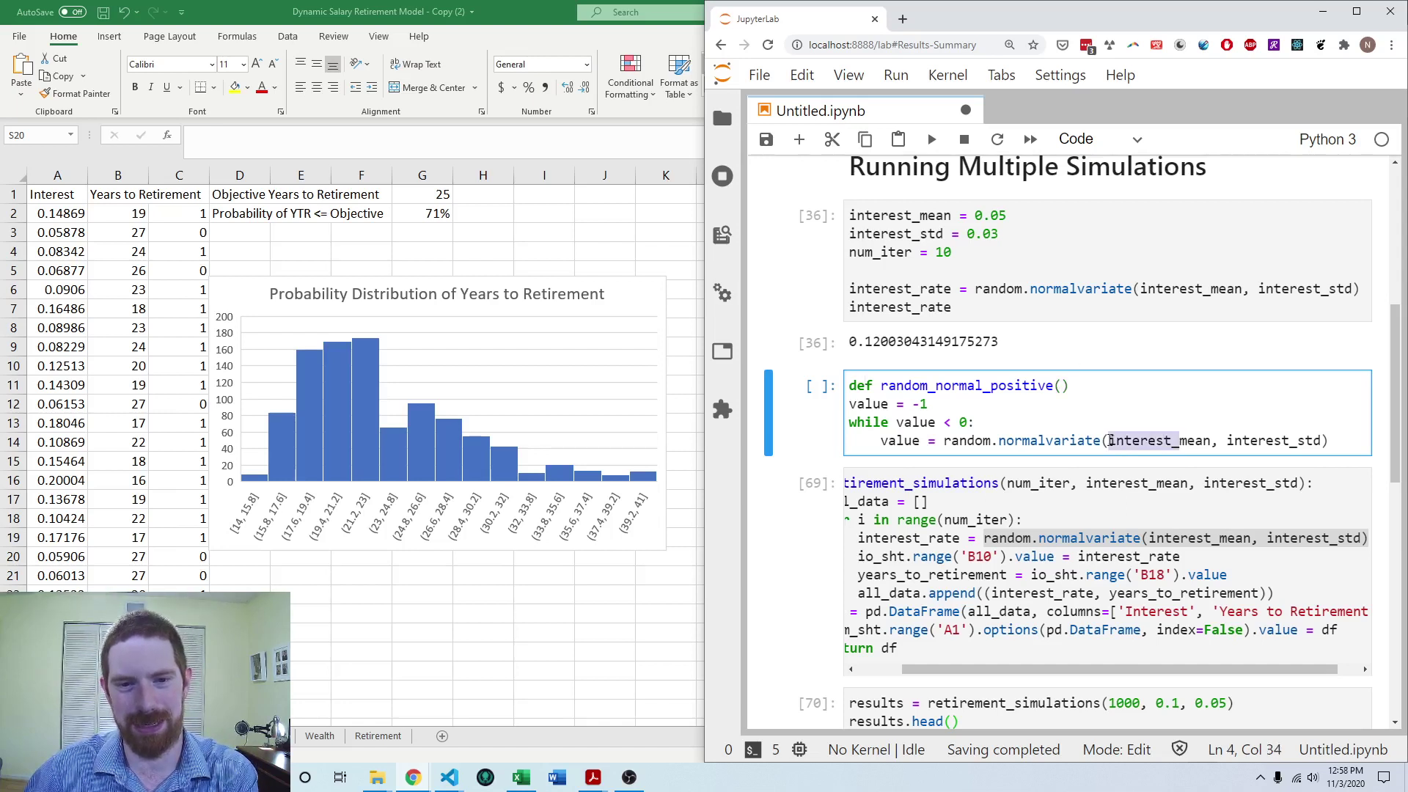
key("BackSpace")
left_click_drag(1232, 443, 1156, 442)
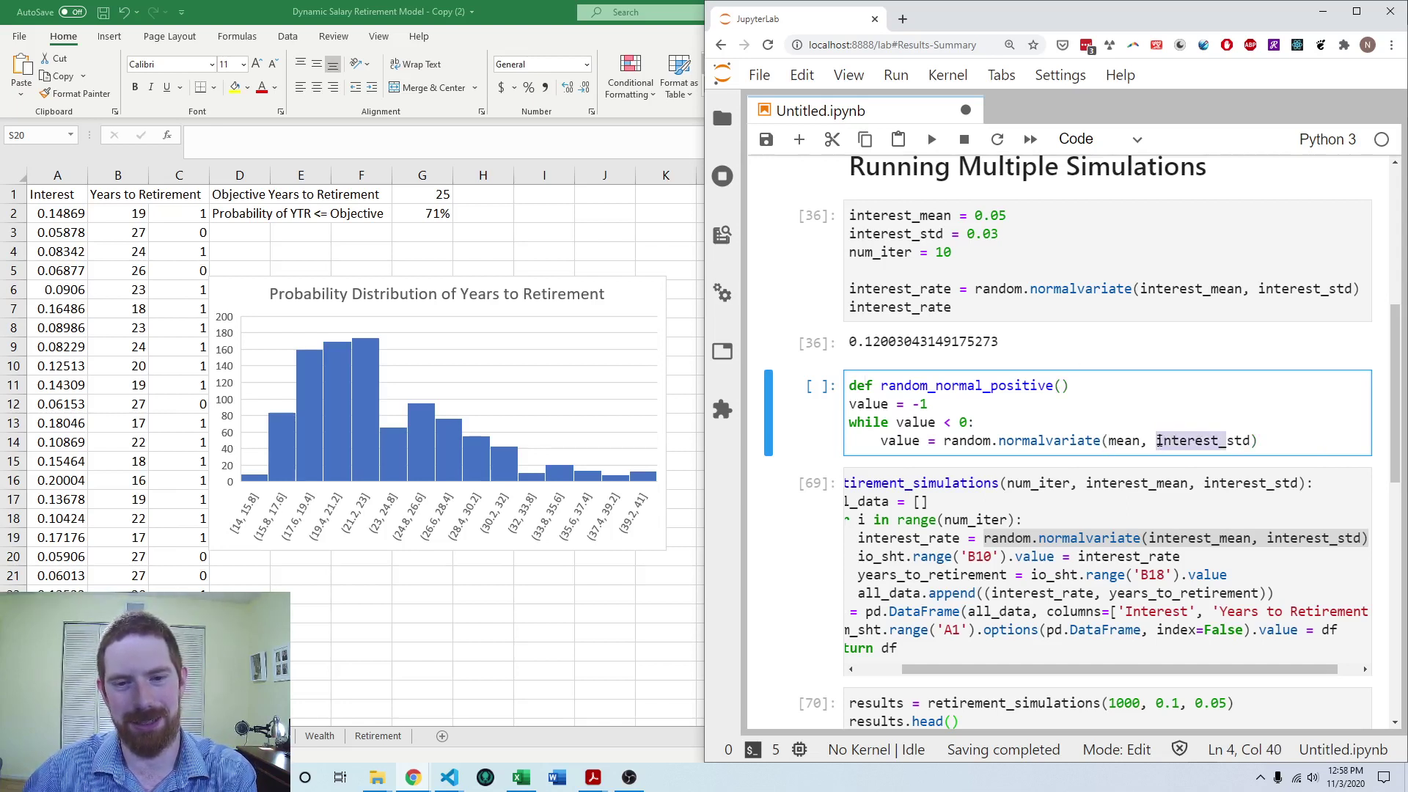
key("BackSpace")
left_click(1056, 386)
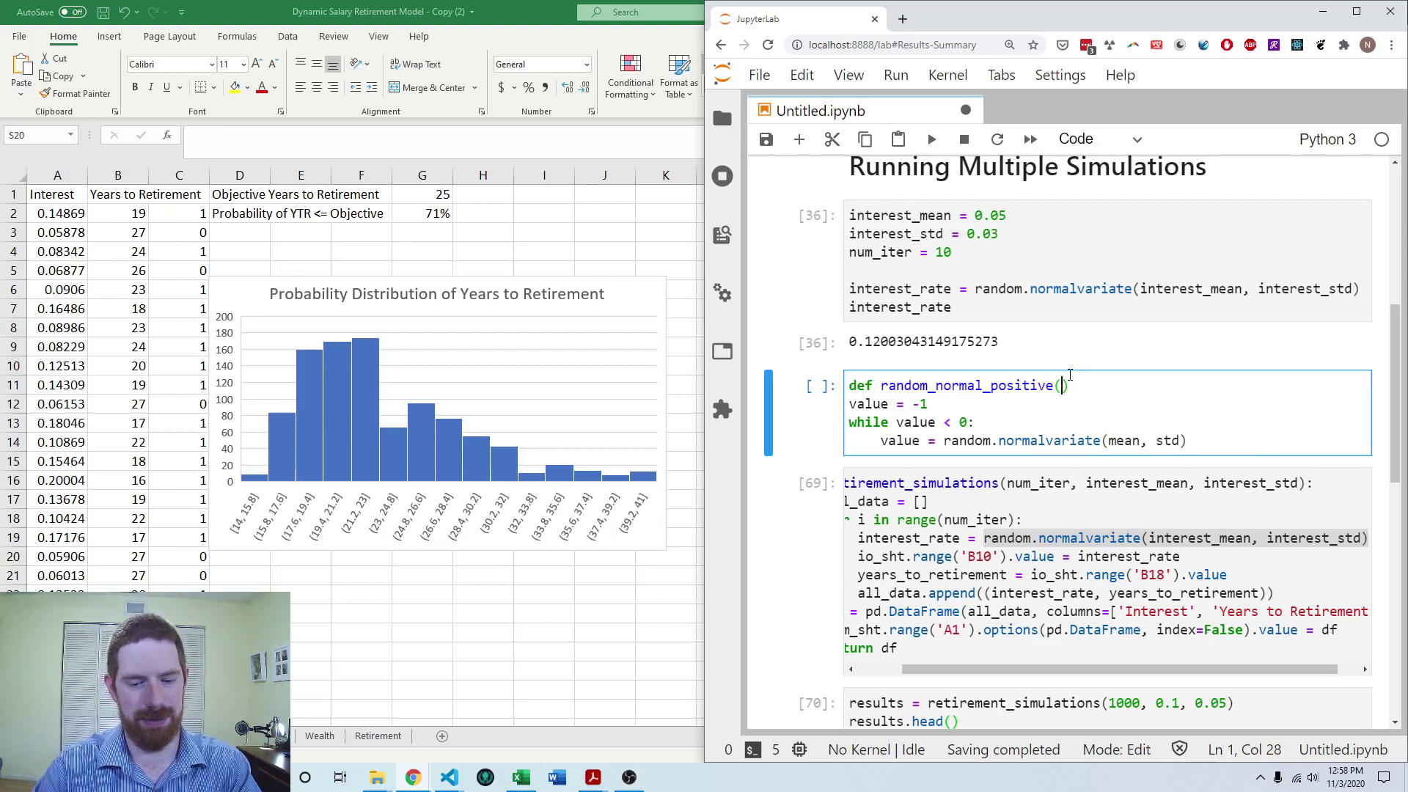
type("mean, std):")
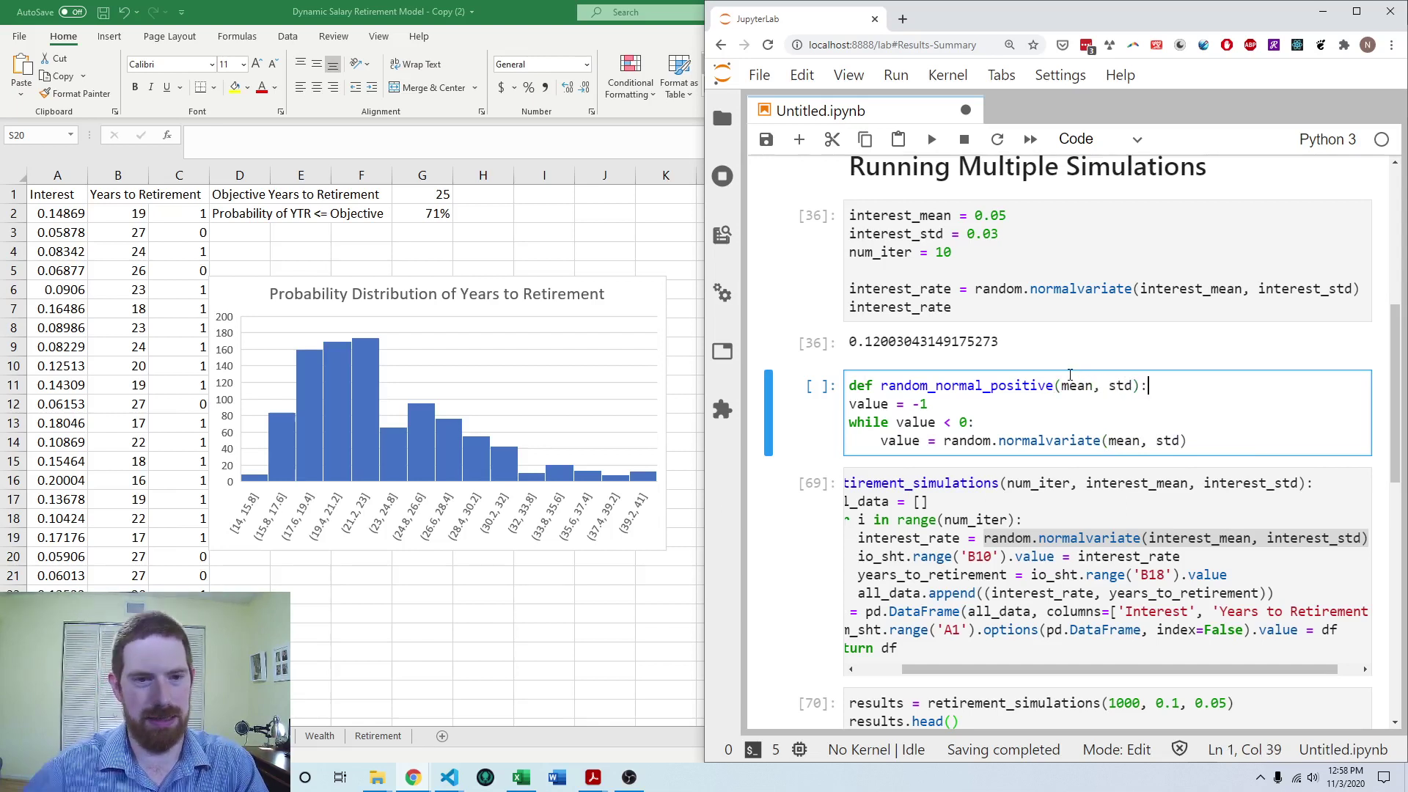
Indent the body under the function, add return value, and run the cell
left_click_drag(1189, 440, 849, 404)
key("Tab")
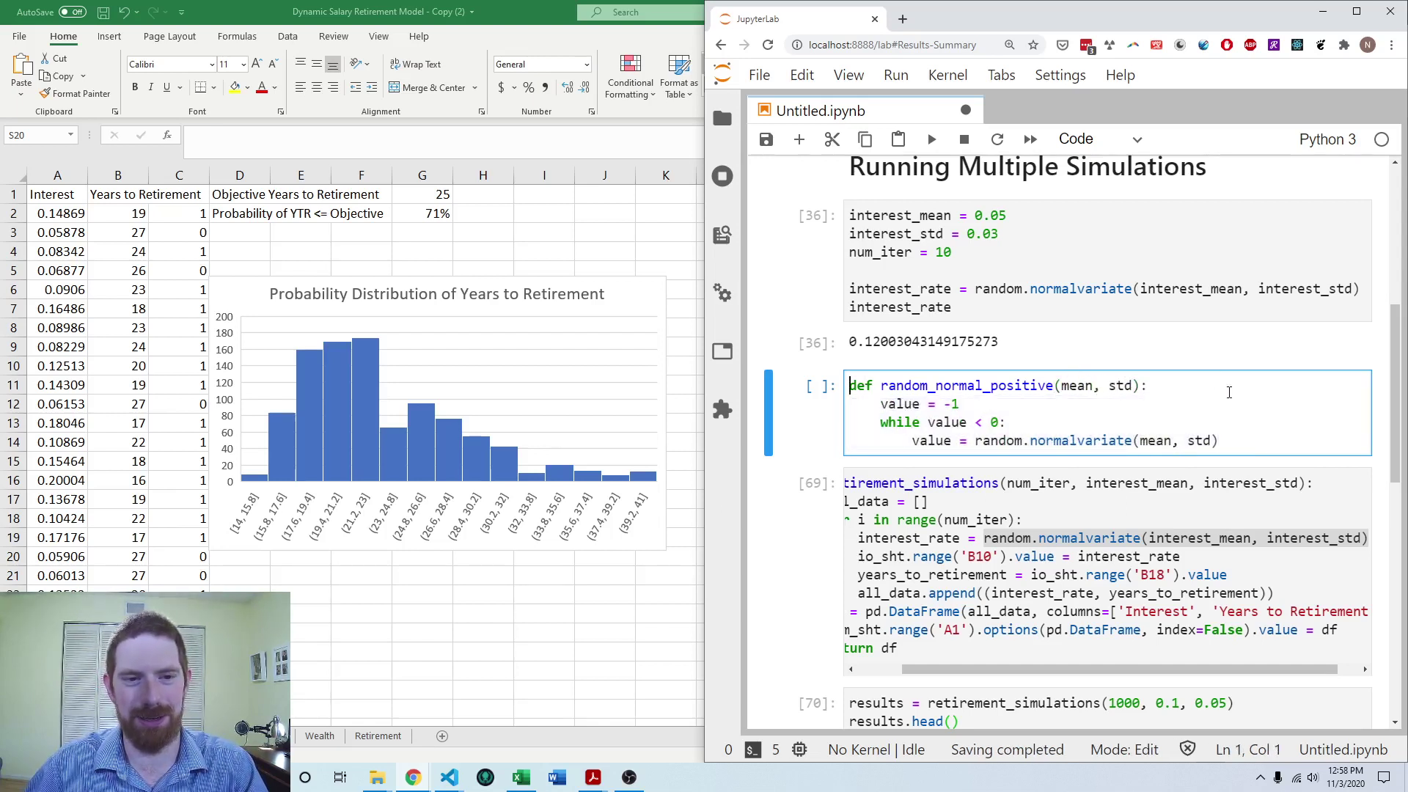
left_click(1265, 439)
key("Return")
key("BackSpace")
type("return valuye")
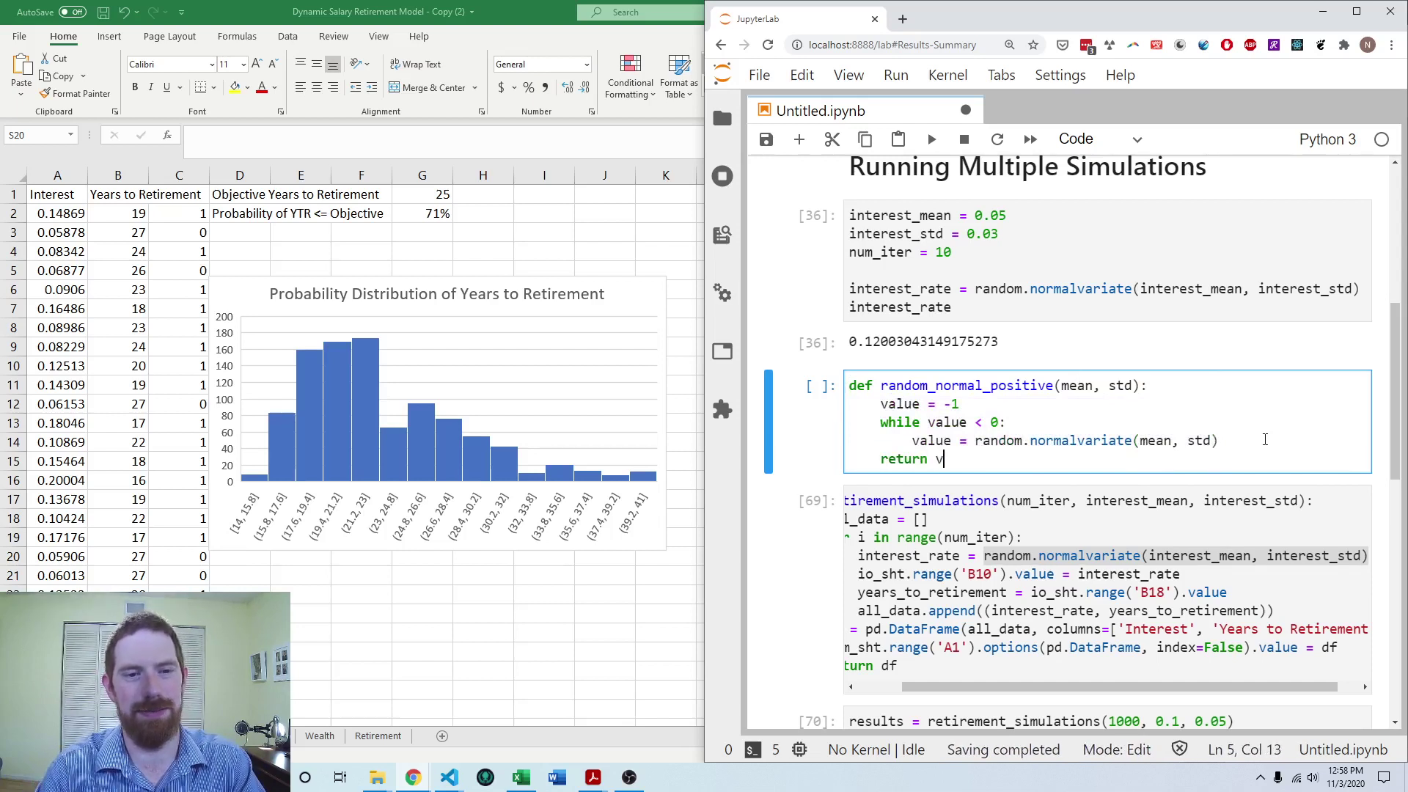
key("BackSpace")
key("BackSpace")
type("e")
key("shift+Return")
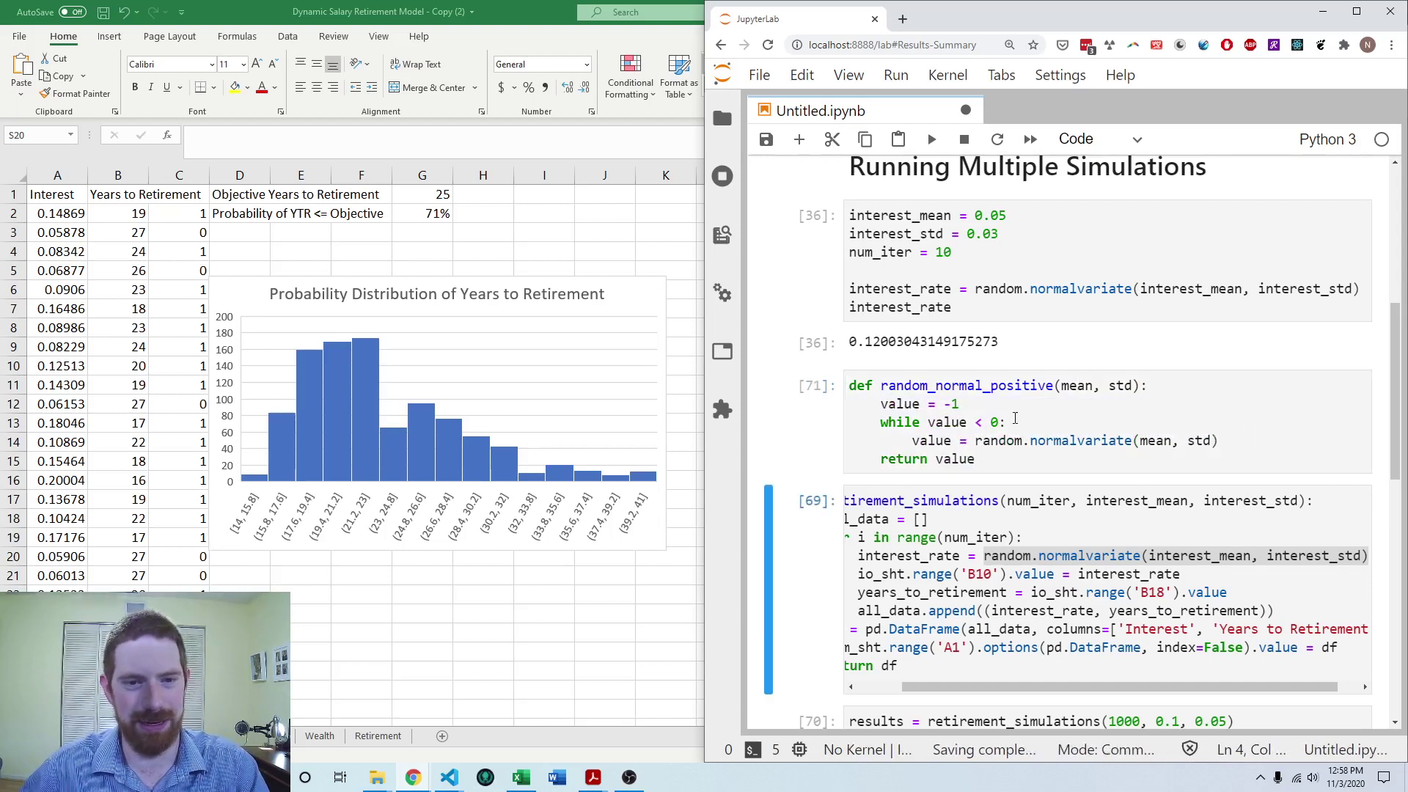
Replace random.normalvariate in retirement_simulations with random_normal_positive and rerun that cell
double_click(1018, 386)
key("ctrl+c")
left_click(1150, 532)
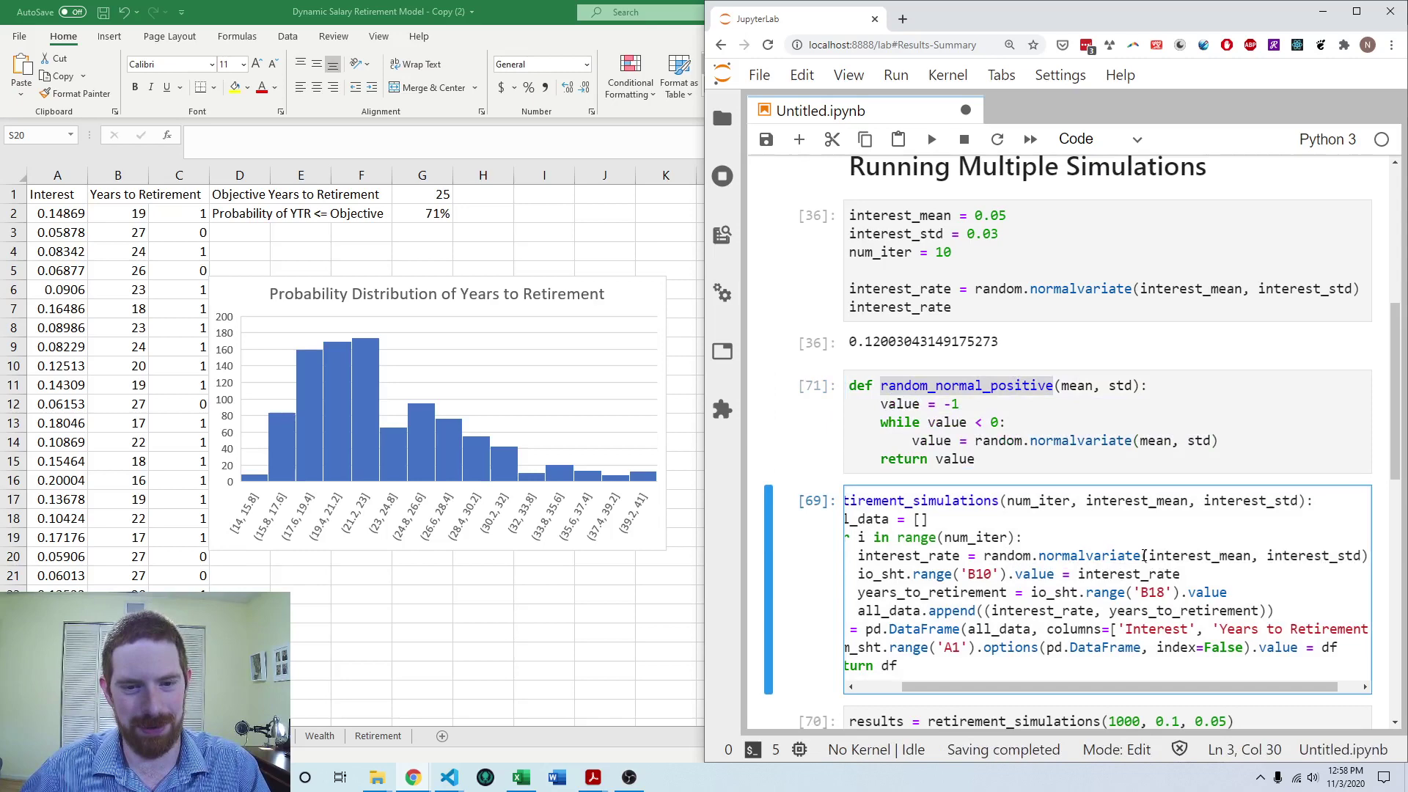
left_click_drag(1147, 555, 984, 555)
key("ctrl+v")
left_click(1101, 528)
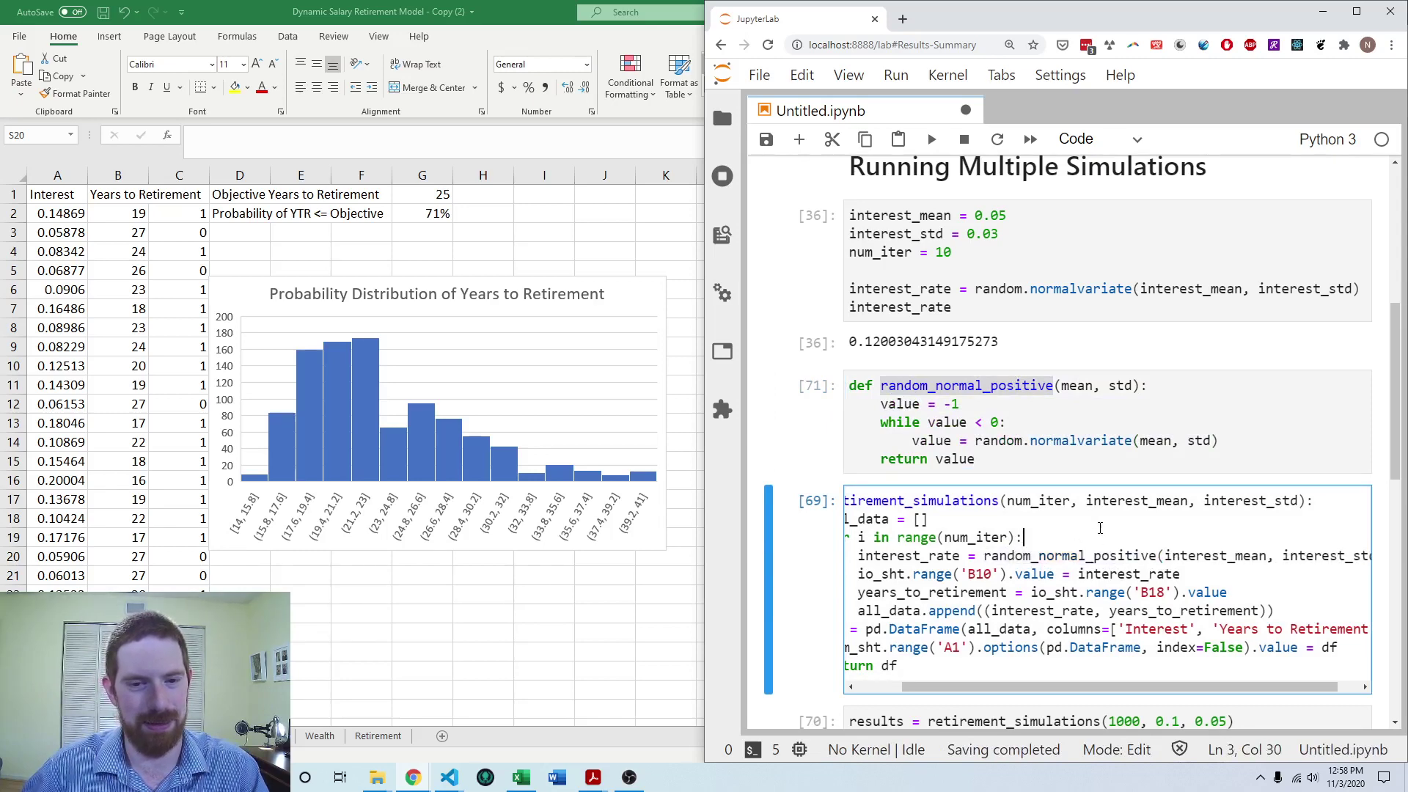
key("shift+Return")
Rerun the 1000-simulation results cell and switch back to Excel
scroll(1092, 540, "down", 4)
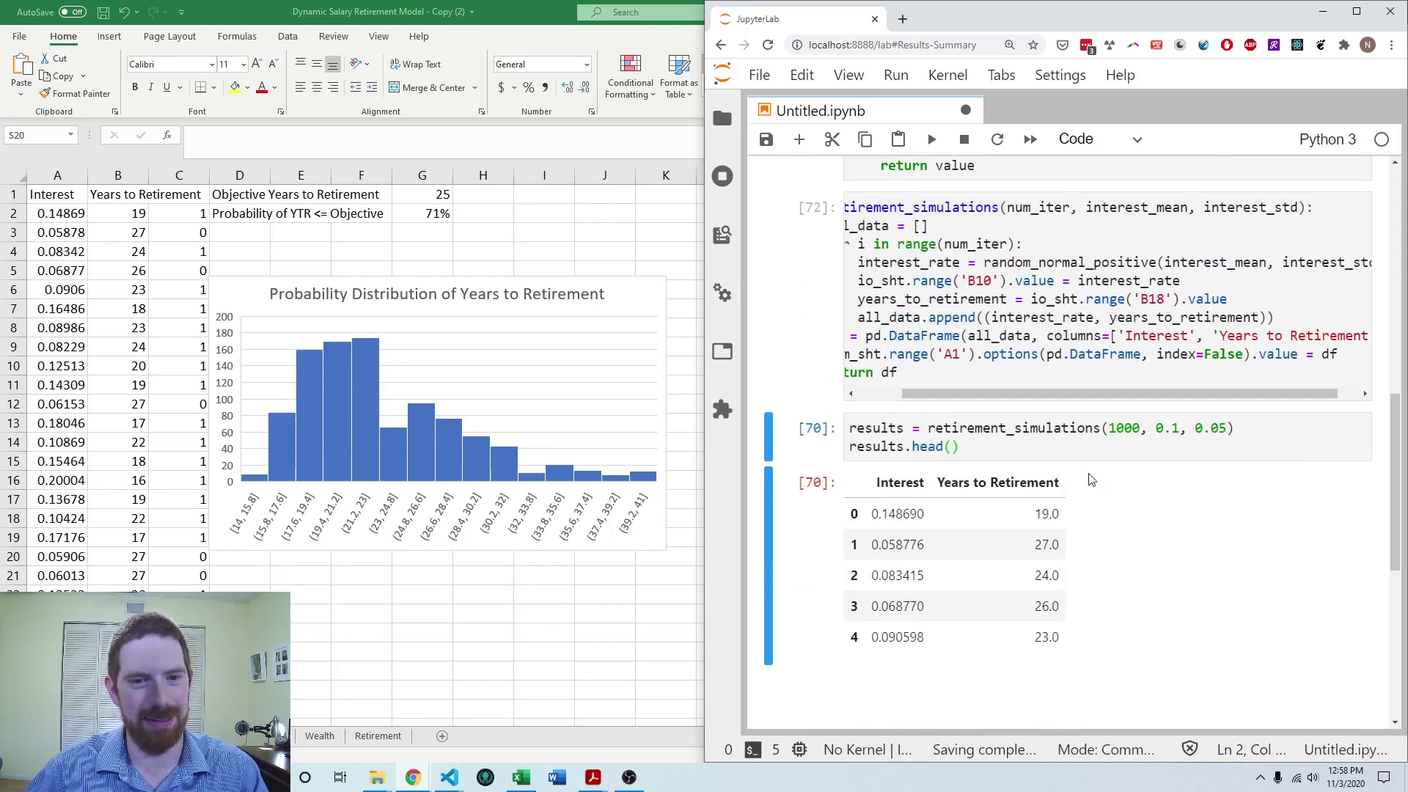
left_click(1123, 440)
key("ctrl+Return")
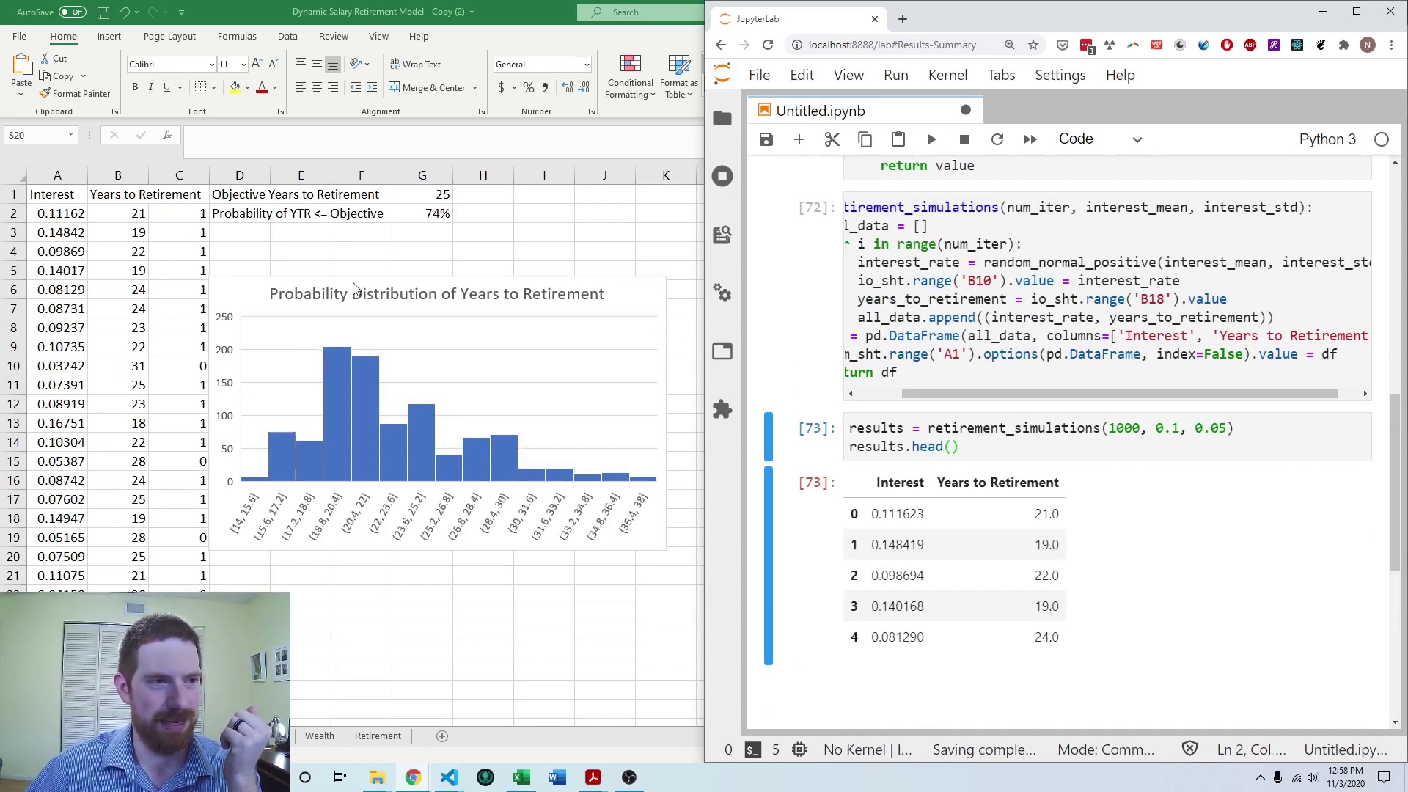
key("alt+Tab")
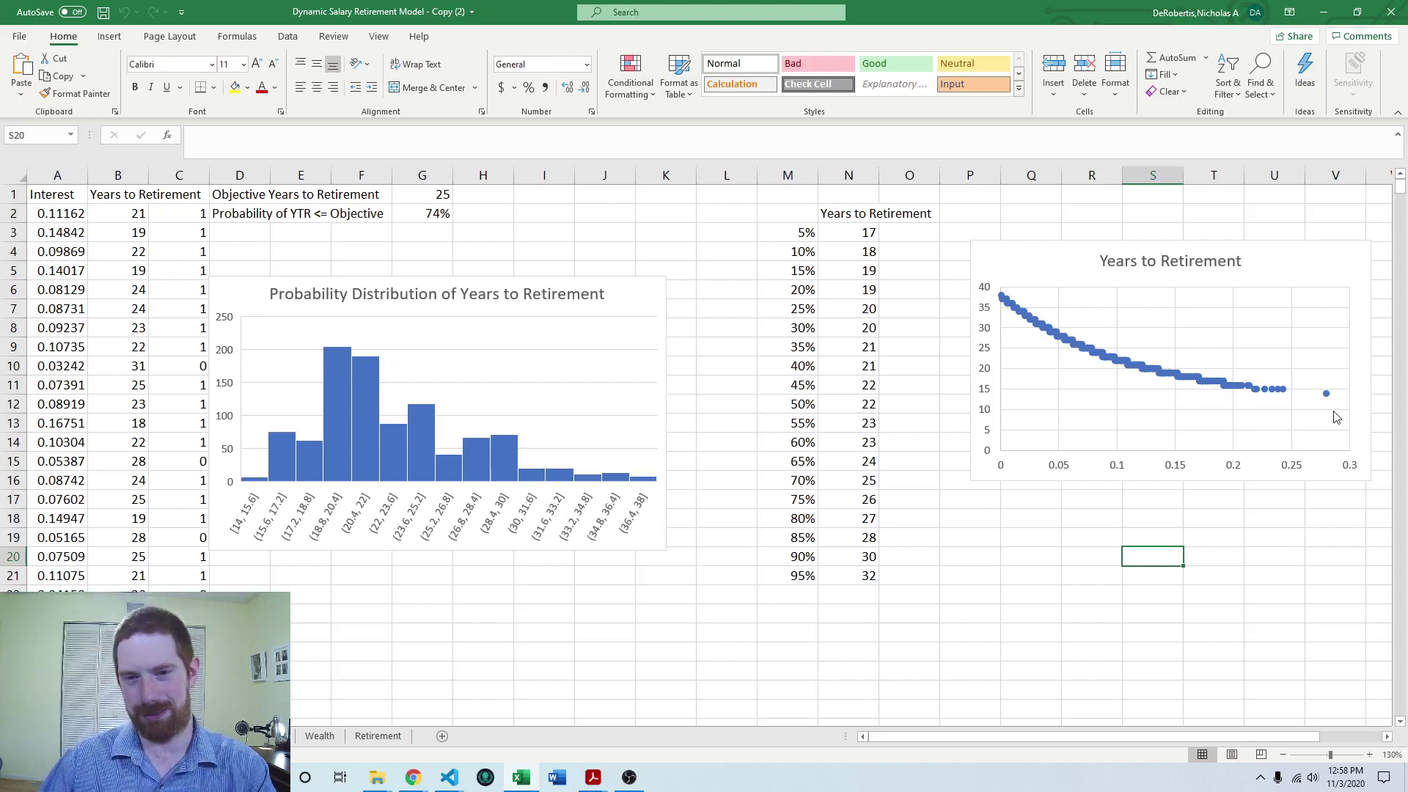
Focus the refreshed simulation sheet and show the Data ribbon tab
left_click(1041, 539)
left_click(950, 535)
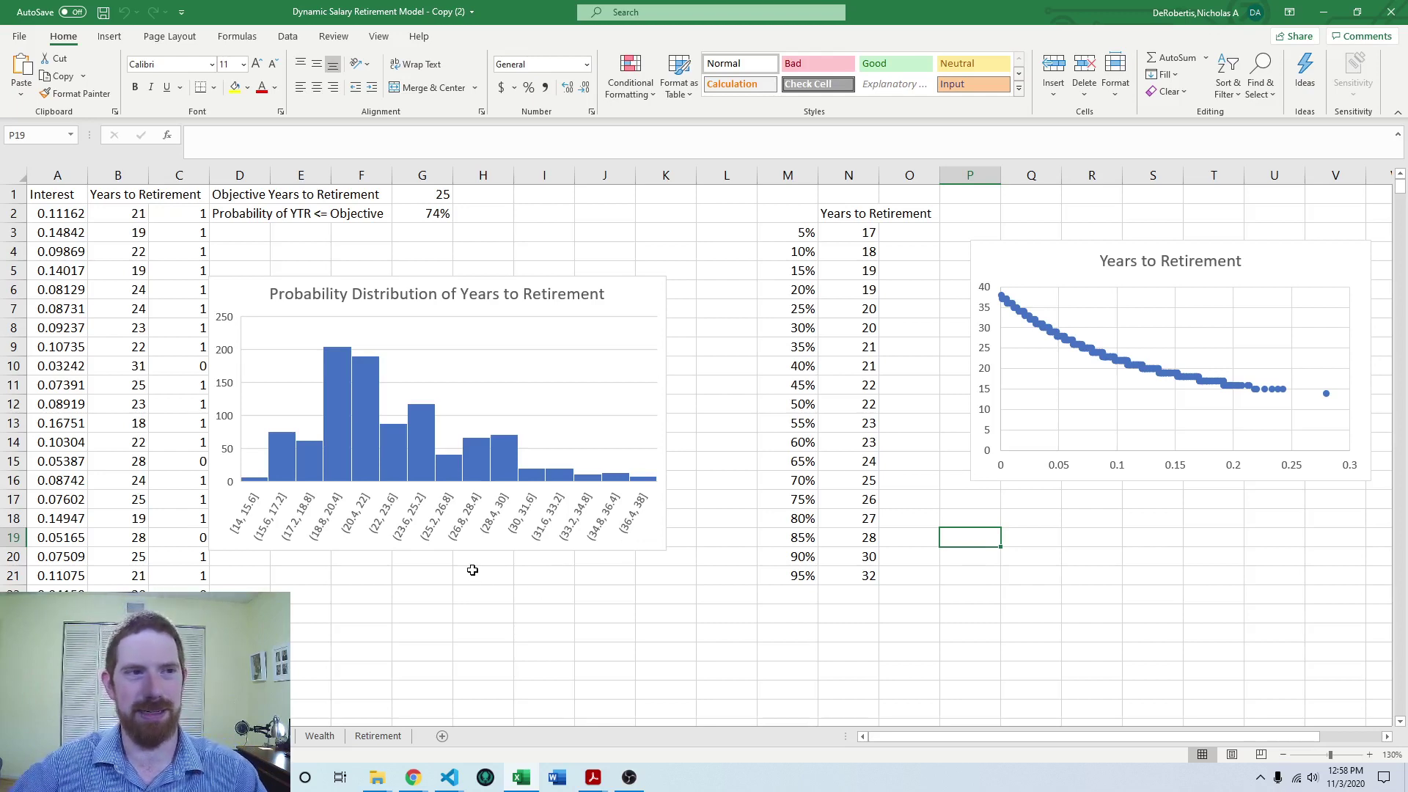
left_click(288, 36)
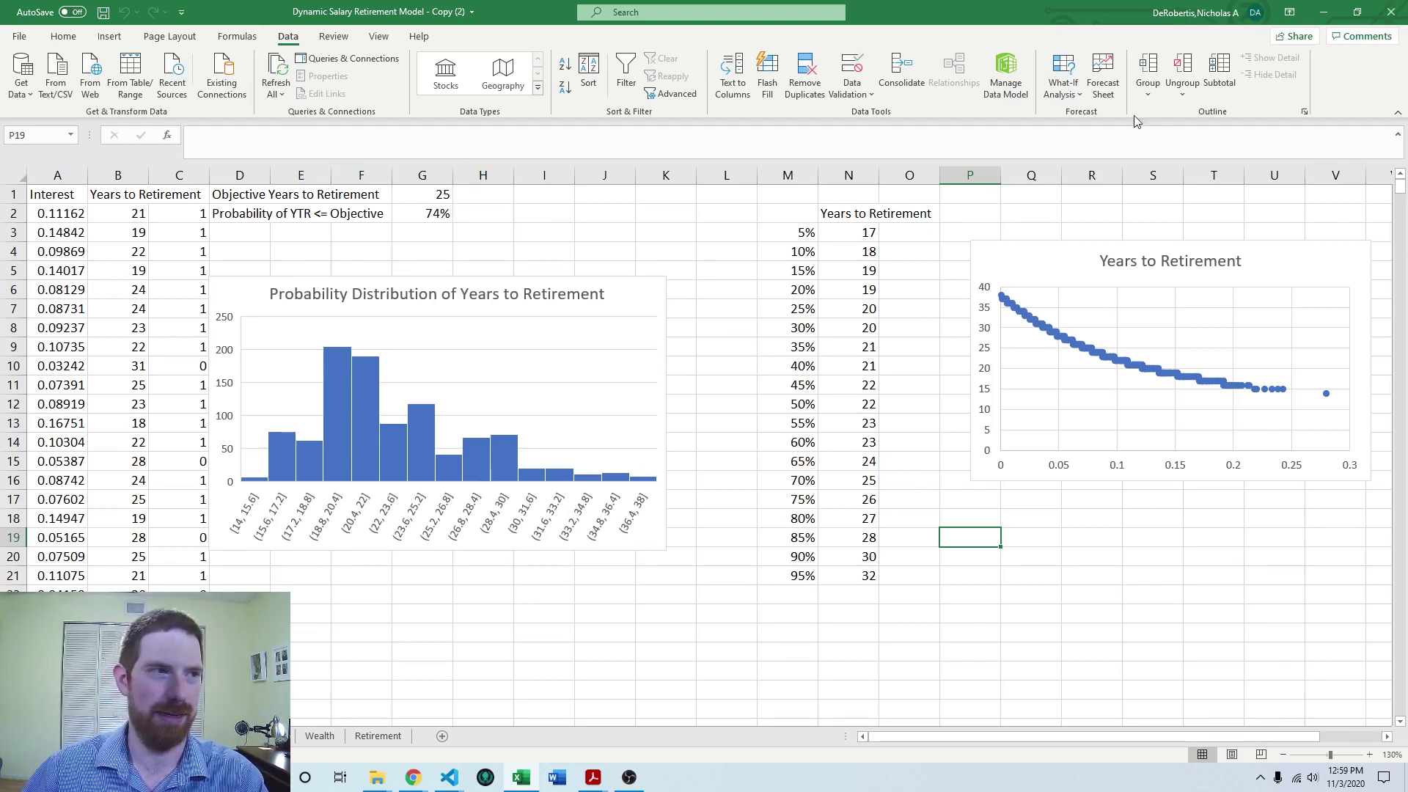
Open the Excel Add-ins manager via File > Options > Add-ins, then close it unchanged
left_click(20, 37)
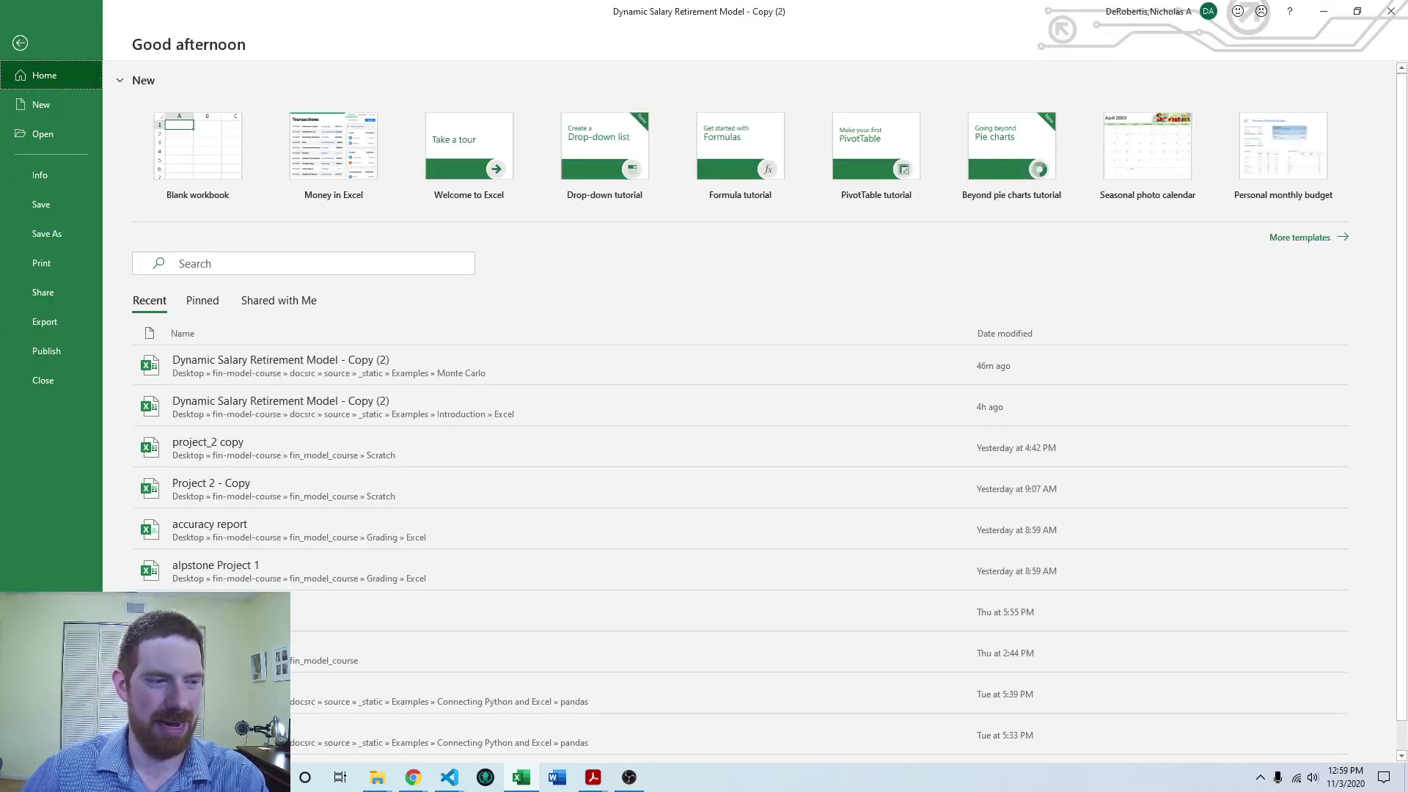
left_click(40, 744)
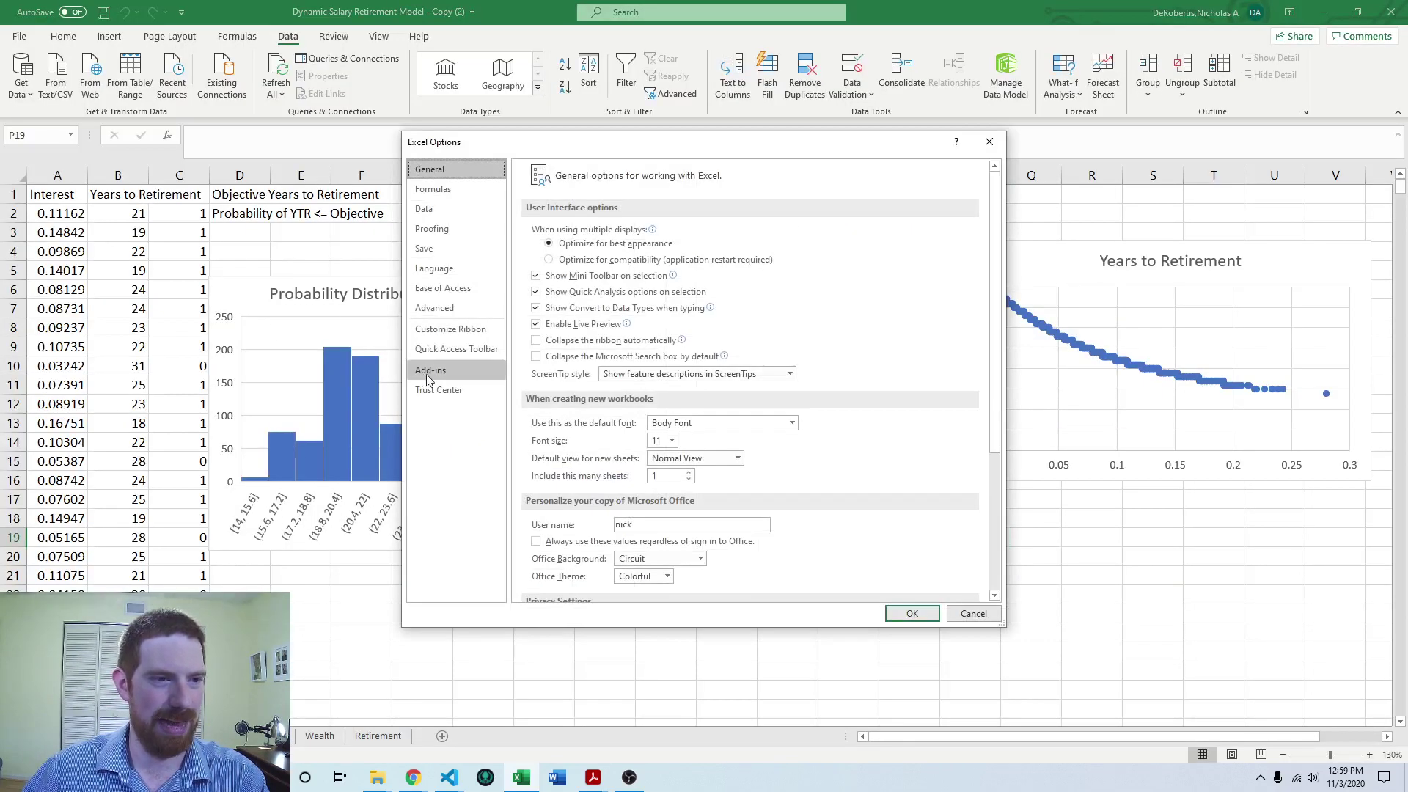
left_click(451, 374)
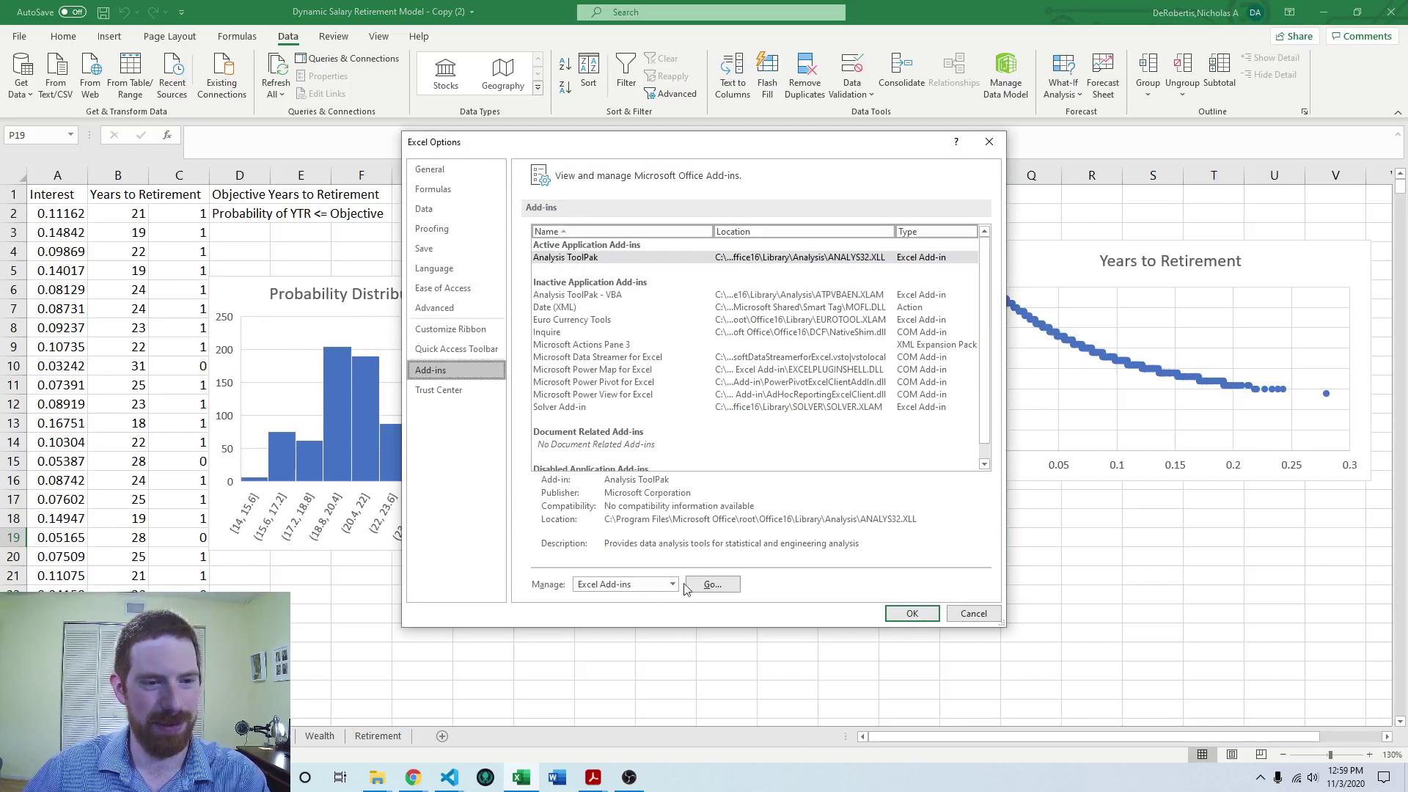
left_click(713, 585)
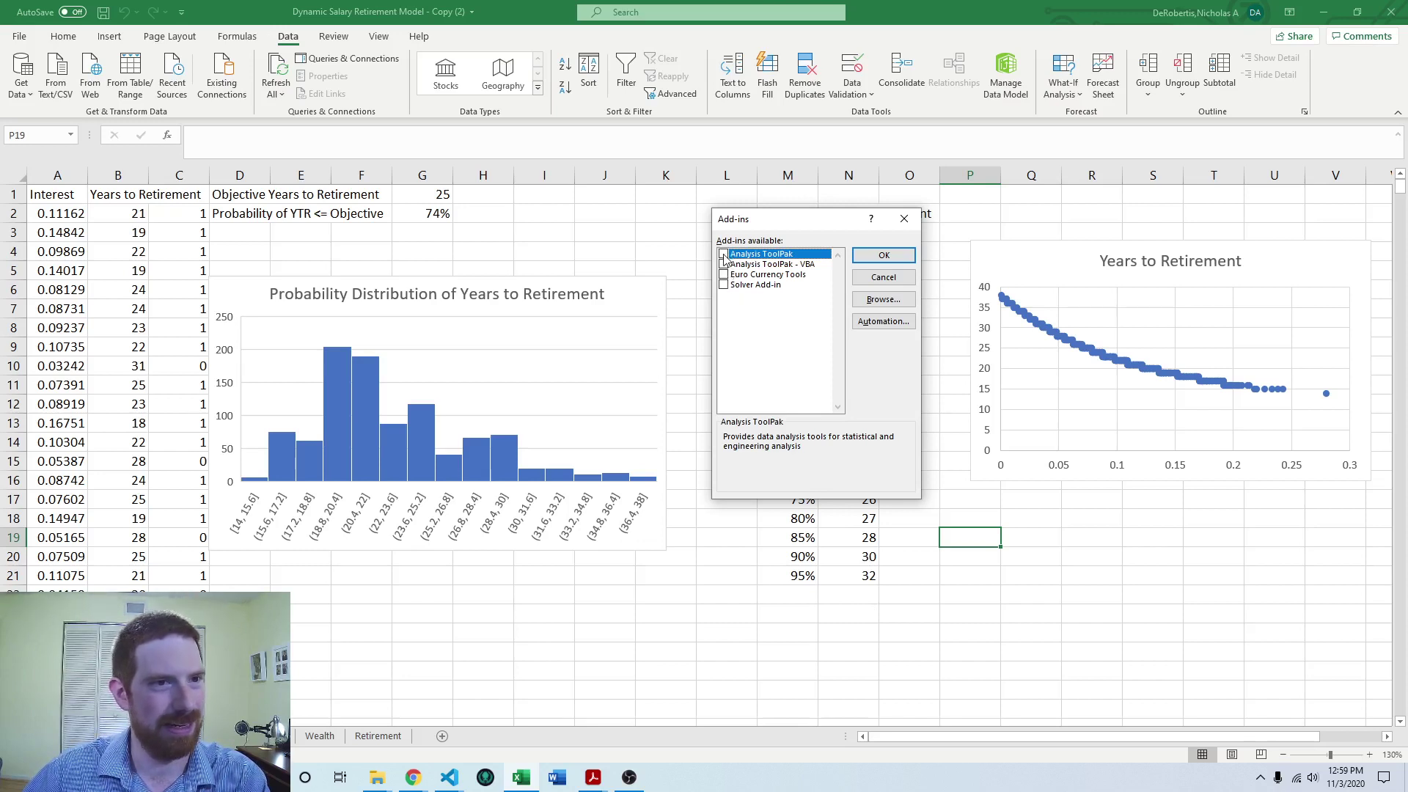
left_click(884, 255)
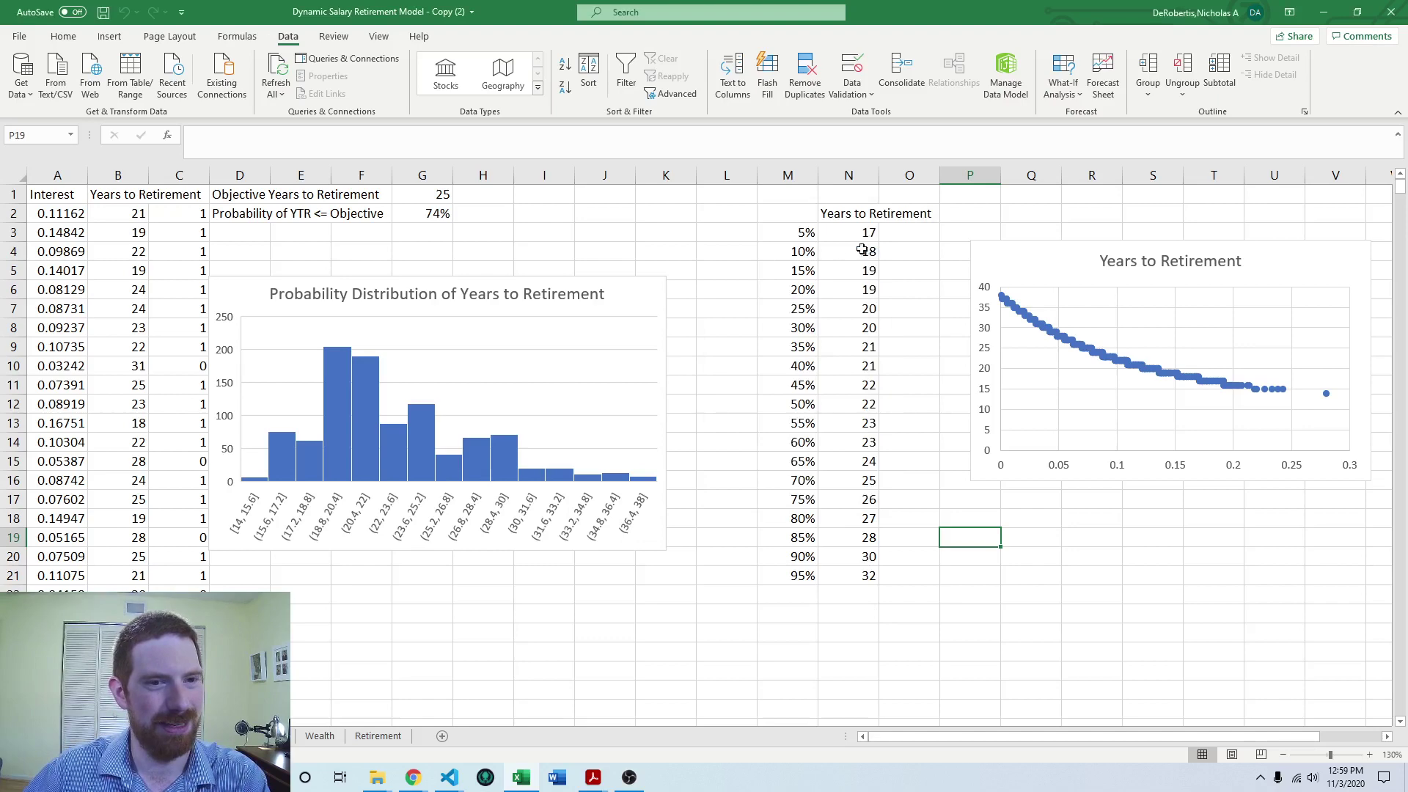
left_click(680, 243)
Reopen the Excel Add-ins manager and enable the Analysis ToolPak
left_click(19, 38)
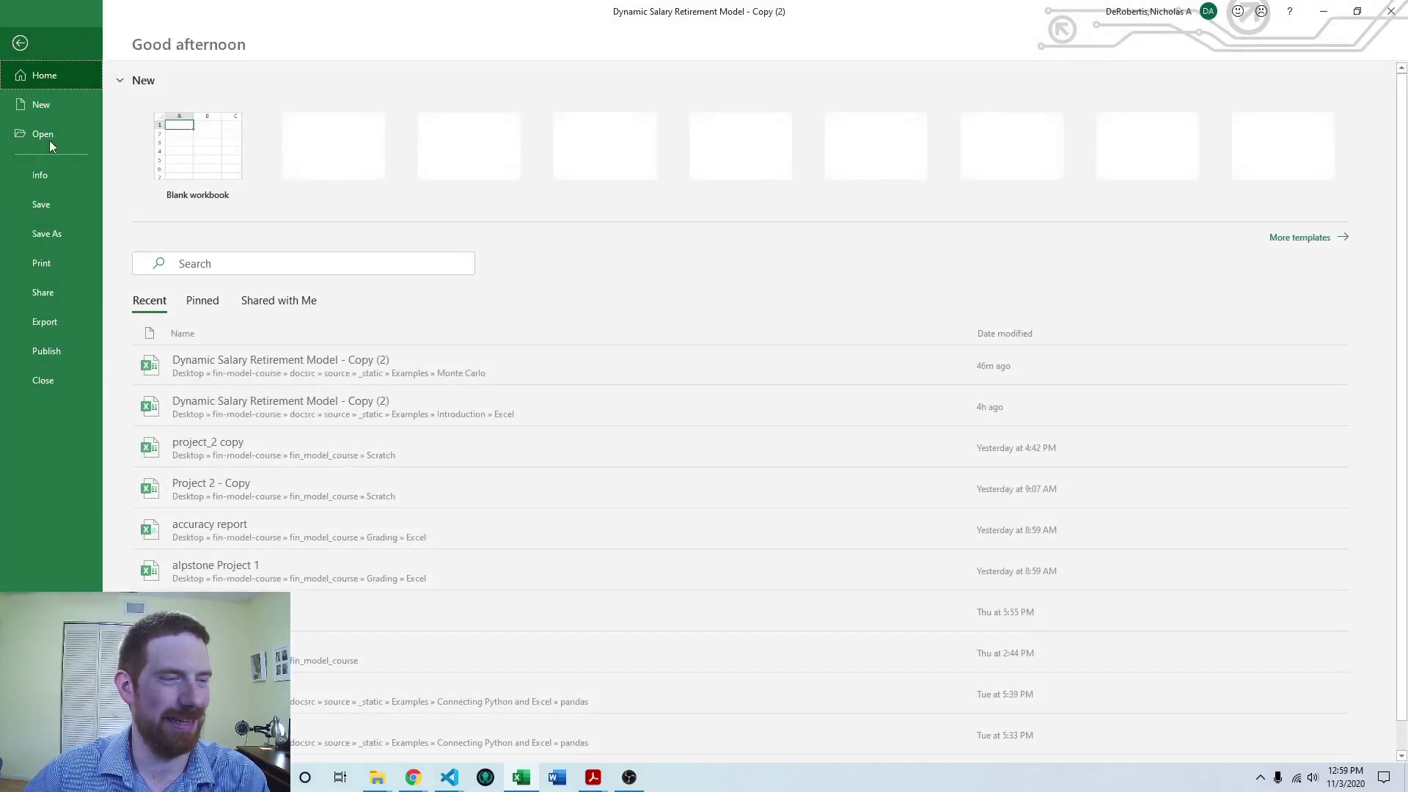
left_click(41, 748)
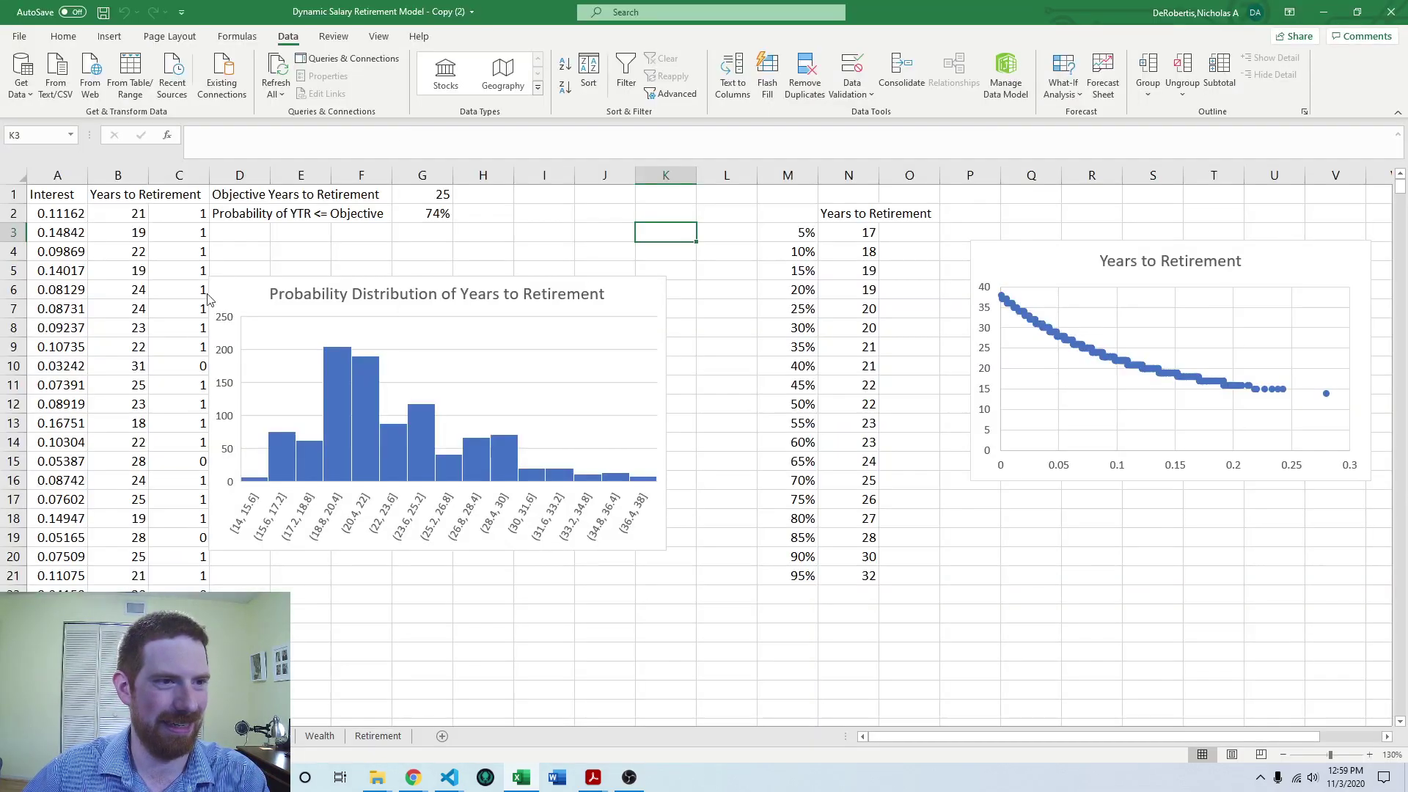
left_click(435, 308)
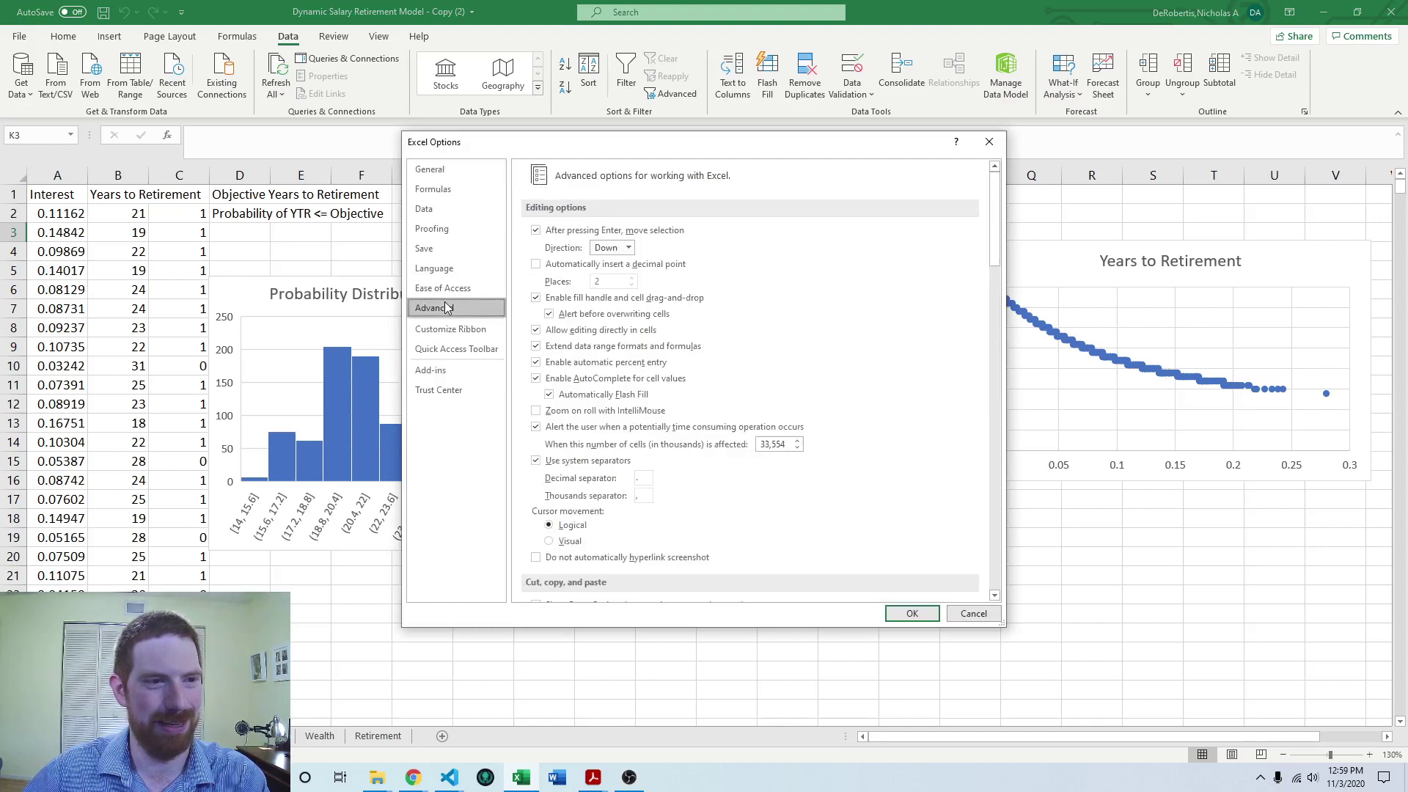
left_click(432, 372)
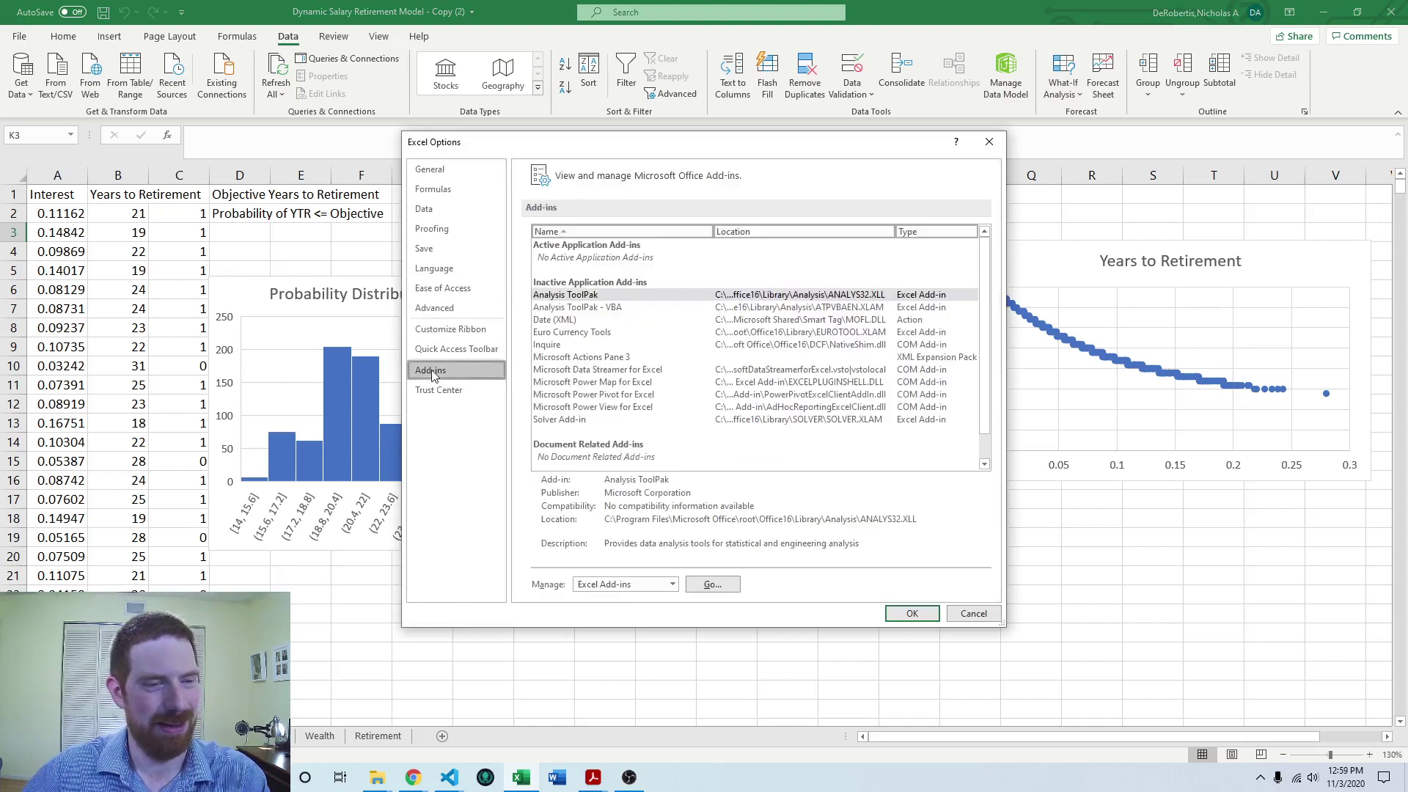
left_click(712, 584)
left_click(724, 254)
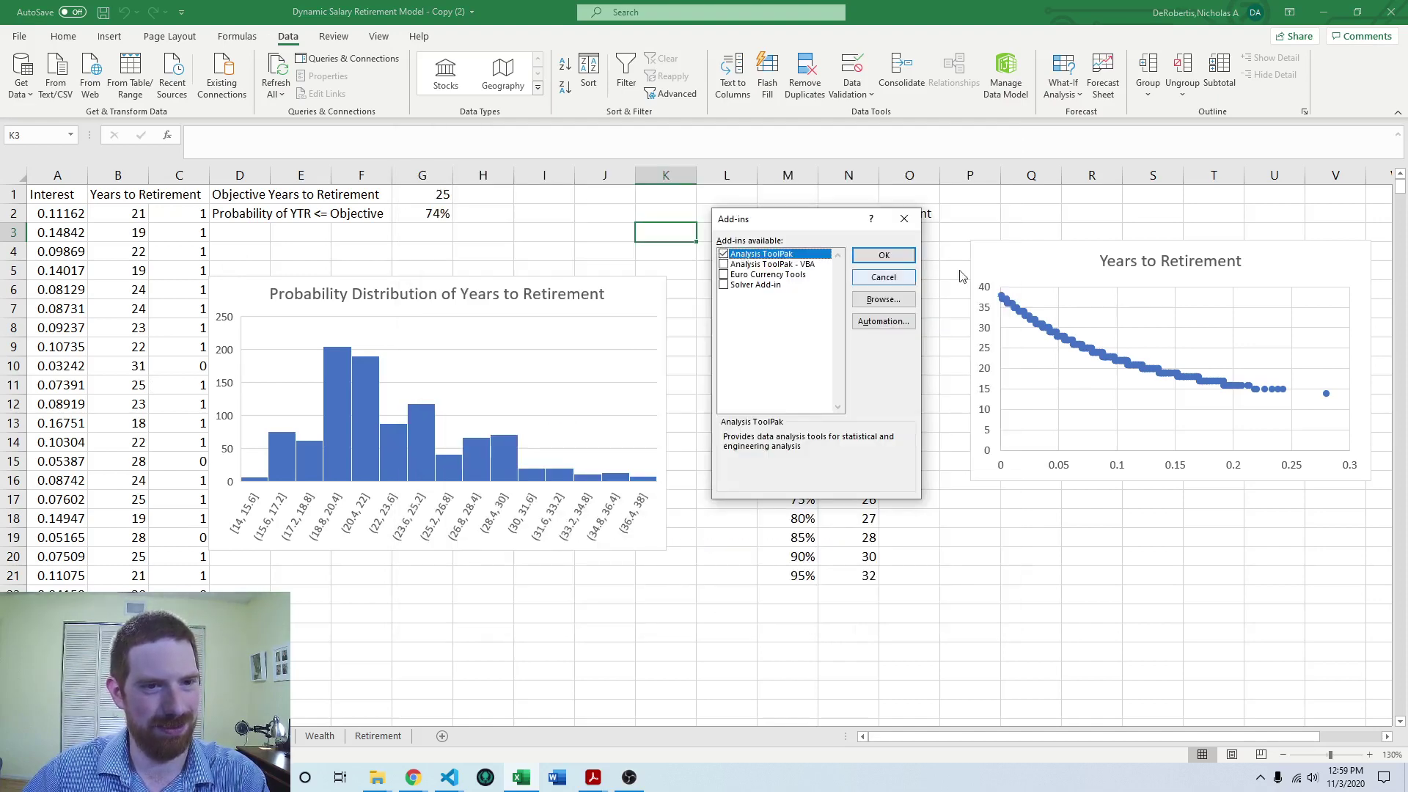
left_click(884, 255)
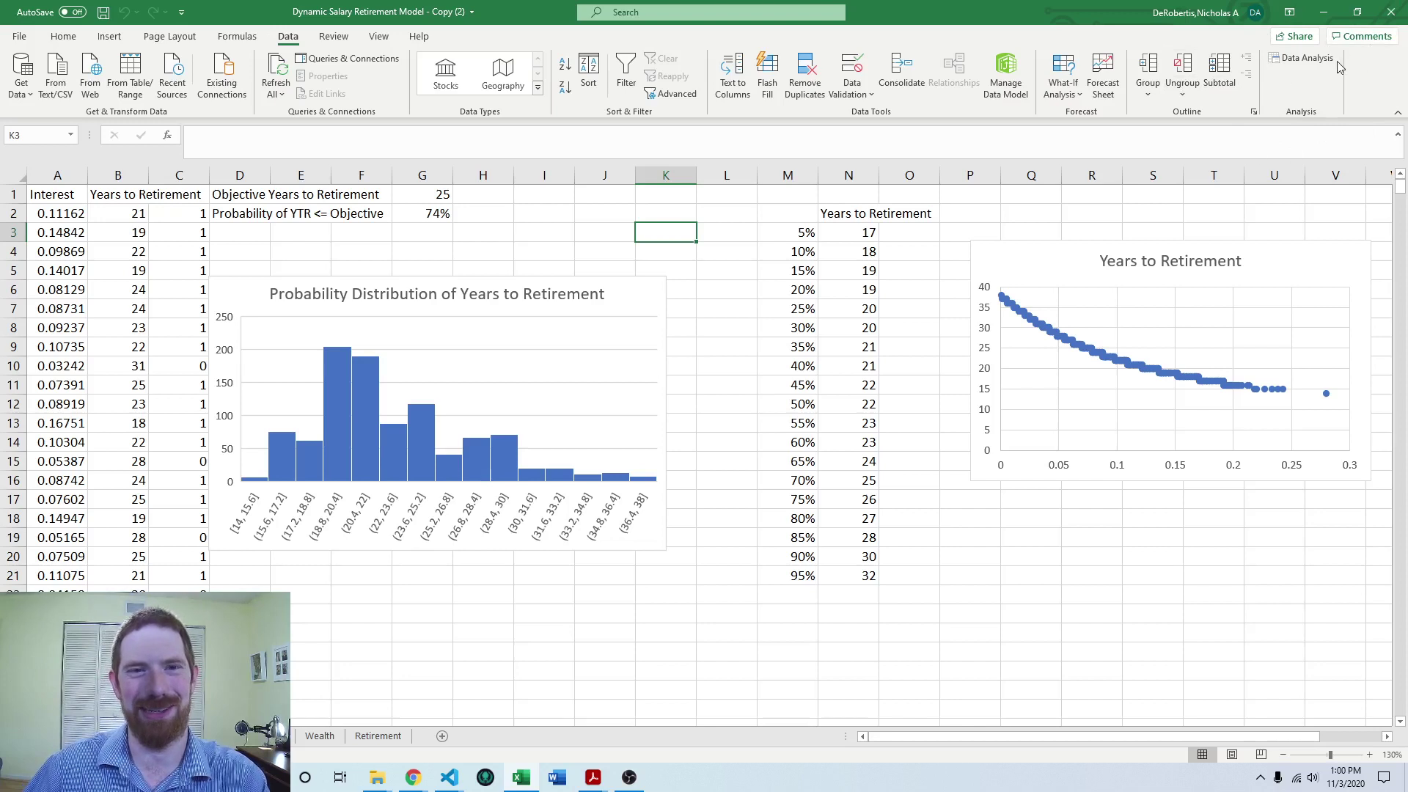
Open the Regression tool from Data Analysis
left_click(1293, 60)
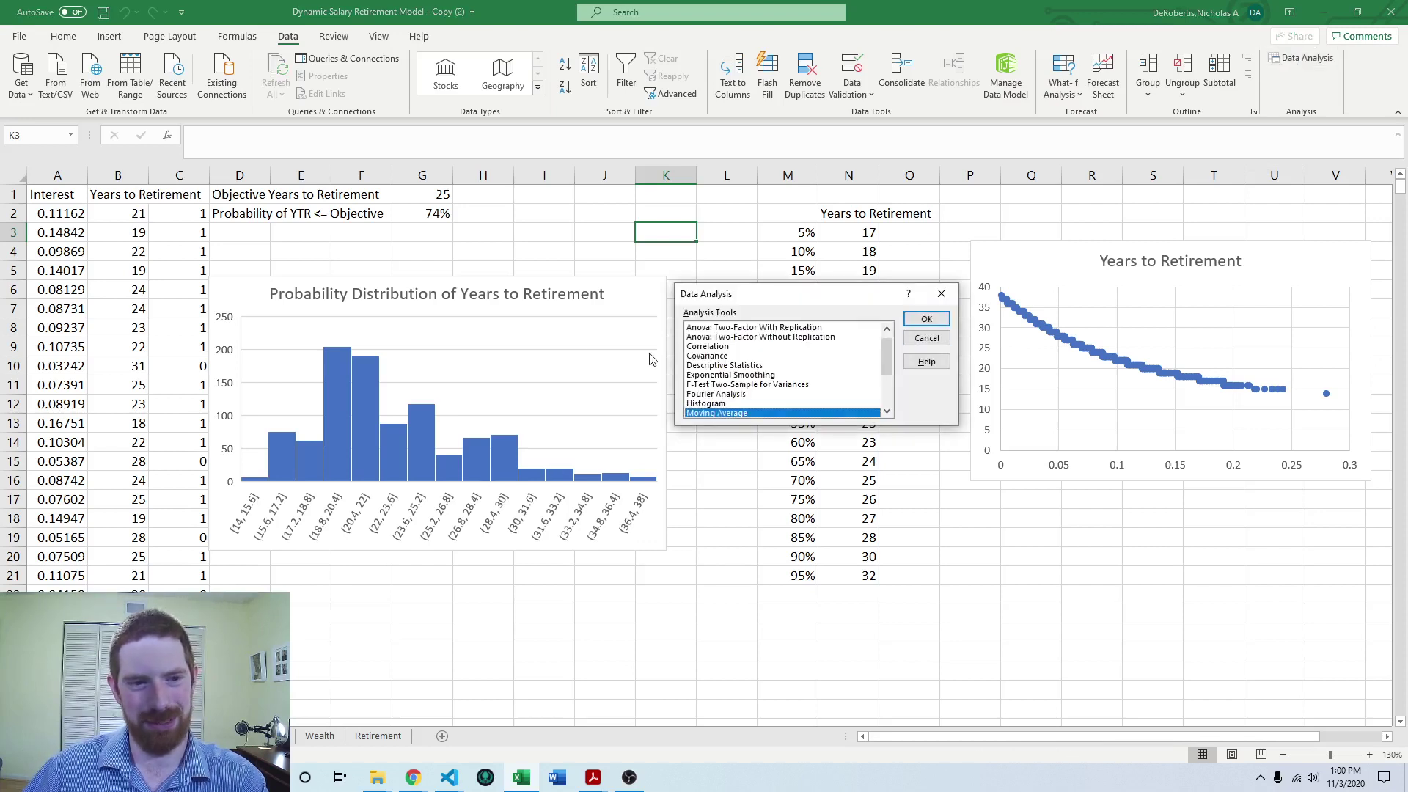
scroll(711, 358, "down", 2)
left_click(708, 385)
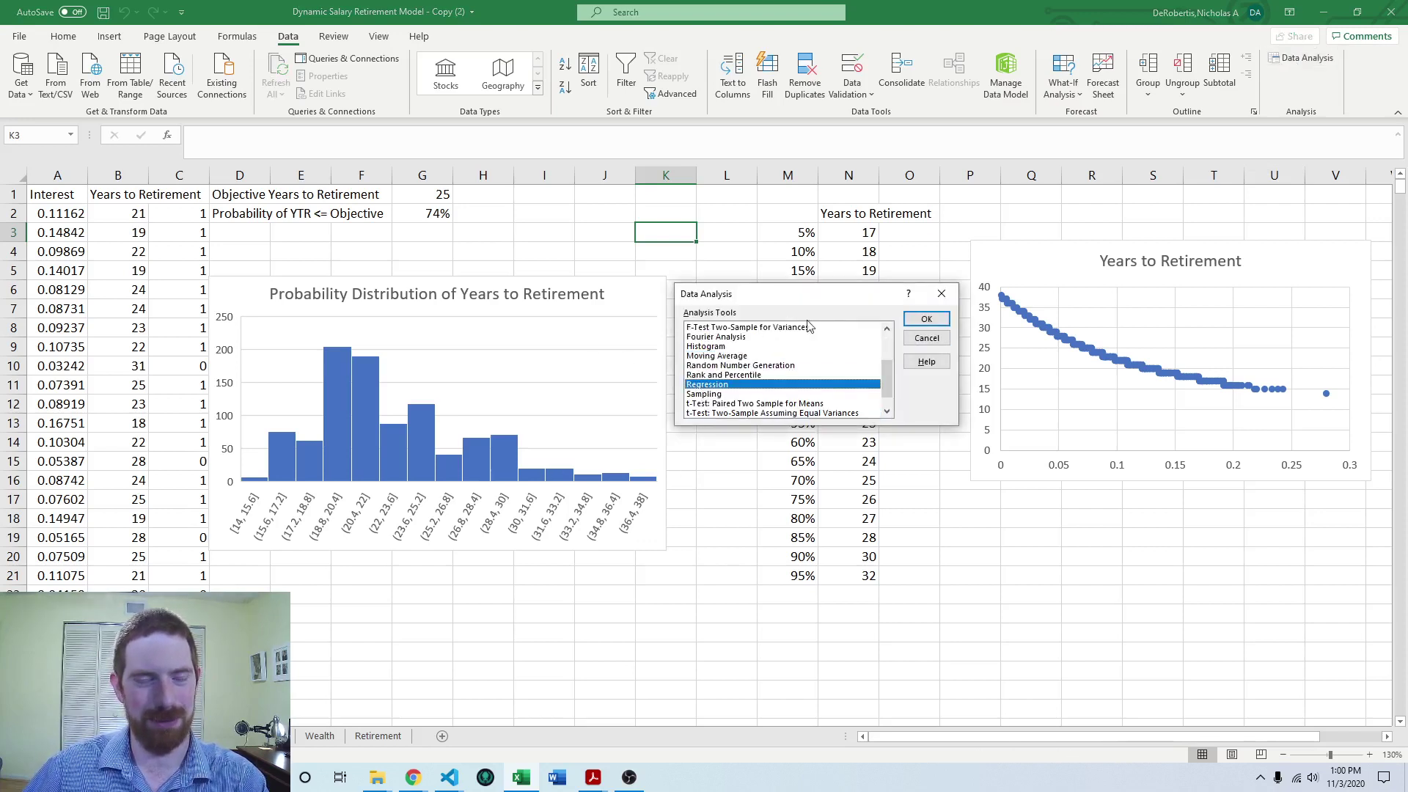
left_click(926, 320)
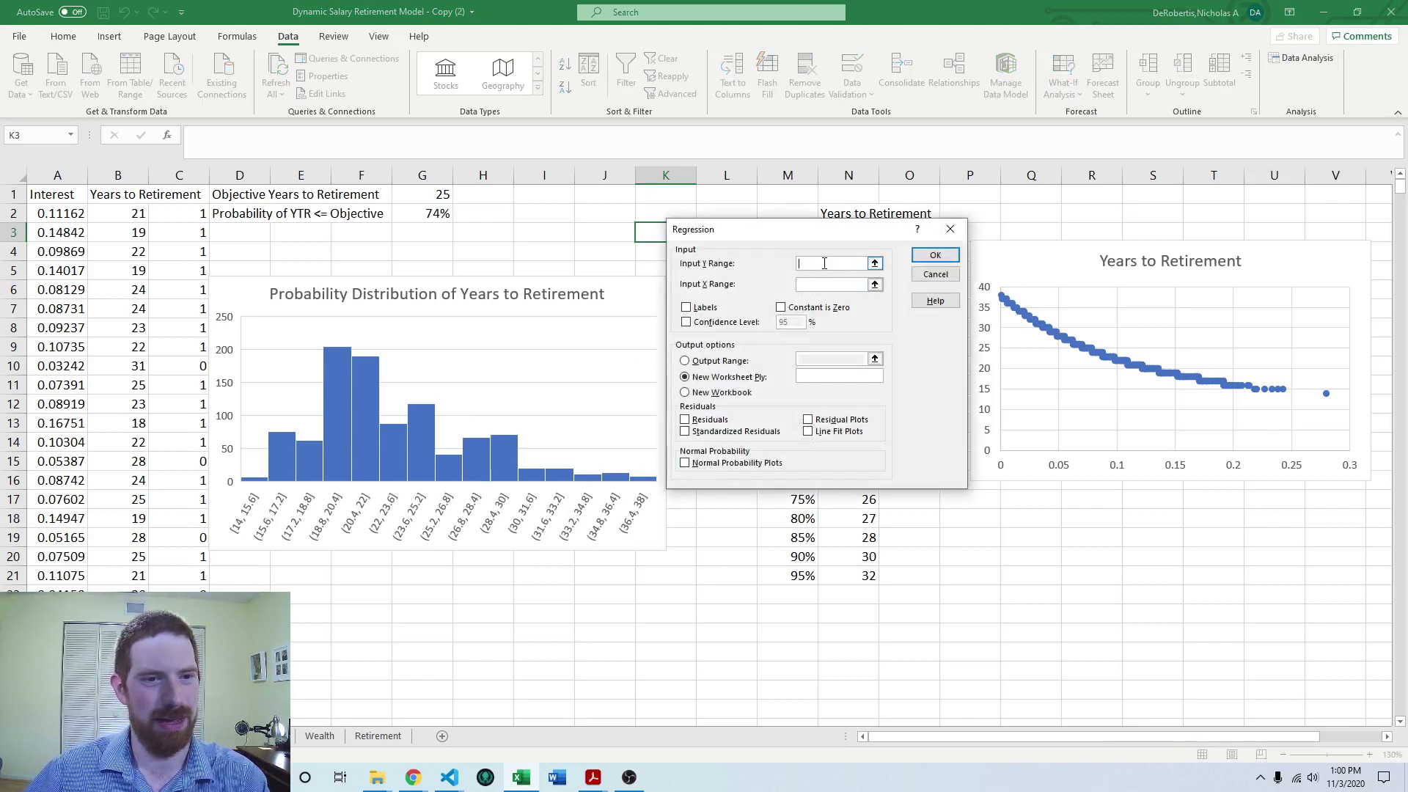
Set Input Y Range to $B$1:$B$1001 and Input X Range to $A$1:$A$1001
left_click(136, 215)
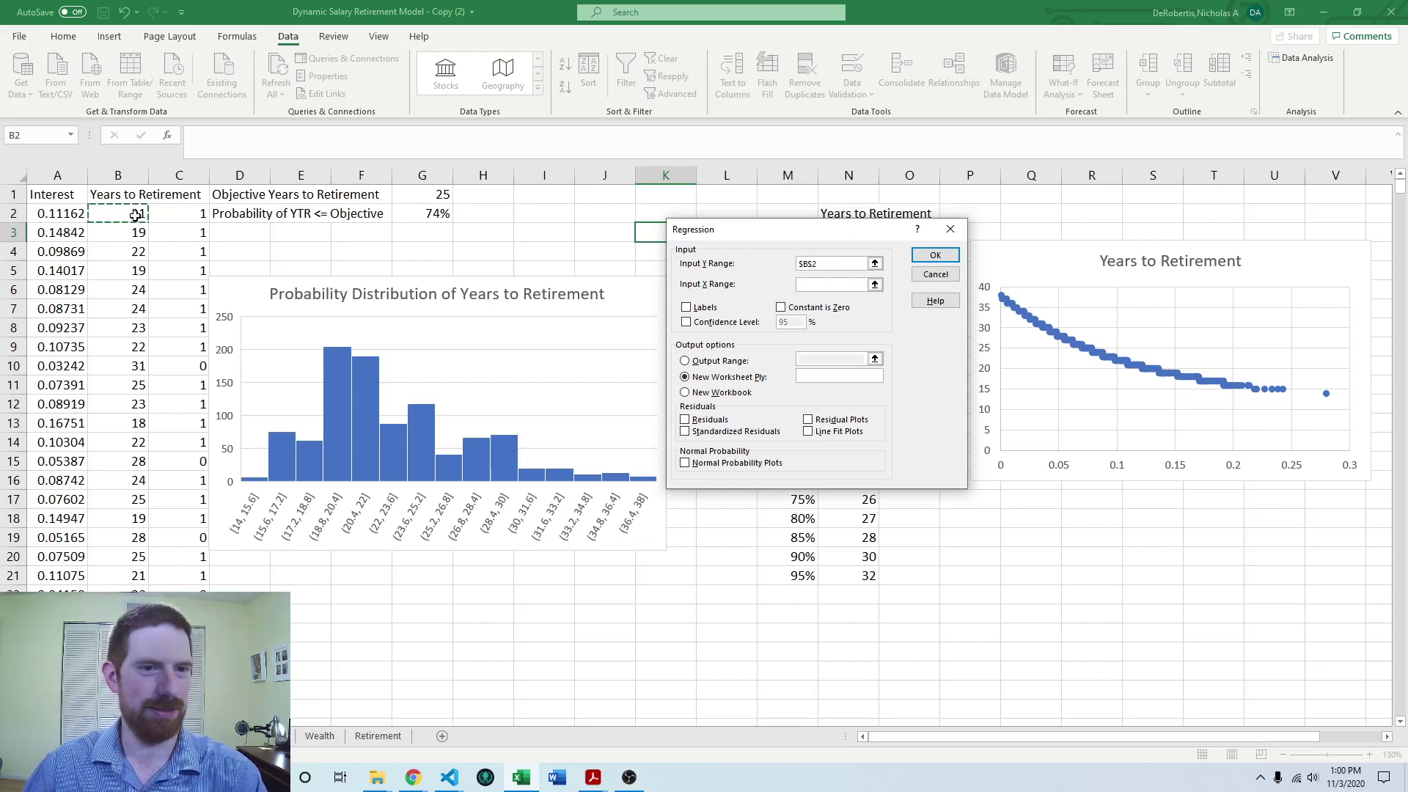
left_click(131, 195)
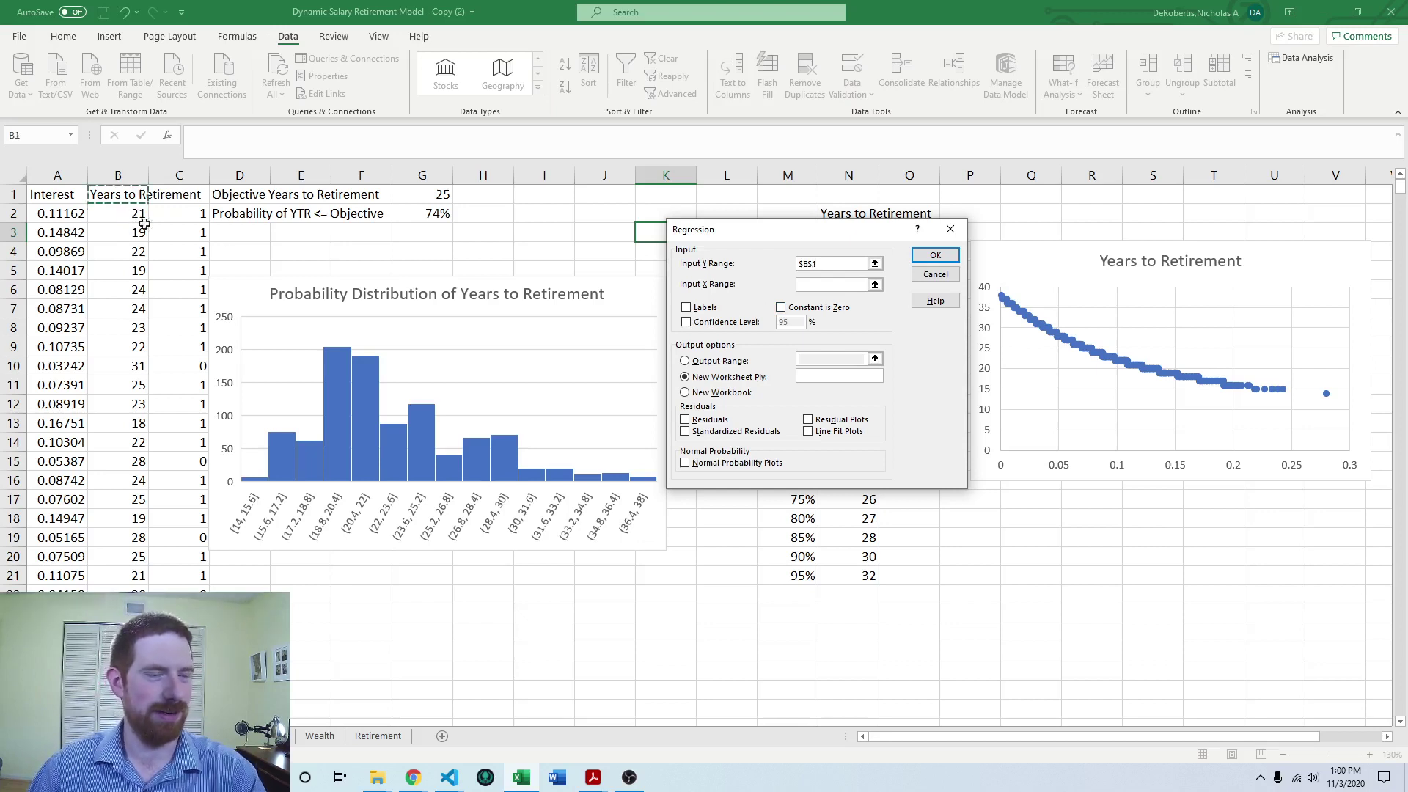
key("ctrl+shift+Down")
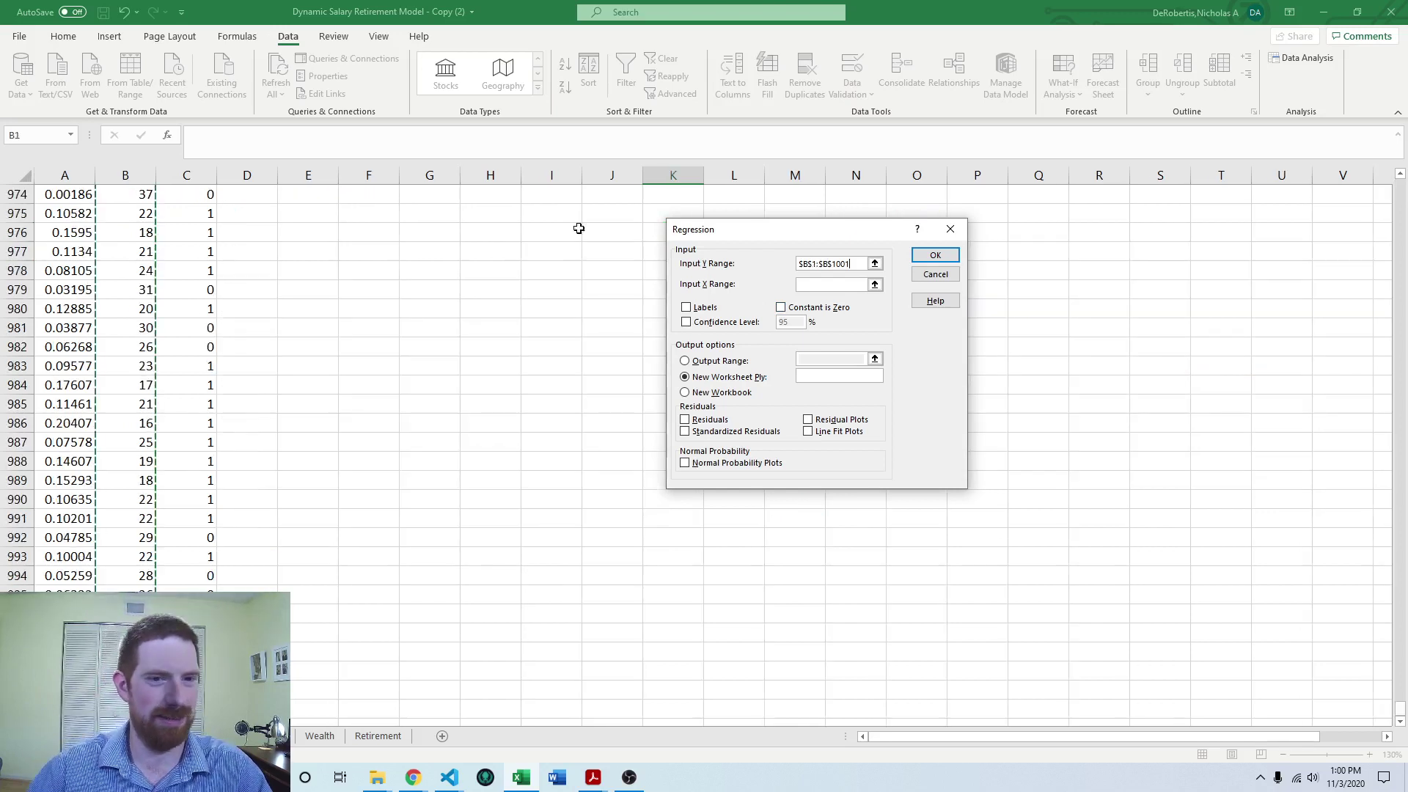
left_click(803, 284)
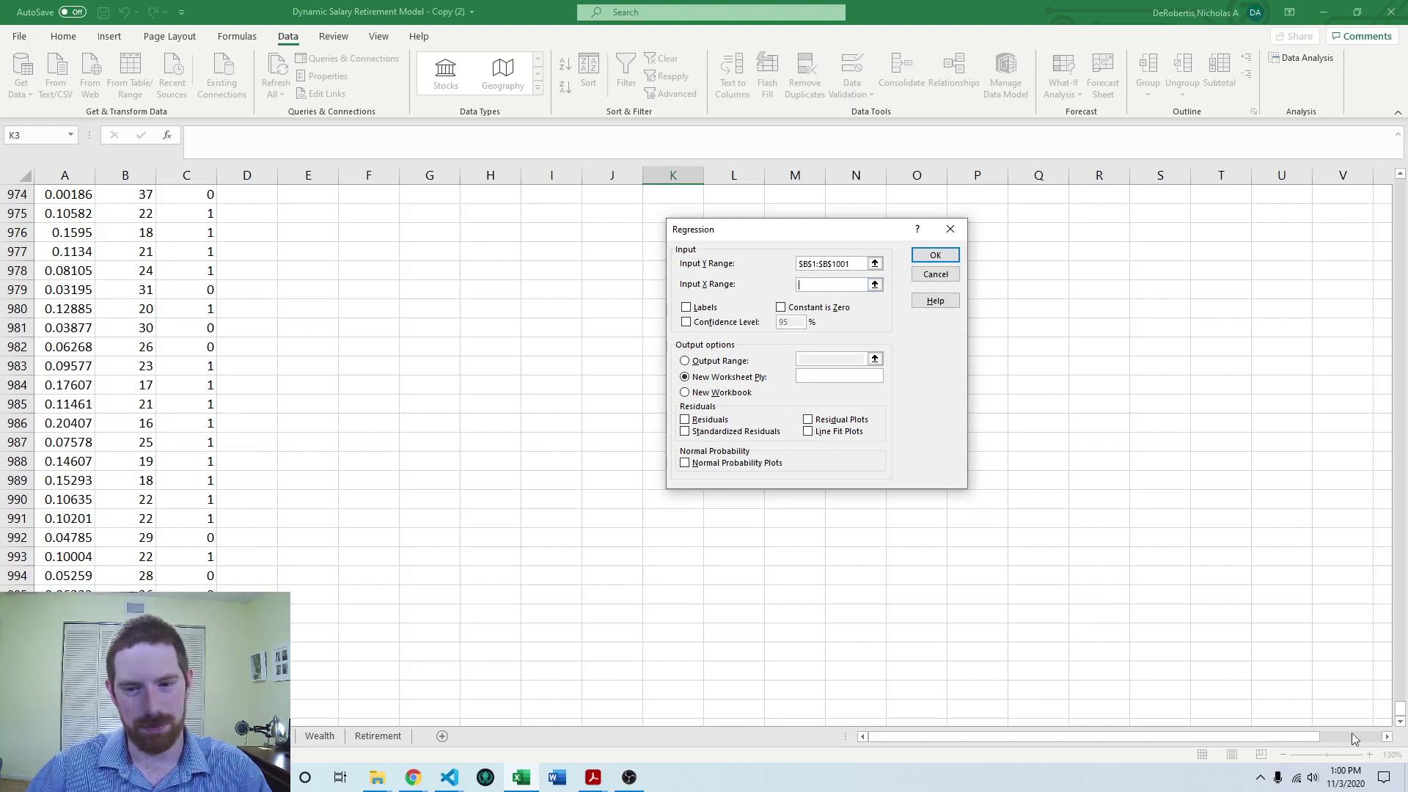
left_click_drag(1399, 710, 1390, 176)
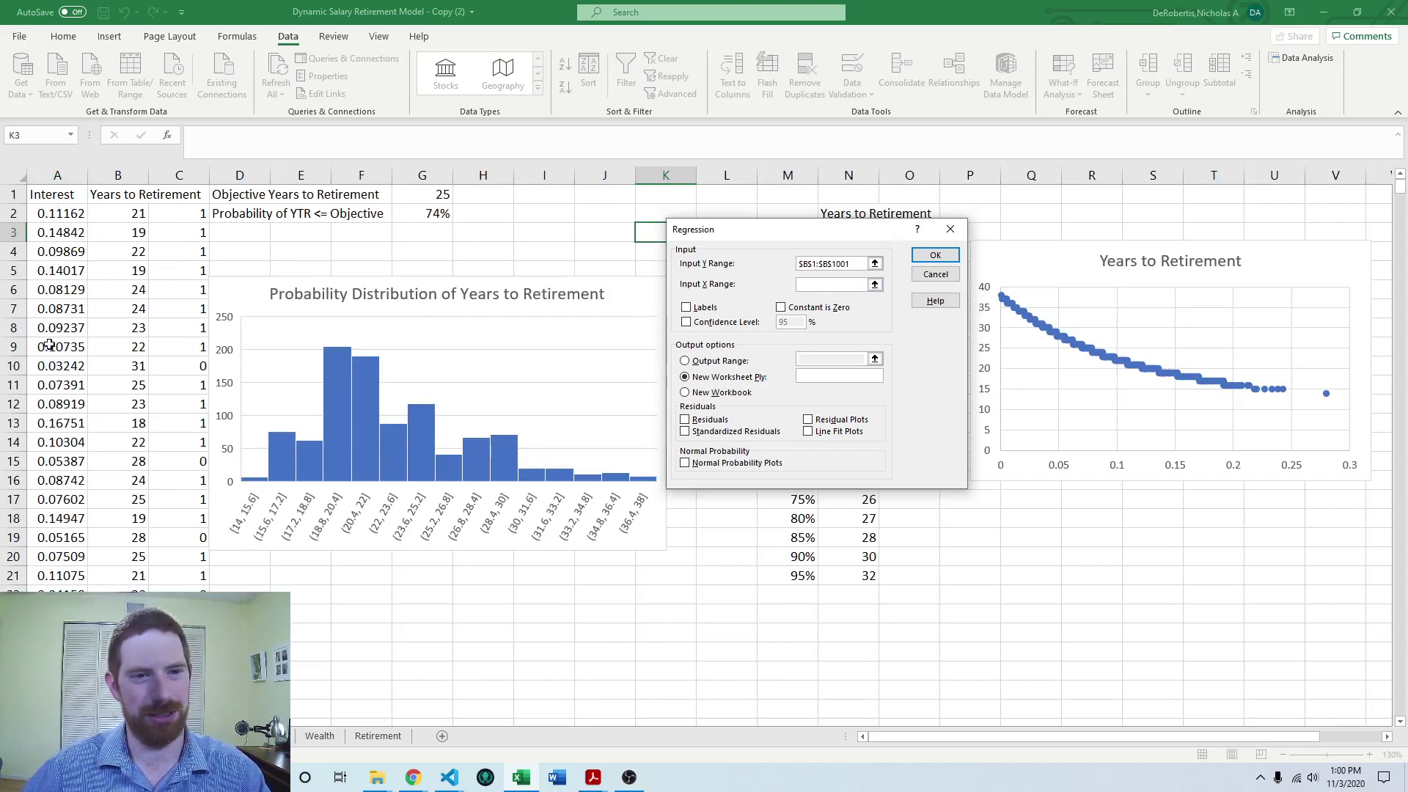
left_click(50, 194)
key("ctrl+shift+Down")
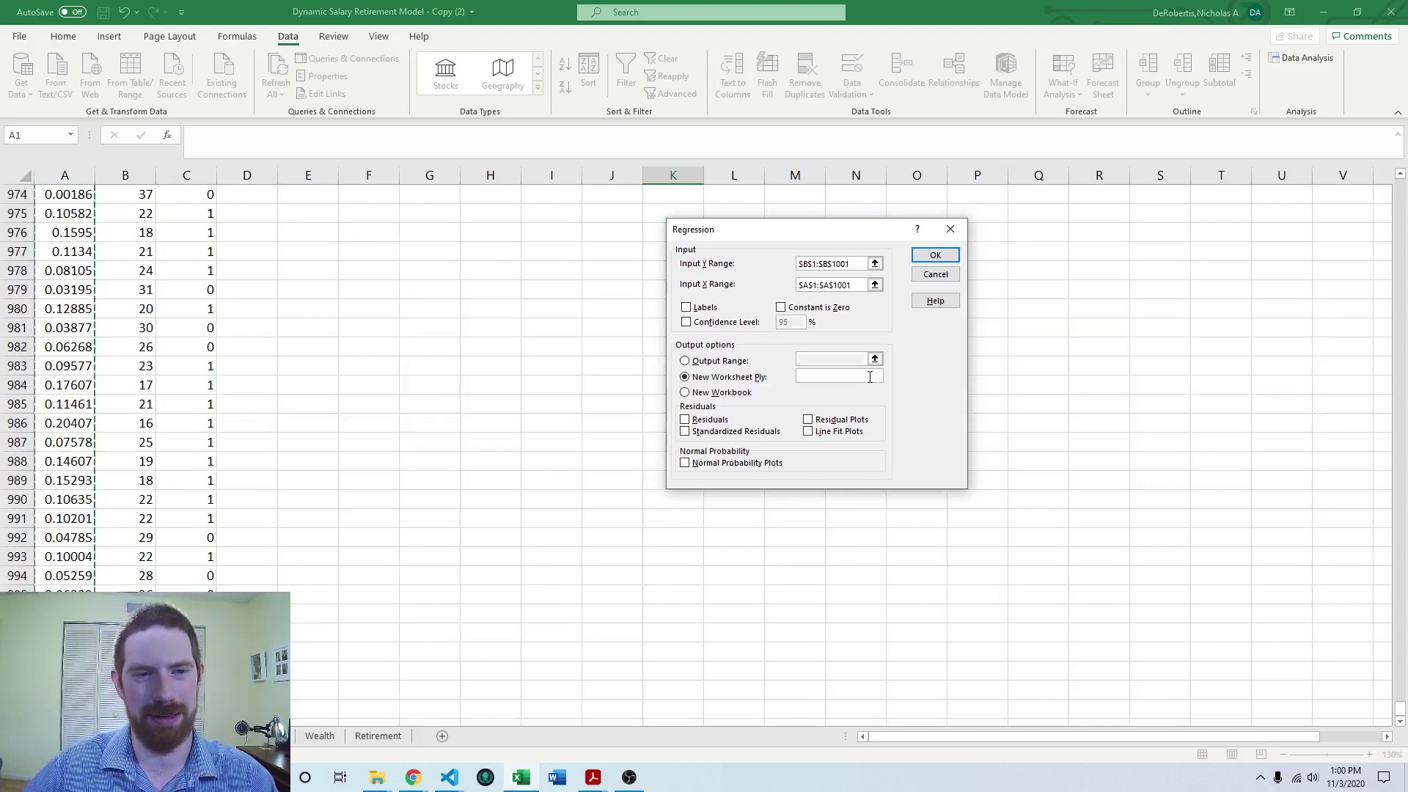
left_click_drag(1397, 710, 1368, 176)
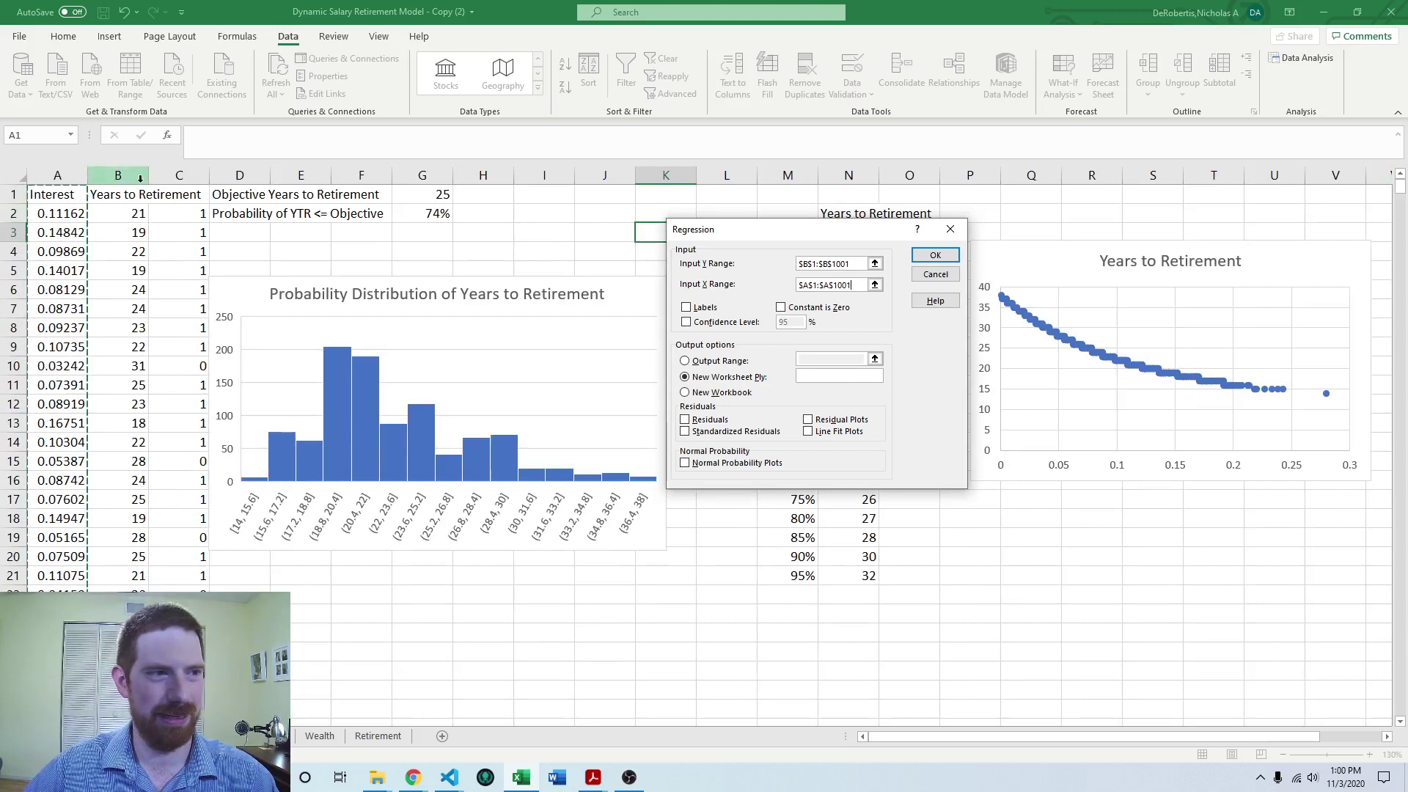
Turn on Labels and send the output to a range starting at $E$24
left_click(686, 307)
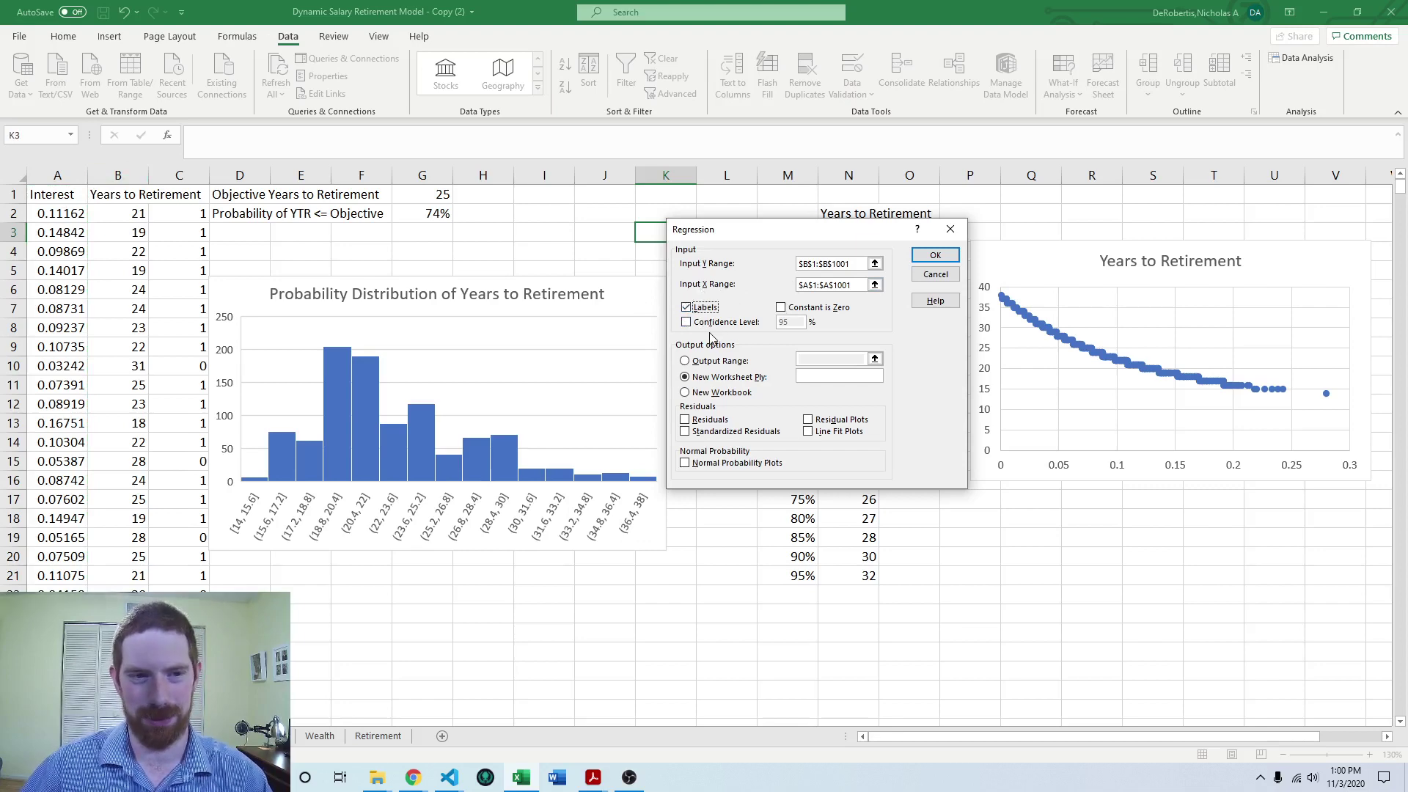
left_click(685, 363)
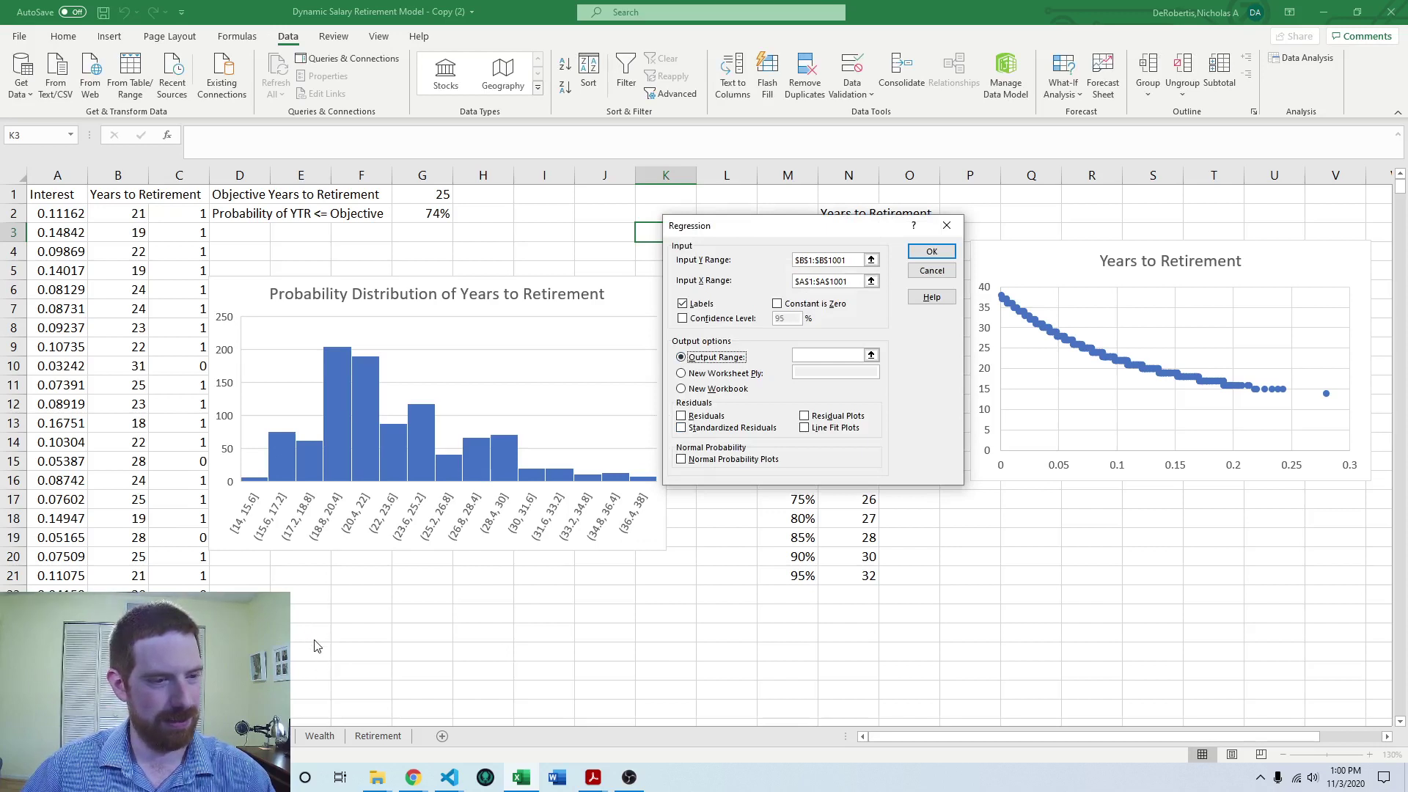
left_click(850, 352)
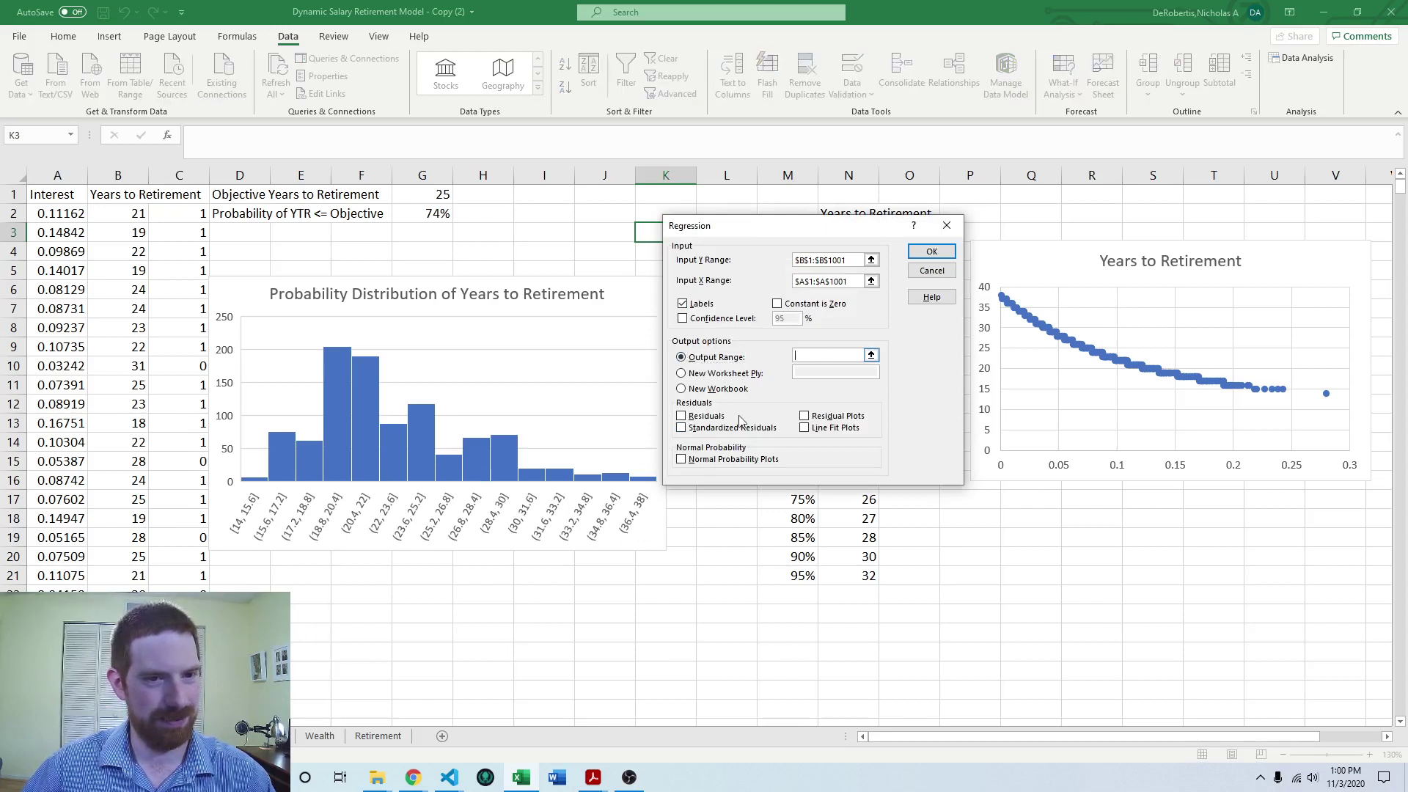
left_click(311, 637)
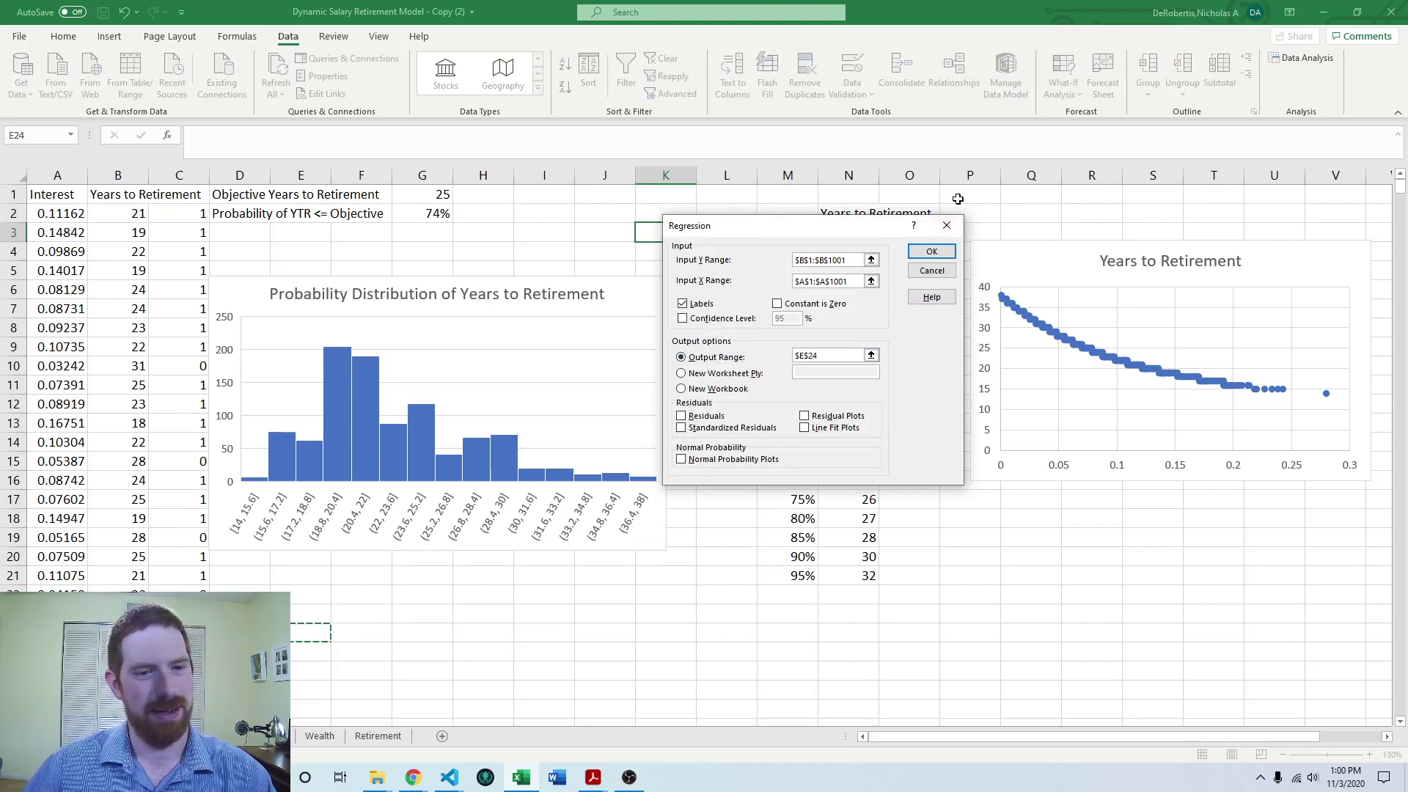
left_click(932, 253)
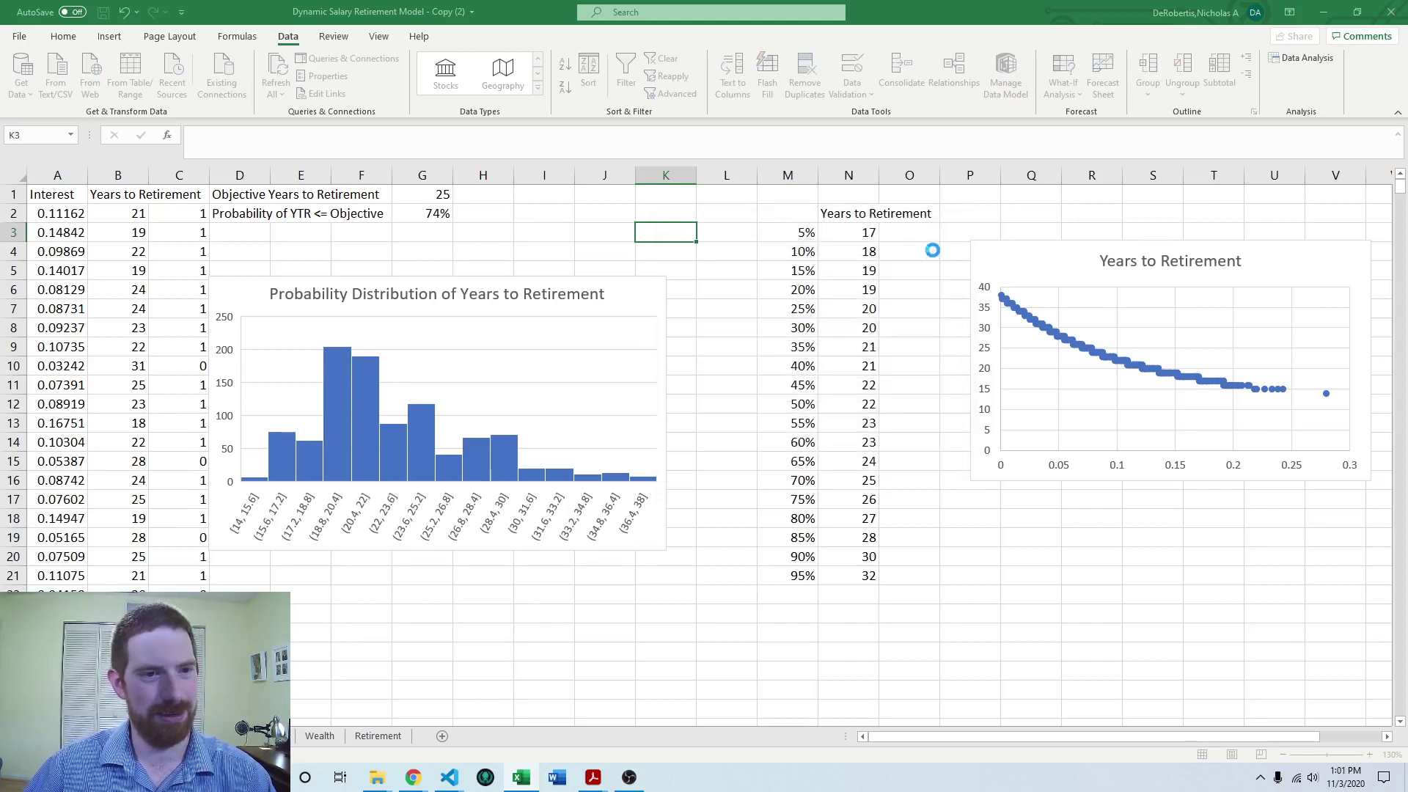
scroll(733, 503, "down", 4)
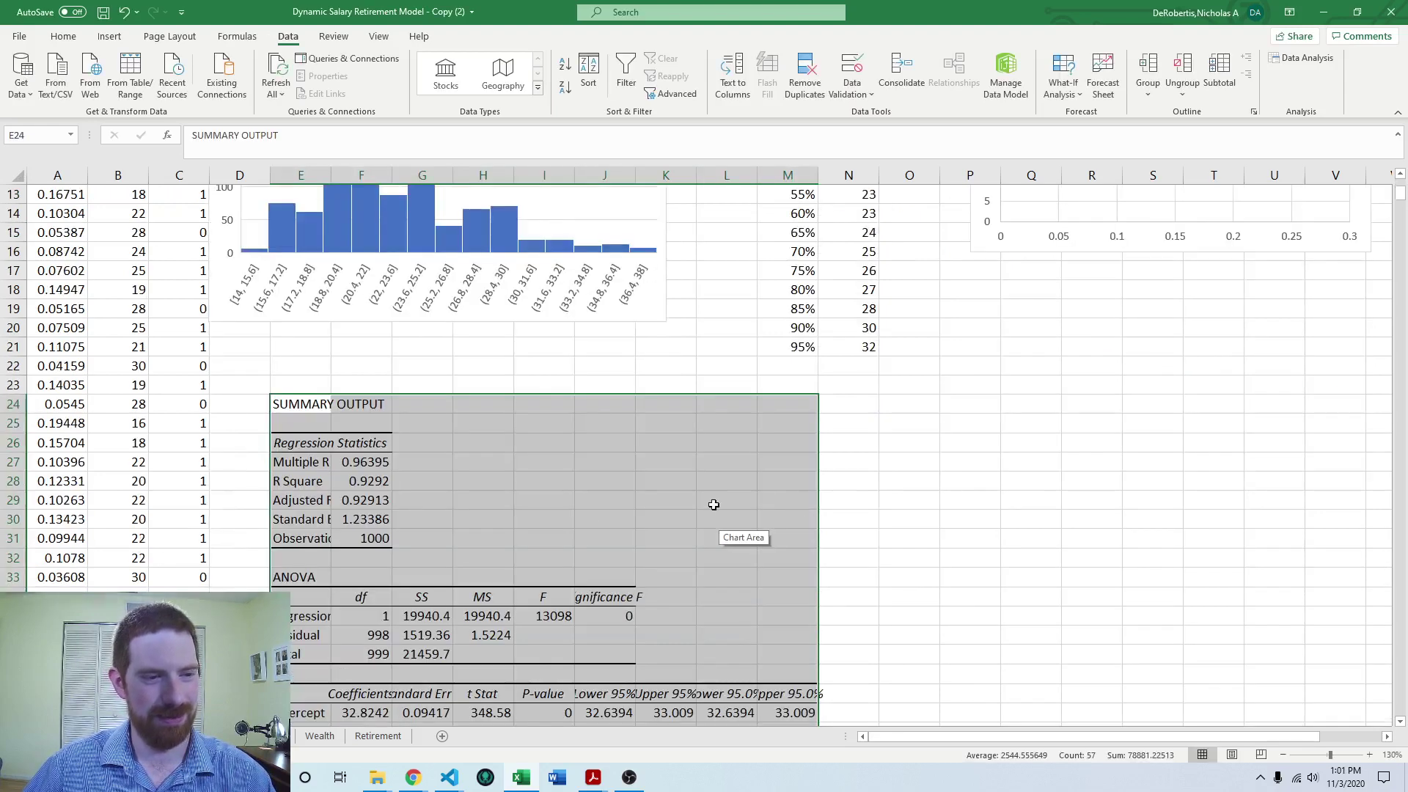
left_click(522, 470)
scroll(542, 514, "down", 2)
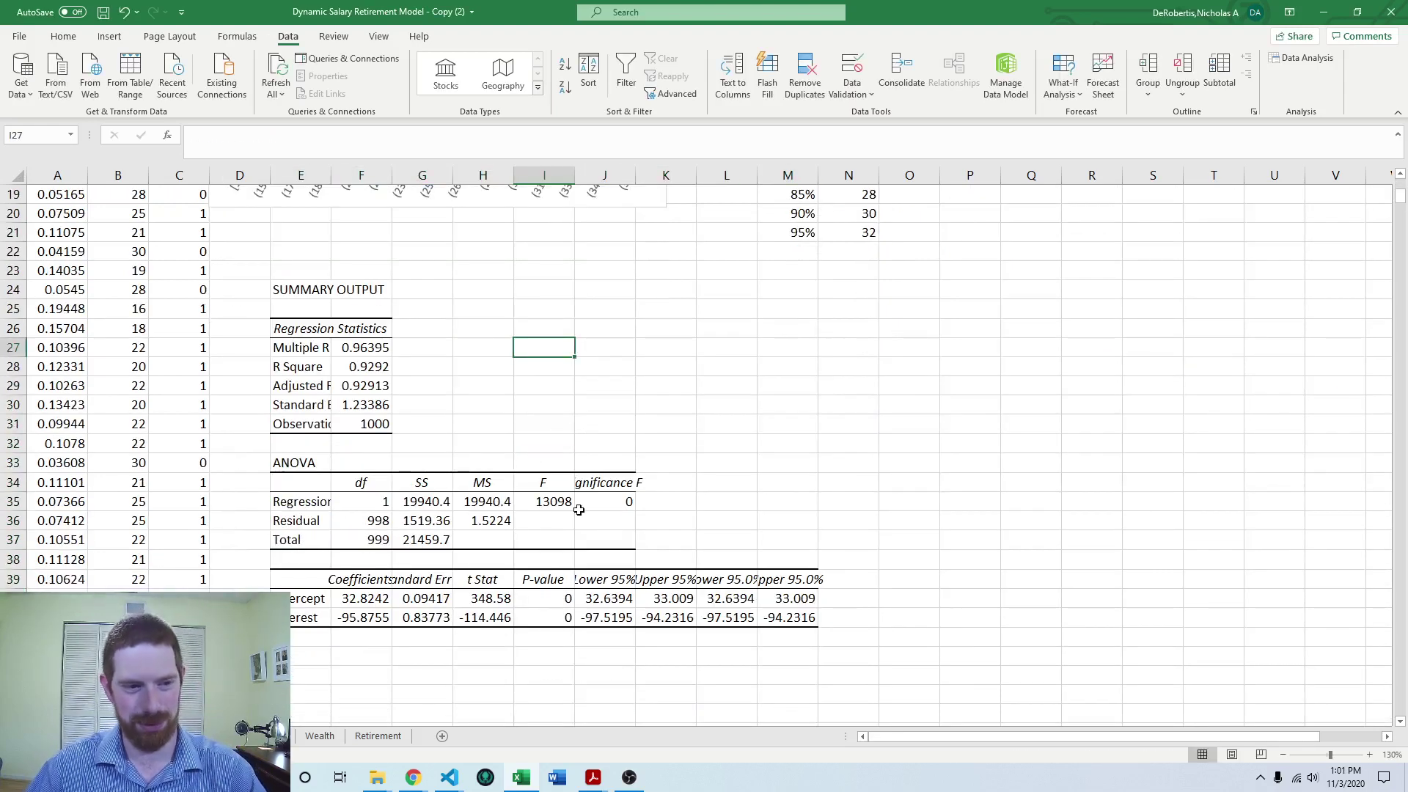
left_click(612, 362)
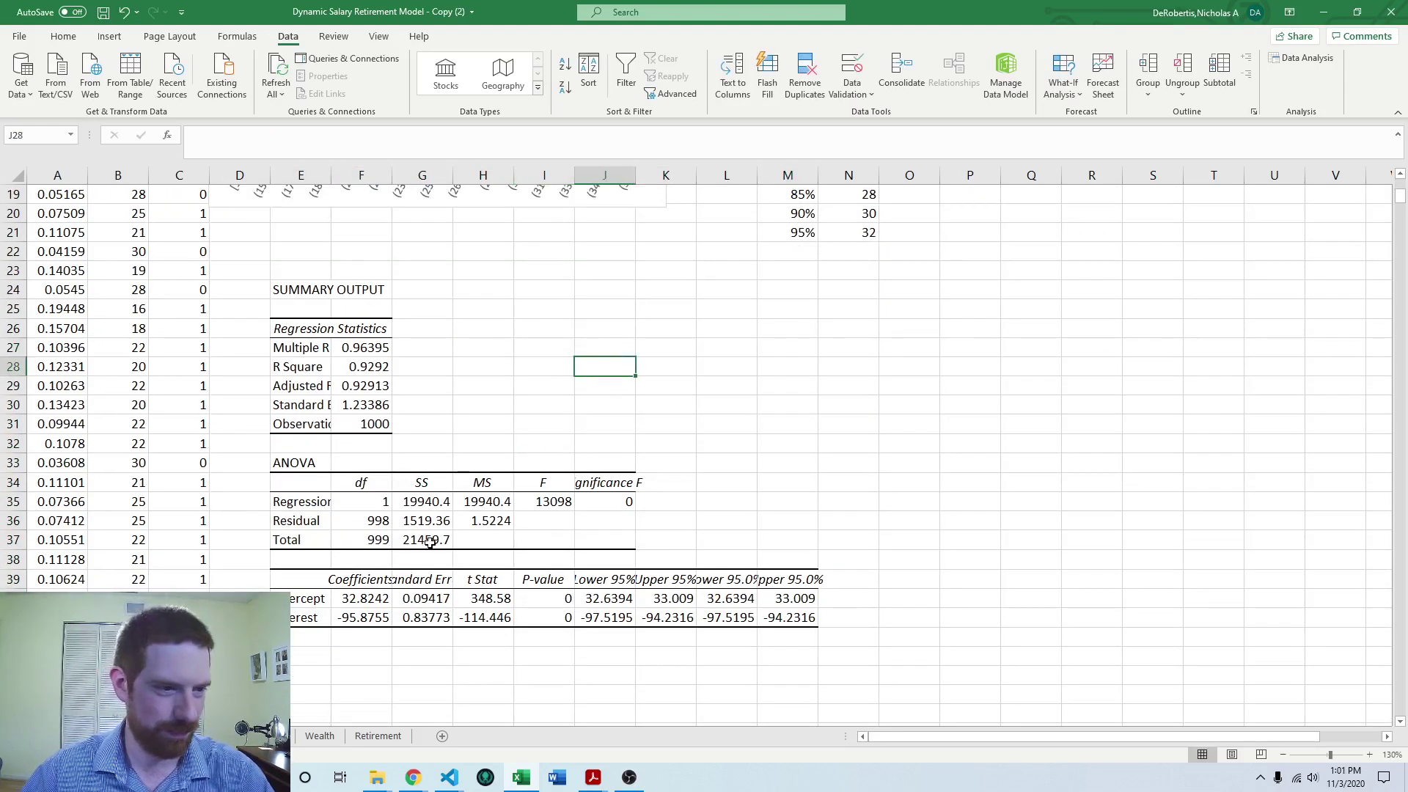
left_click(370, 657)
key("Up")
key("Up")
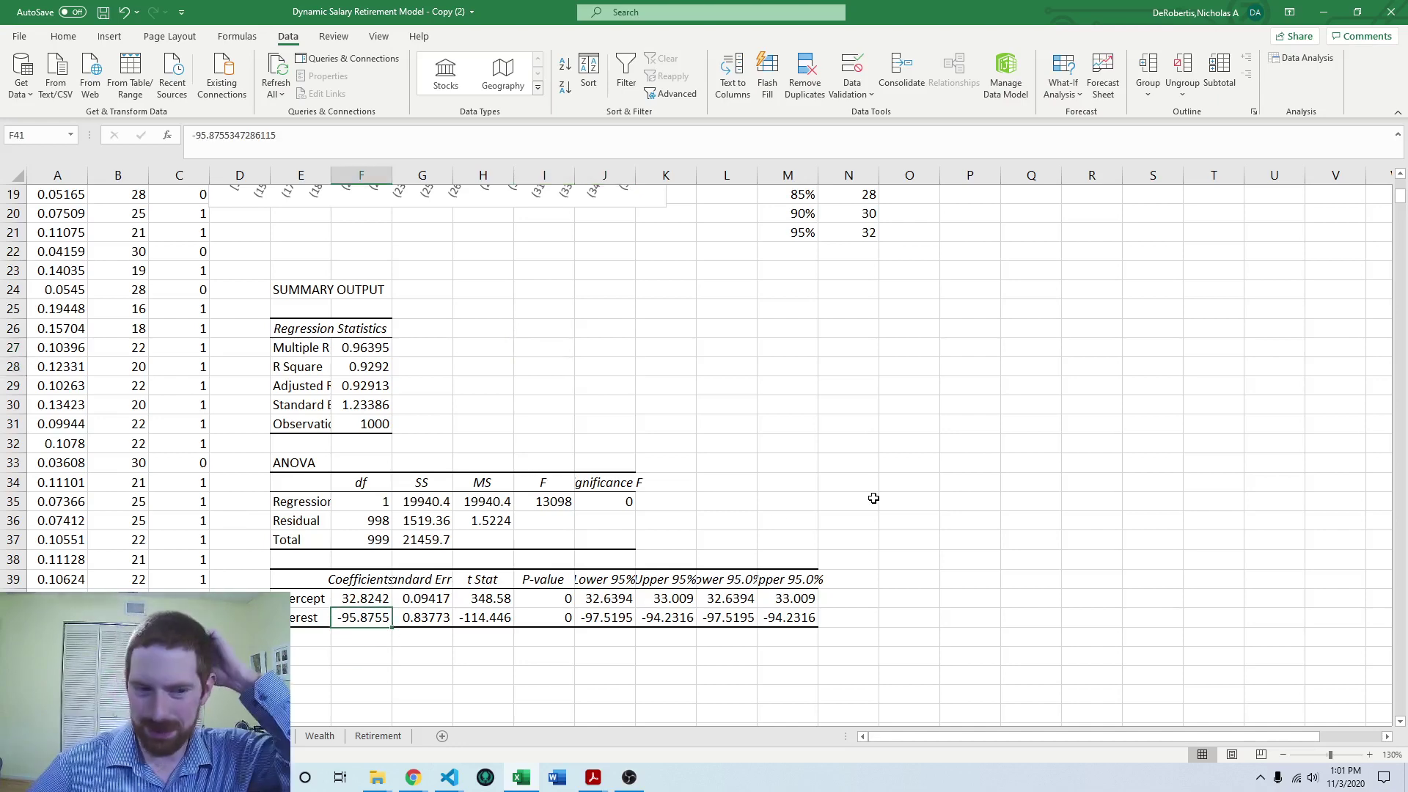
scroll(866, 501, "up", 4)
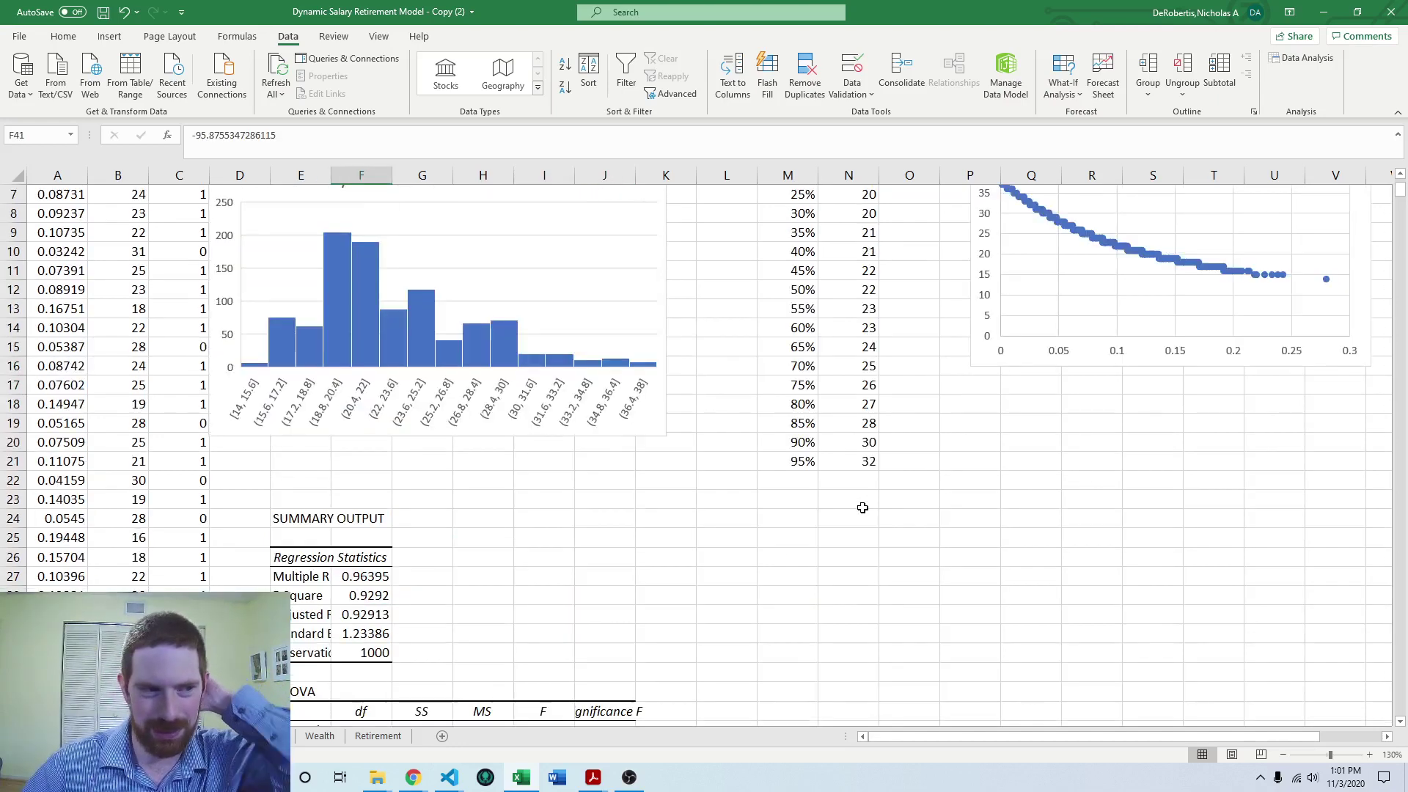
scroll(862, 503, "down", 4)
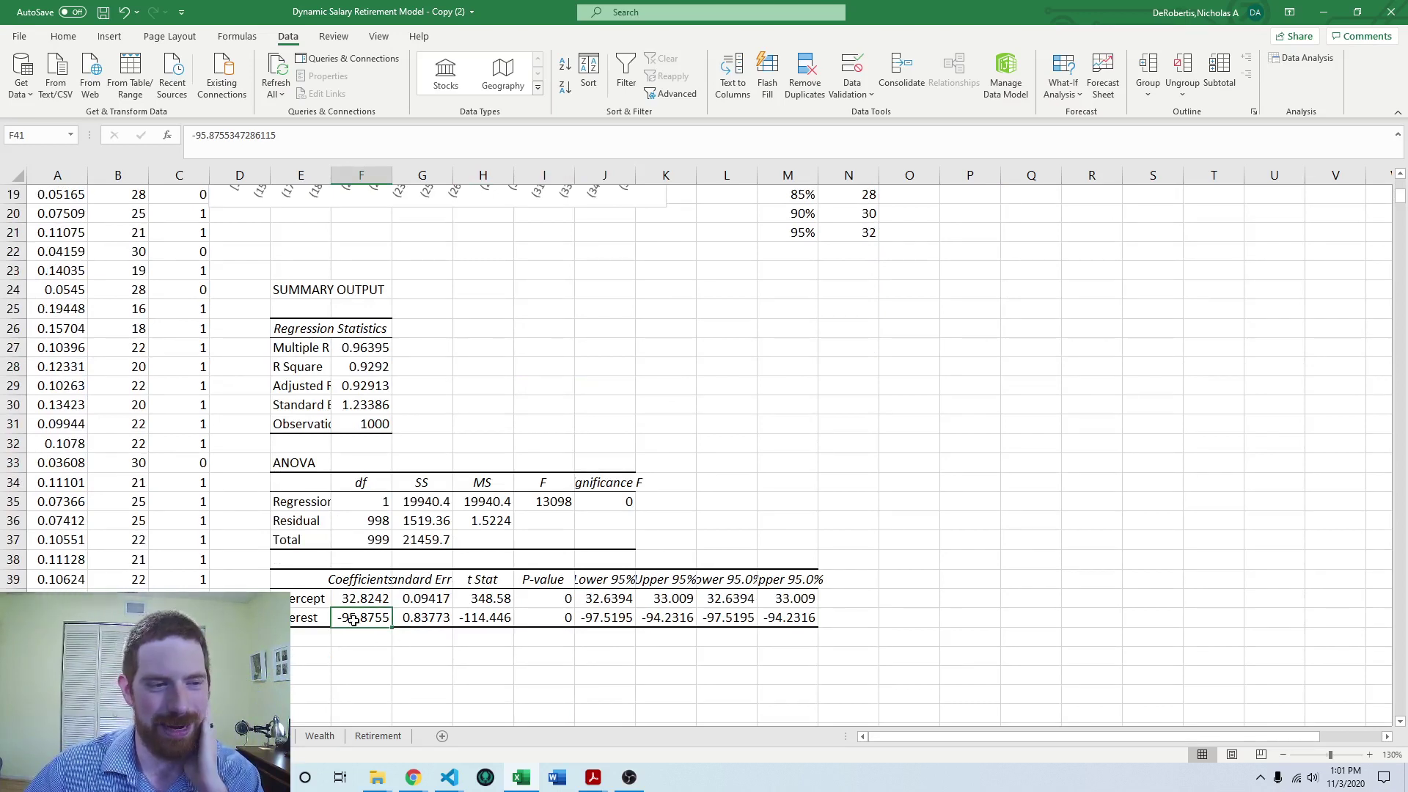
left_click(534, 616)
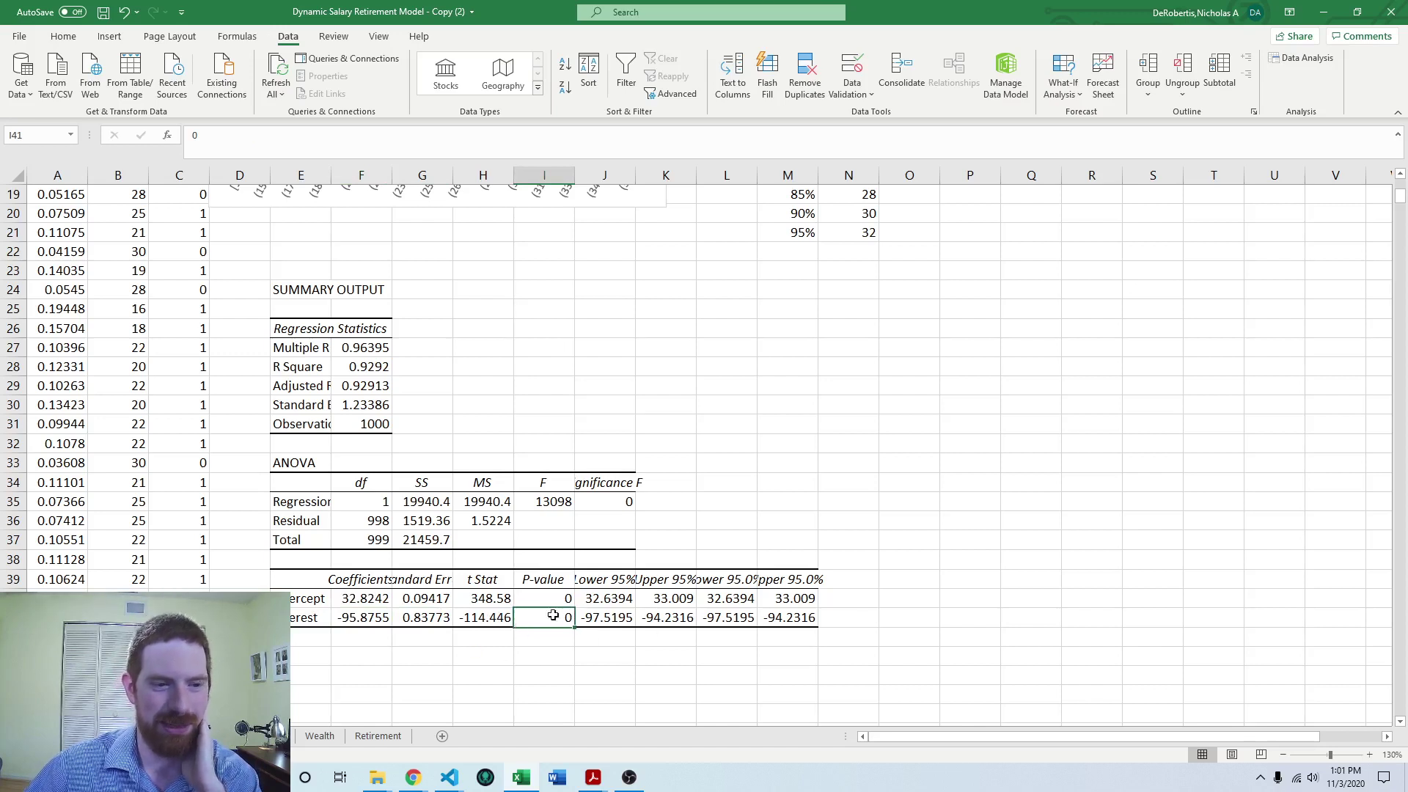
left_click(366, 618)
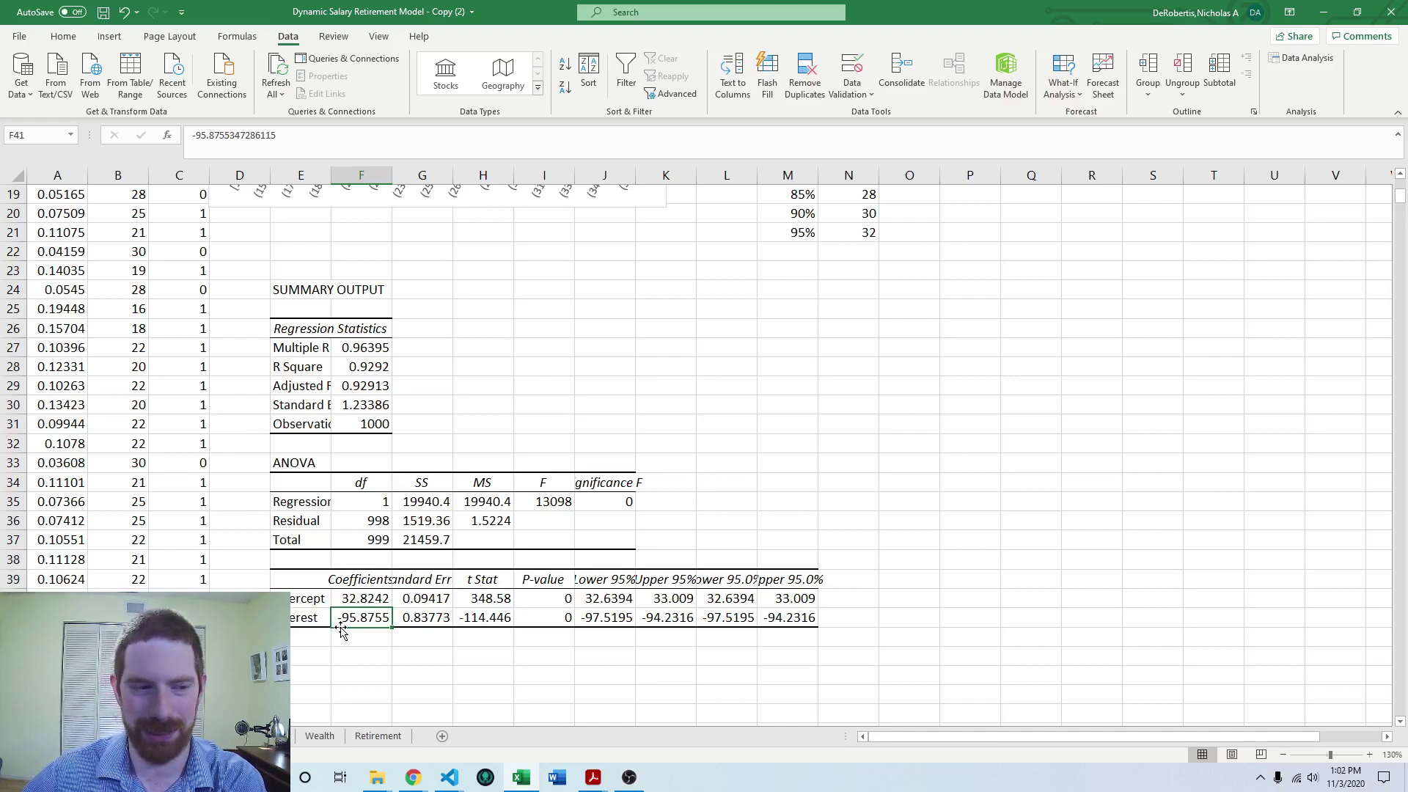
left_click(350, 633)
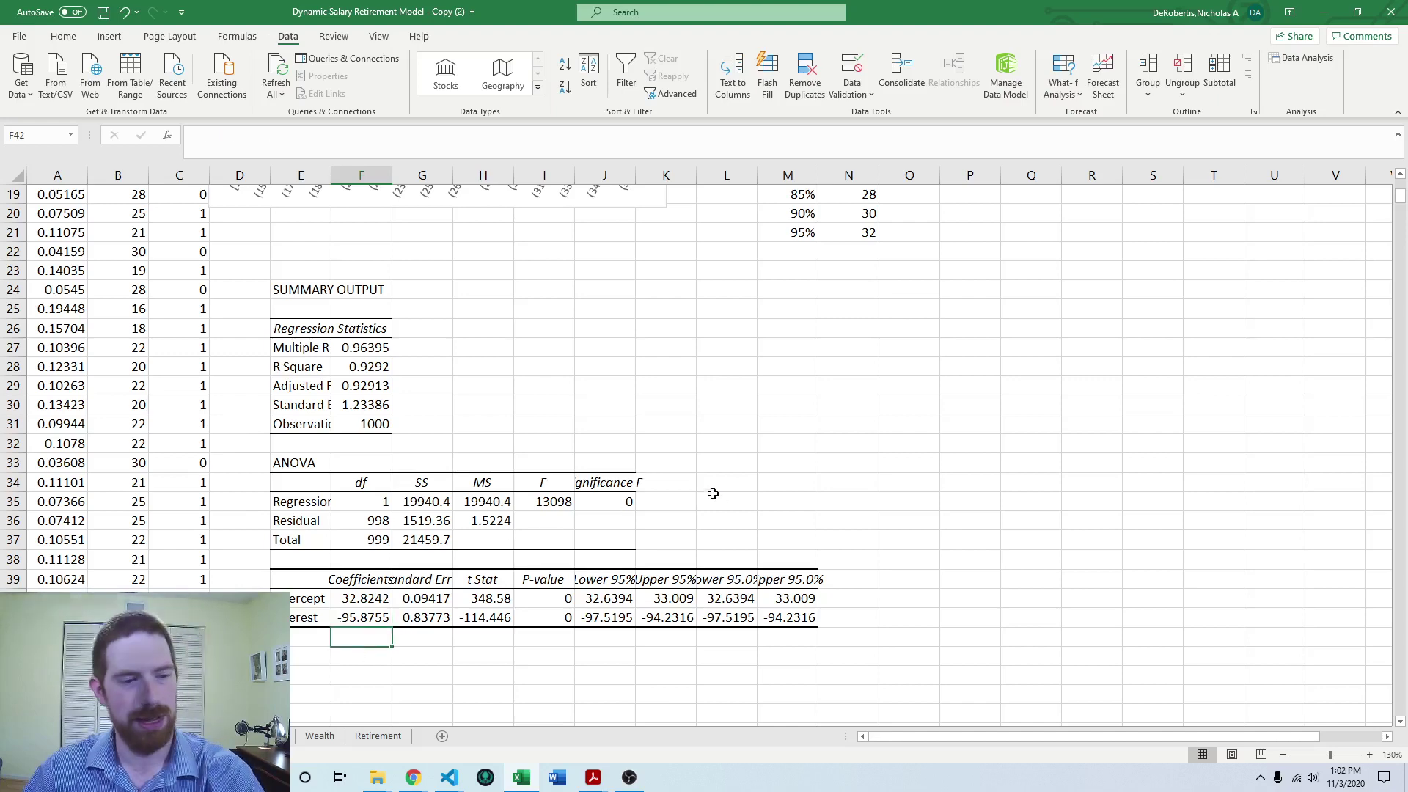
left_click(713, 494)
scroll(730, 522, "up", 2)
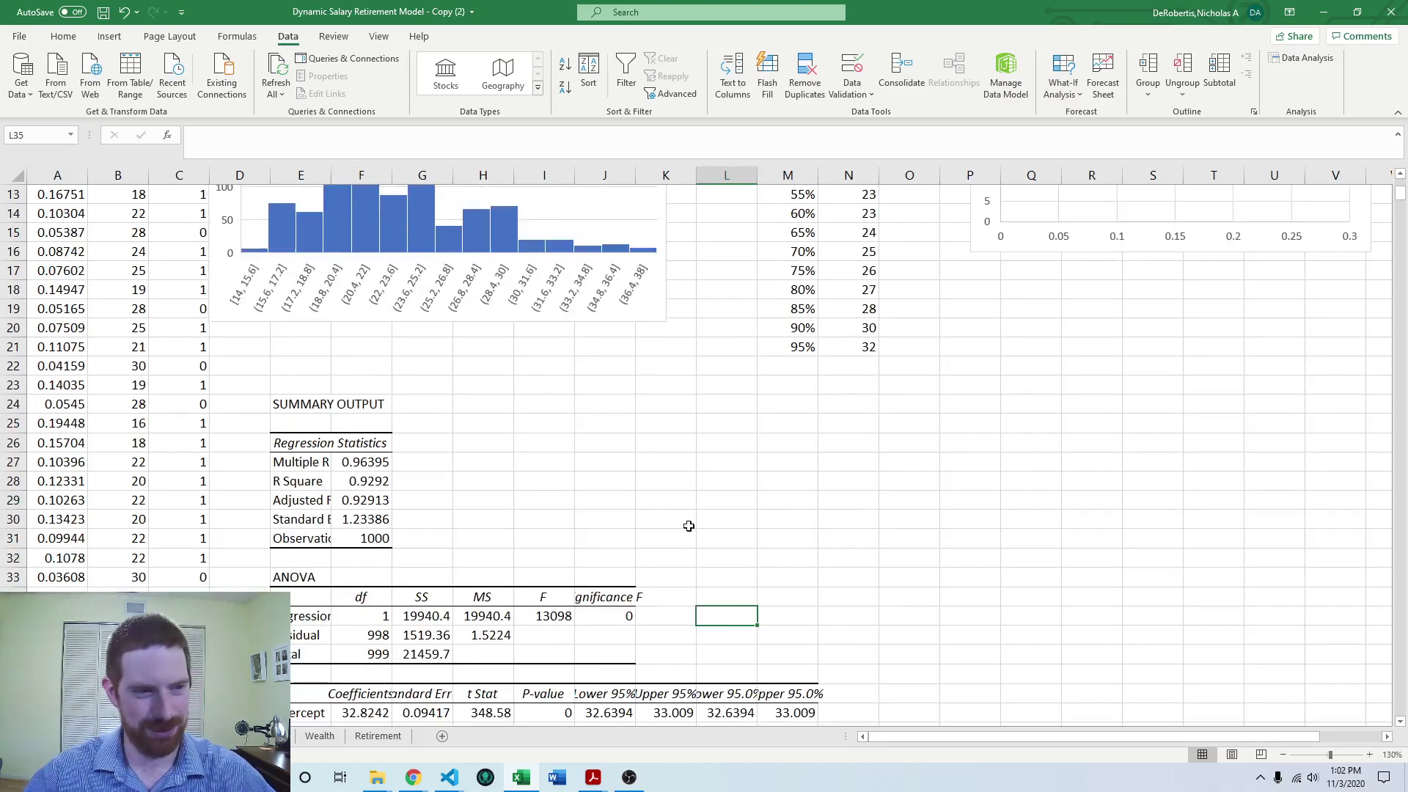
scroll(682, 527, "up", 1)
scroll(717, 616, "down", 3)
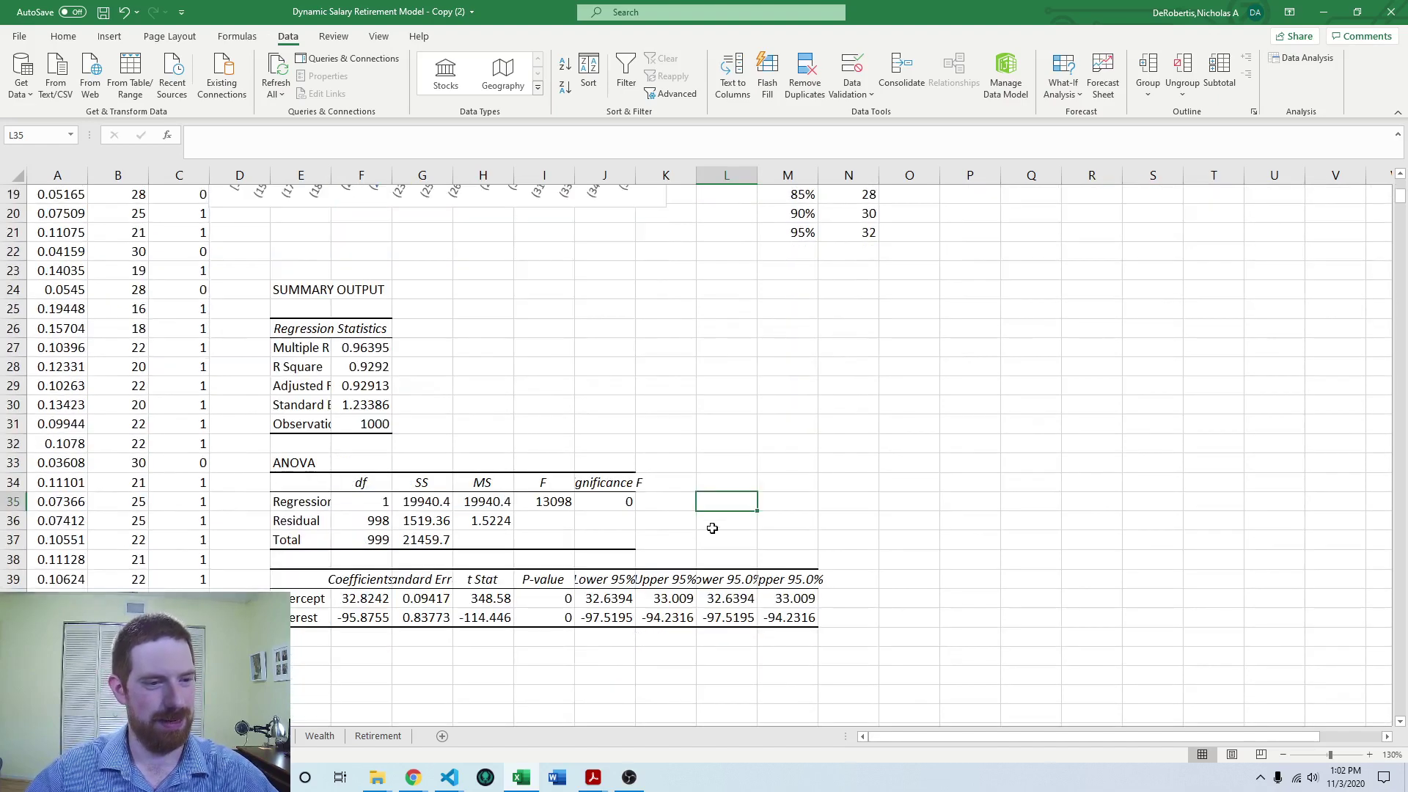
left_click(314, 638)
left_click(315, 677)
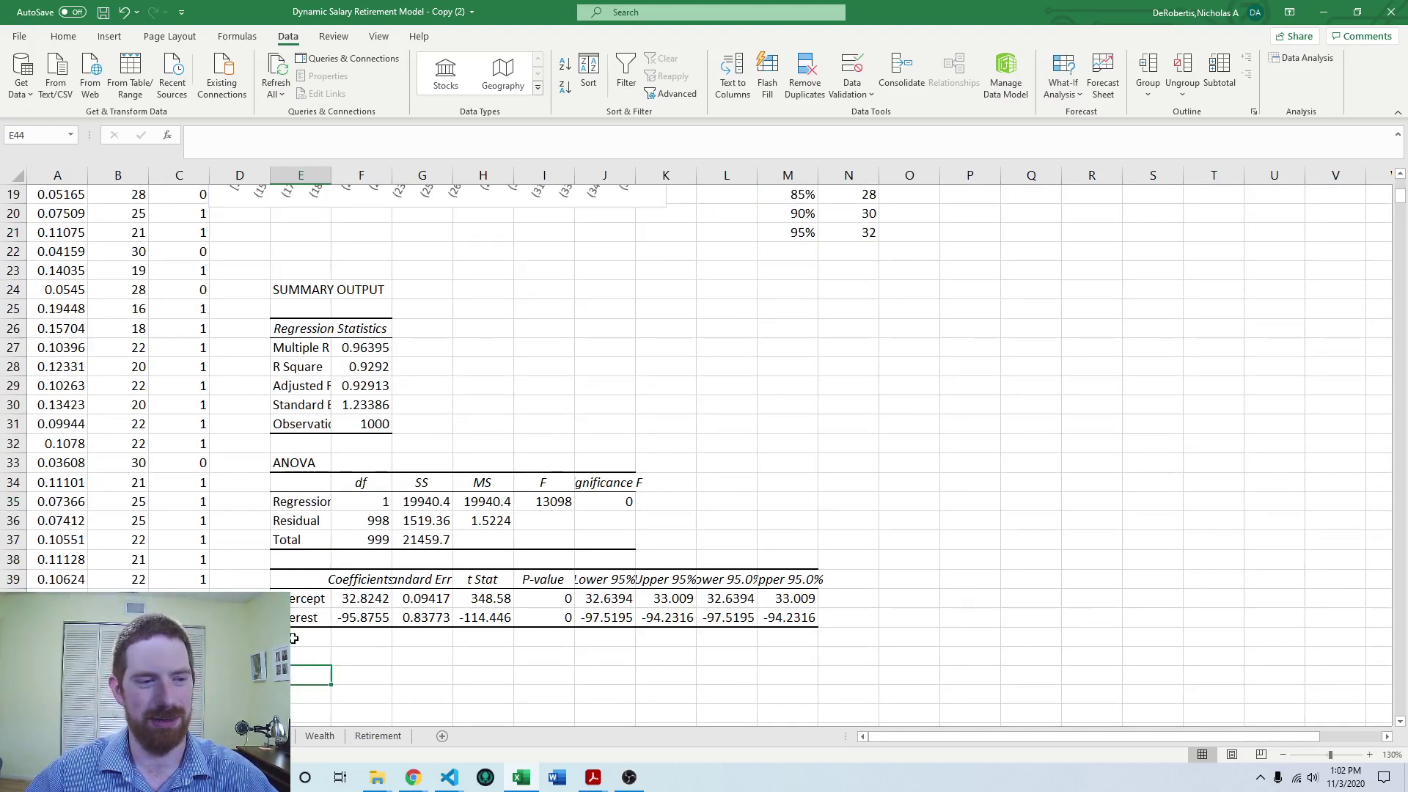
scroll(297, 579, "up", 3)
scroll(266, 555, "down", 3)
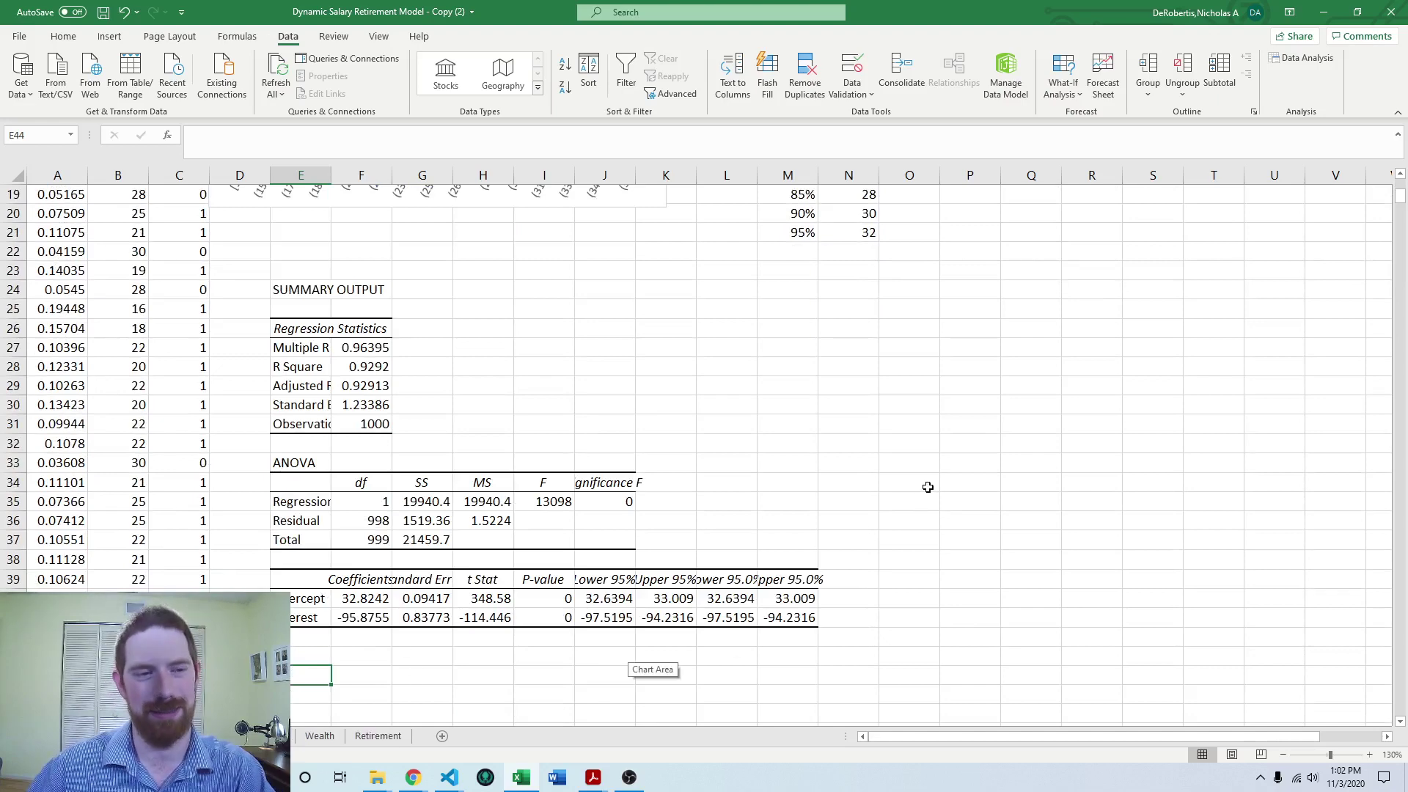
scroll(931, 455, "up", 6)
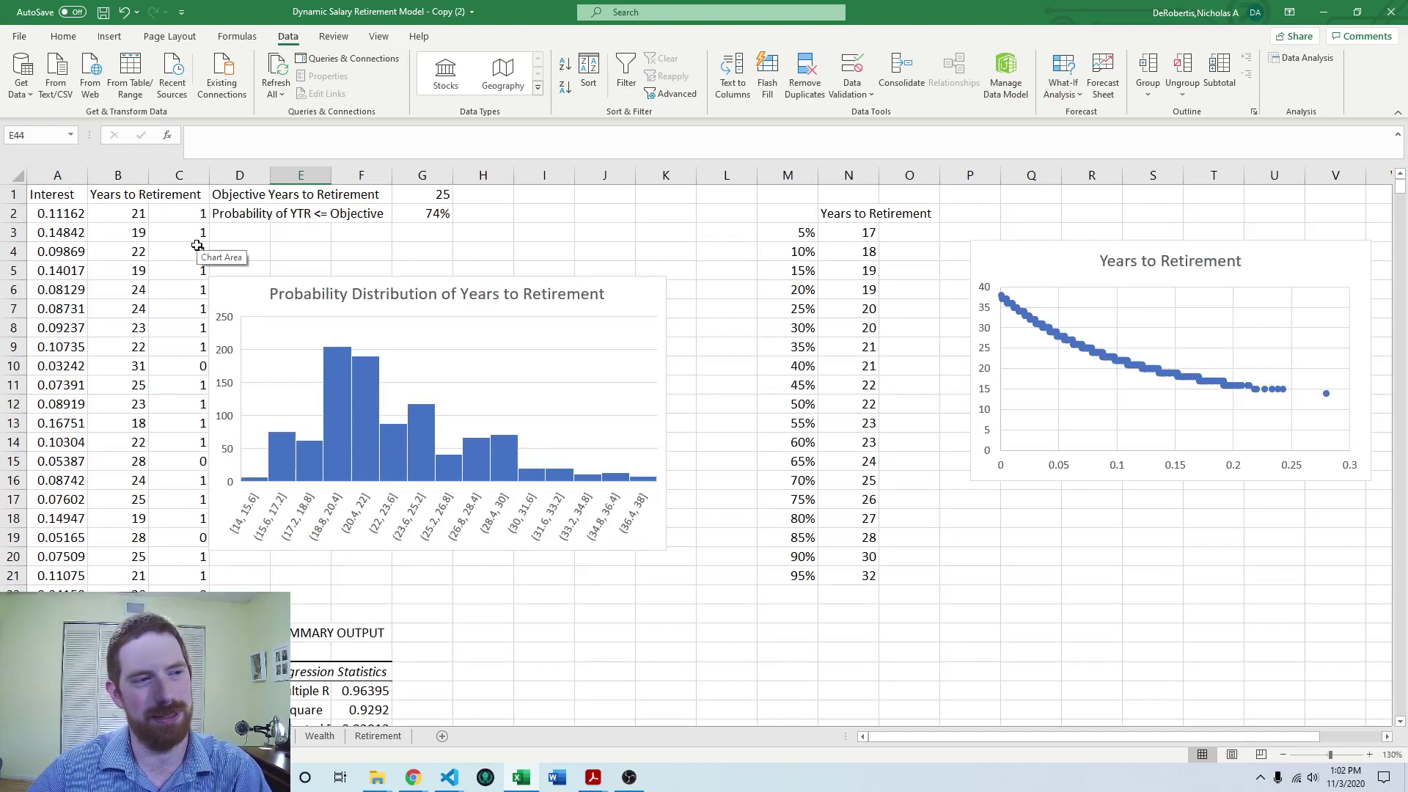
scroll(534, 359, "down", 5)
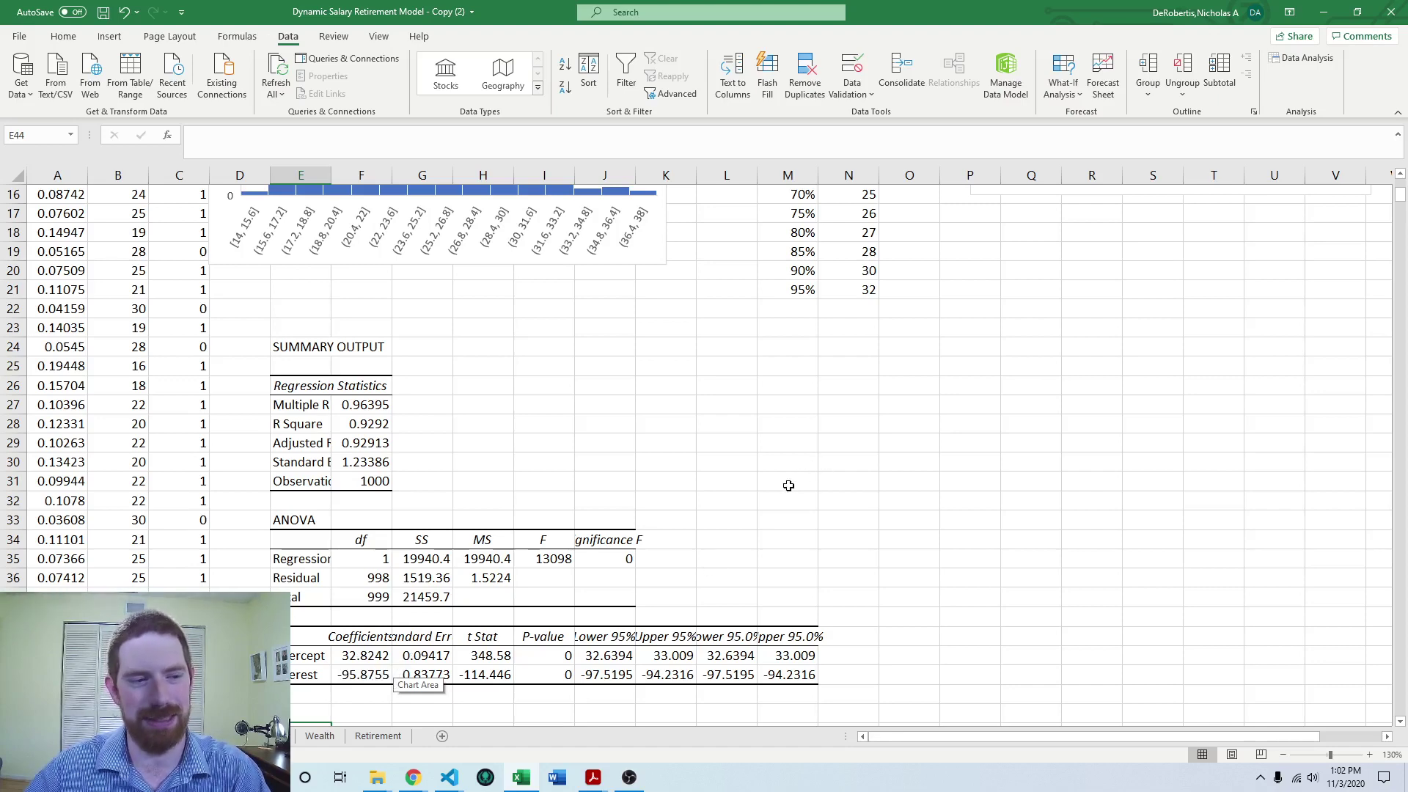
scroll(788, 486, "up", 5)
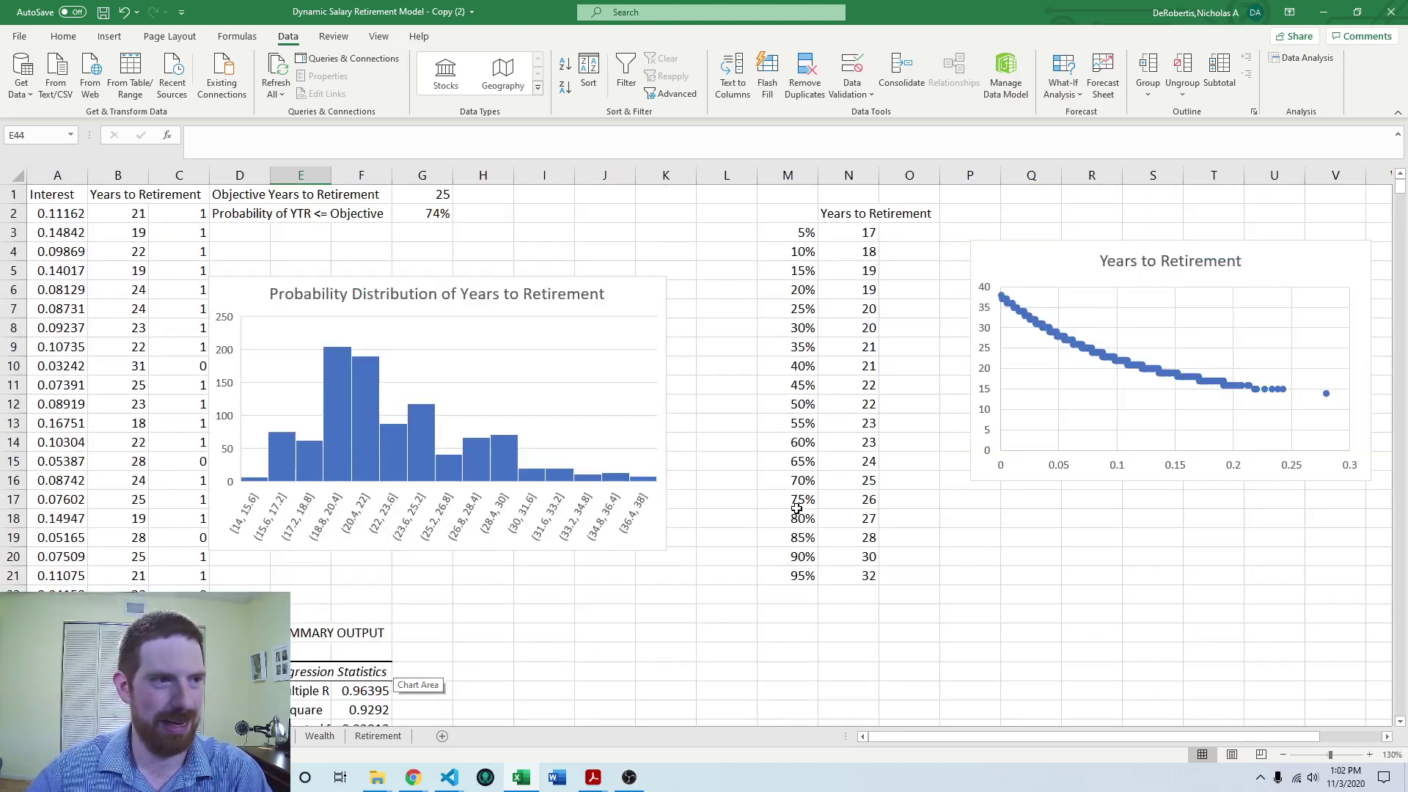
scroll(796, 508, "down", 6)
Copy the Interest label into cell E44 below the coefficients
left_click(324, 695)
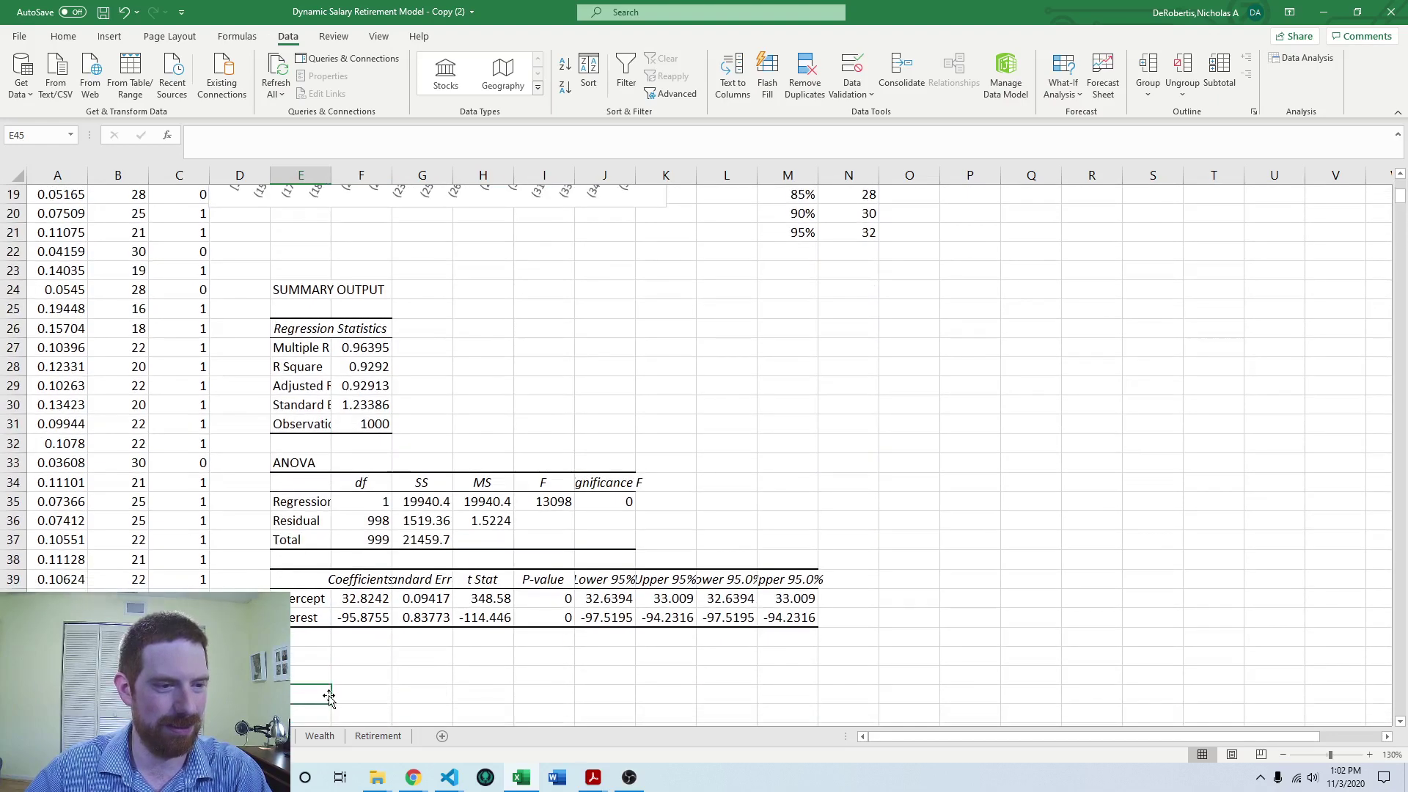
left_click(309, 603)
key("ctrl+c")
left_click(300, 678)
key("ctrl+v")
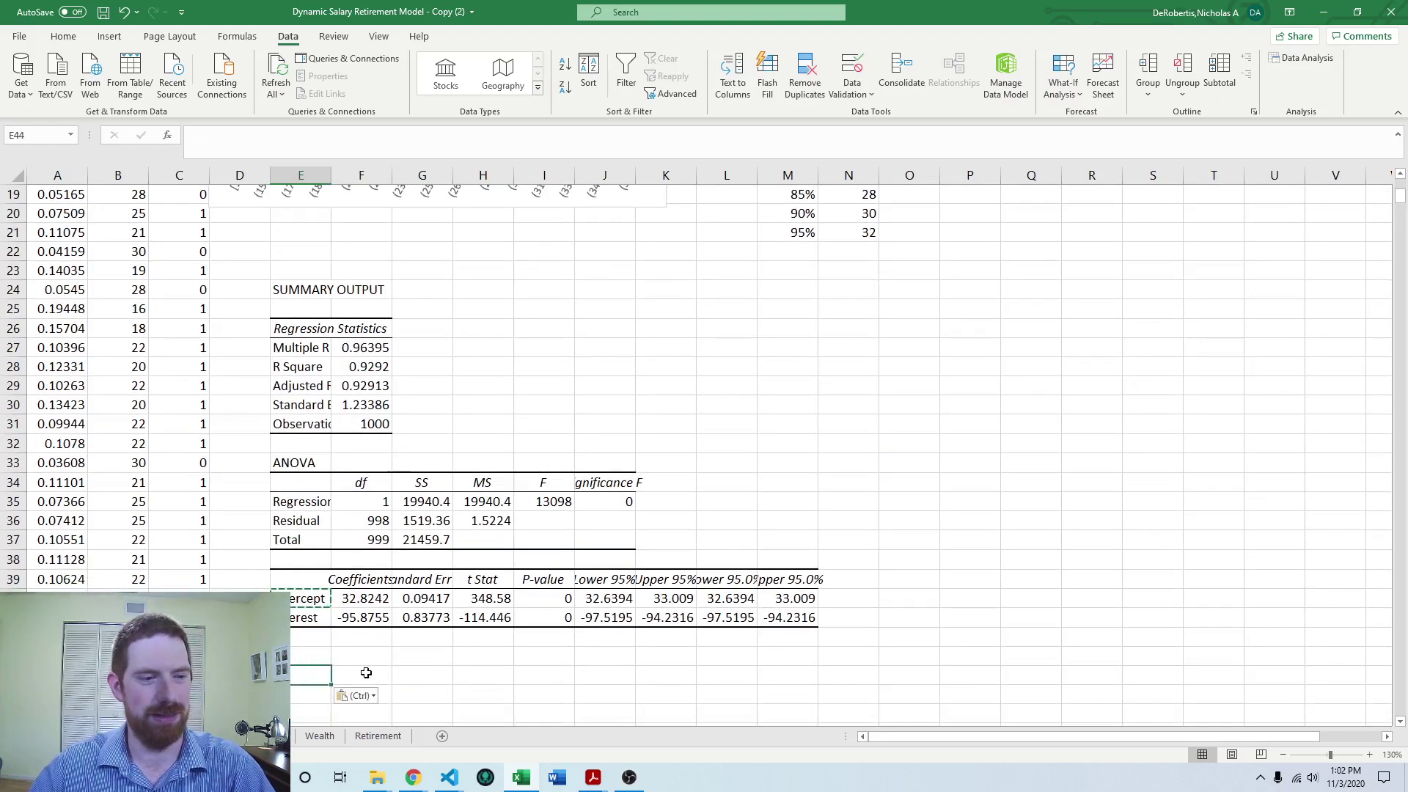
left_click(391, 670)
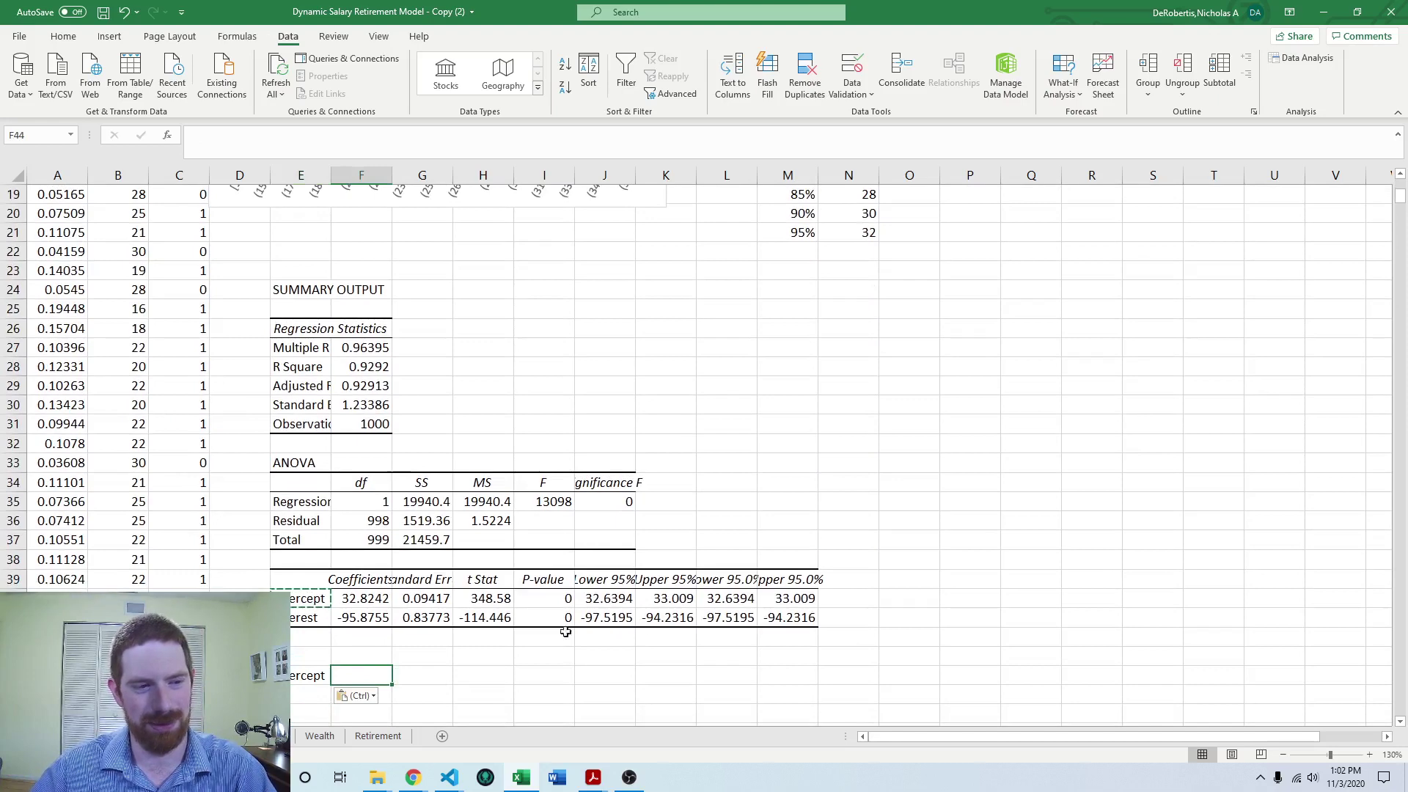
key("ctrl+z")
key("ctrl+z")
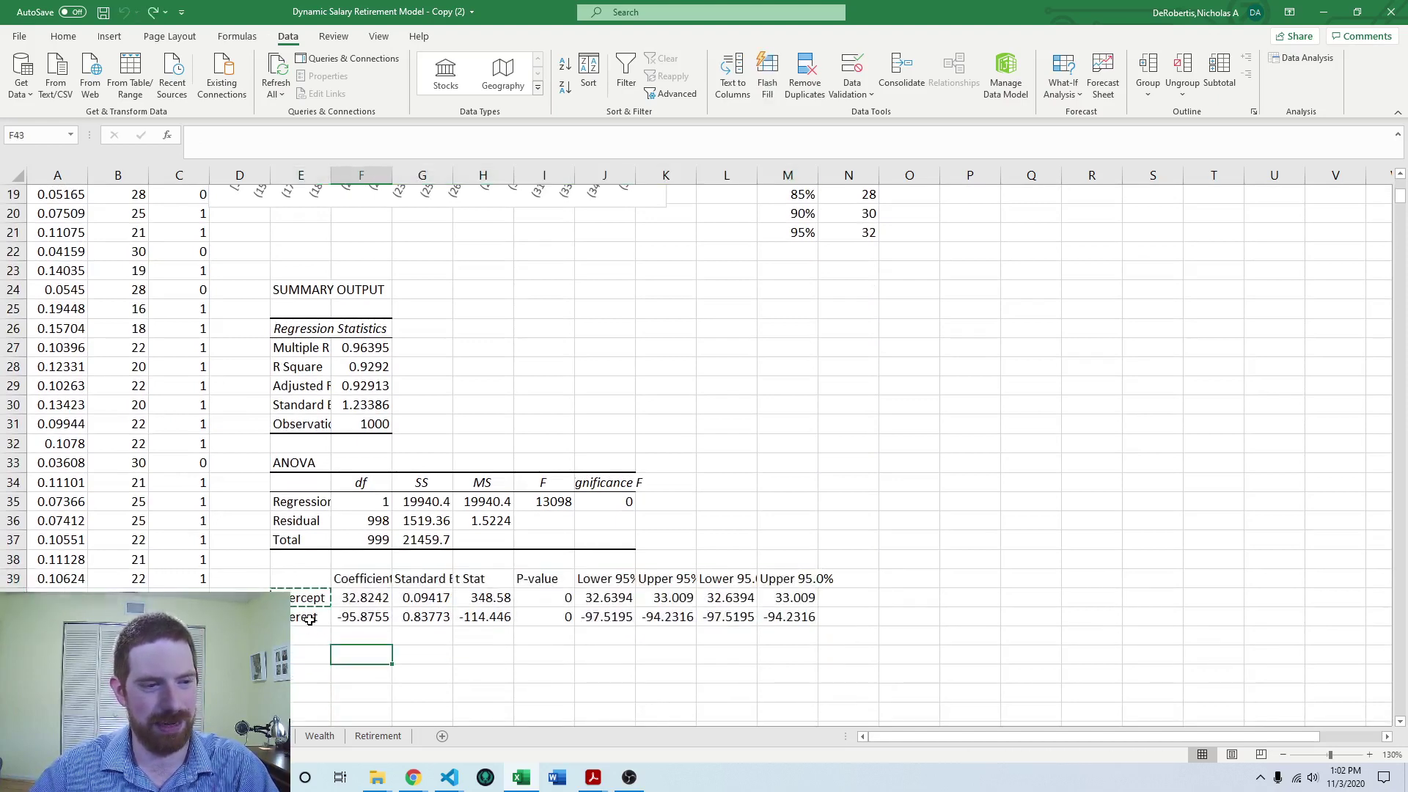
left_click(308, 616)
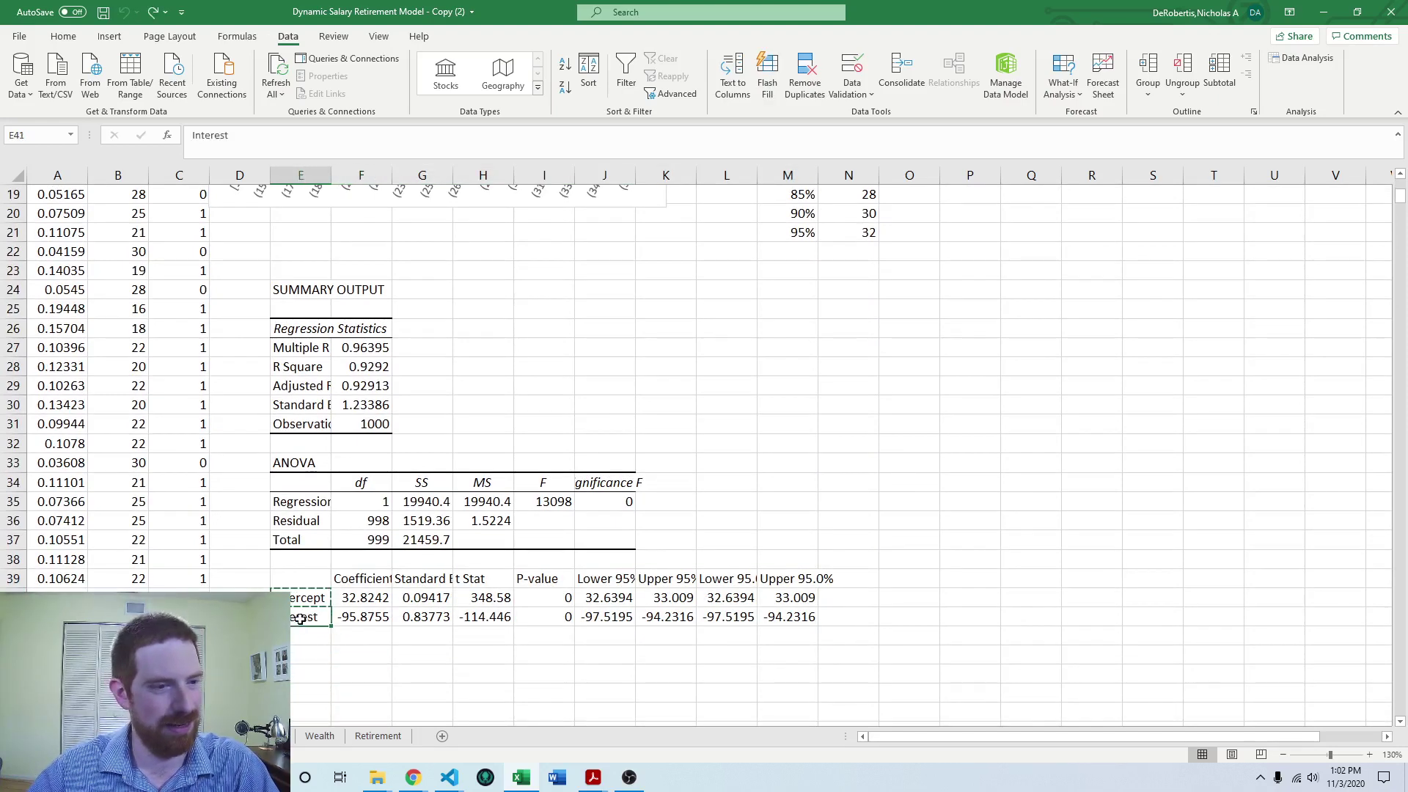
key("ctrl+c")
left_click(320, 673)
key("ctrl+v")
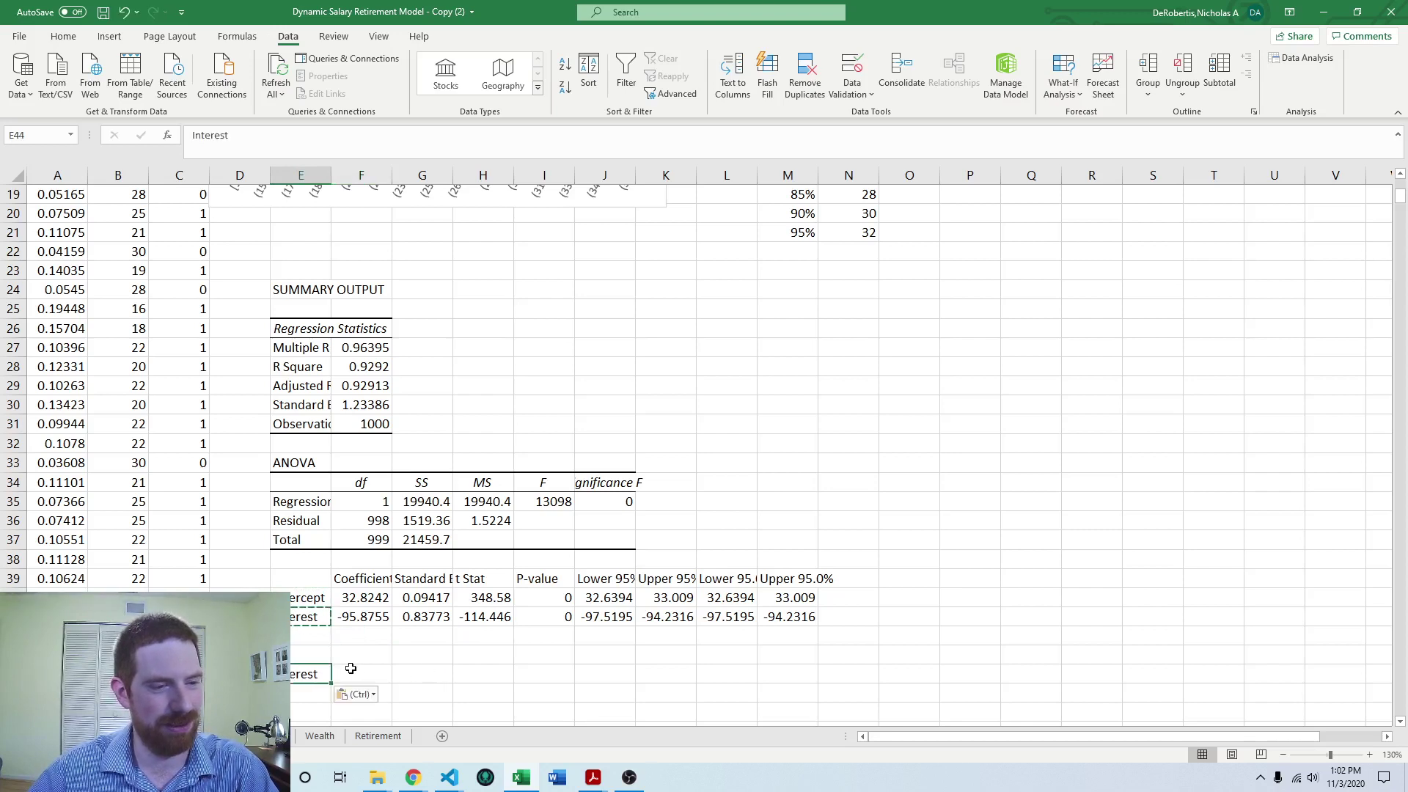
left_click(389, 673)
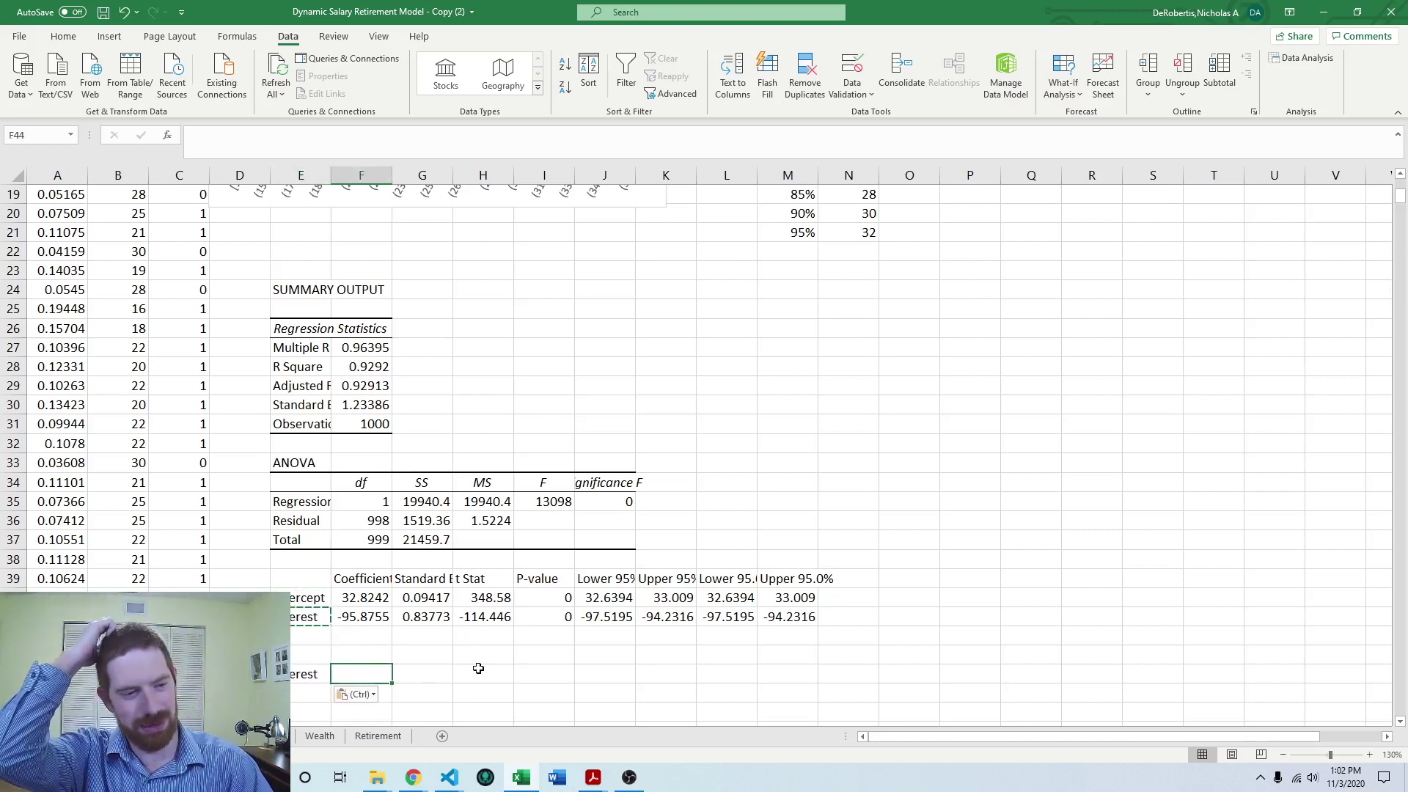
Enter =STDEV.S(A2:A1001) in F44, giving 0.0466
type("=")
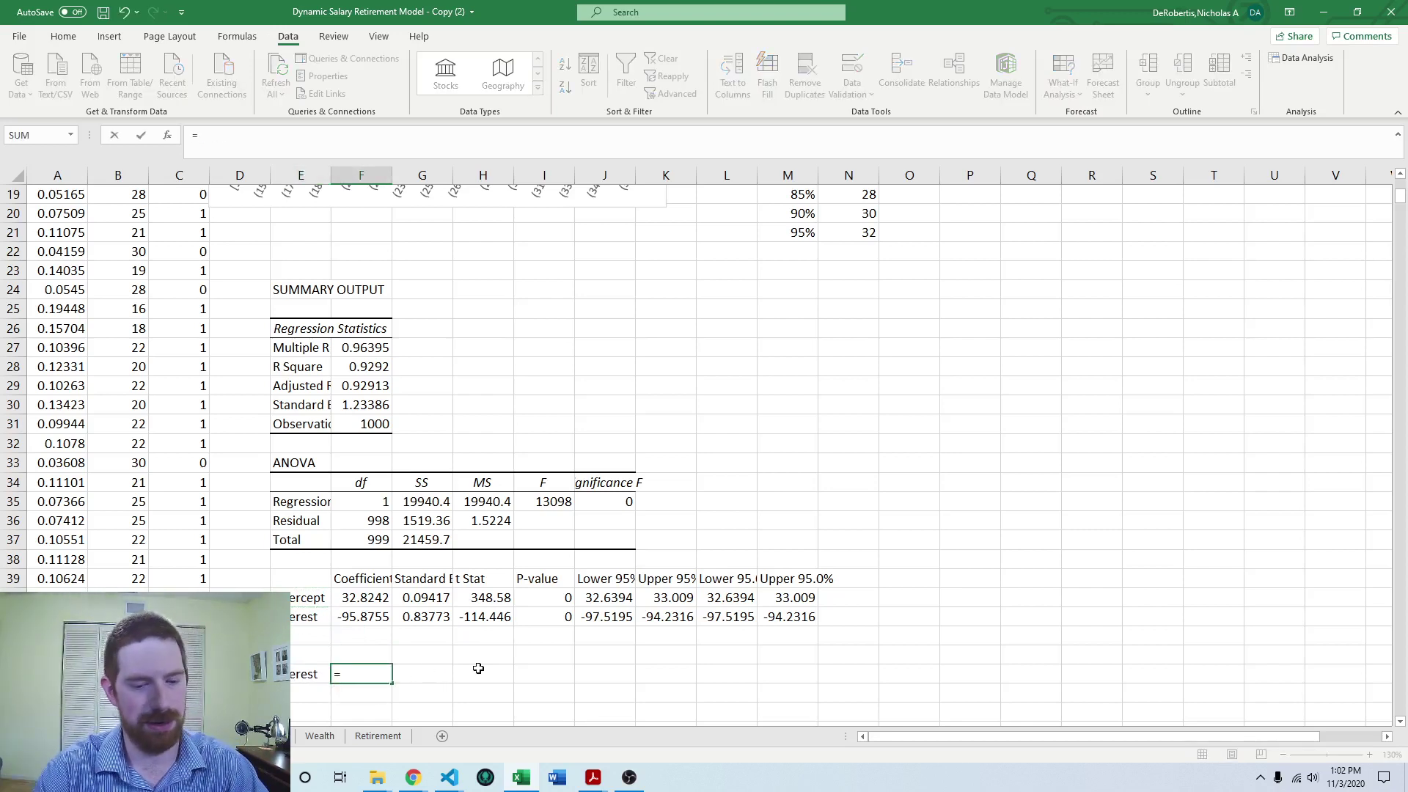
type("stdev.s(")
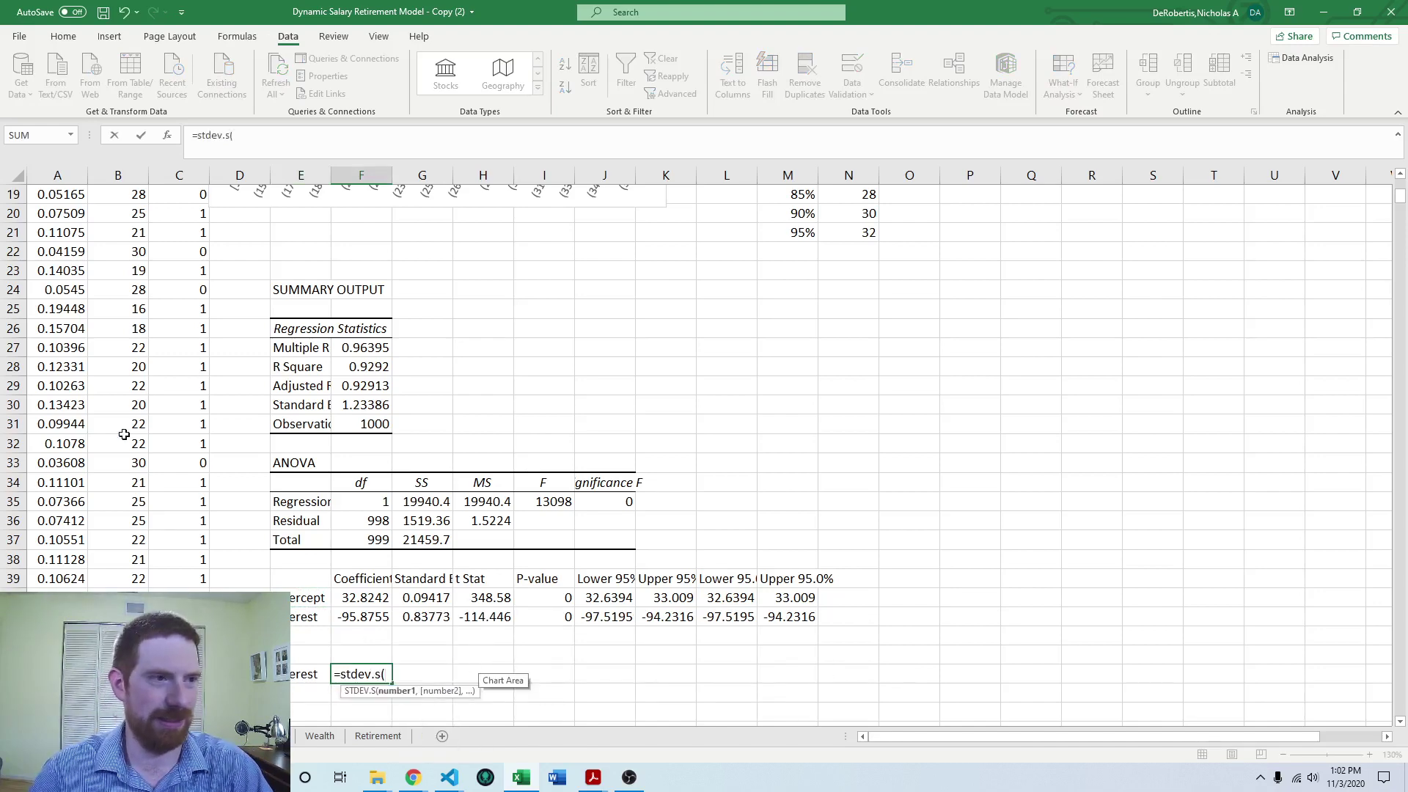
scroll(124, 435, "up", 6)
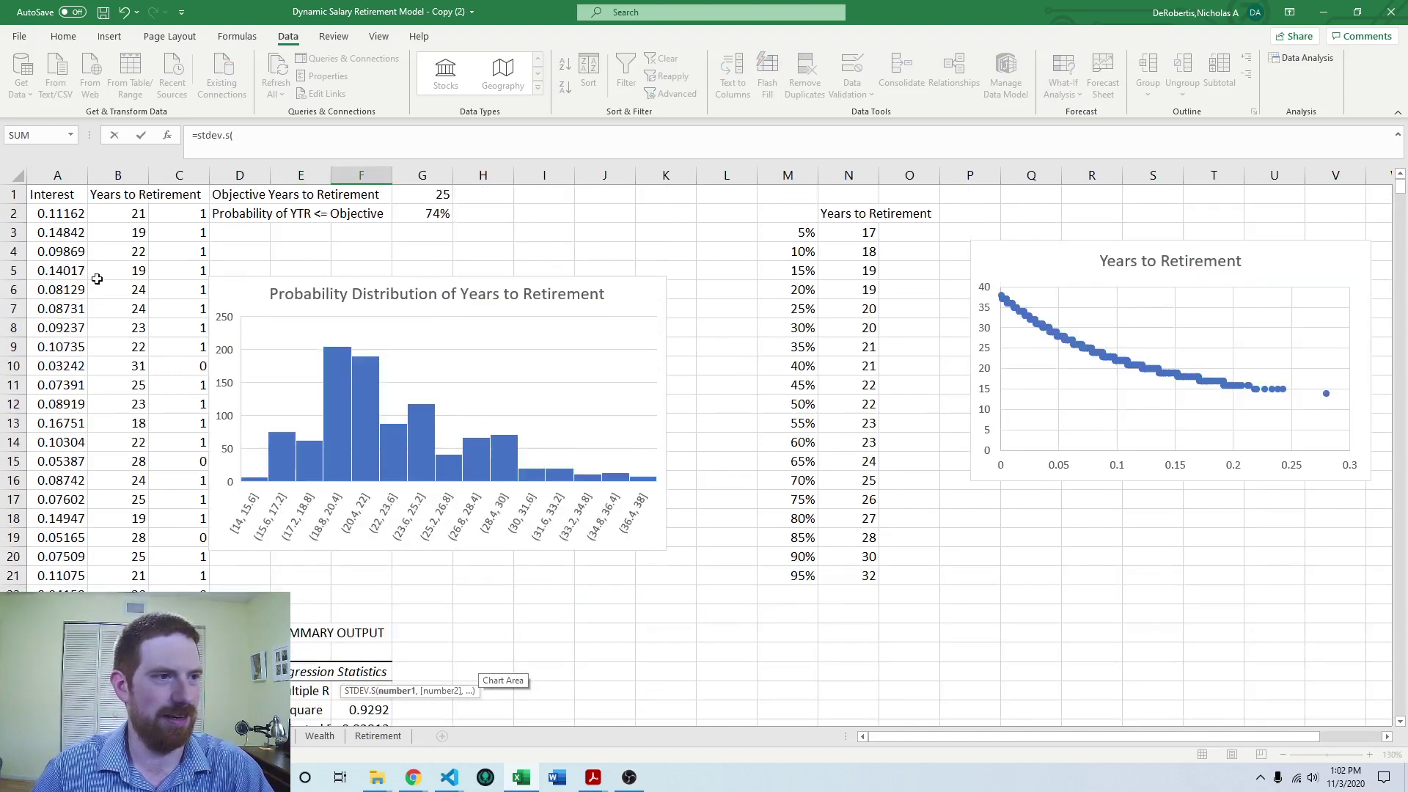
left_click(52, 217)
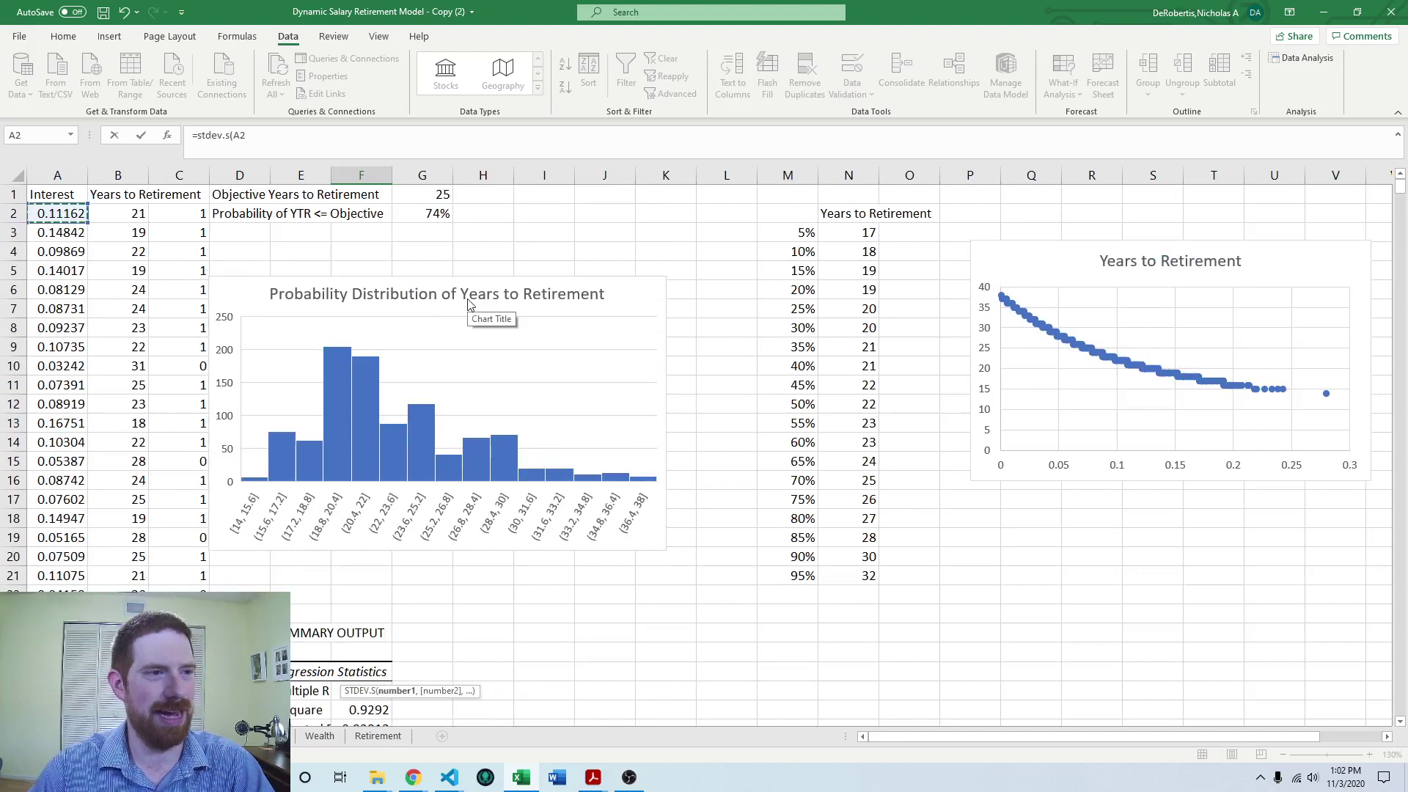
key("ctrl+shift+Down")
type(")")
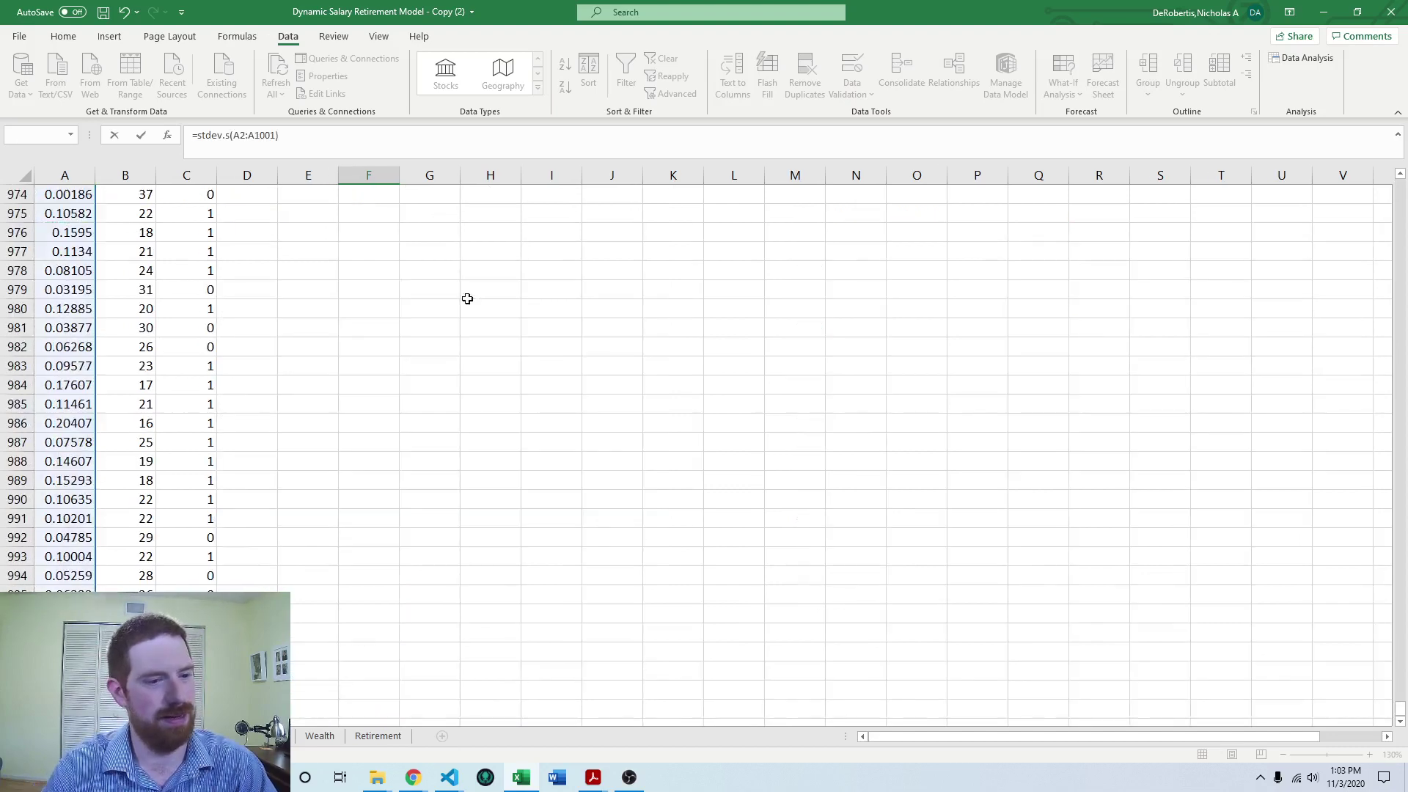
key("Return")
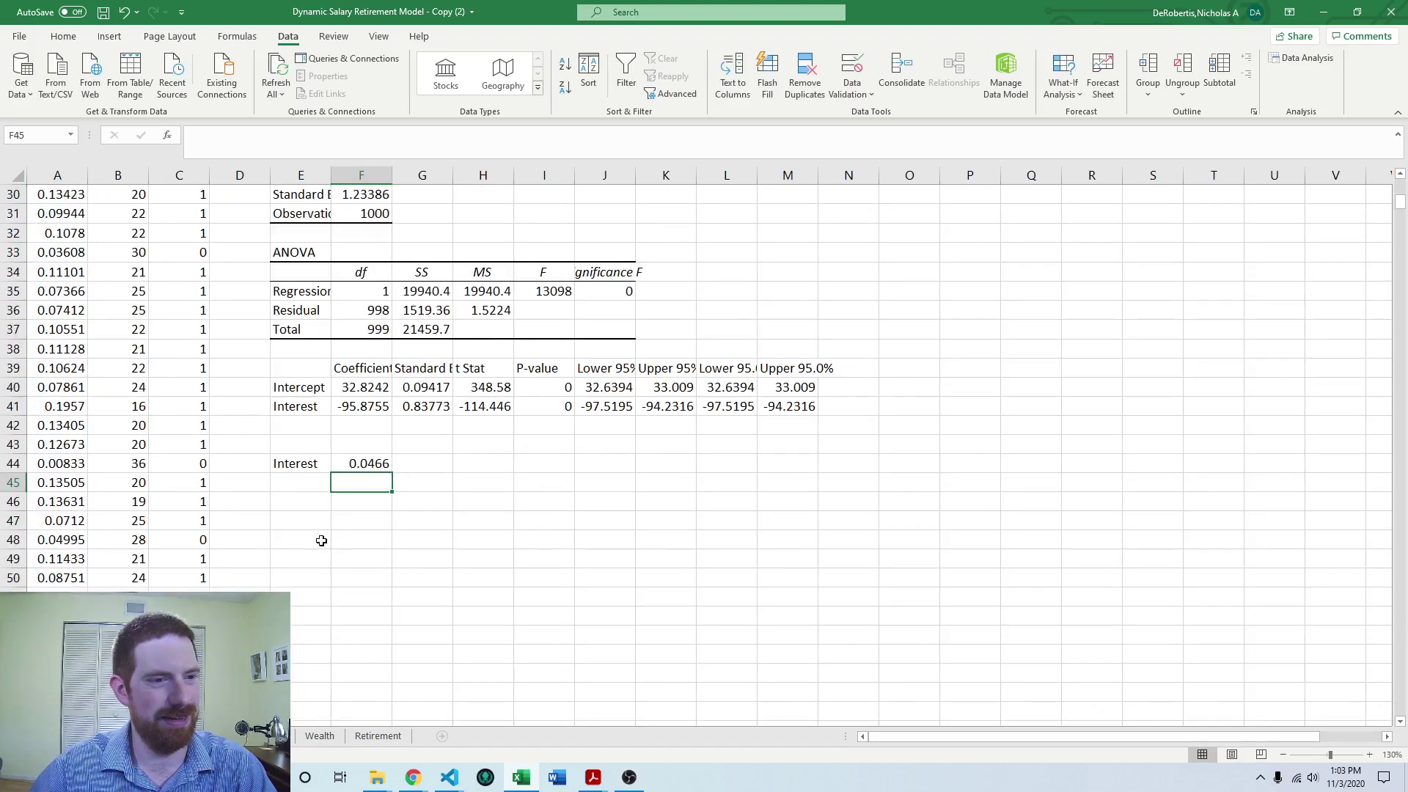
left_click(300, 494)
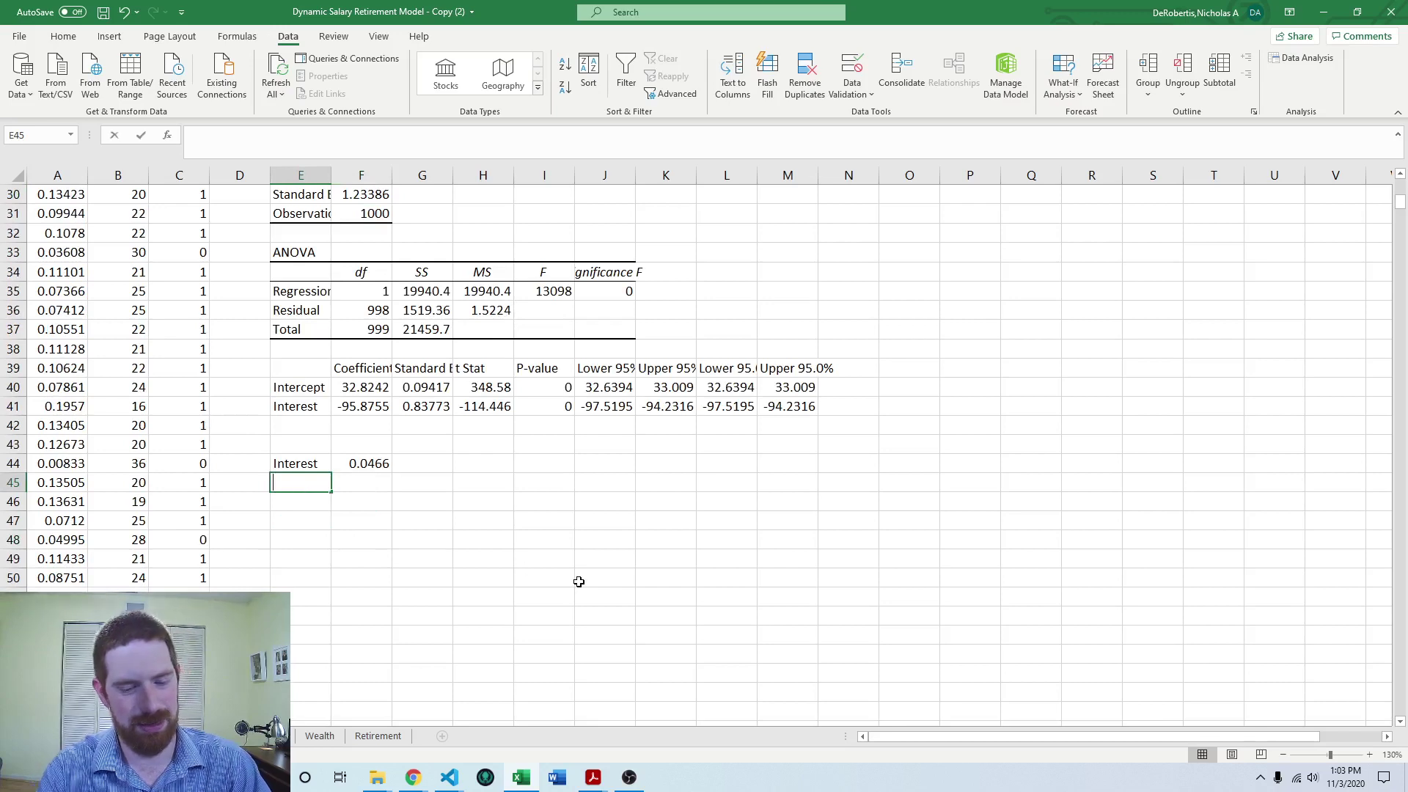
Add a 'Stdev' label and a 'Standard Coefficient' heading below the regression output
key("Up")
key("Down")
key("Down")
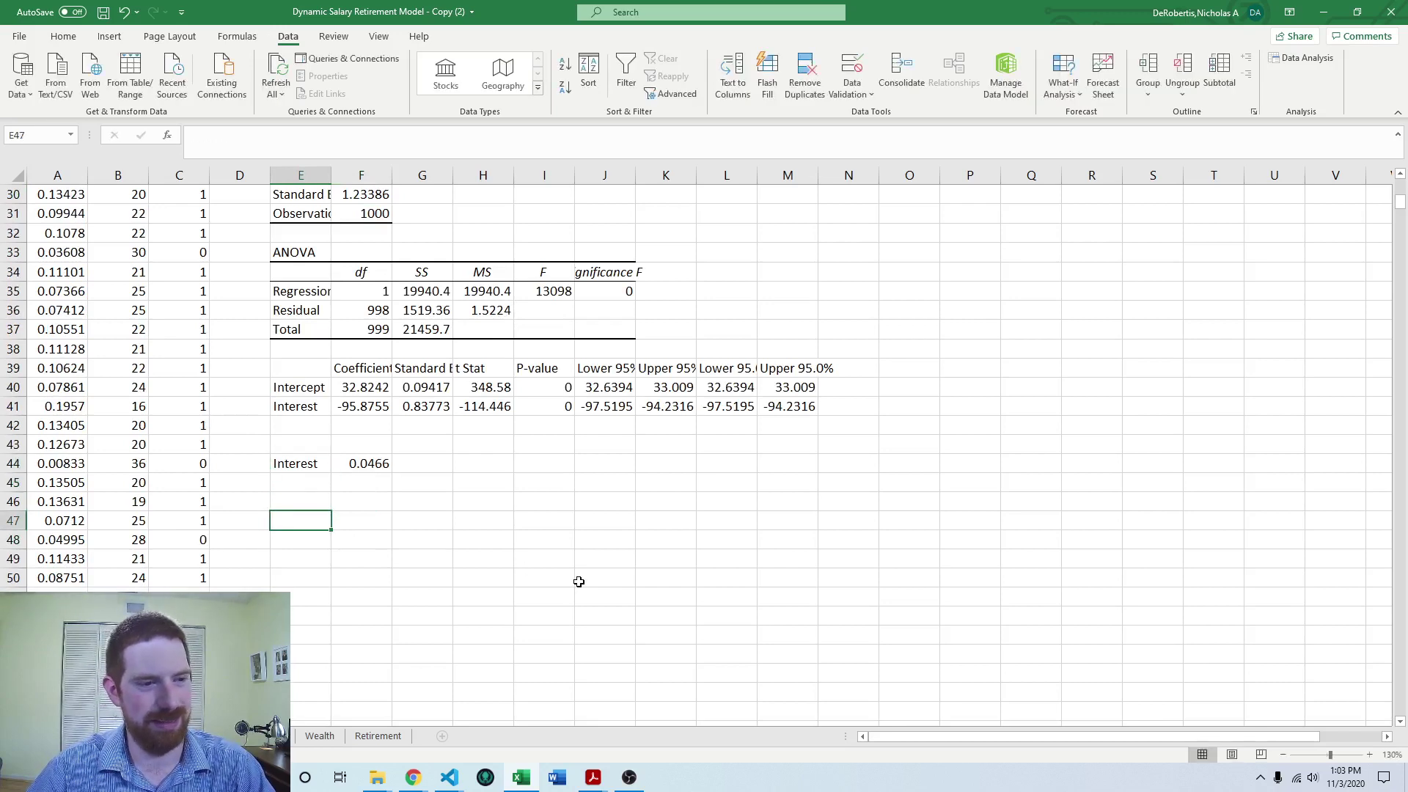
key("Up")
key("Up")
key("Up")
type("S")
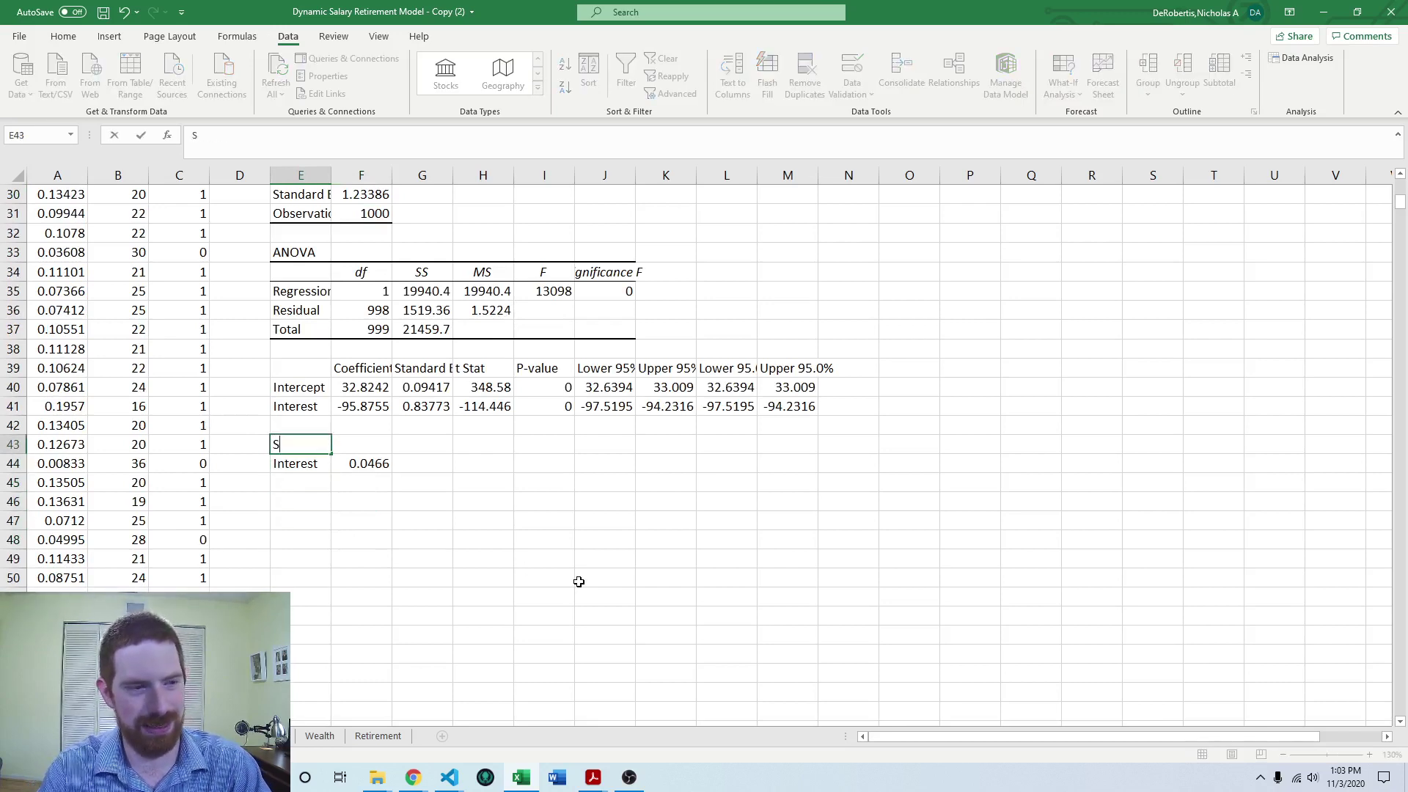
type("tdev")
key("Down")
key("Down")
key("Down")
key("Down")
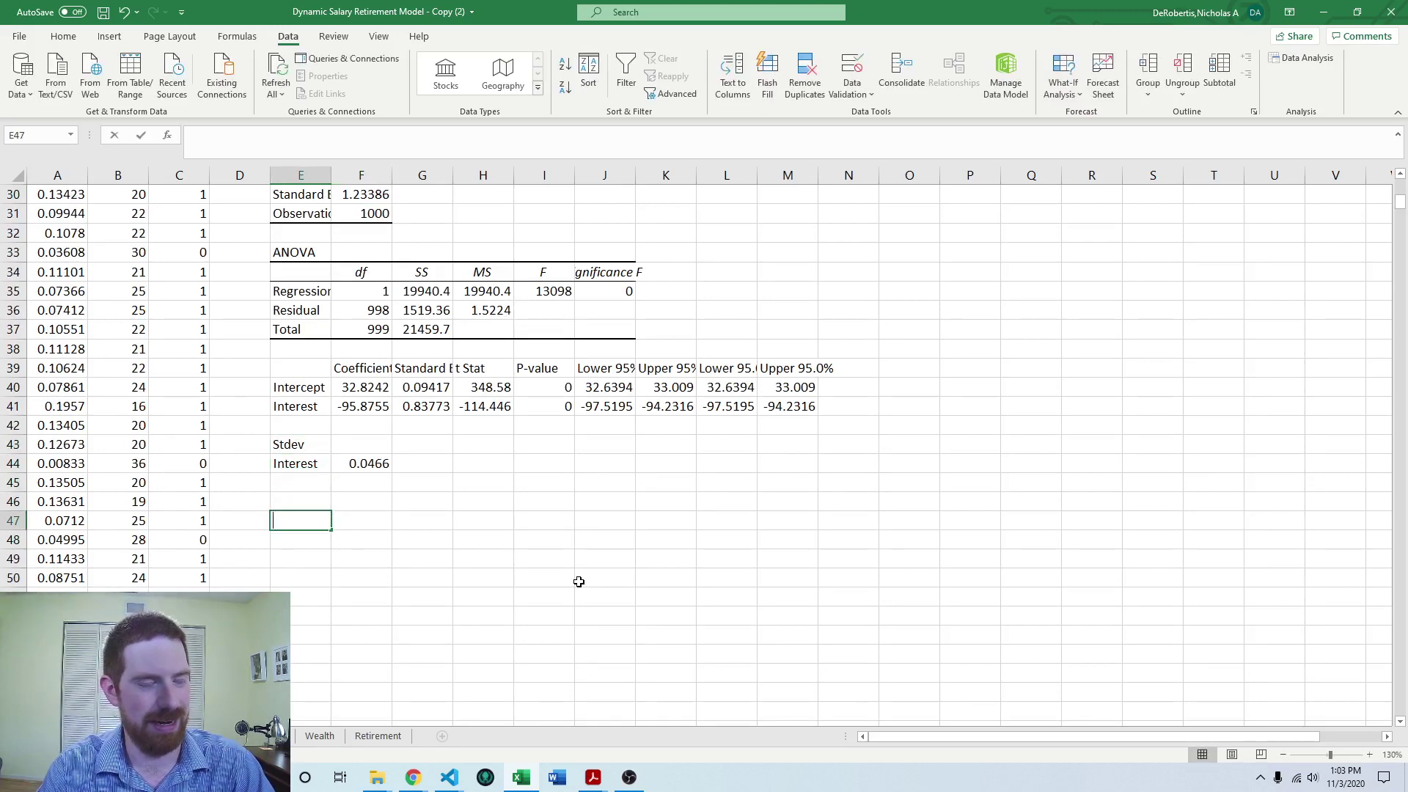
type("Standard Coef")
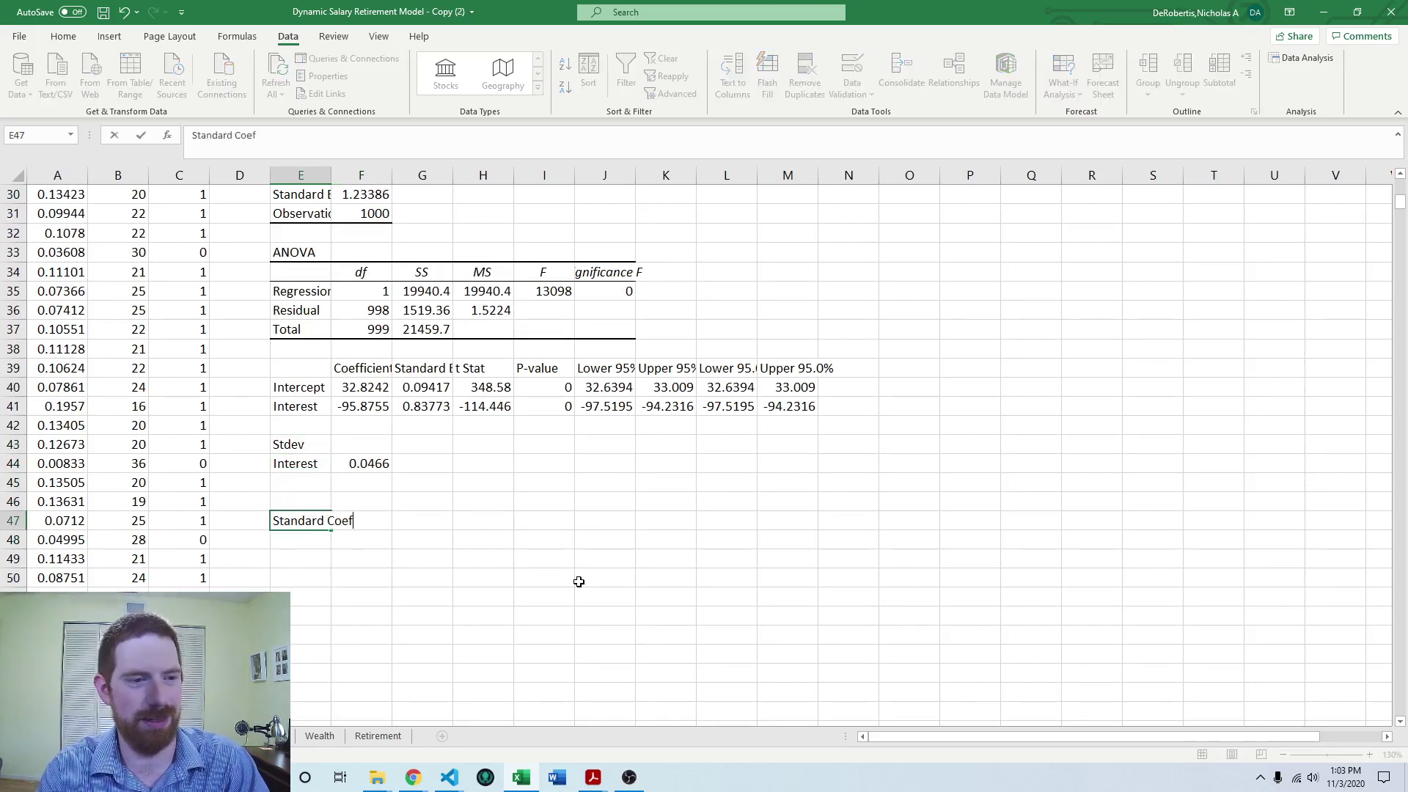
type("ficients")
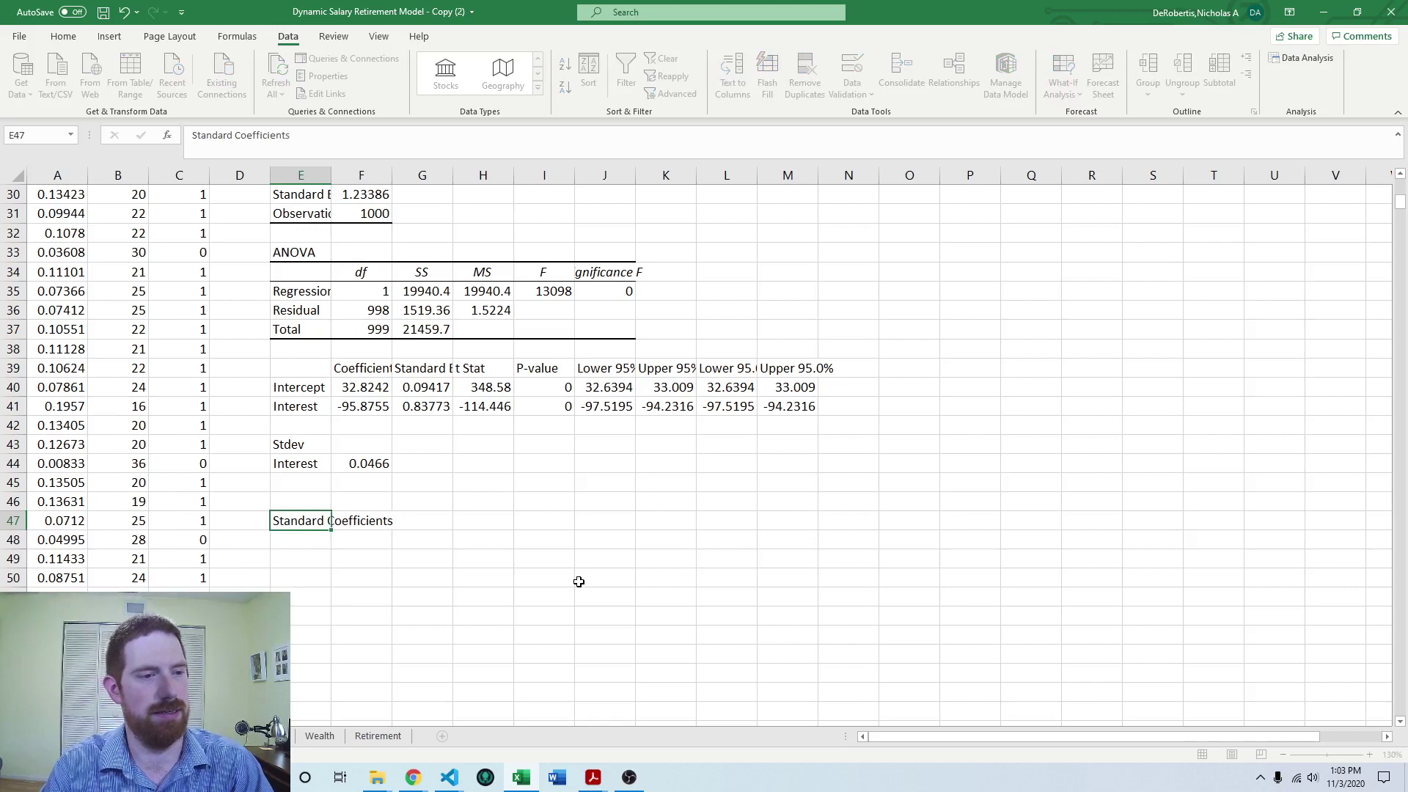
key("Return")
Copy the Interest label into E48 under the Standard Coefficient heading
key("Up")
key("Up")
key("Up")
key("Up")
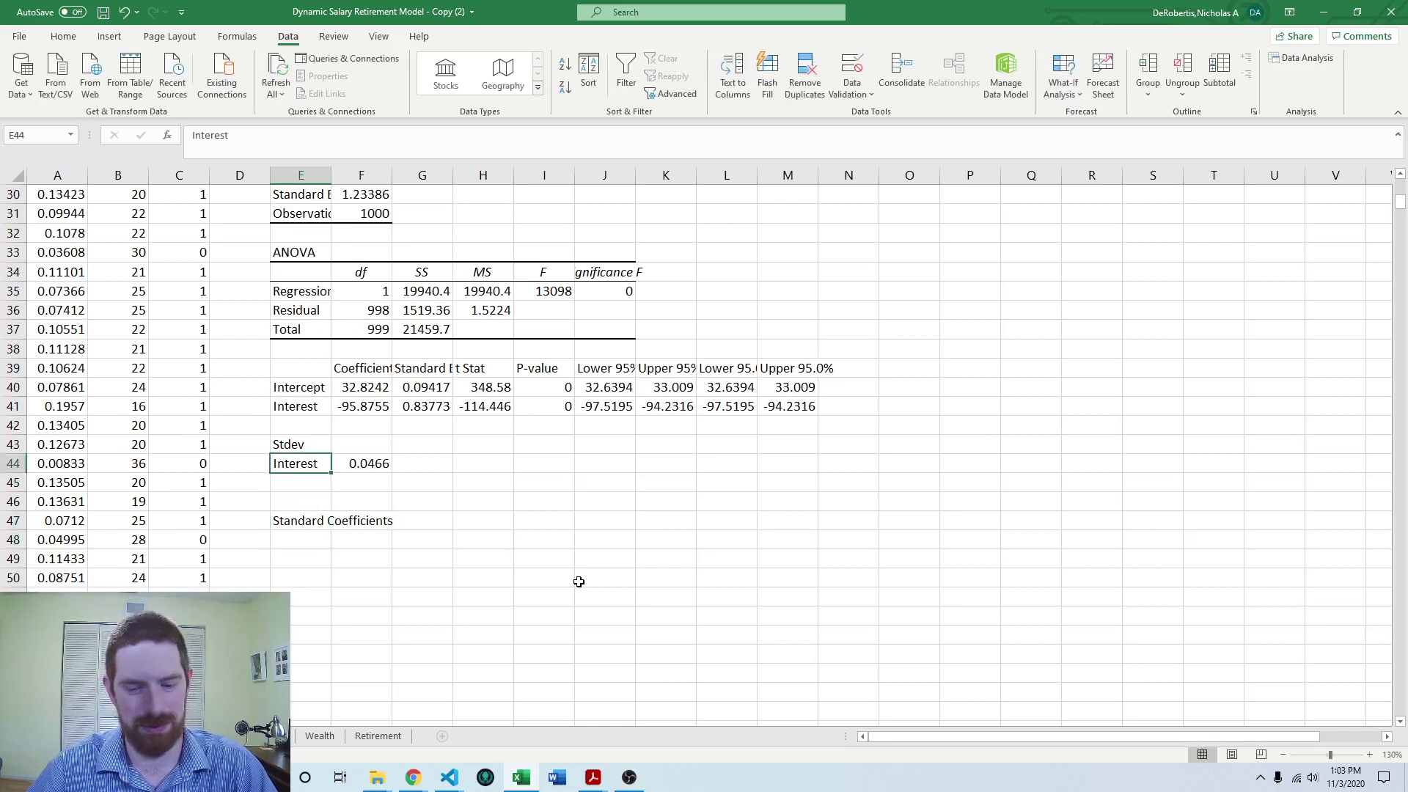
key("ctrl+c")
key("Down")
key("Down")
key("Down")
key("Down")
key("ctrl+v")
Enter =F44*F41 in F48 for a standardized coefficient of -4.4677
key("Right")
key("F2")
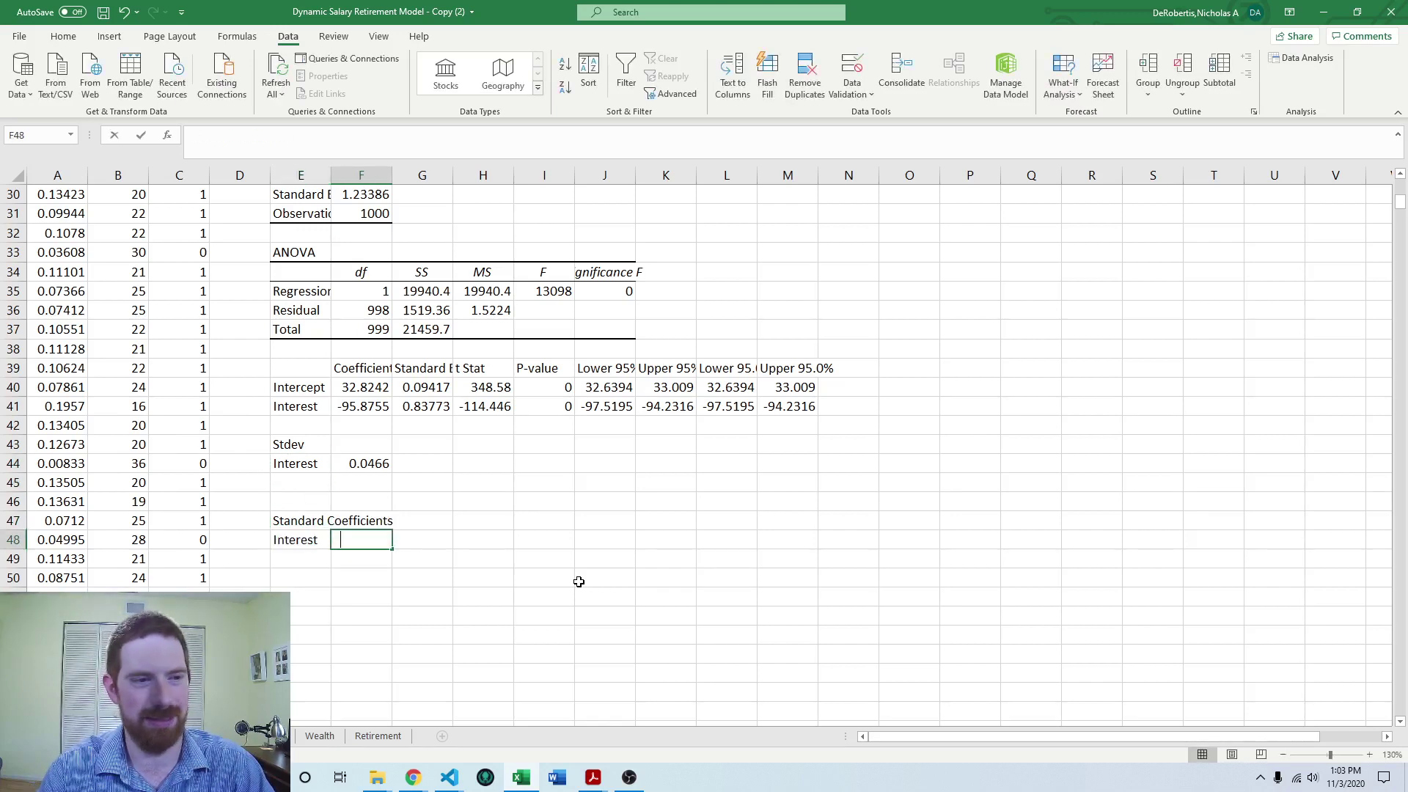
type("=")
key("Up")
type("*")
key("Up")
key("Up")
key("Up")
key("Up")
key("Up")
key("Up")
key("Up")
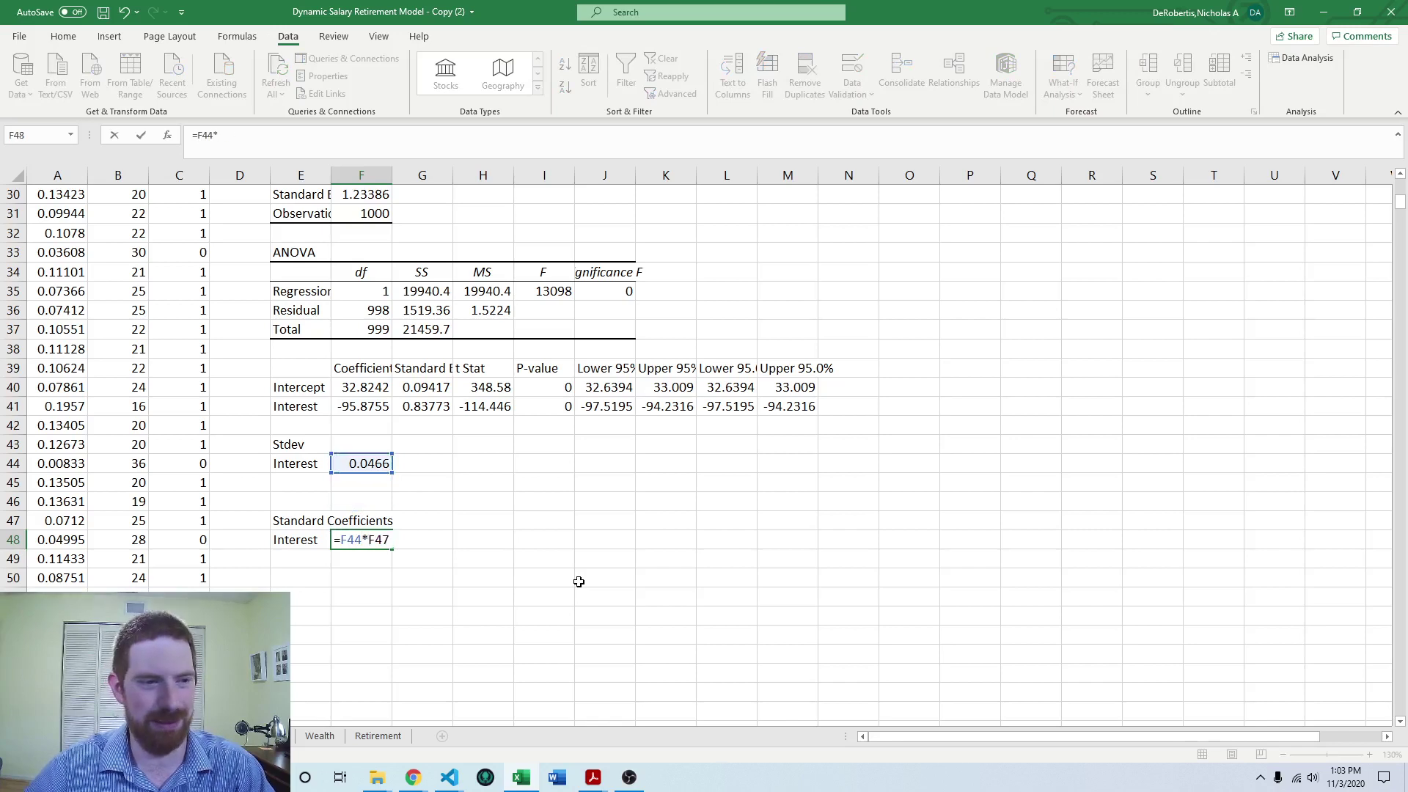
key("Return")
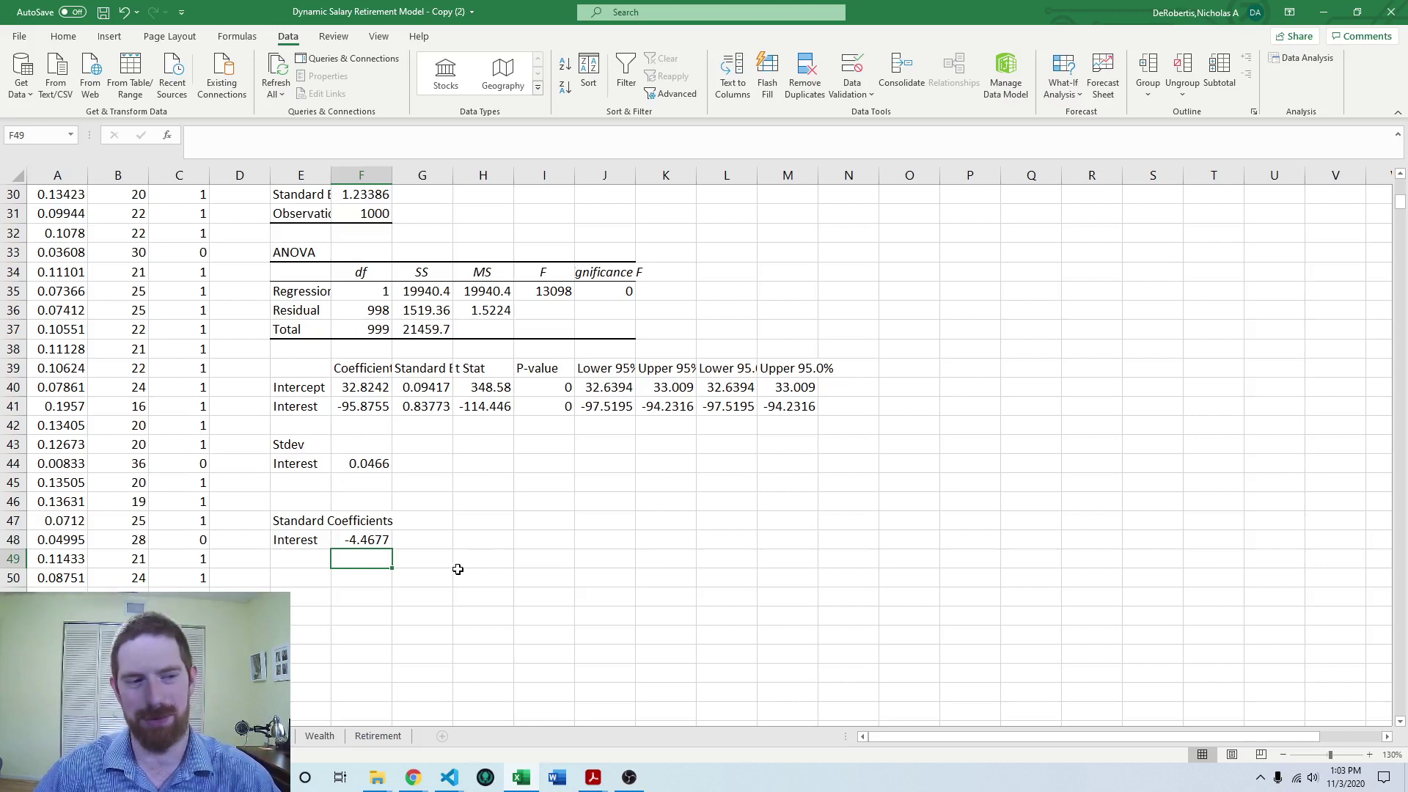
left_click(359, 736)
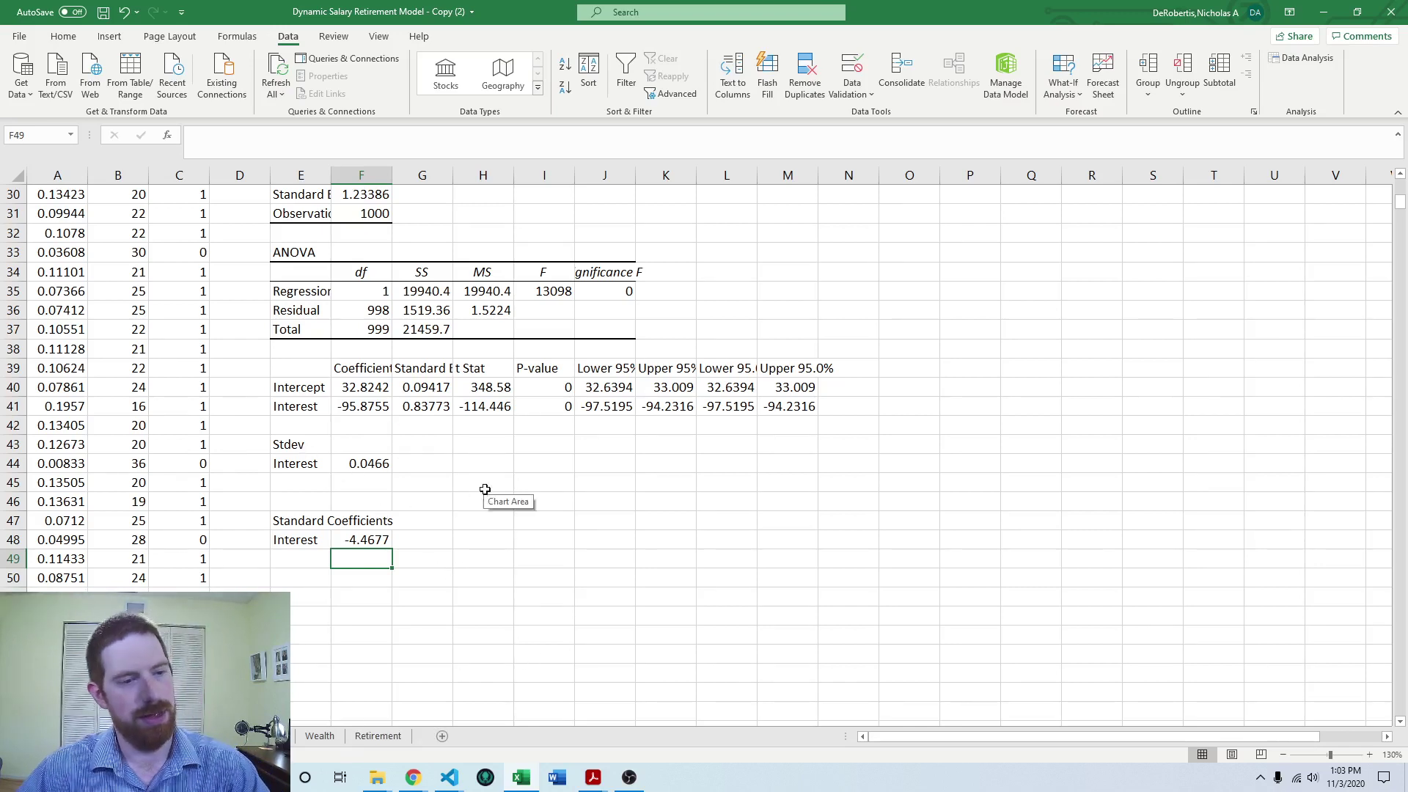
left_click(294, 559)
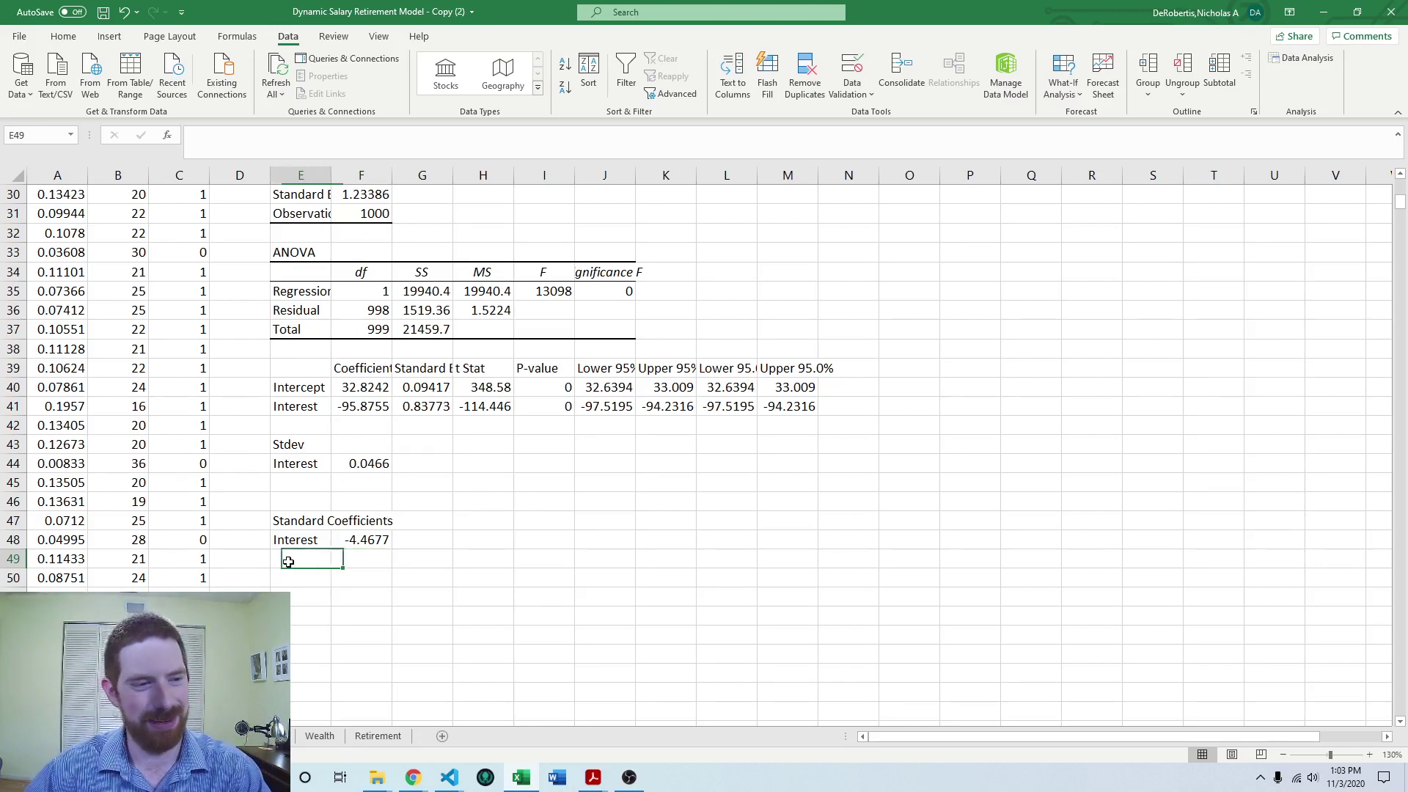
left_click(295, 614)
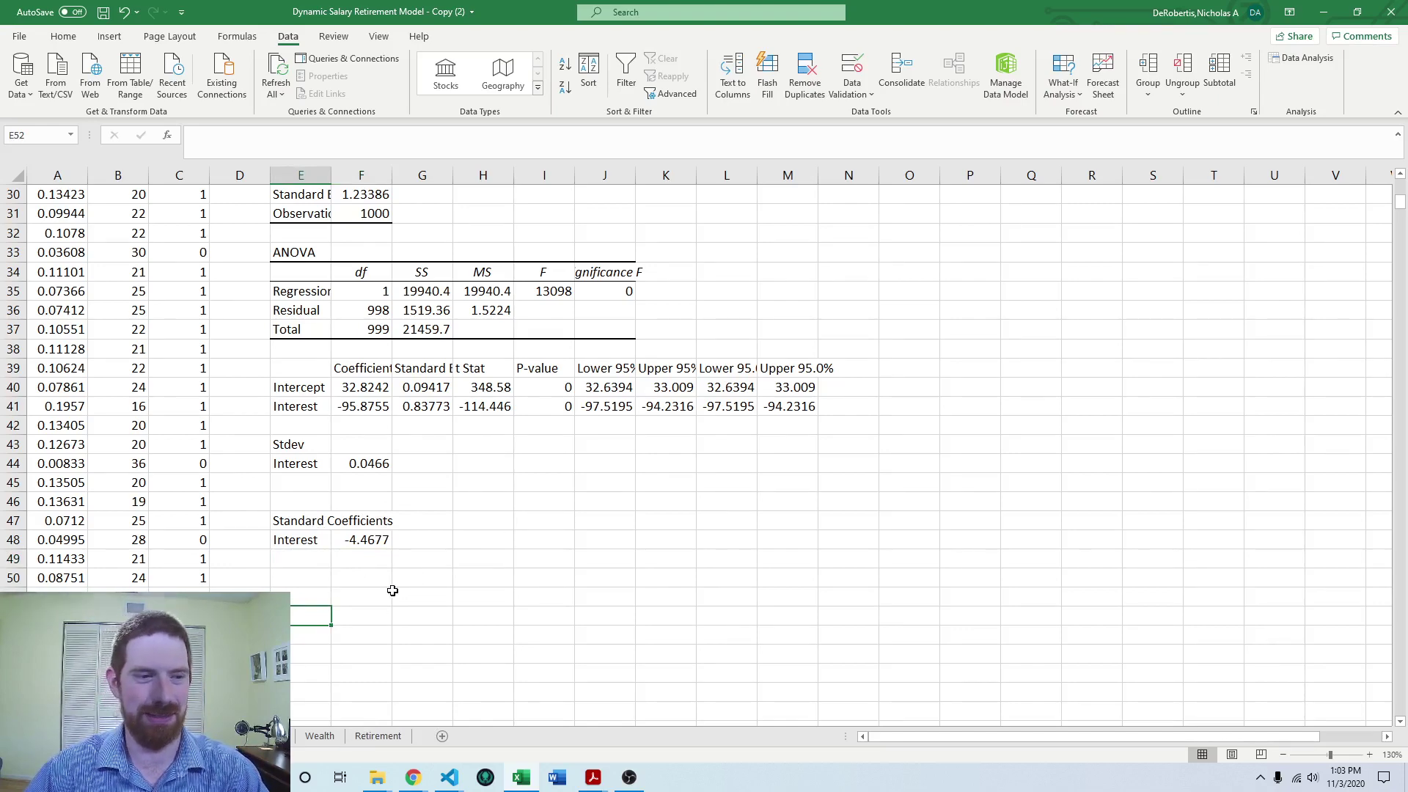
Scroll to row 1 to show the 74% probability, histogram, percentile table and scatter chart
scroll(881, 484, "up", 7)
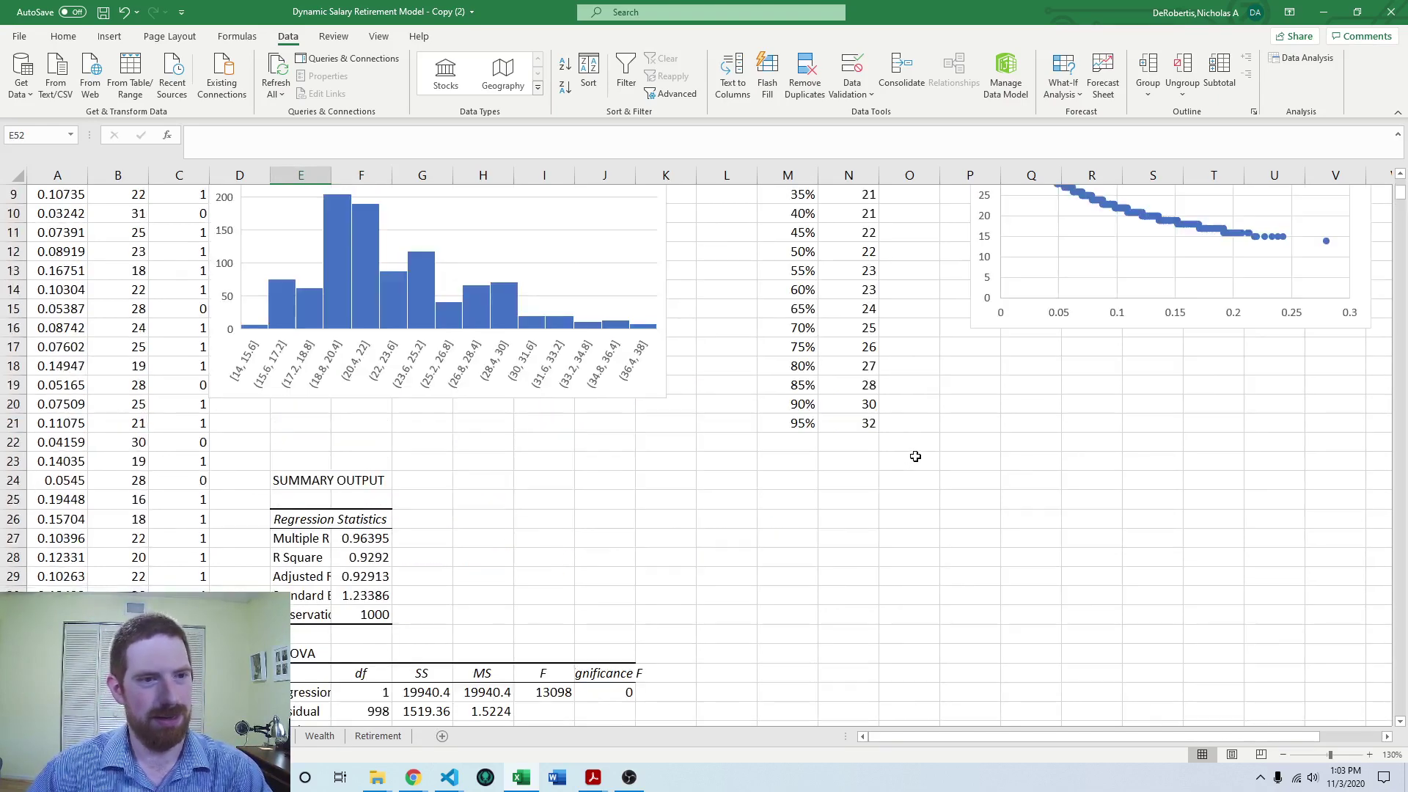
scroll(915, 456, "up", 3)
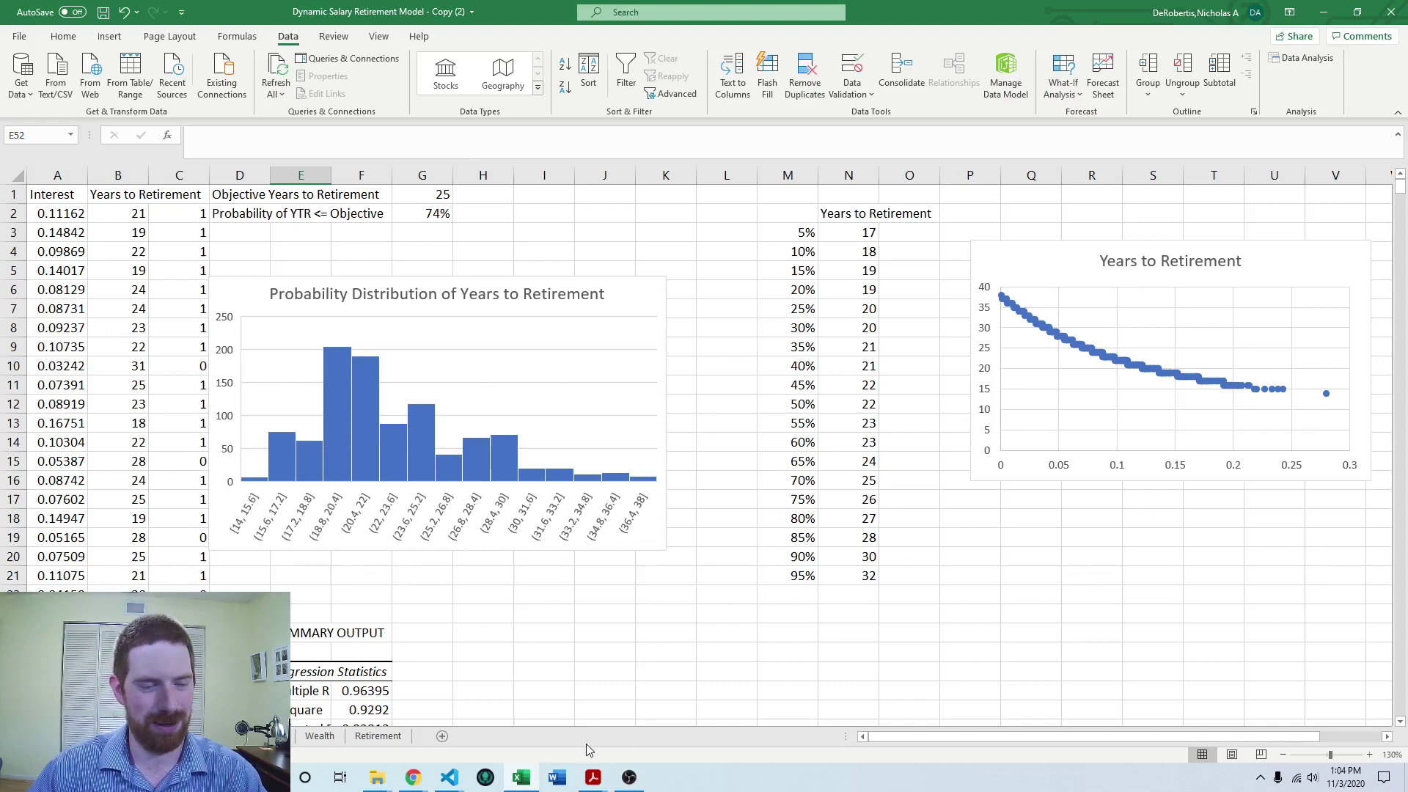
Switch to the lab slides in Acrobat, view slide 23, then return to slide 28
left_click(596, 779)
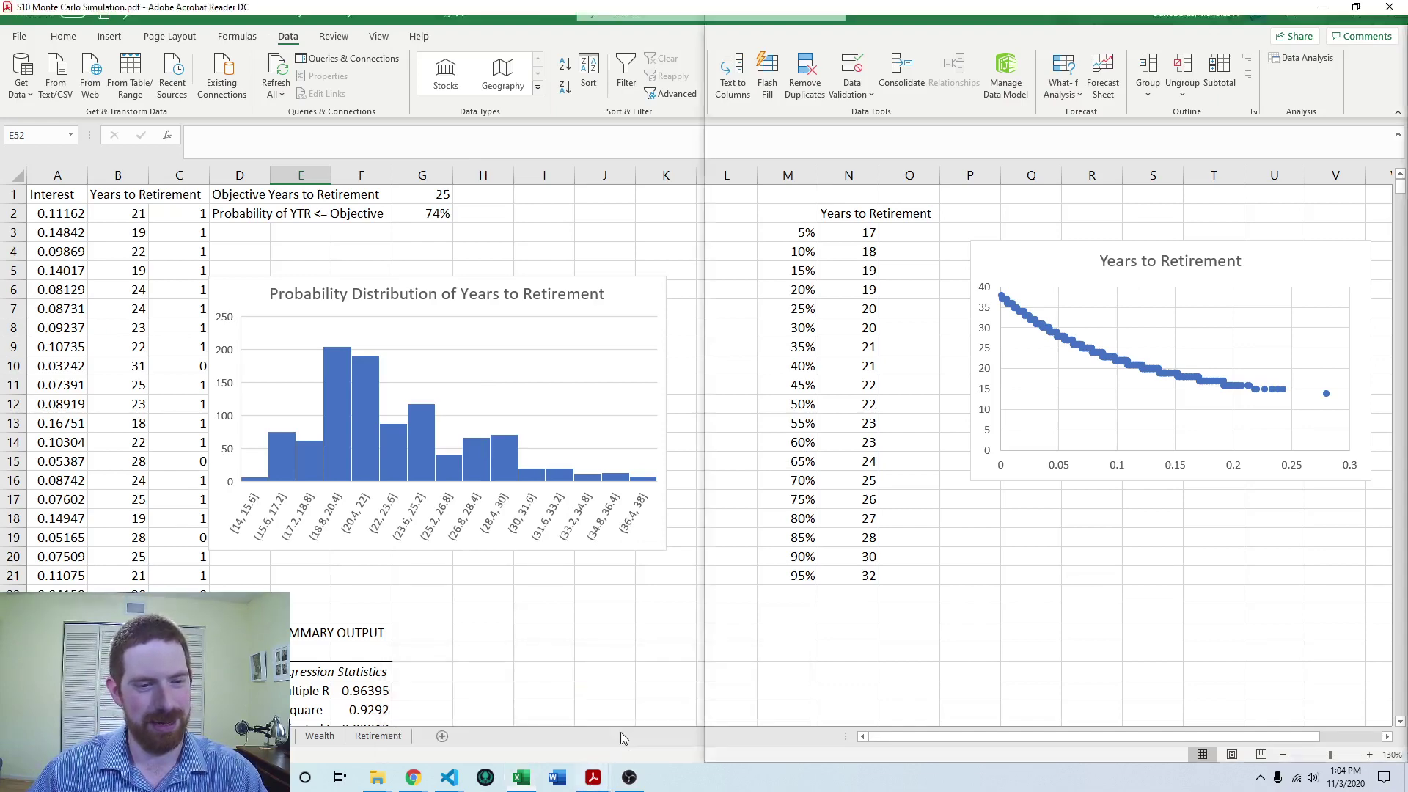
scroll(1192, 156, "down", 1)
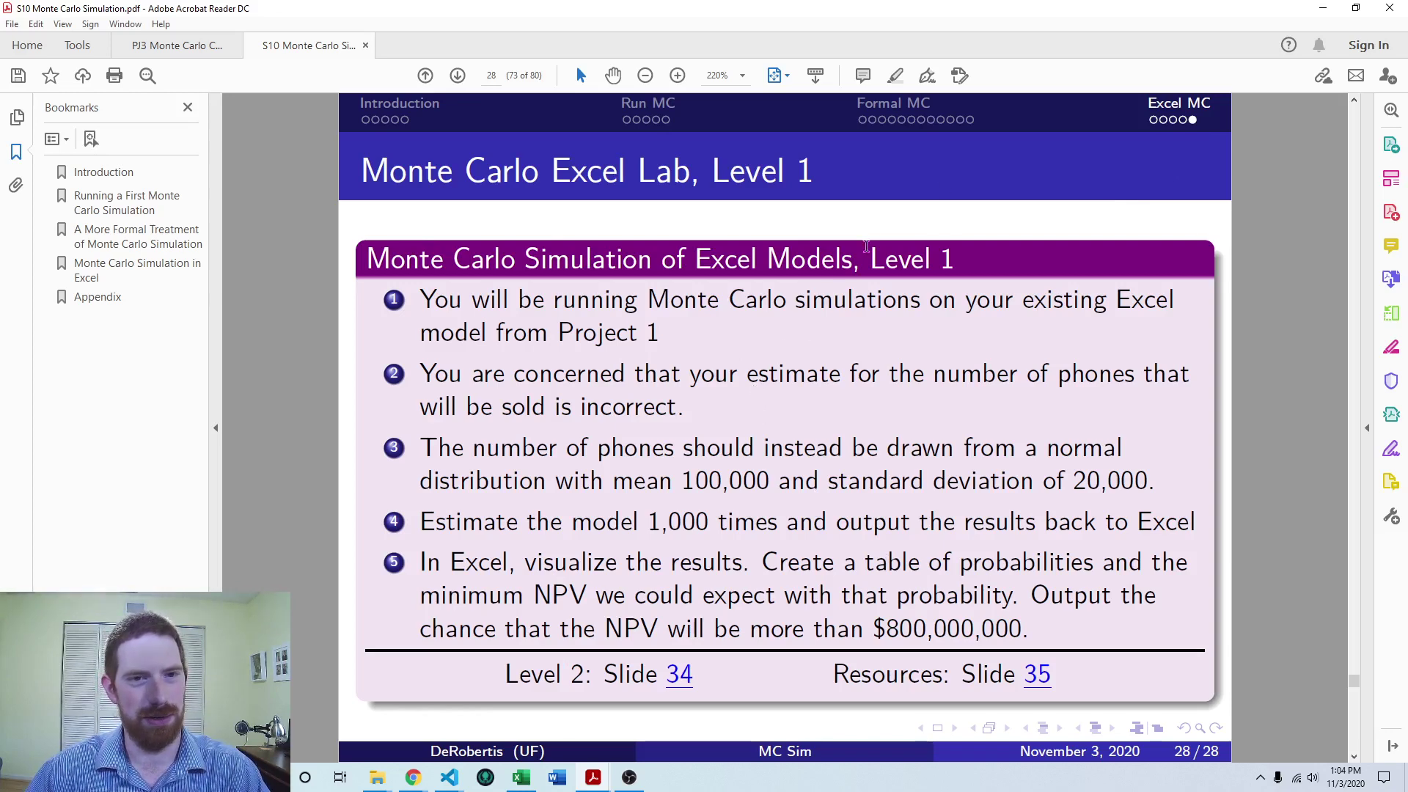
left_click(964, 118)
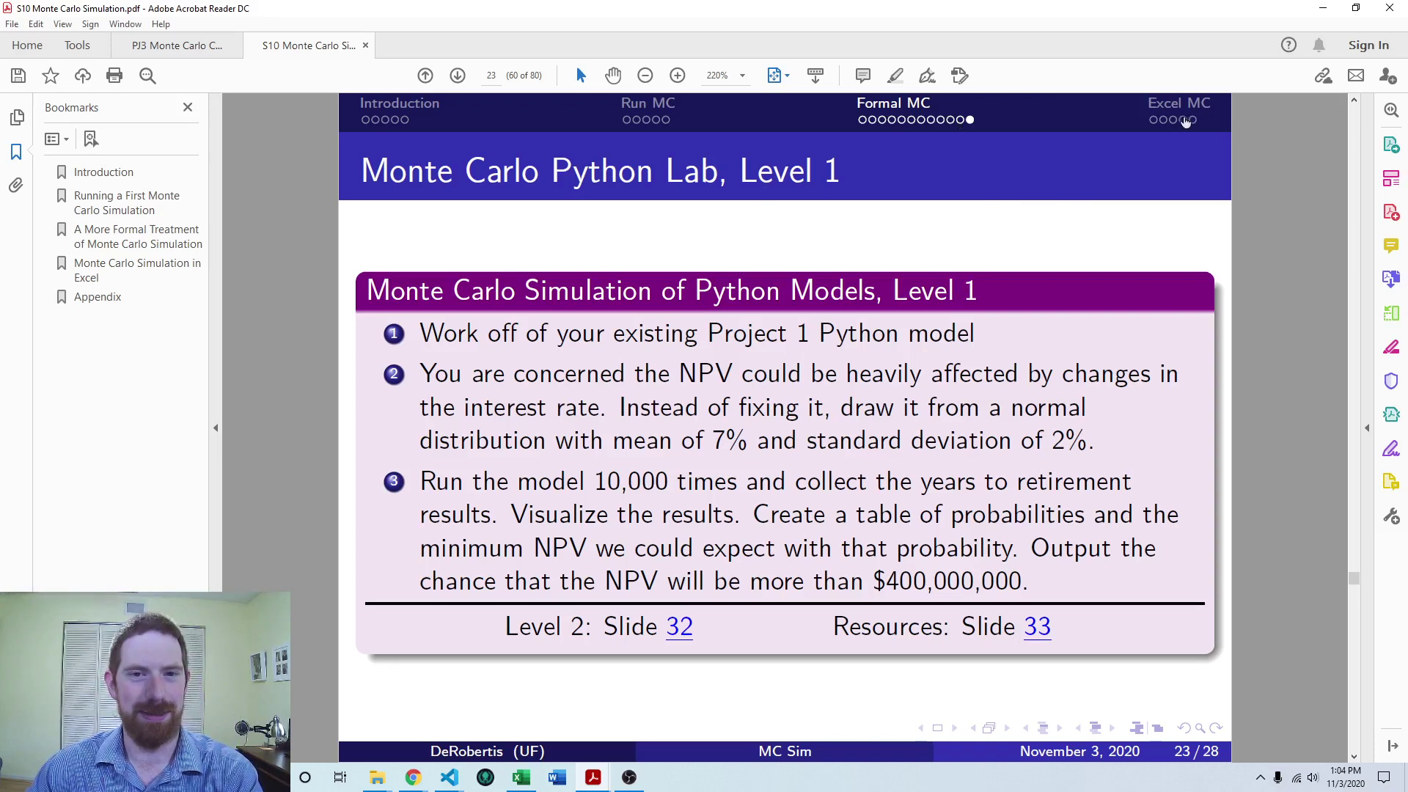
left_click(1192, 121)
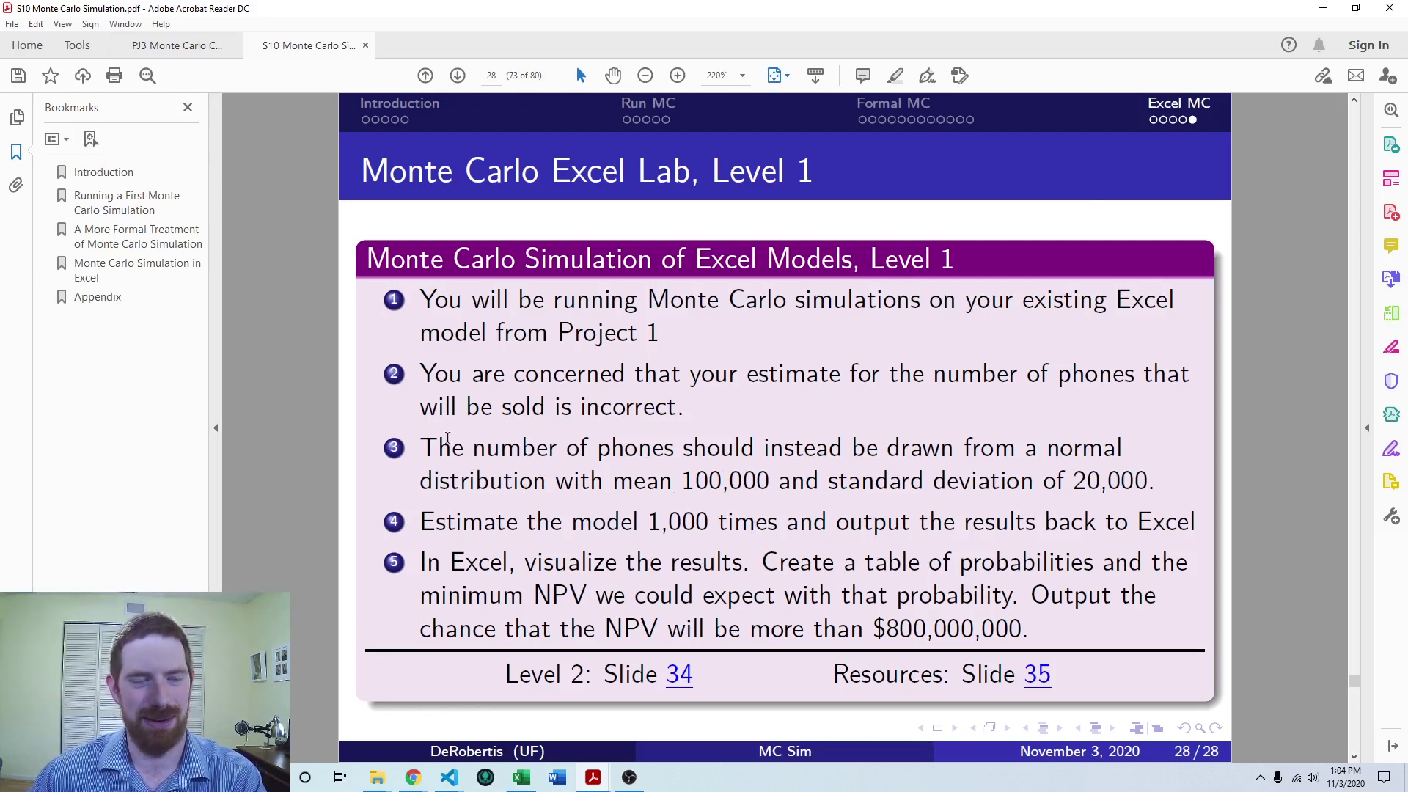
Highlight the phone normal-distribution, item 5 visualization and $800,000,000 chance requirements in turn
left_click_drag(491, 453, 712, 479)
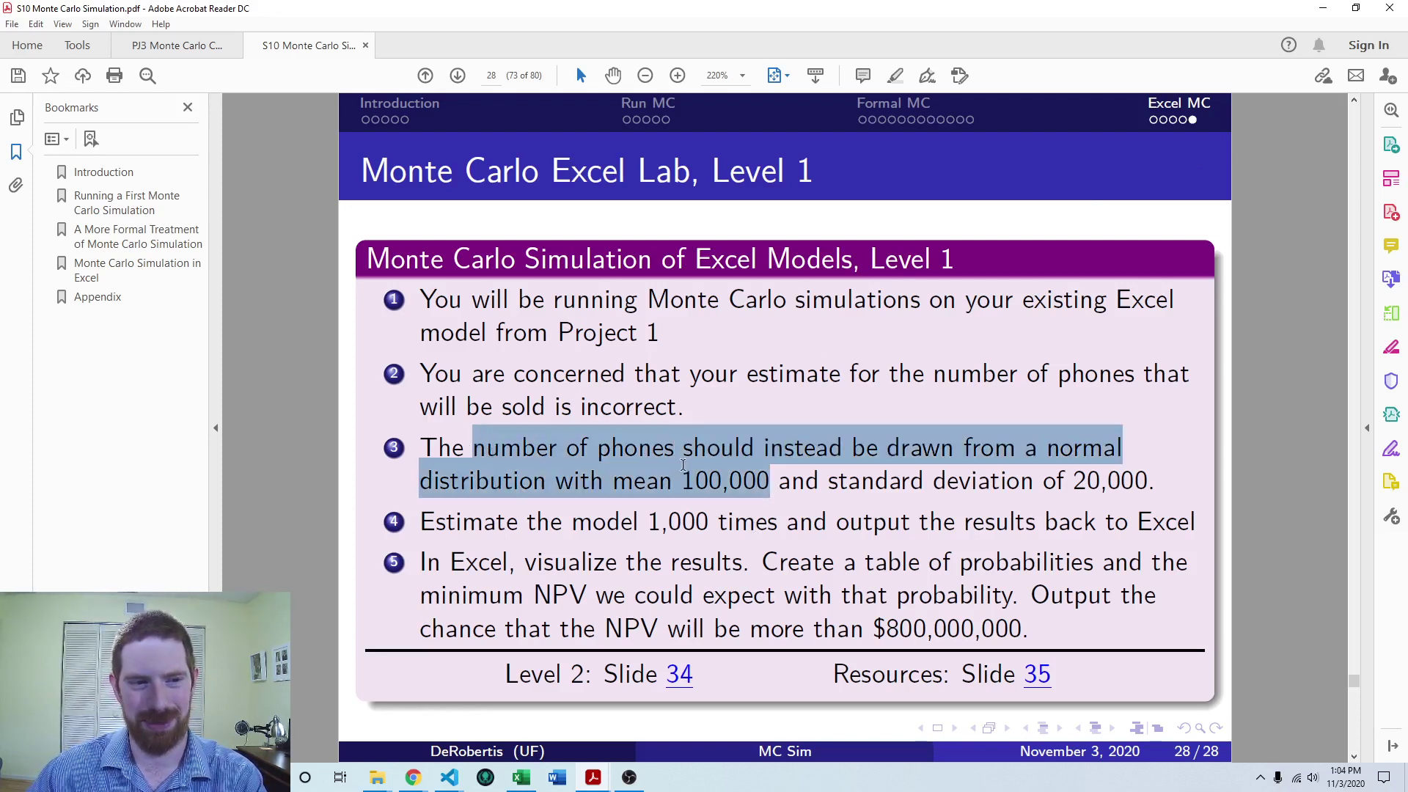
left_click(883, 499)
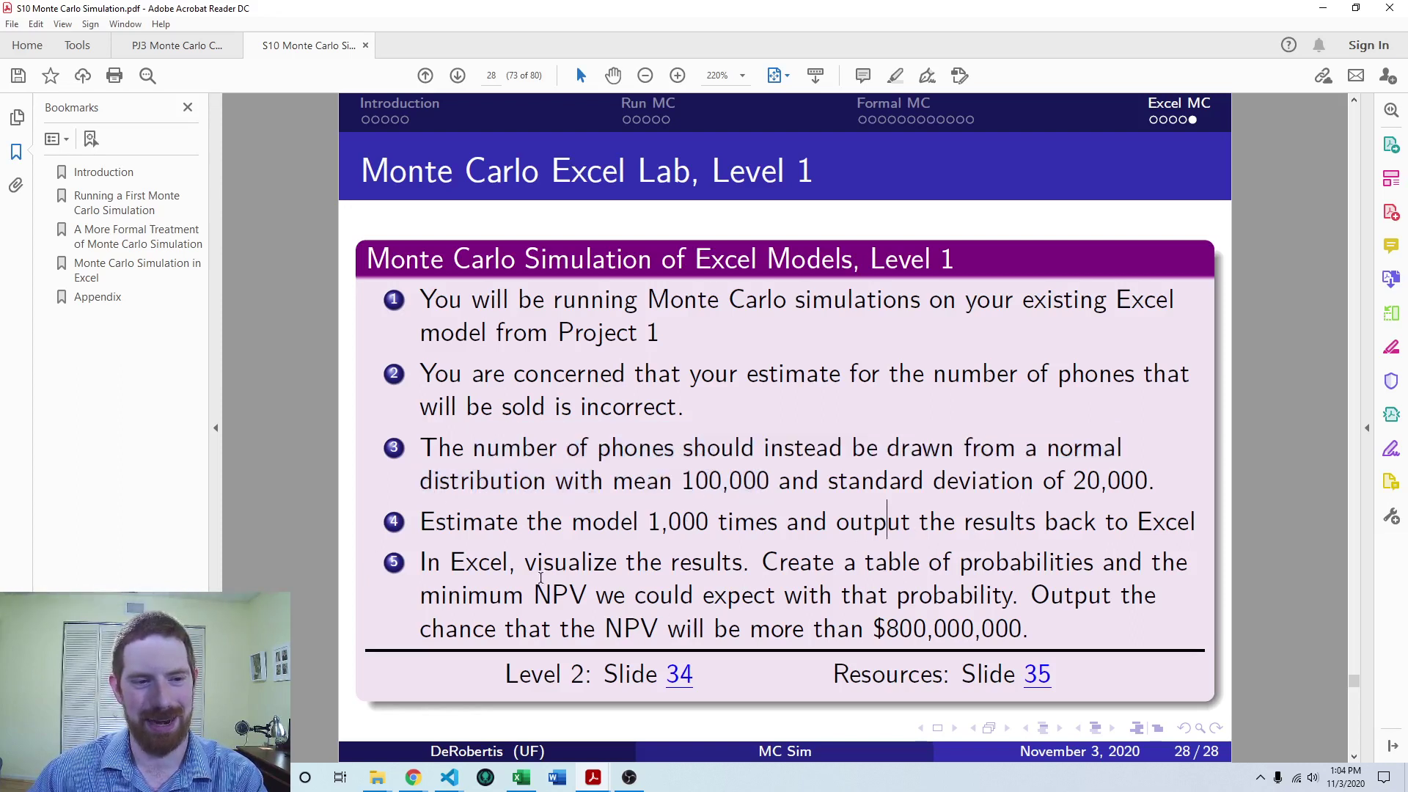
left_click_drag(495, 562, 852, 598)
left_click(899, 601)
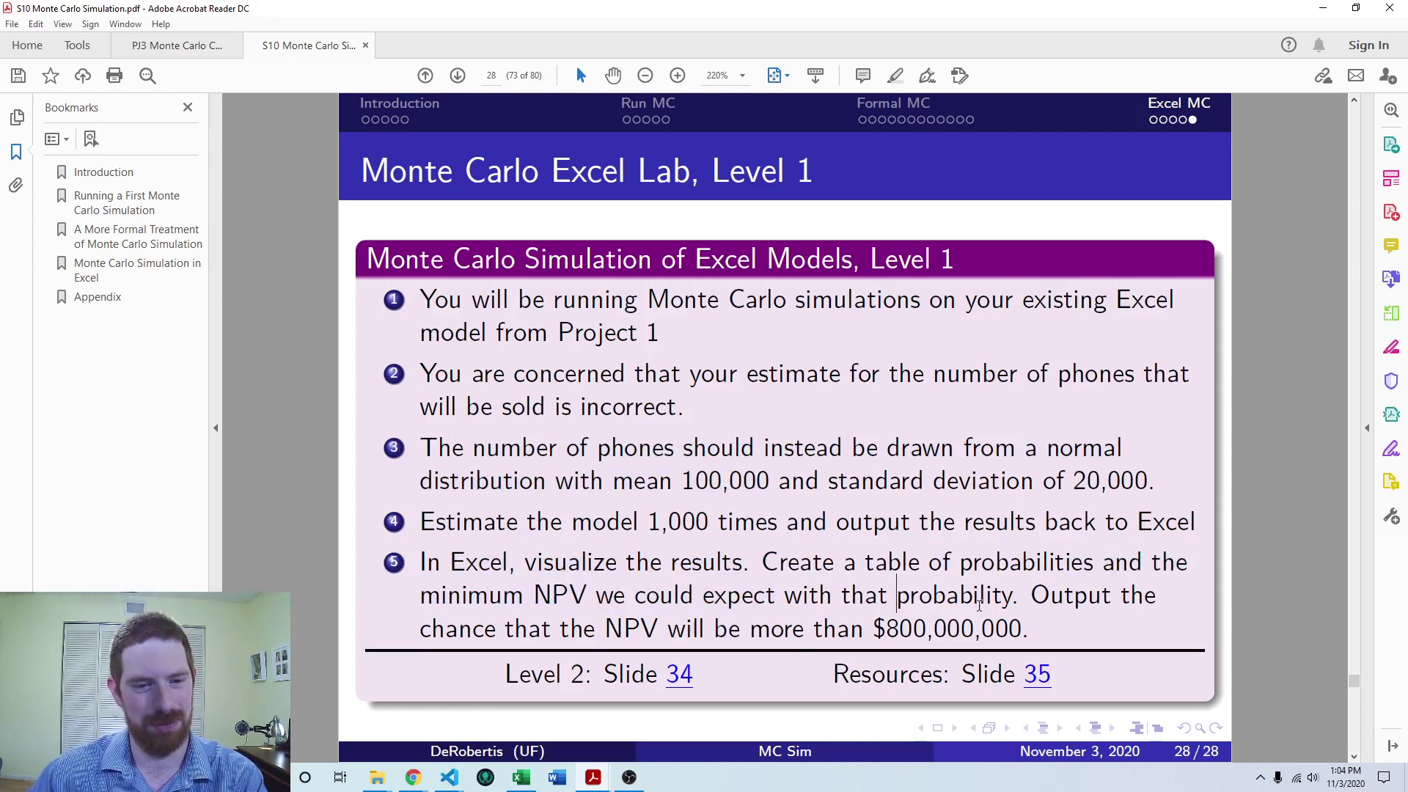
left_click_drag(1033, 598, 1030, 632)
left_click(820, 595)
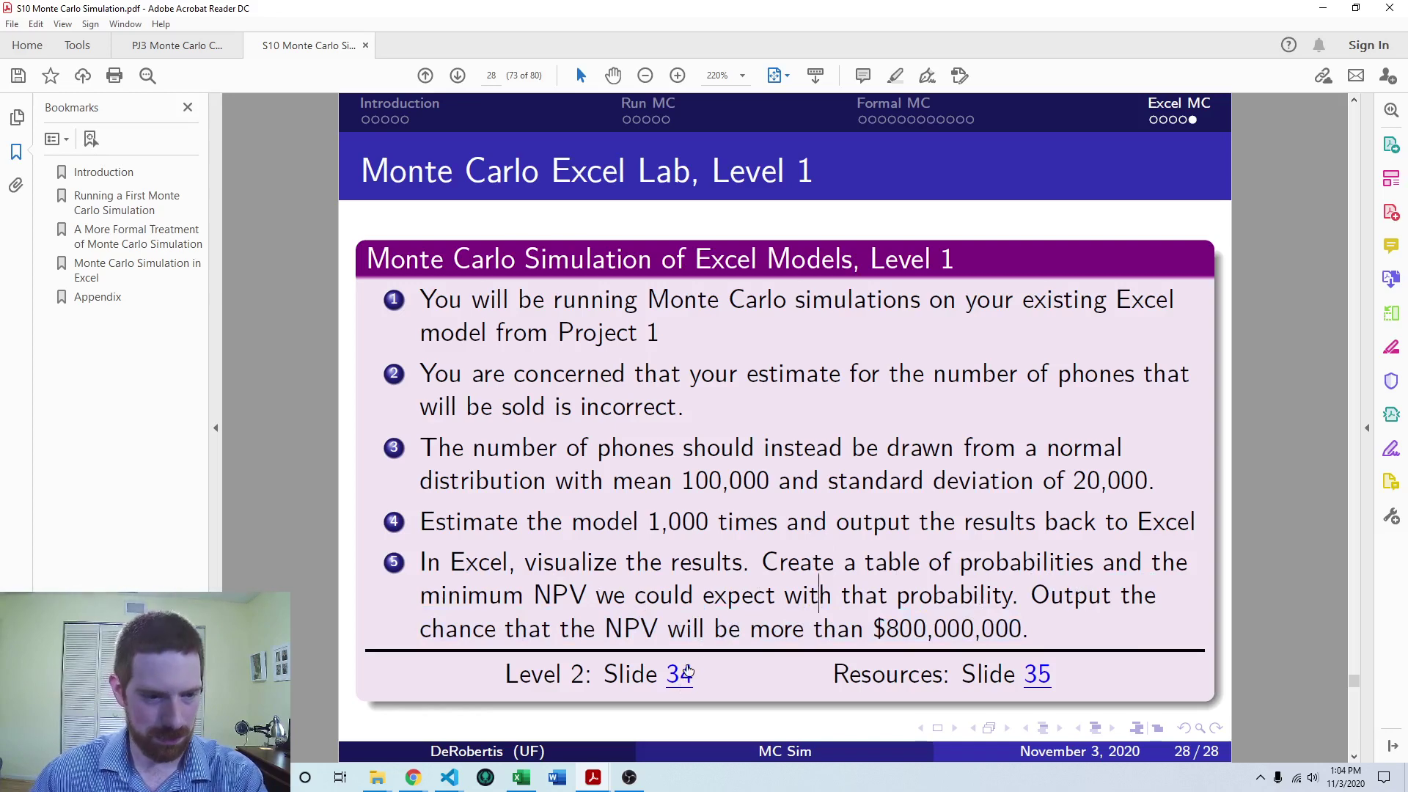
Jump to slide 34 and highlight the machine-lifespan sentence and the relationship phrase
left_click(687, 674)
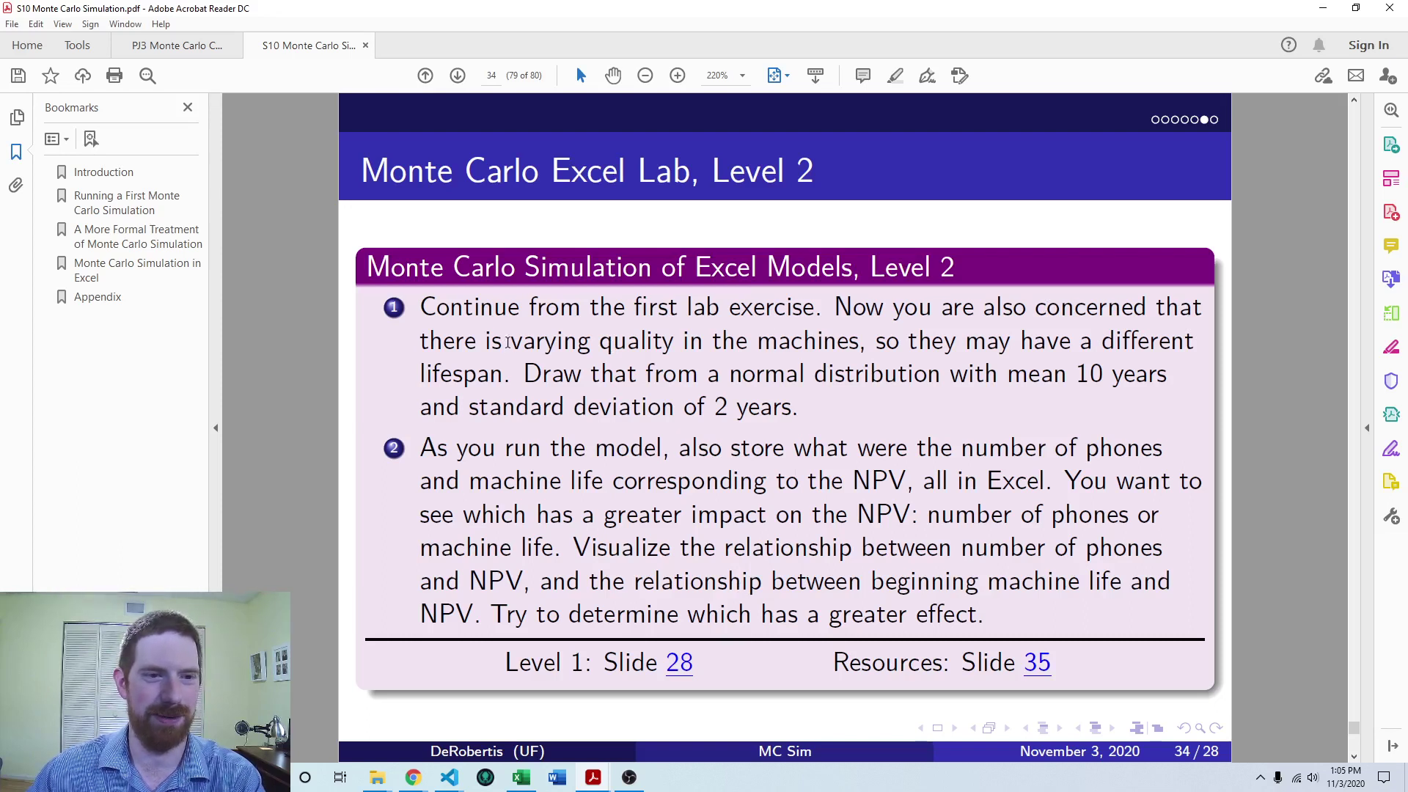
left_click_drag(420, 339, 476, 378)
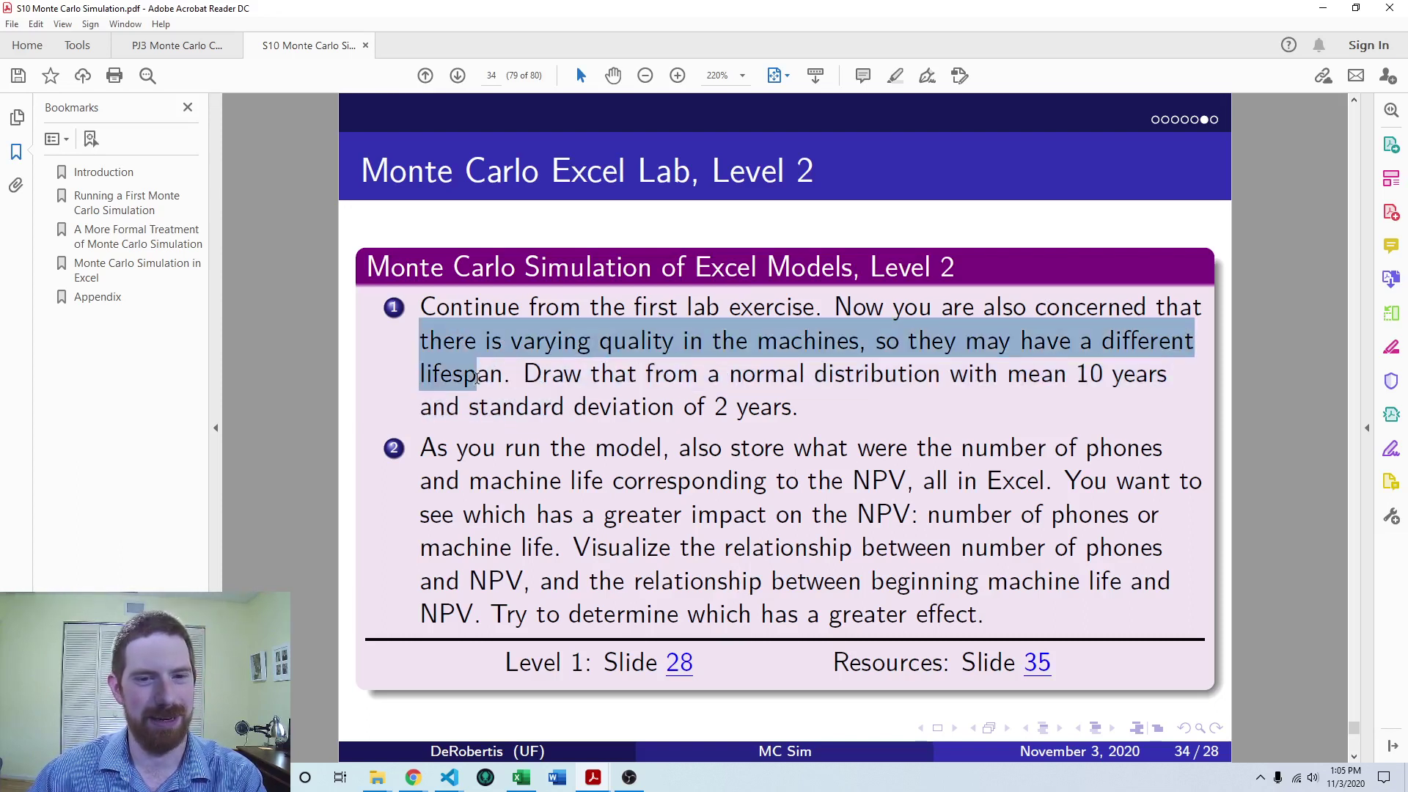
left_click(900, 410)
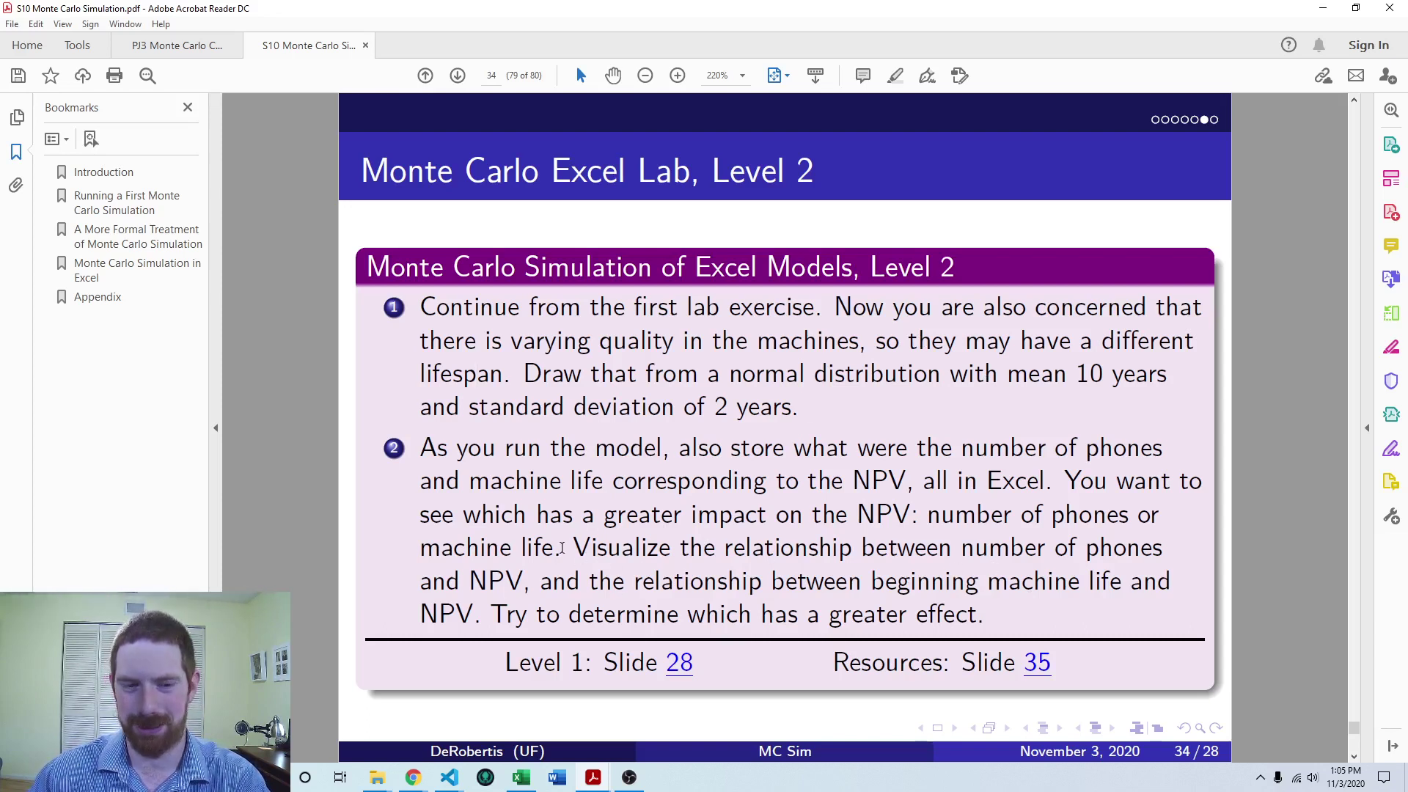
left_click_drag(633, 581, 849, 583)
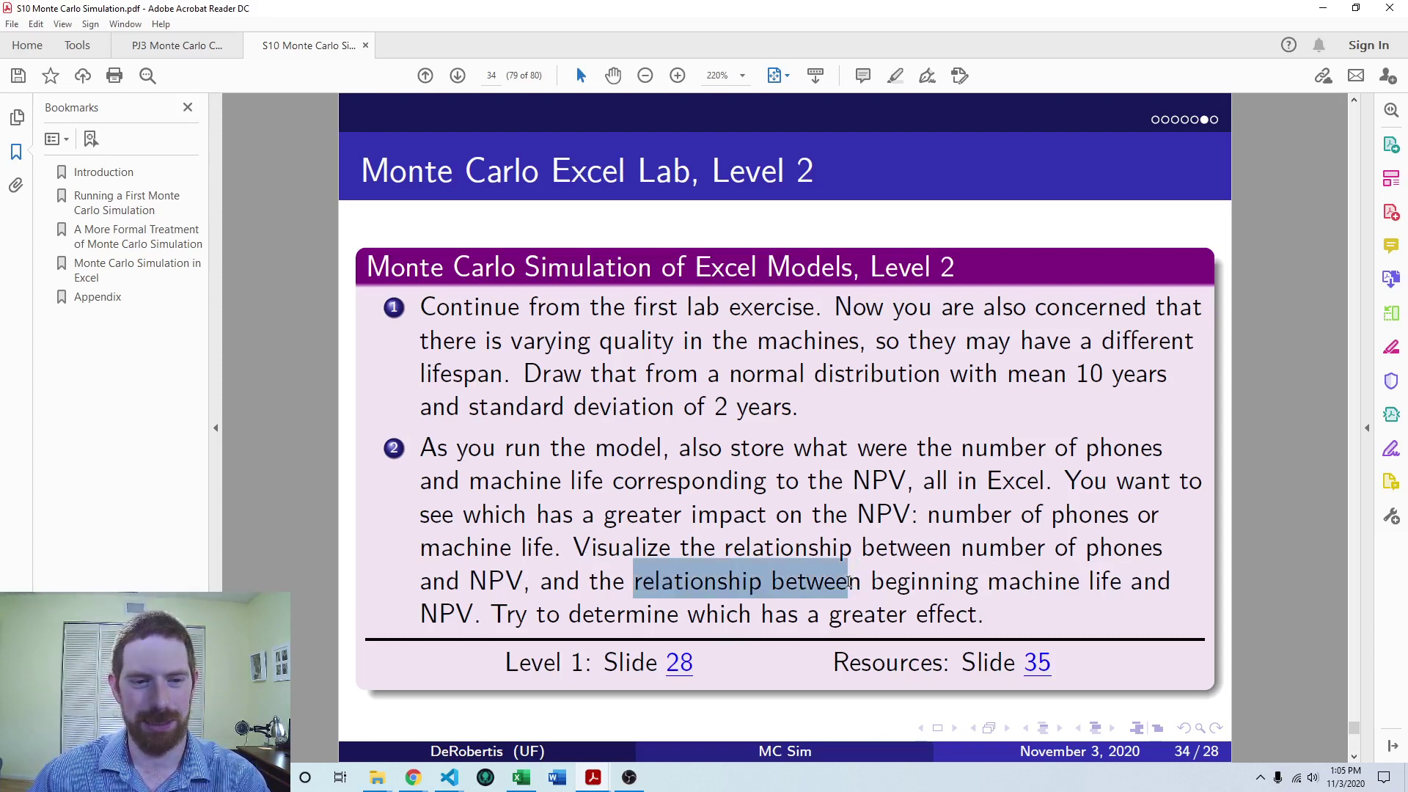
left_click(987, 587)
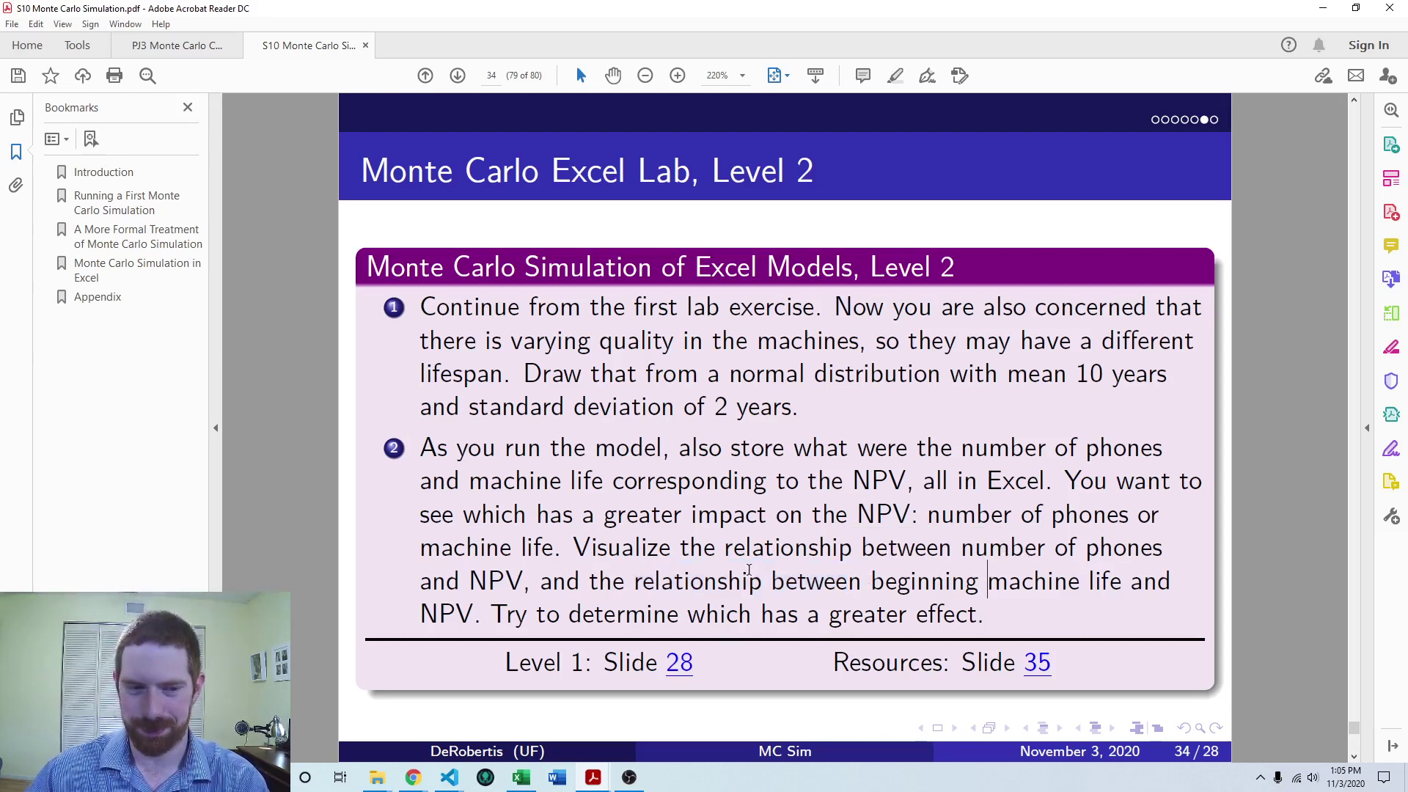
left_click(1039, 396)
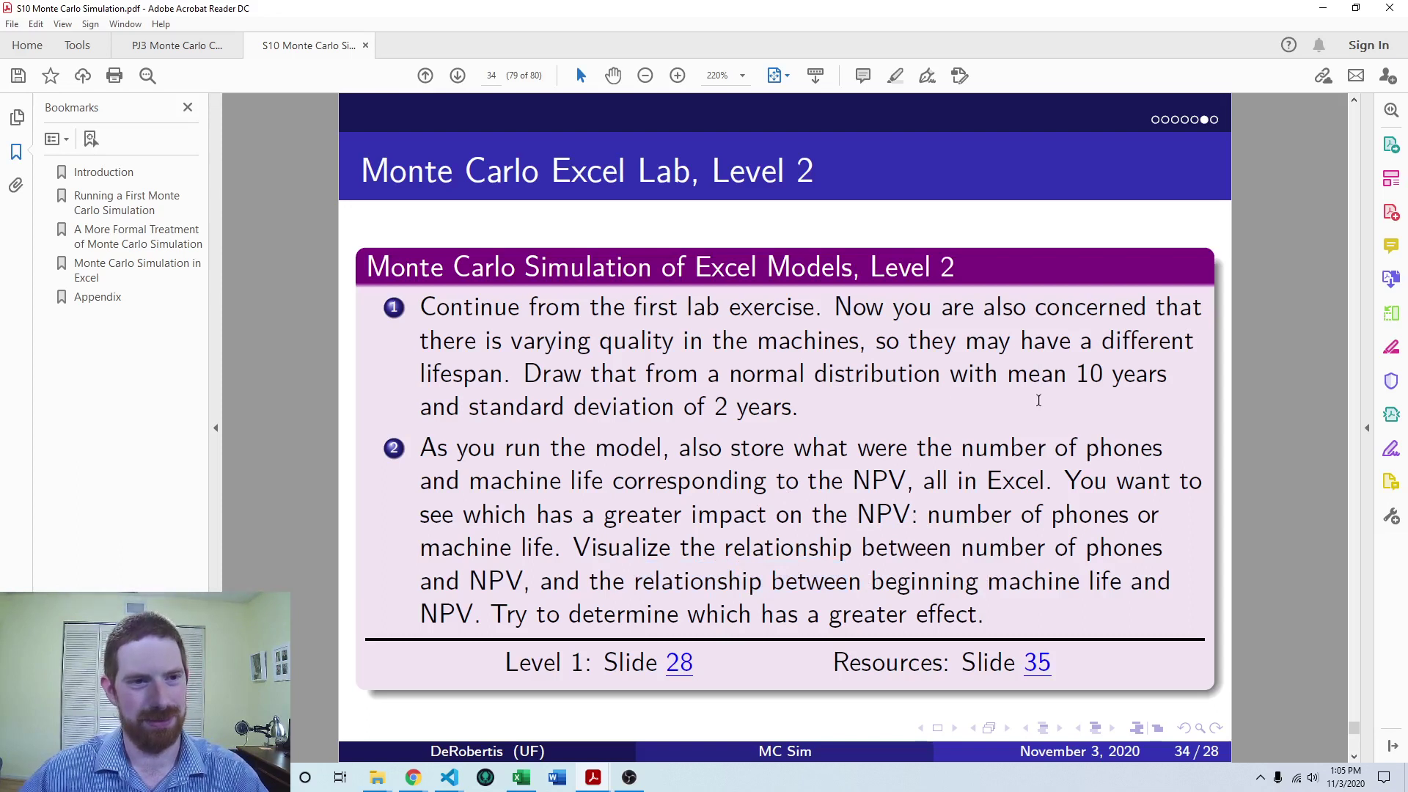